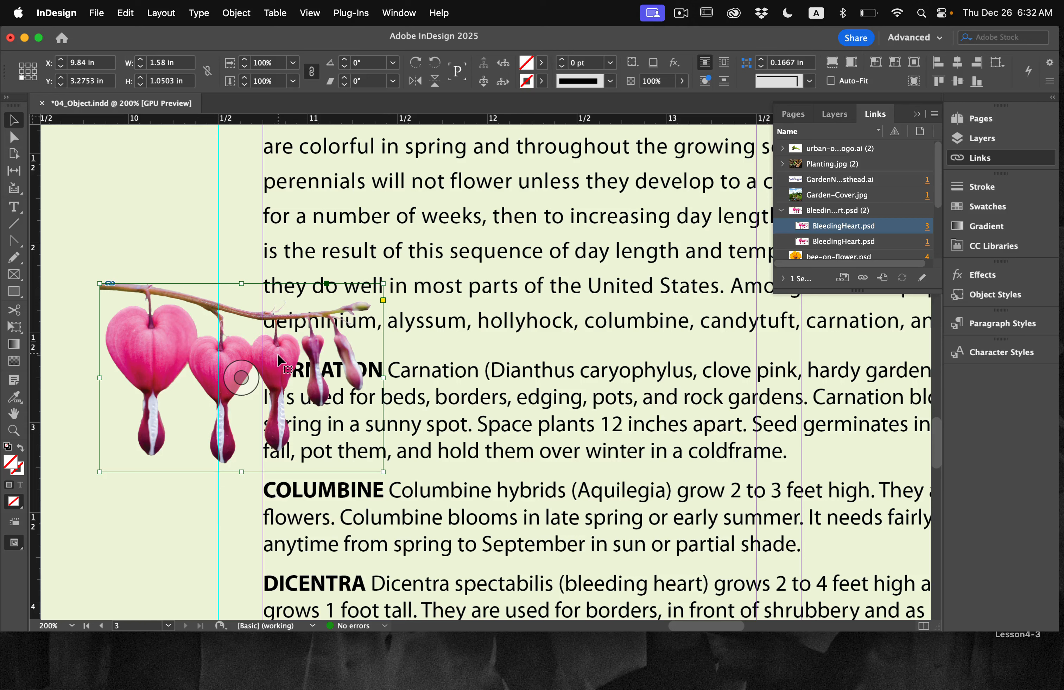
Move the bleeding heart frame slightly upward and enlarge it together with its image to about 2.8 × 1.86 in
drag(276, 358, 277, 350)
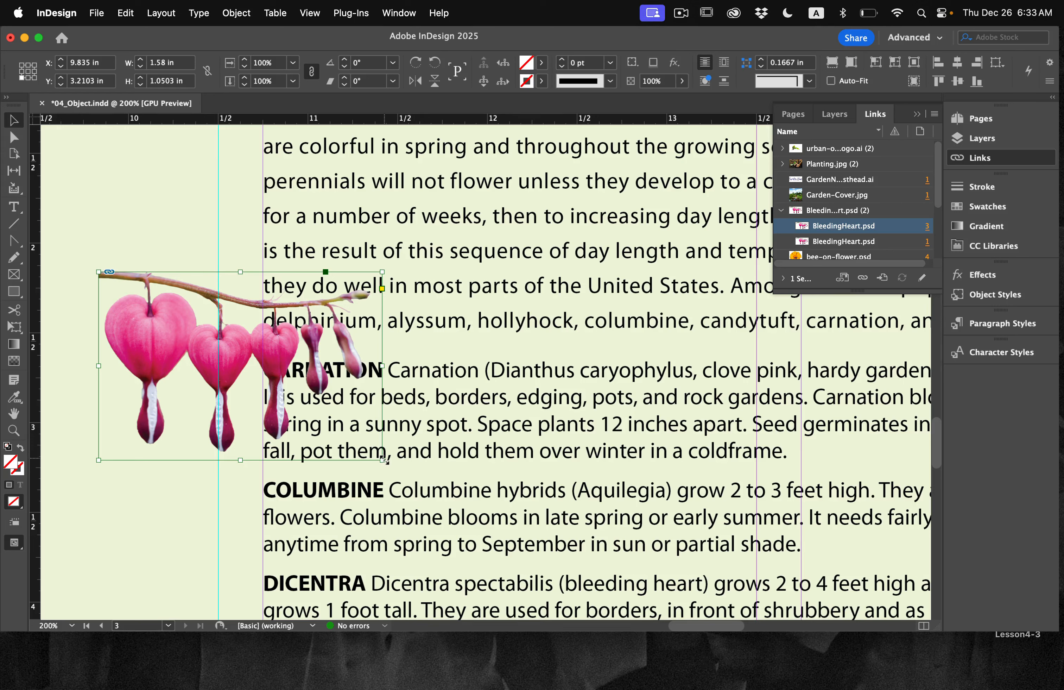
drag(383, 460, 602, 588)
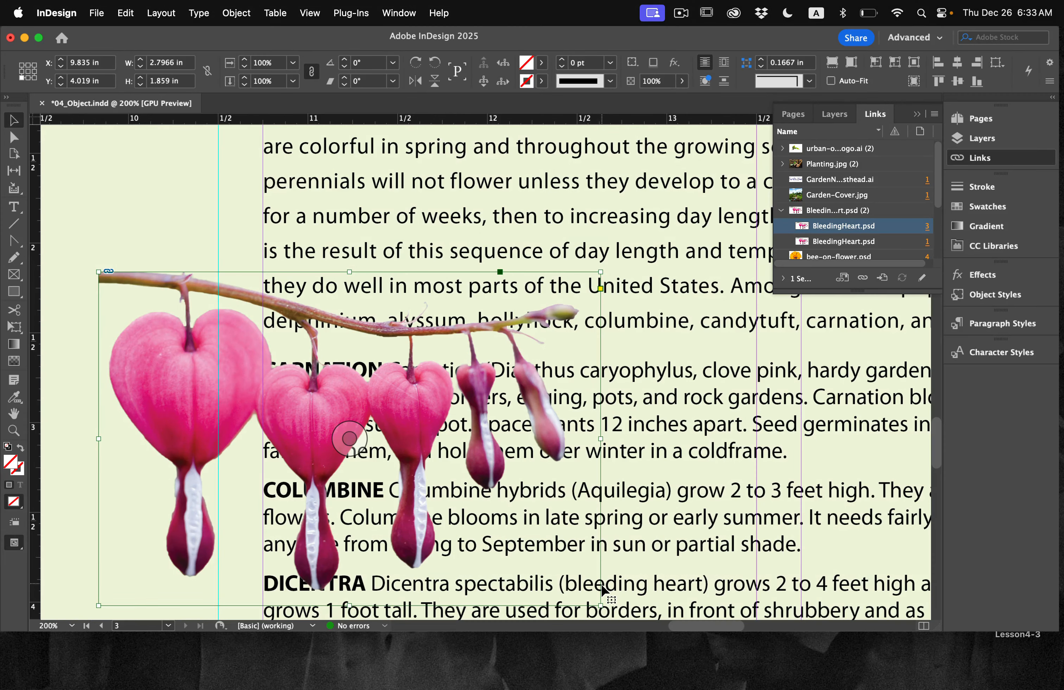
key(super+minus)
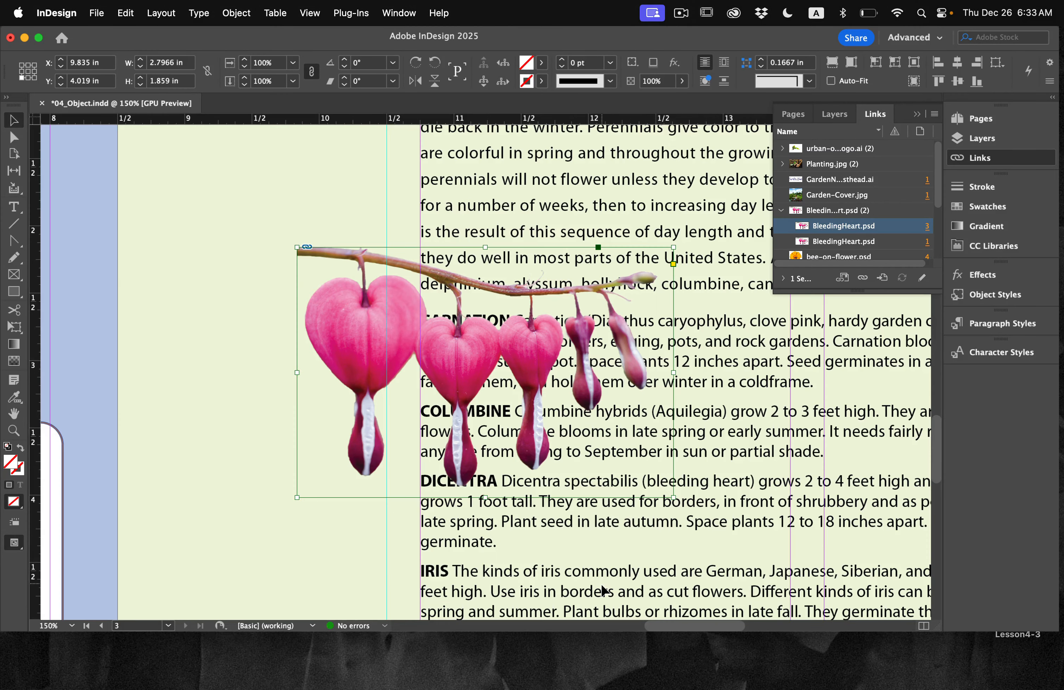
scroll(621, 453, down, 1)
scroll(620, 452, right, 1)
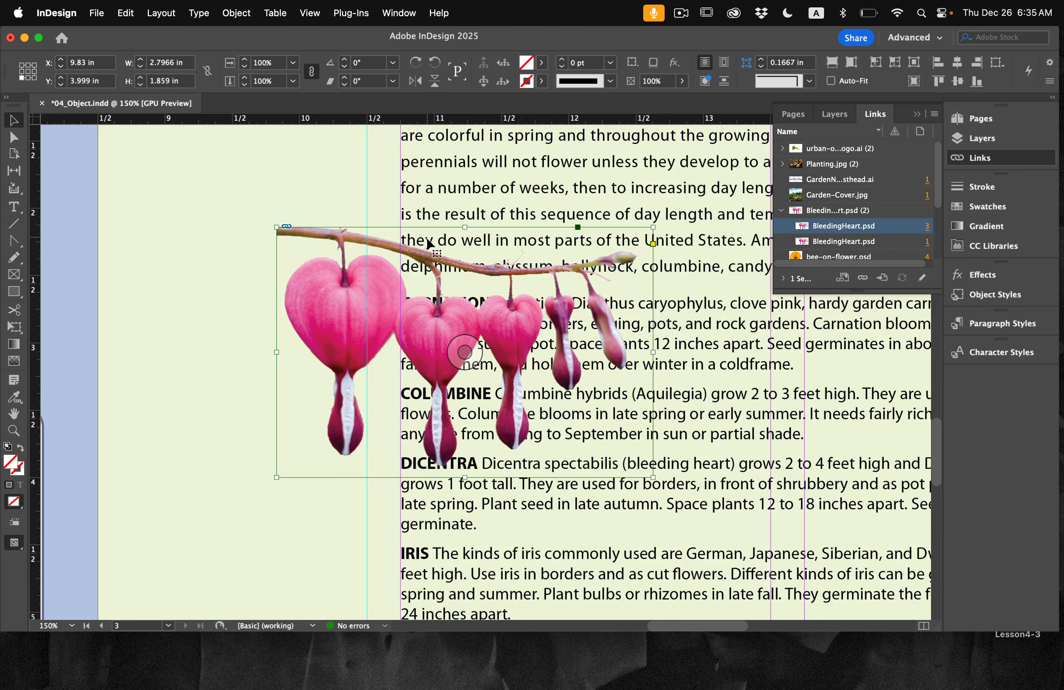
Open the Text Wrap settings and wrap the text around the bleeding heart frame's bounding box
click(400, 13)
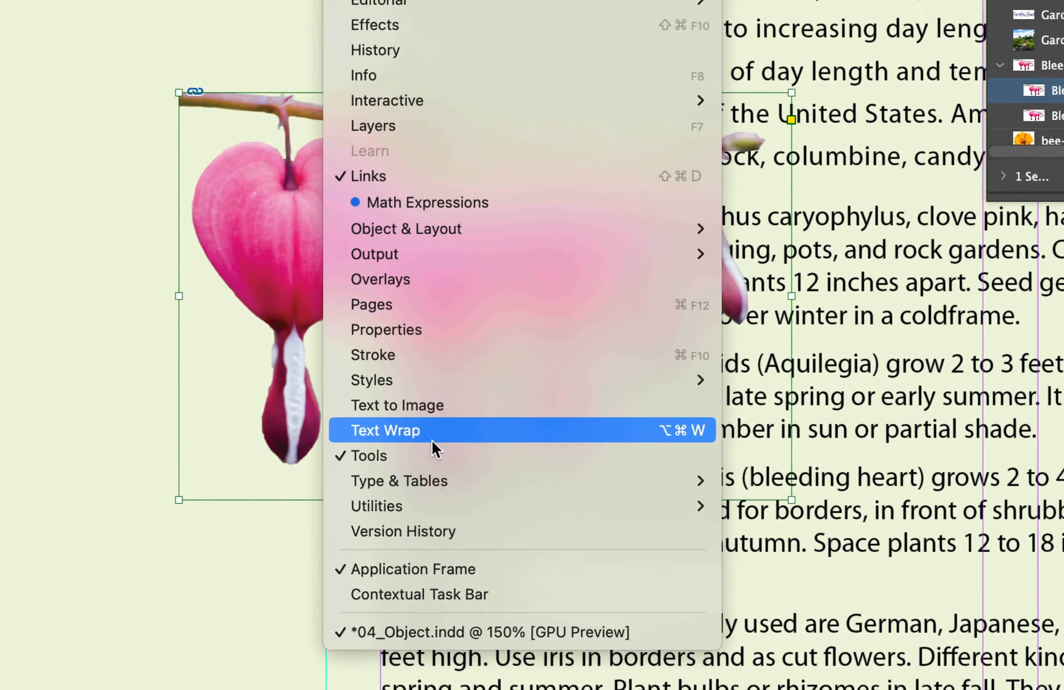
click(431, 441)
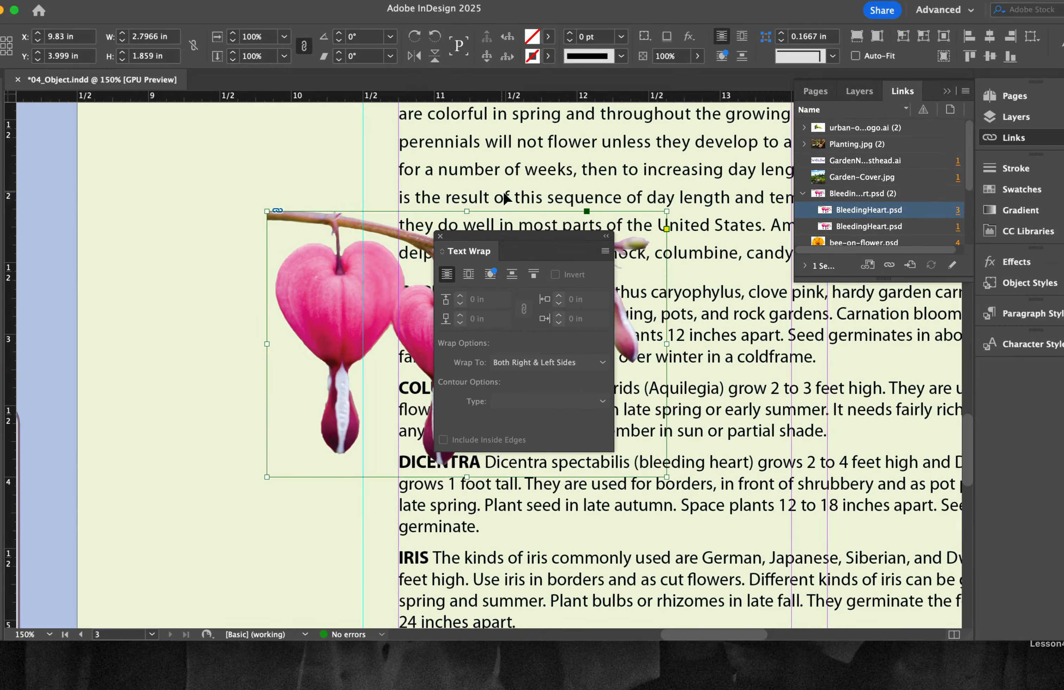
drag(488, 234, 727, 224)
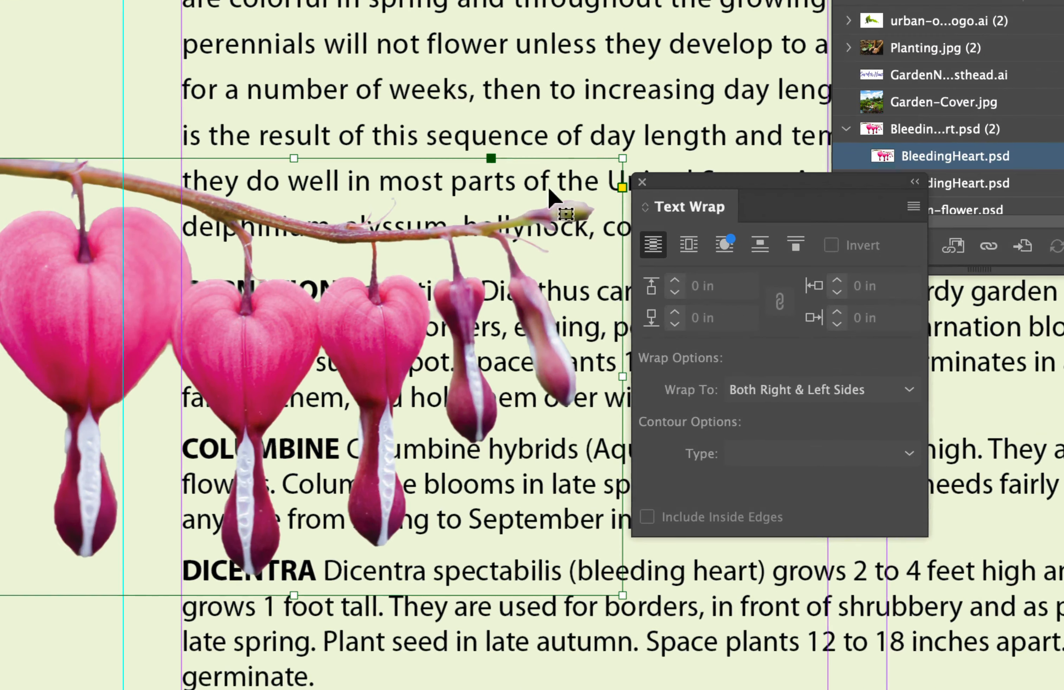
click(467, 343)
click(688, 248)
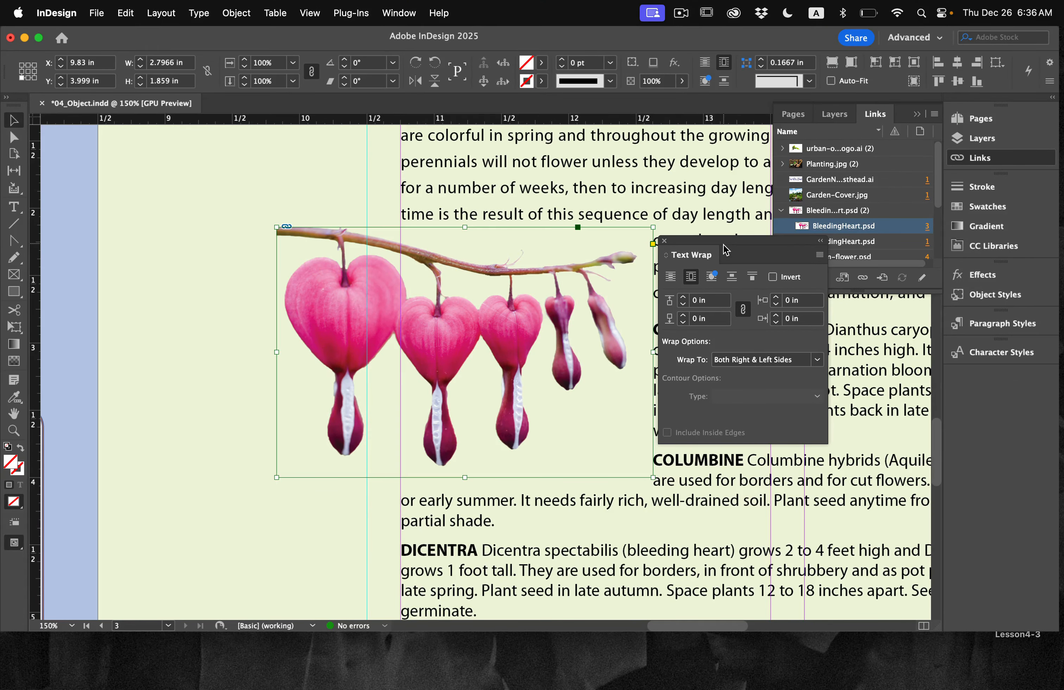
Change the bleeding heart's text wrap to follow the object shape and dismiss the Subject Aware Wrapping introduction
drag(733, 247, 248, 224)
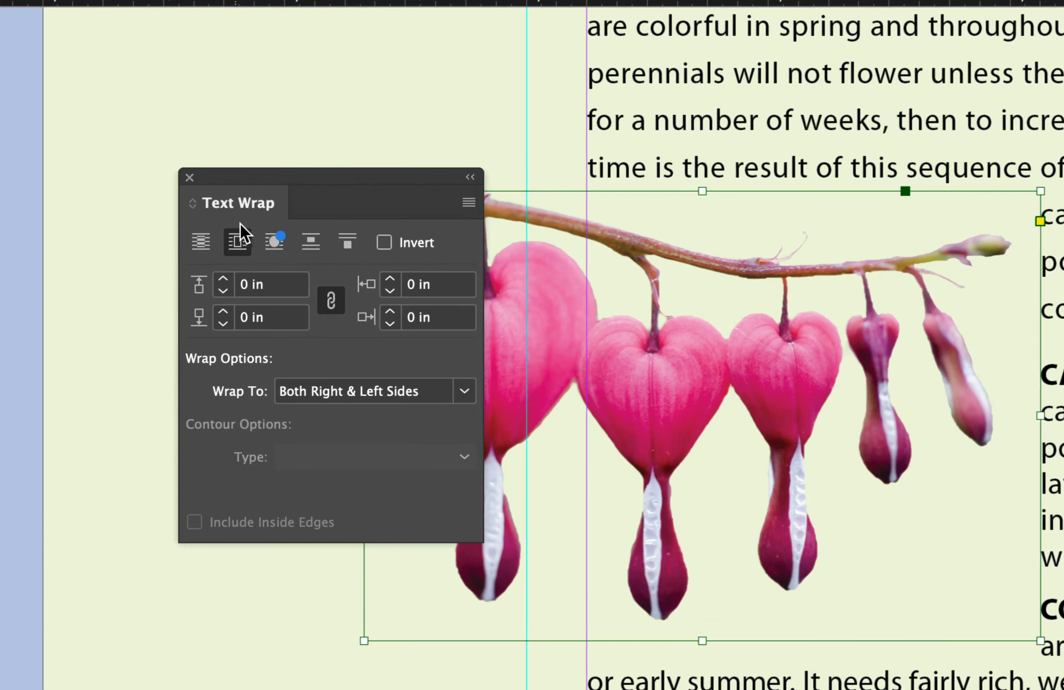
click(274, 250)
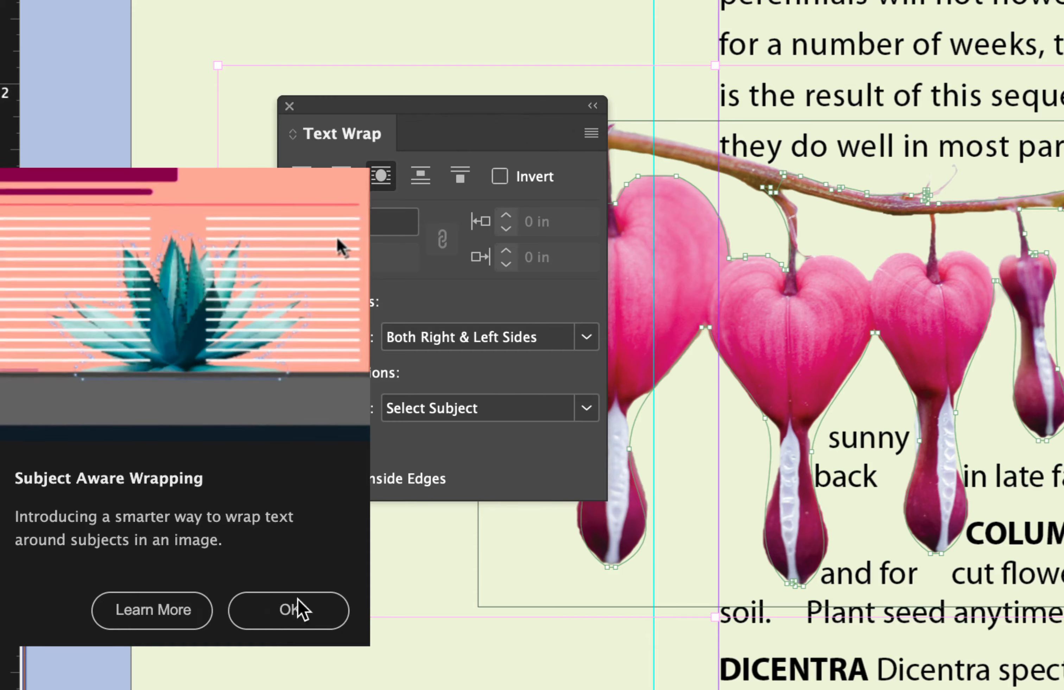
click(293, 611)
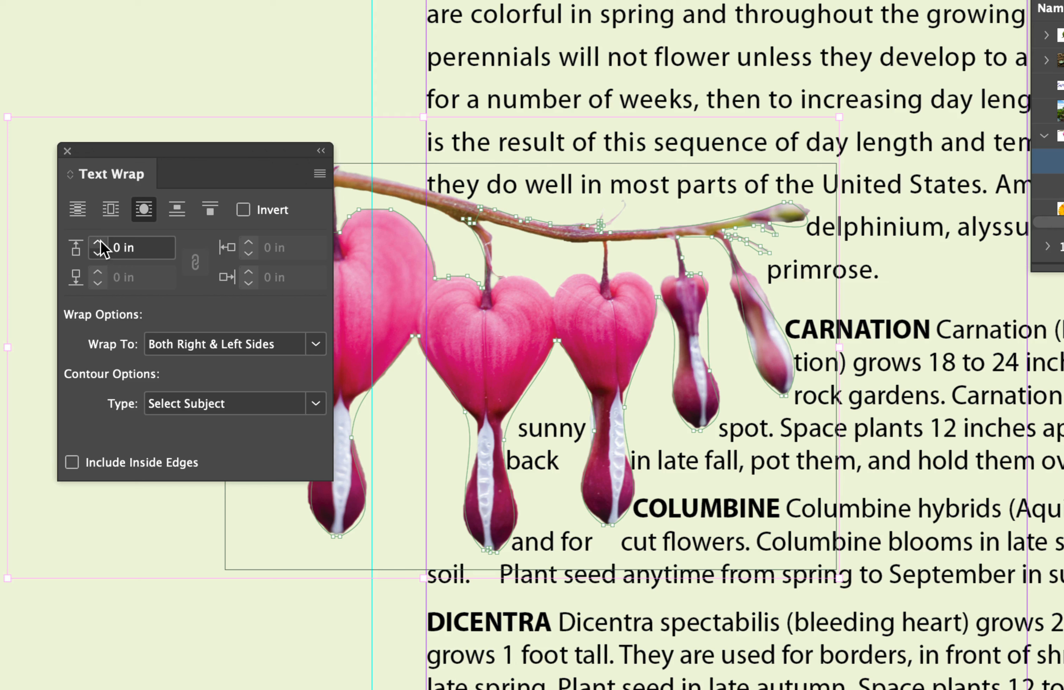
Set the text wrap offset to 0.125 in, Wrap To to Right Side and the contour type to Detect Edges
click(126, 245)
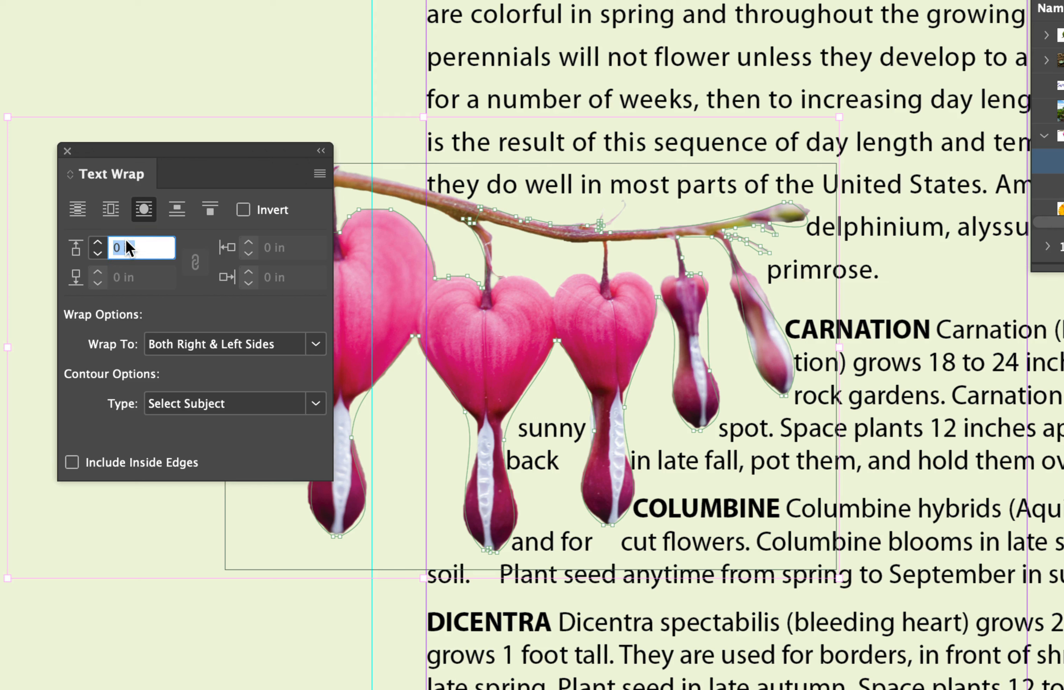
text(.125)
click(205, 345)
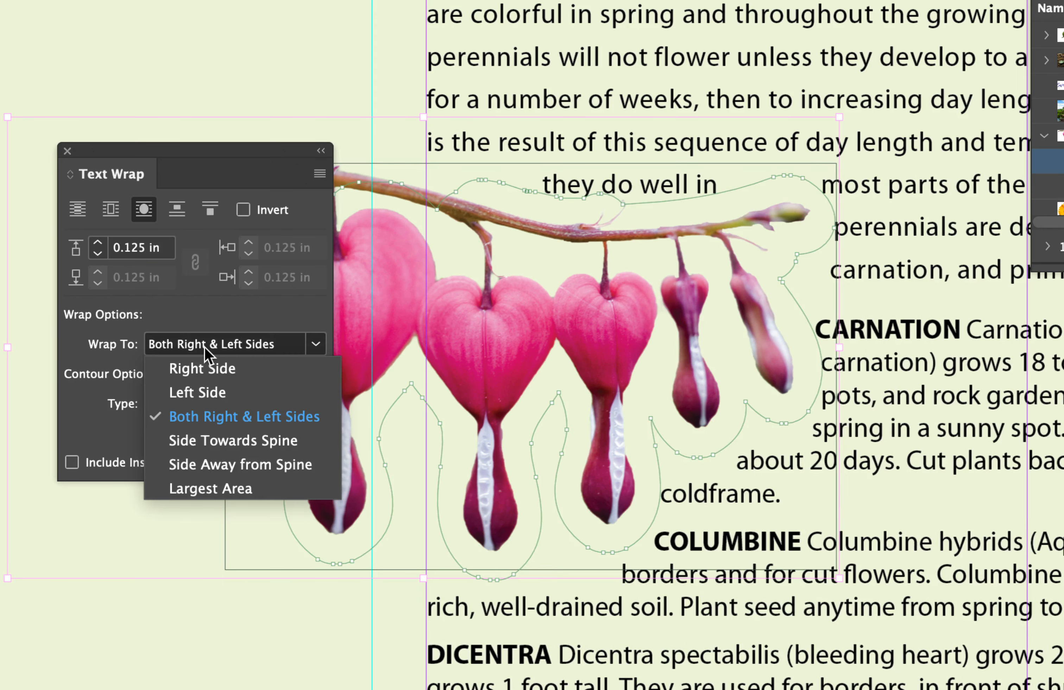
click(211, 369)
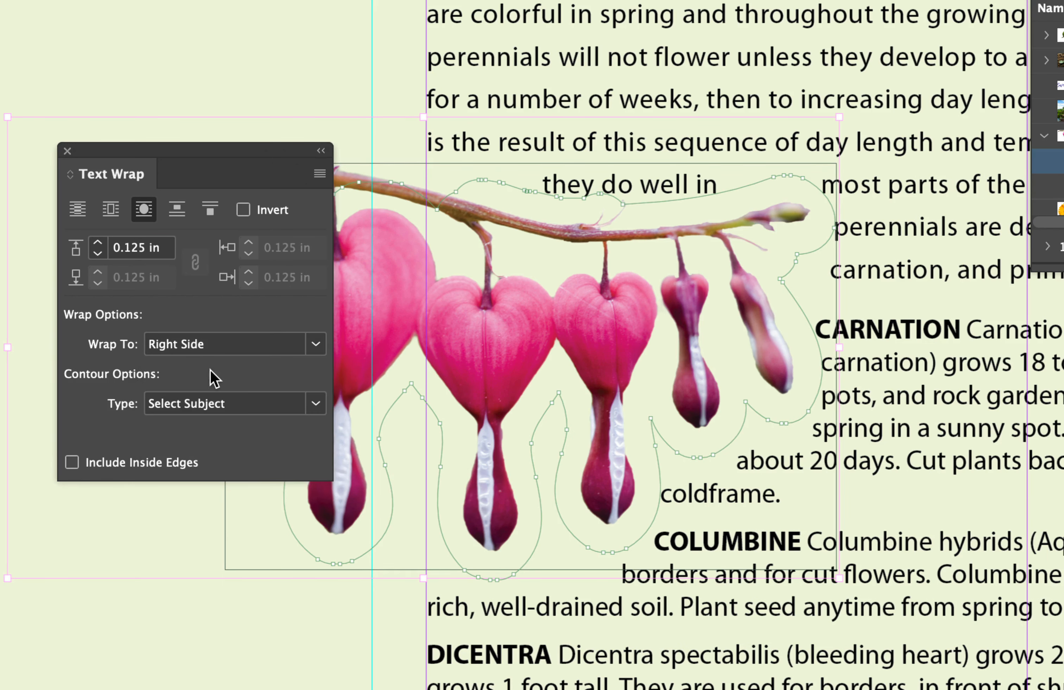
click(194, 404)
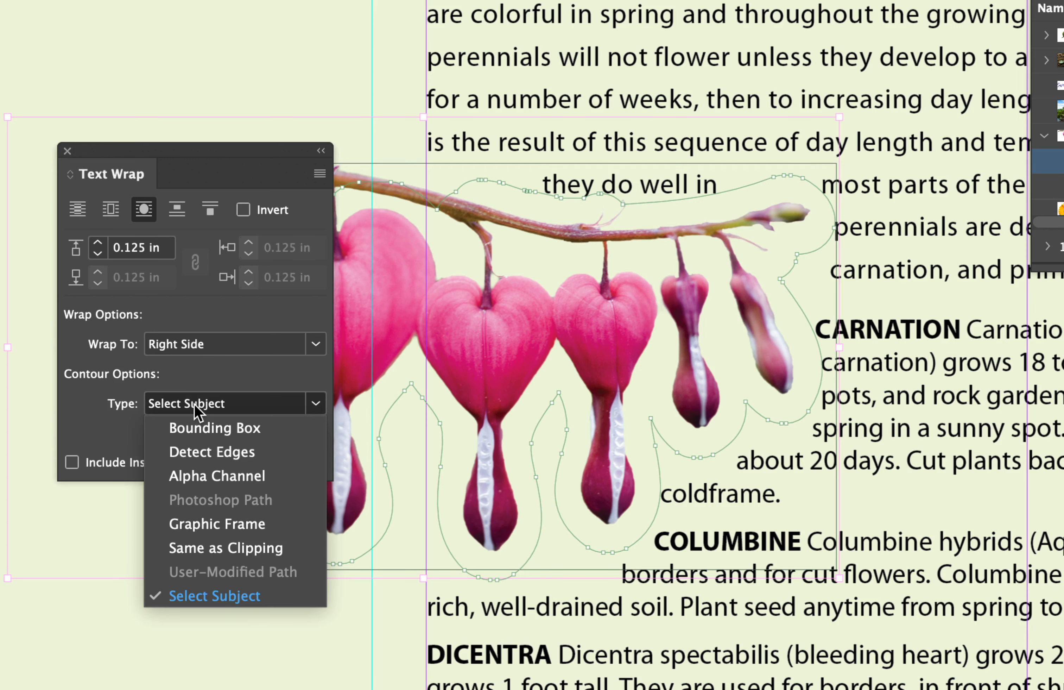
click(229, 455)
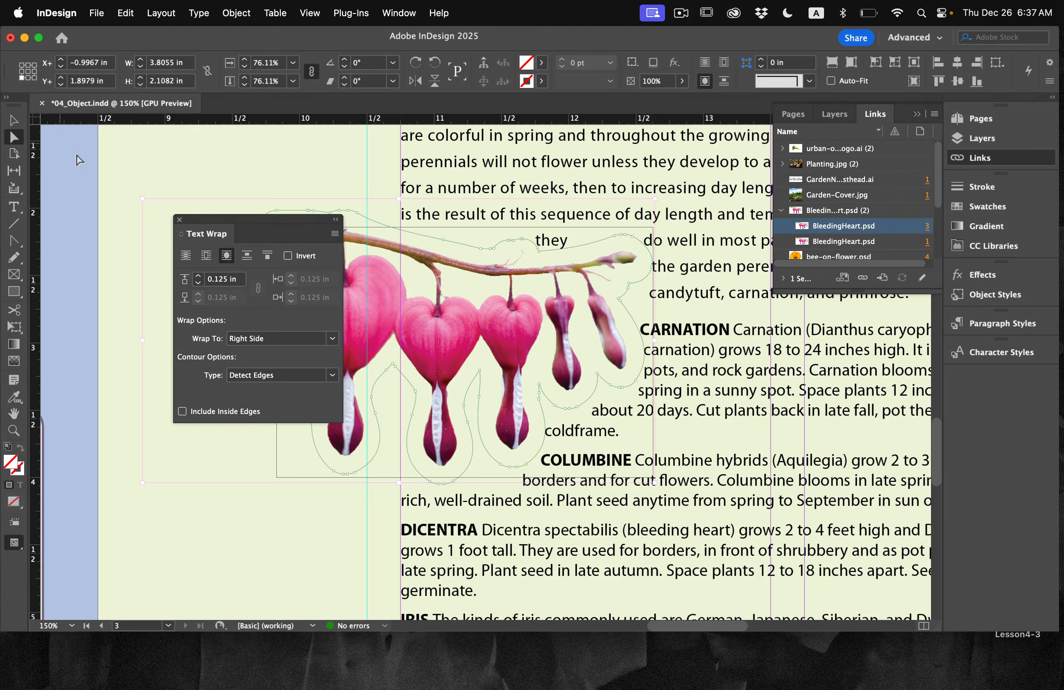
Shift the bleeding heart image inside its frame to about X -1.1061 in, Y 1.8729 in, and close the Text Wrap settings
drag(242, 229, 163, 286)
click(14, 120)
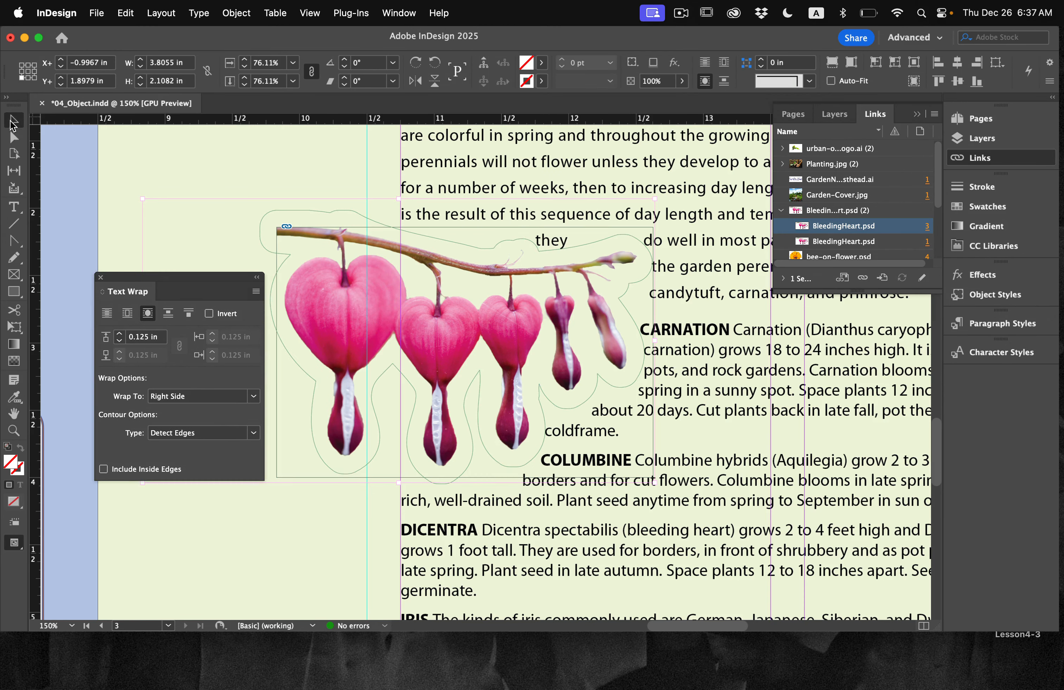
drag(523, 346, 524, 332)
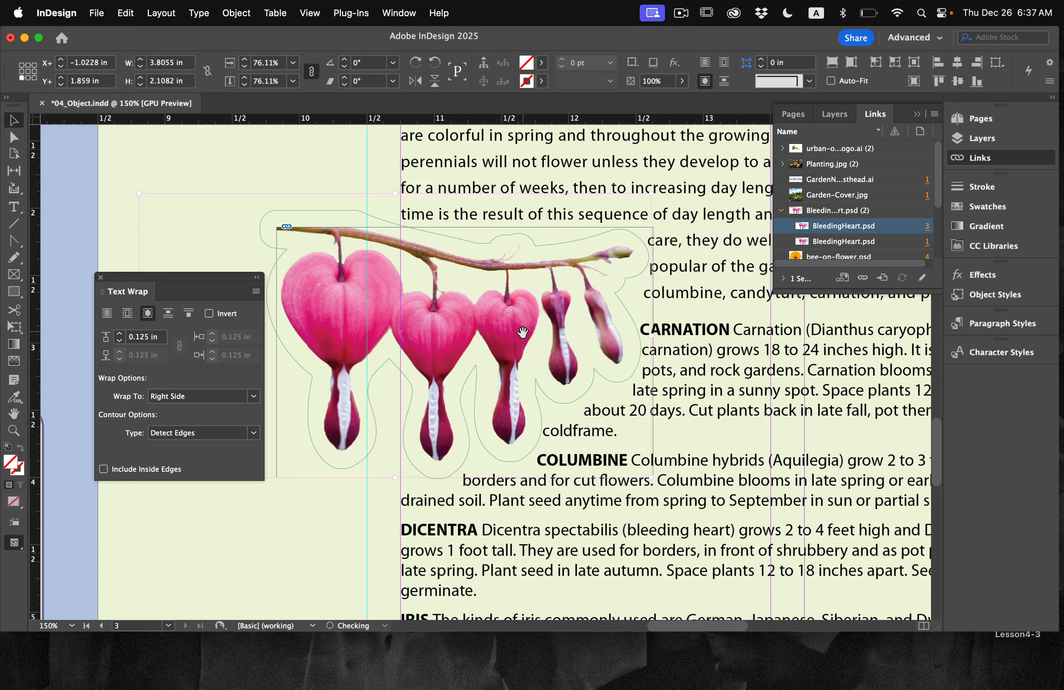
key(Left)
key(Left)
key(Left)
key(Left)
key(Left)
key(Left)
key(Left)
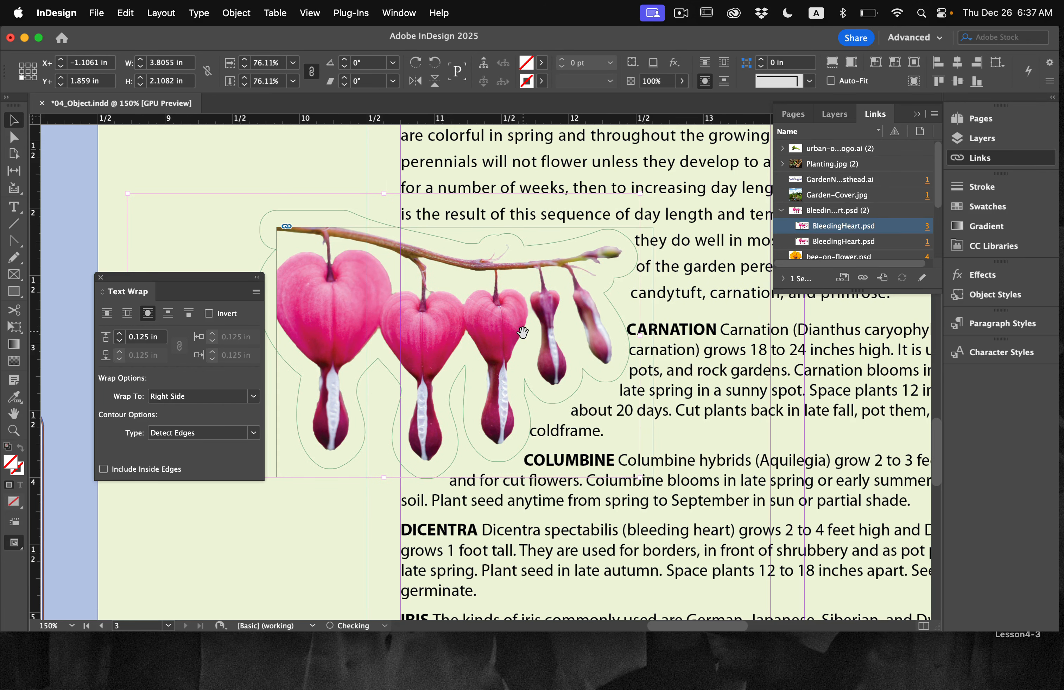
key(Down)
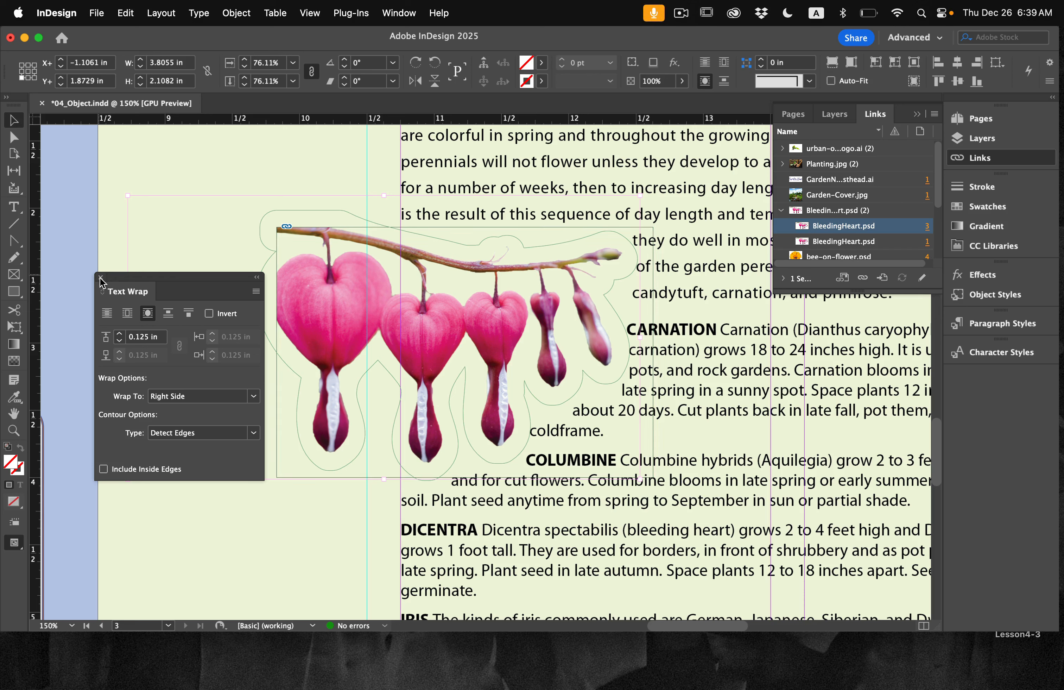
click(100, 277)
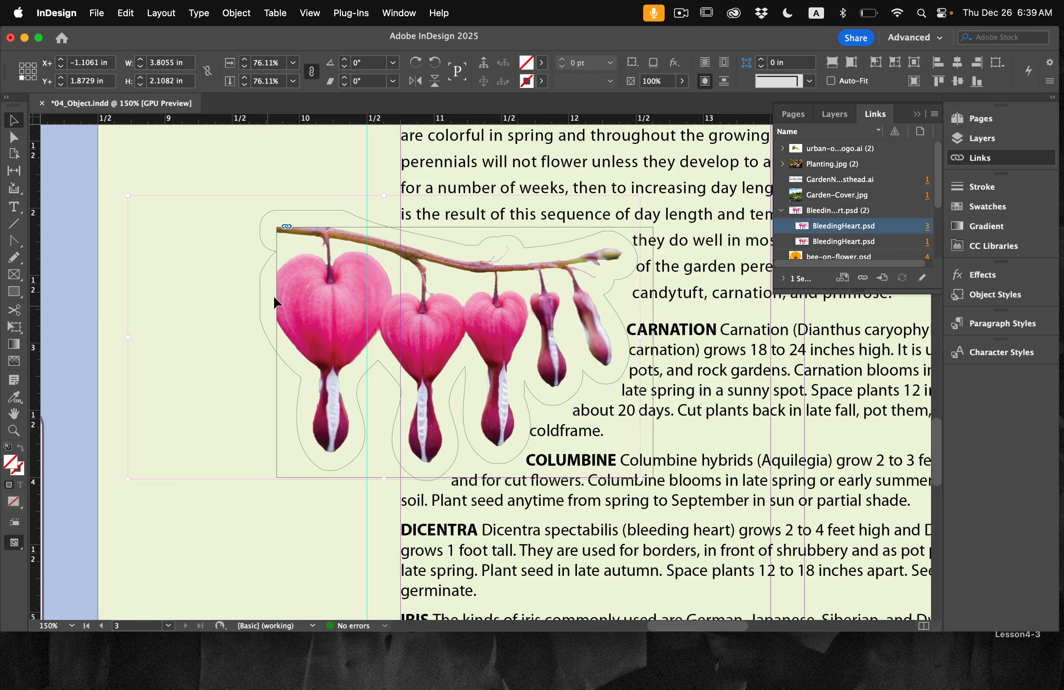
Draw a rectangle about 6.55 × 3.49 in over the Planting Your Garden section, extending past the page's lower and outer bleed edges
key(super+0)
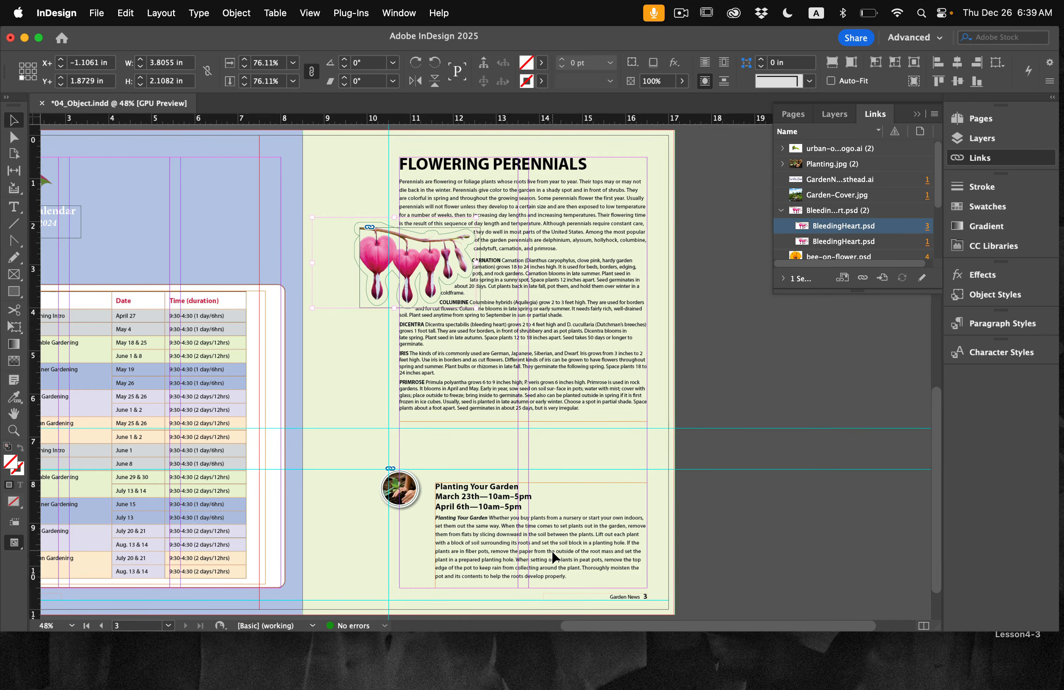
scroll(552, 550, up, 5)
scroll(552, 548, down, 5)
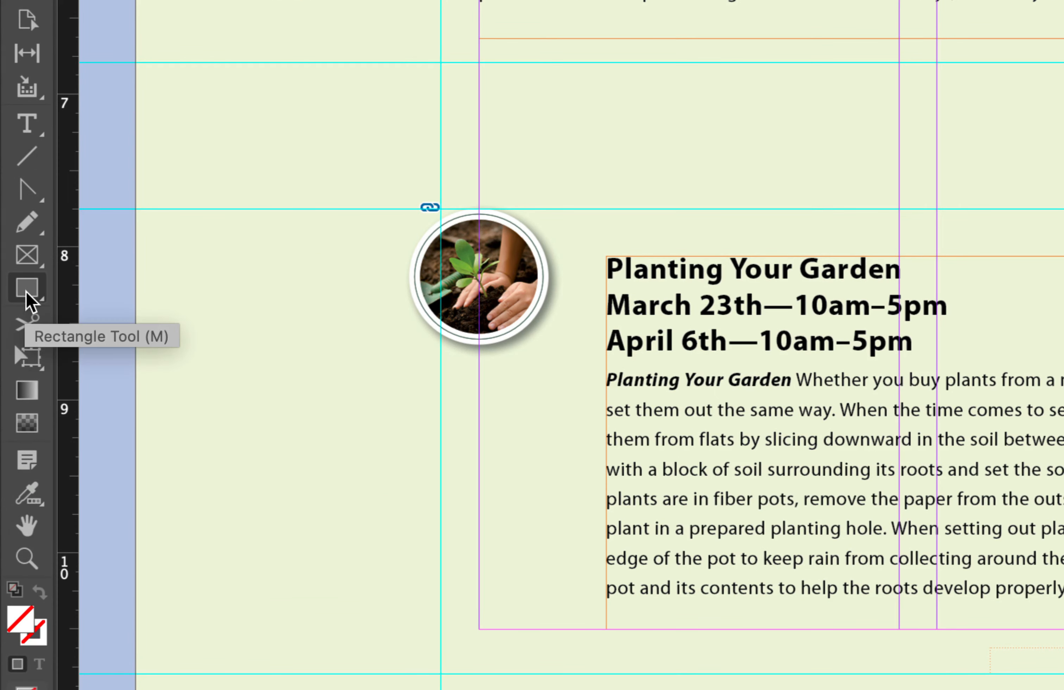
click(26, 291)
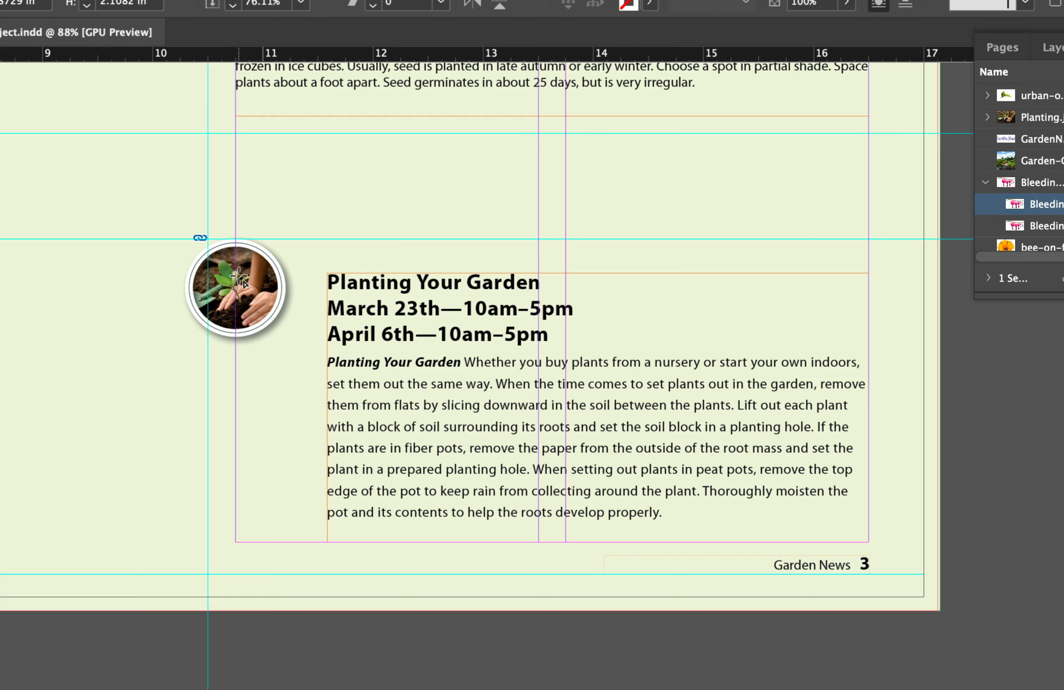
drag(235, 239, 957, 626)
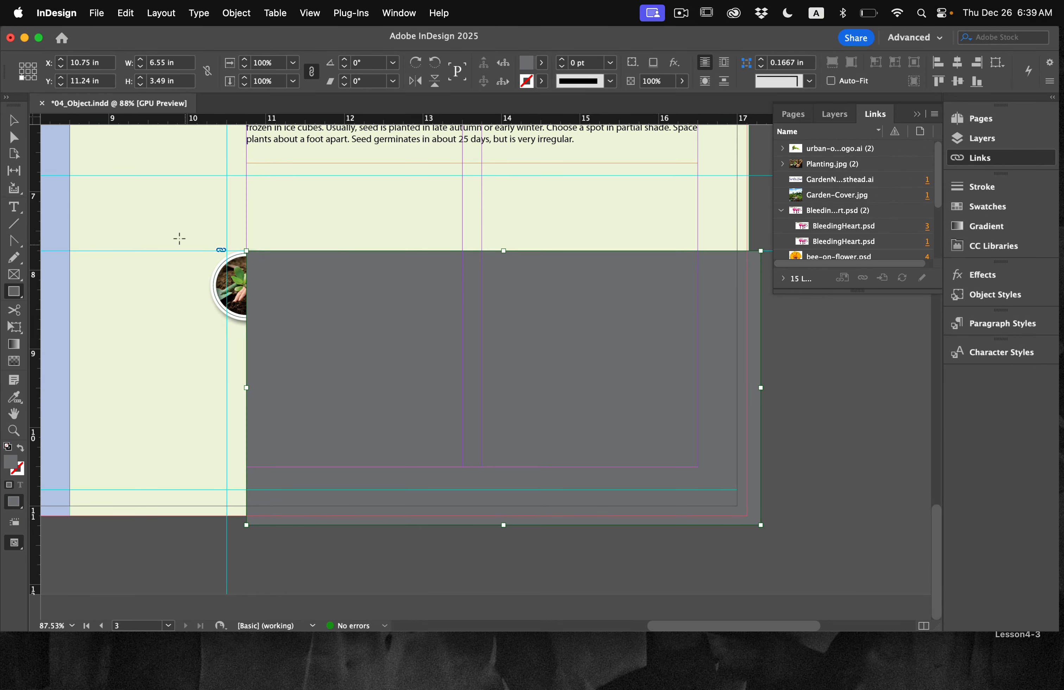
Unlock the Background layer and select page 3's green background together with the new rectangle
click(13, 120)
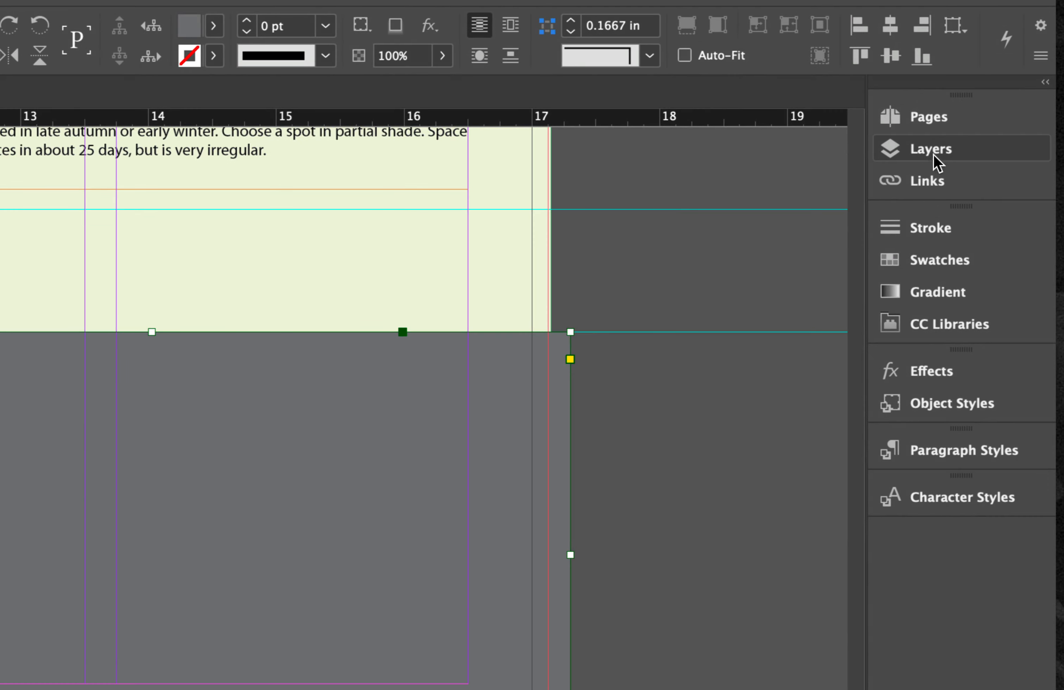
click(985, 143)
click(628, 190)
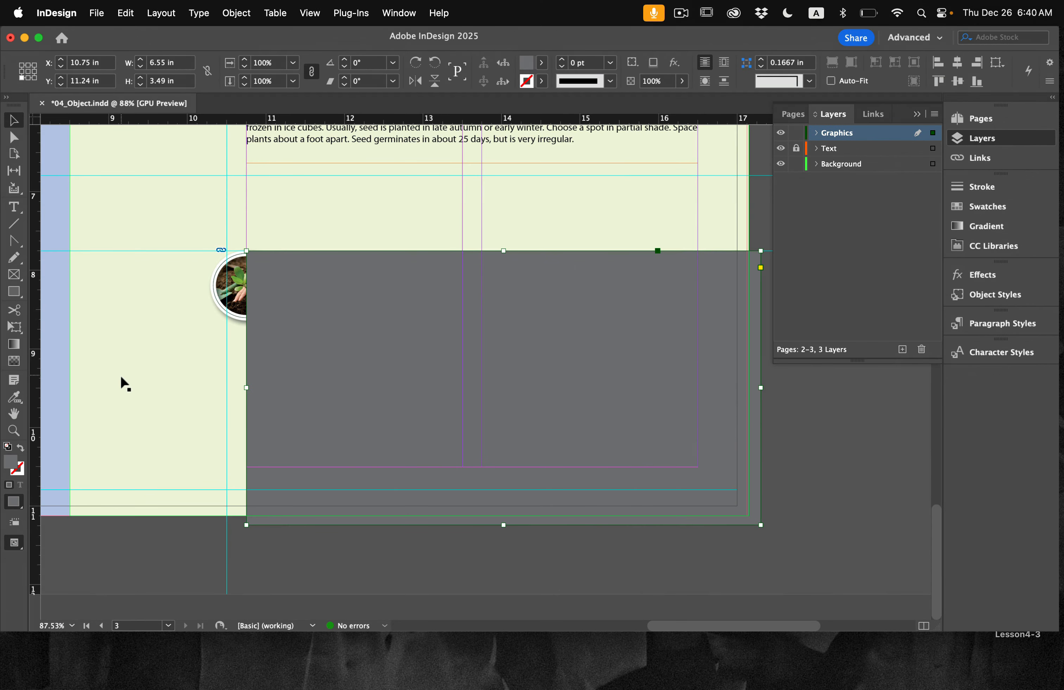
click(163, 464)
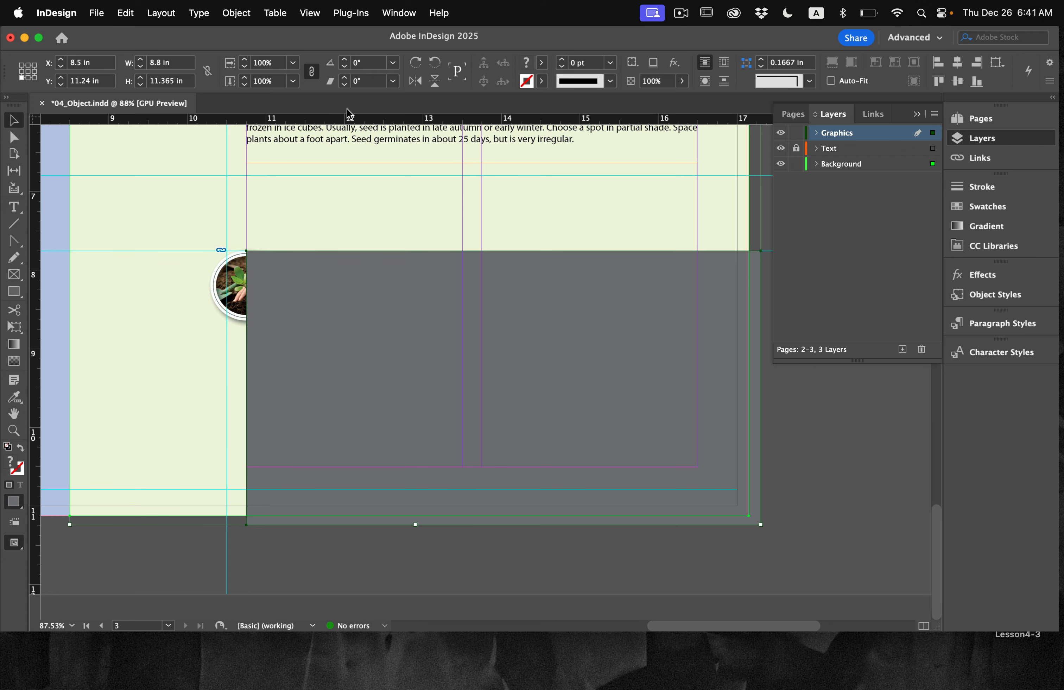
Subtract the rectangle from the green background shape using Pathfinder
click(396, 13)
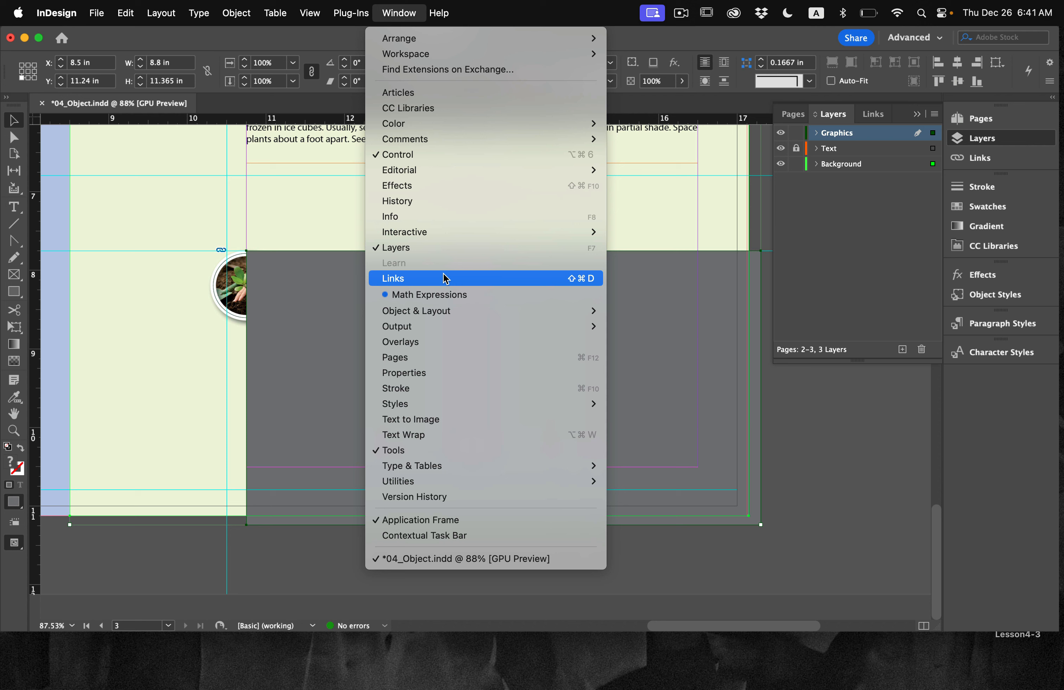
mouse_move(499, 309)
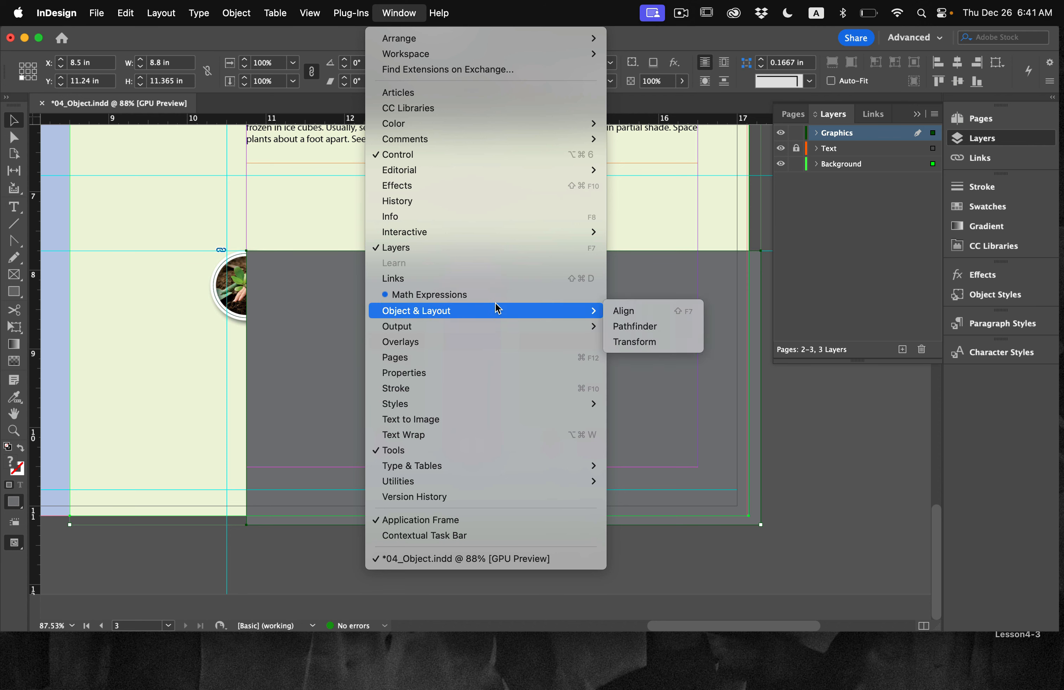
click(680, 327)
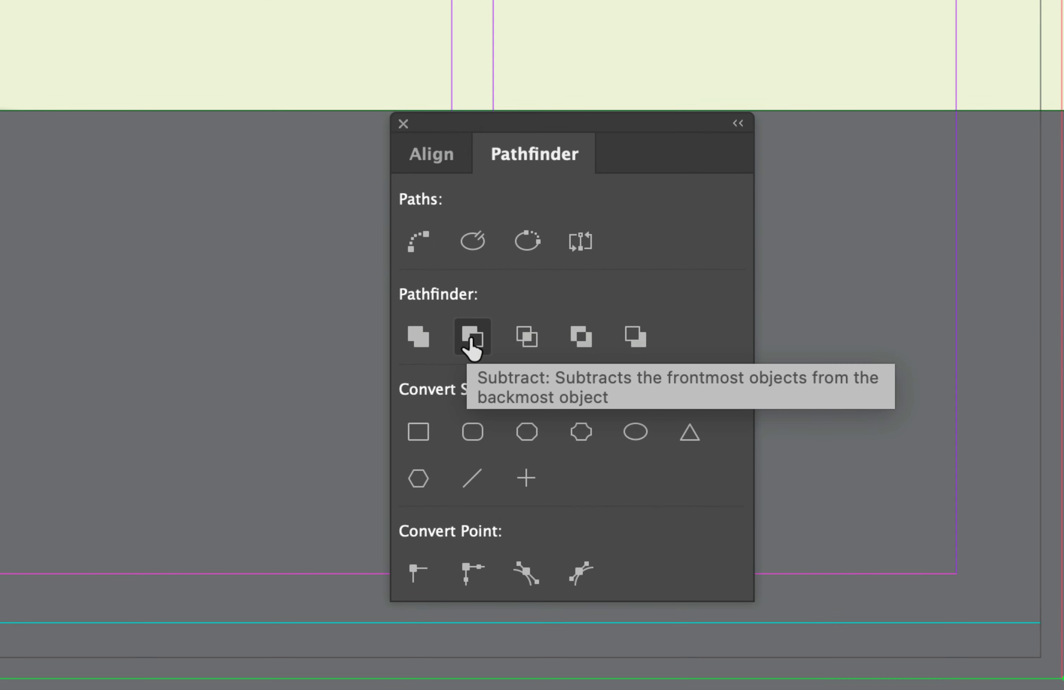
click(471, 347)
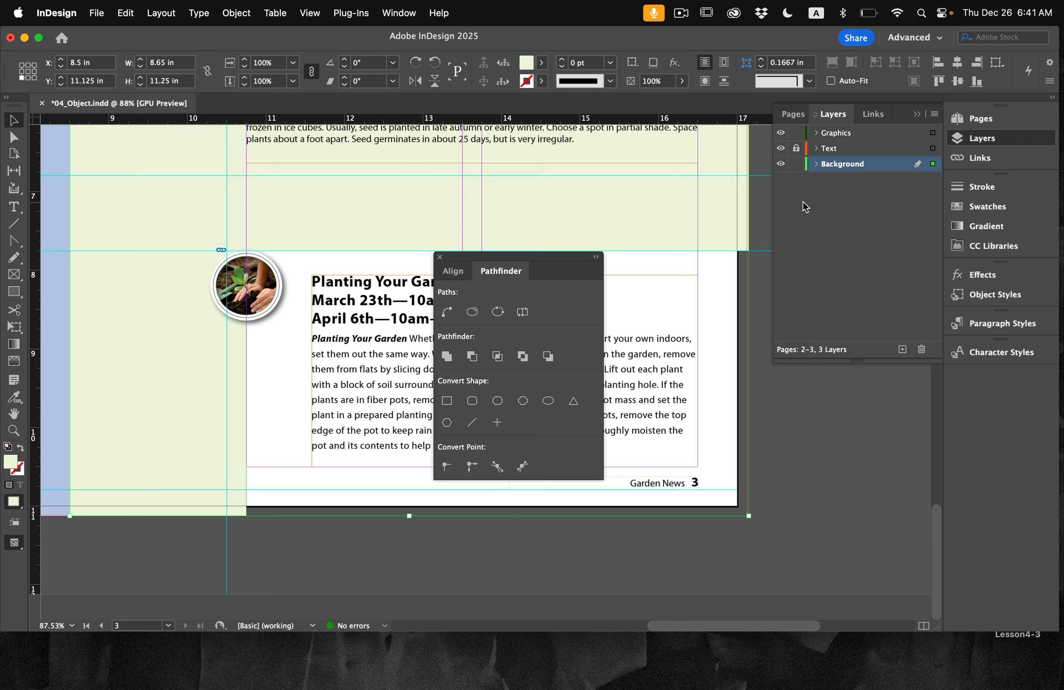
Lock the Background layer again and close the Pathfinder settings
click(797, 164)
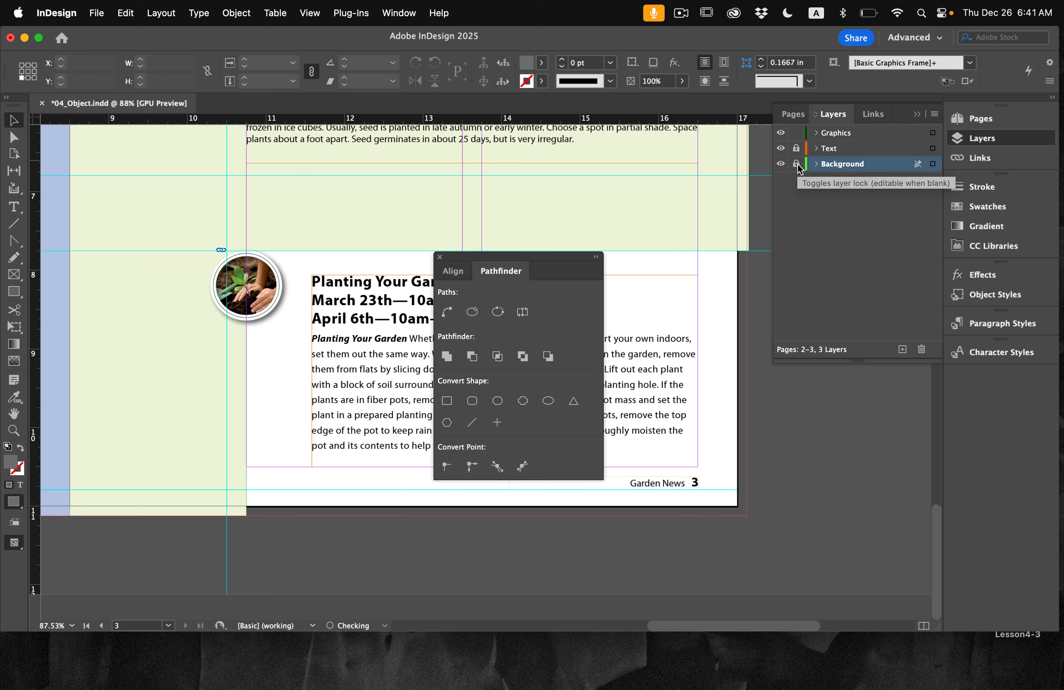
click(440, 257)
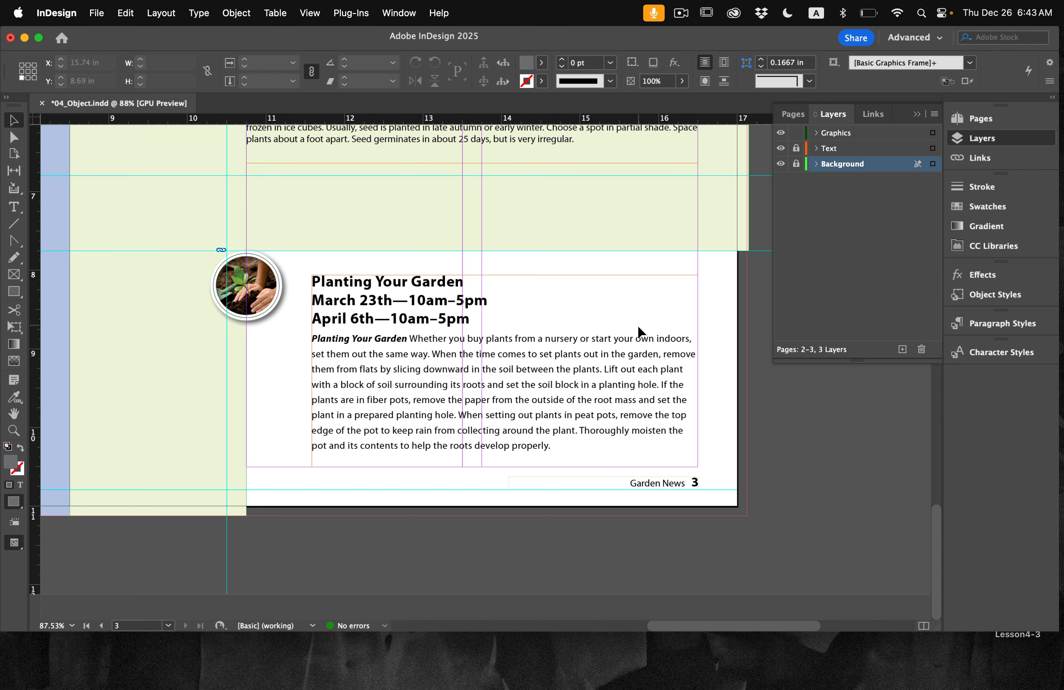
key(super+minus)
key(super+minus)
key(super+minus)
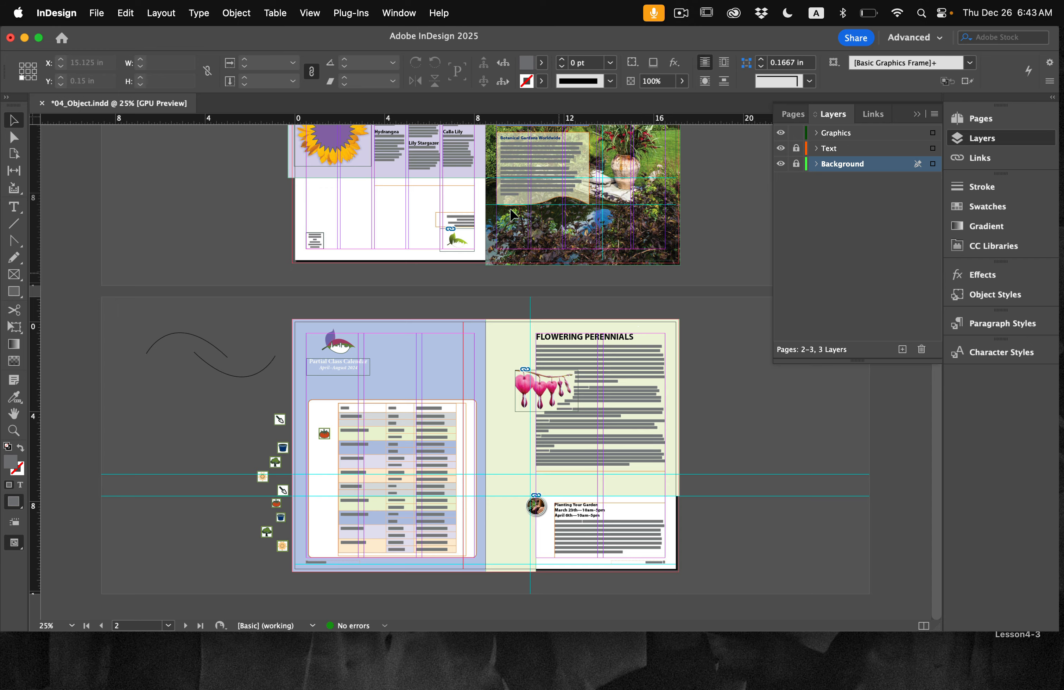
Combine the purple starburst shape and the sunflower image on page 4 into a compound path
scroll(489, 172, up, 1)
scroll(489, 175, up, 3)
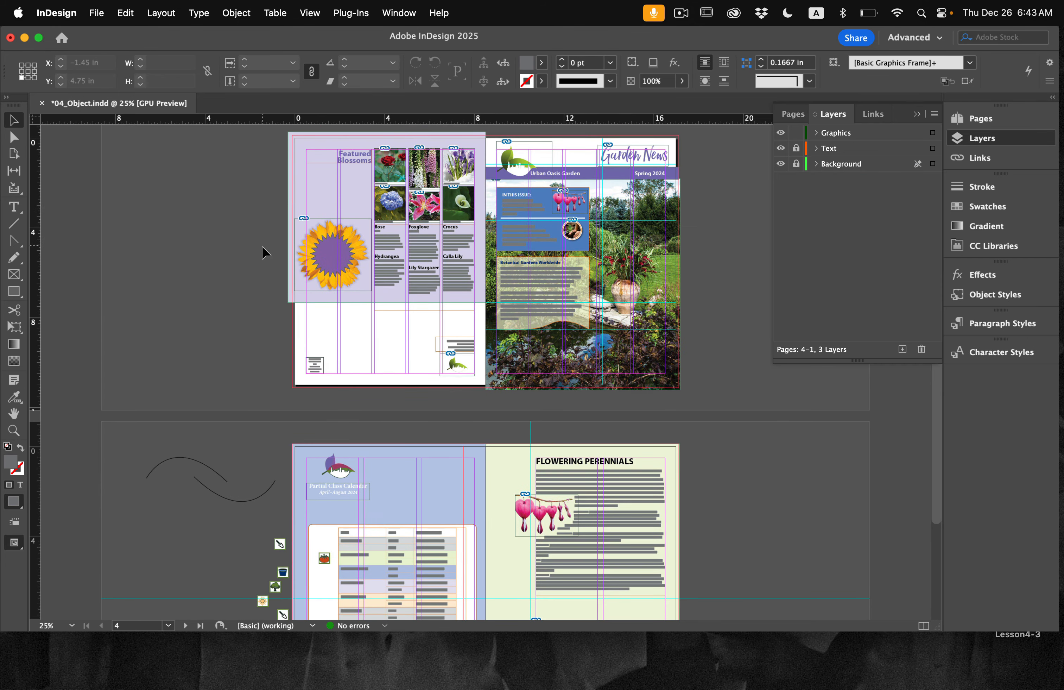
key(super+equal)
key(super+equal)
scroll(262, 246, up, 9)
scroll(262, 246, left, 11)
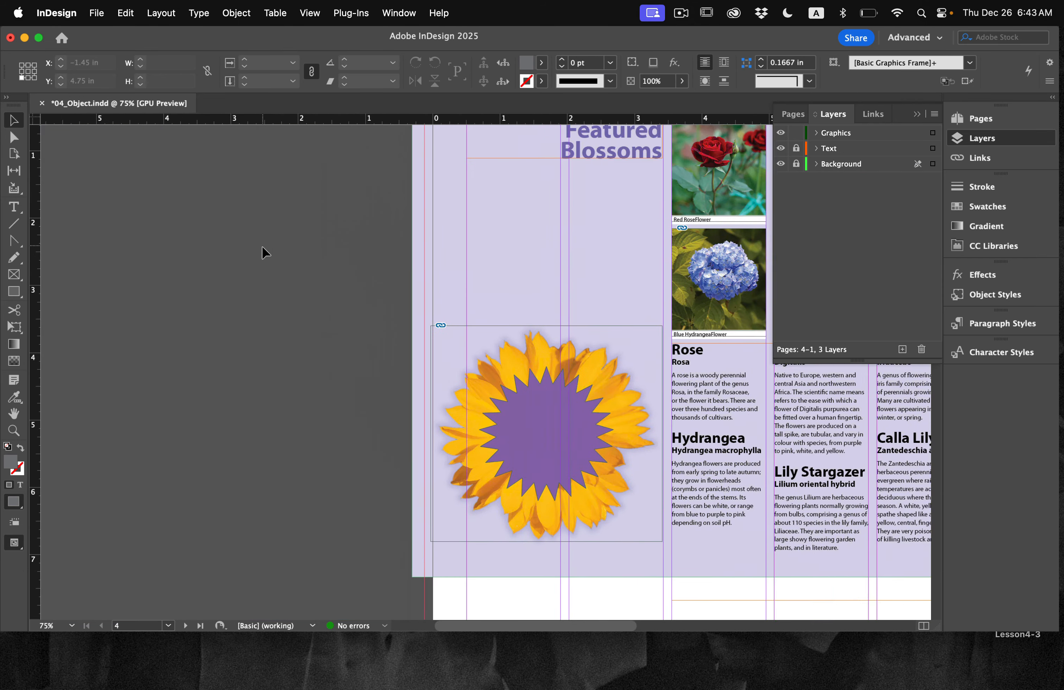
scroll(262, 246, down, 1)
scroll(263, 246, right, 1)
key(super+equal)
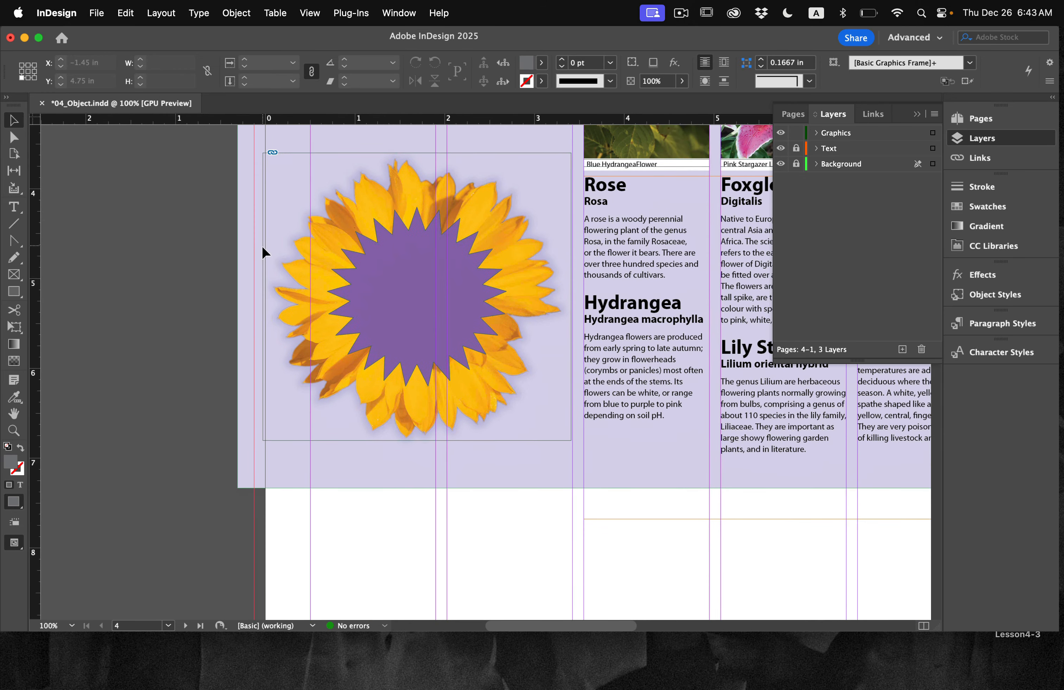
click(449, 269)
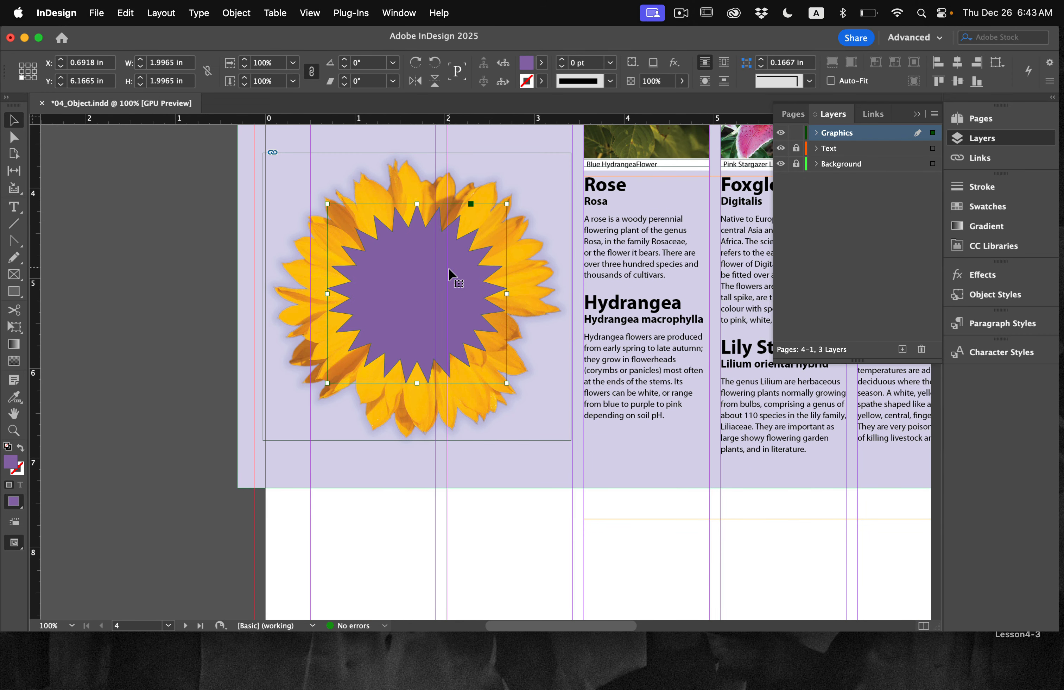
key(super+z)
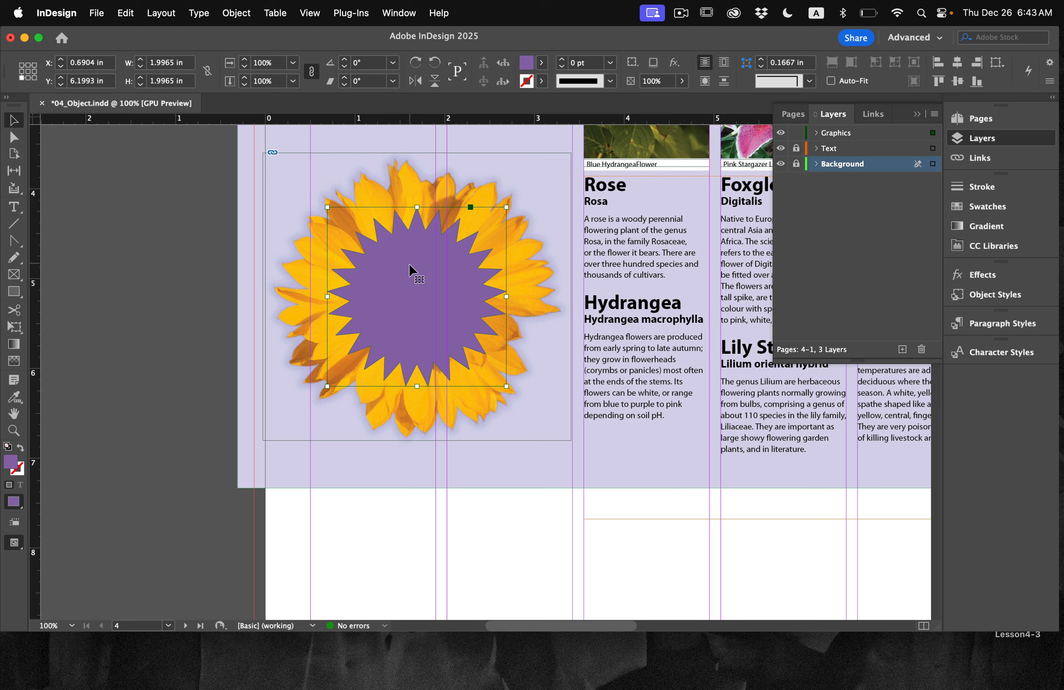
click(534, 262)
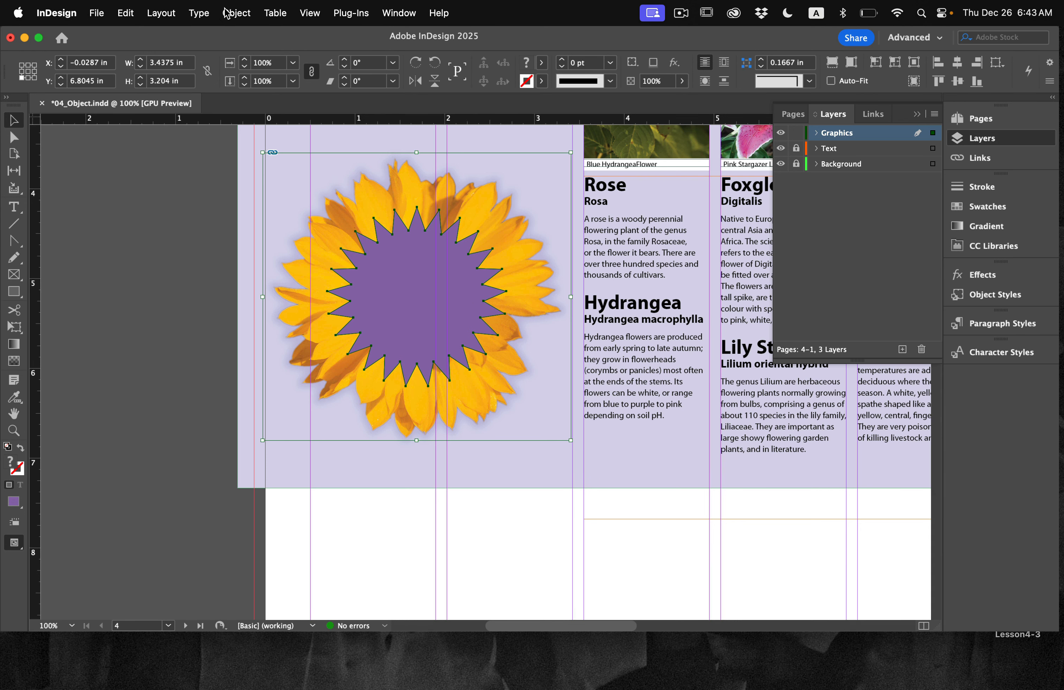
click(235, 13)
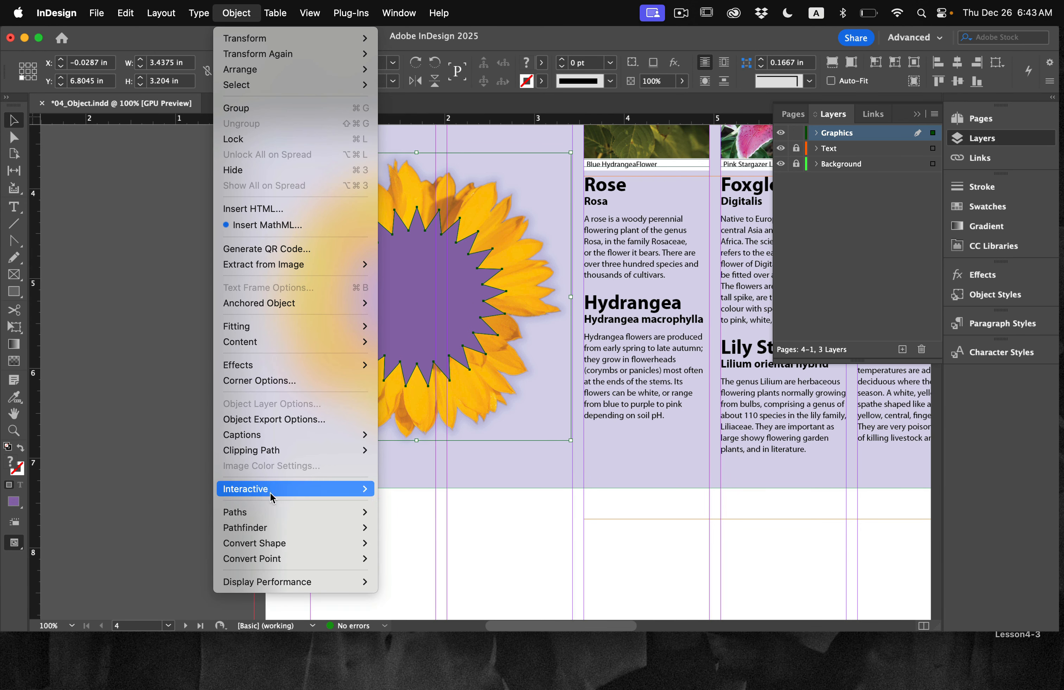
mouse_move(274, 519)
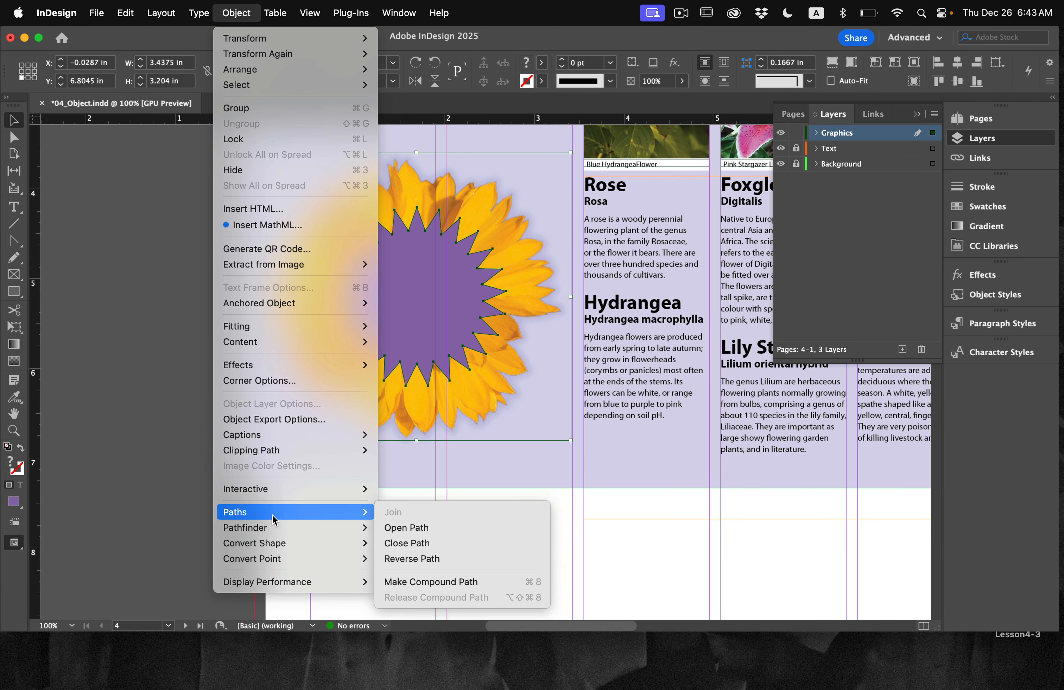
click(425, 582)
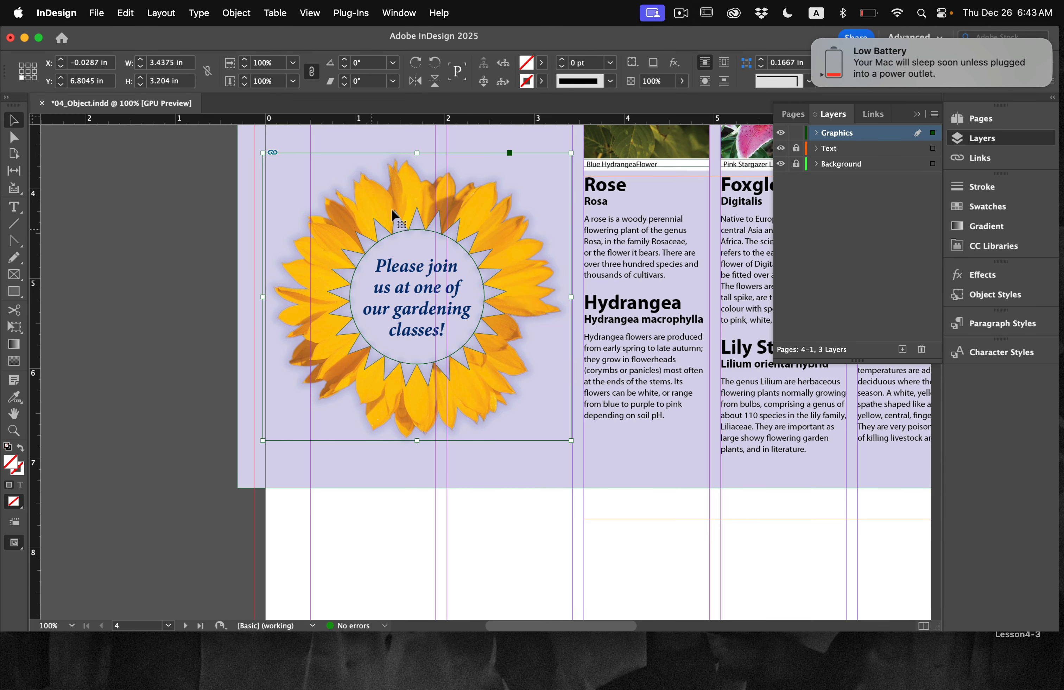
Move the sunflower aside from the circular text frame and undo the move
drag(406, 215, 545, 238)
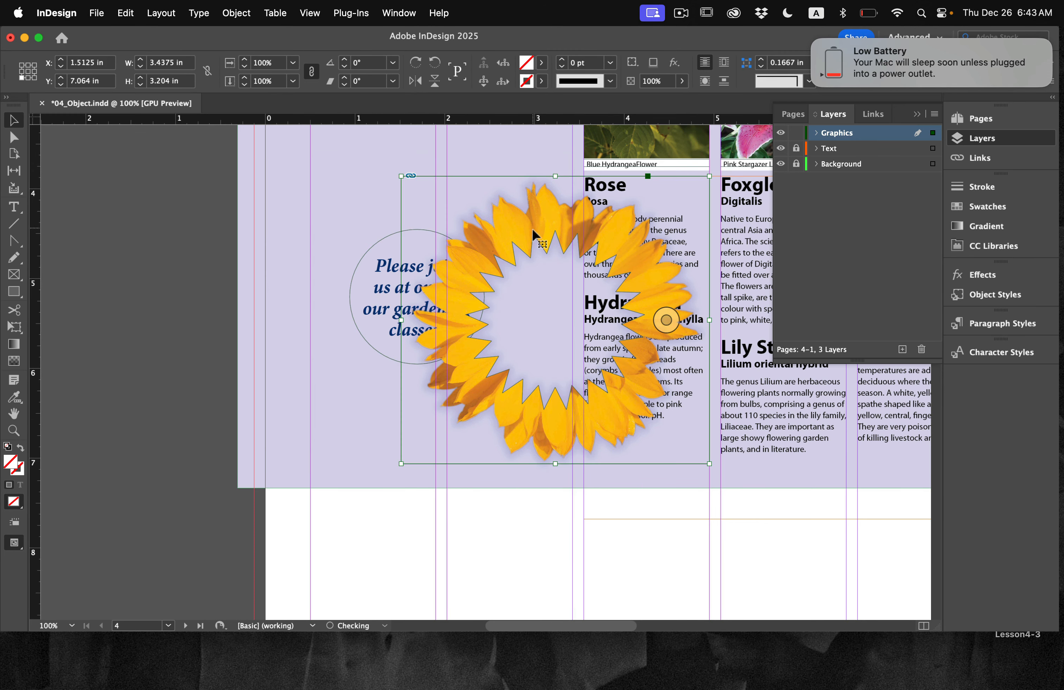
key(super+z)
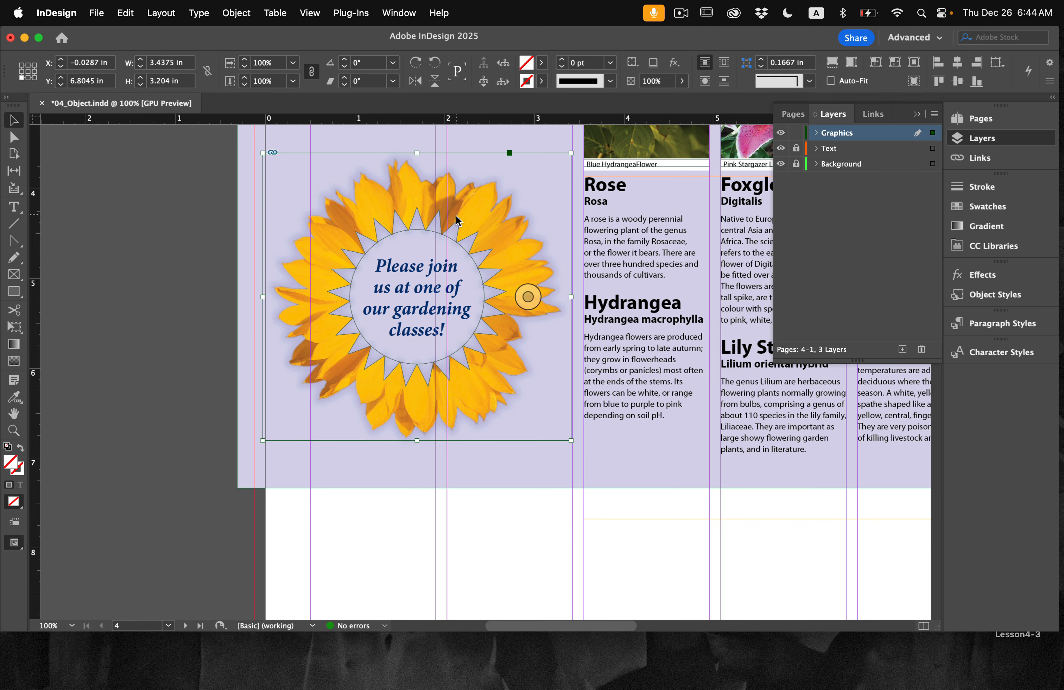
Move the anchor point at the cutout's topmost spike inward toward the circle with the Direct Selection tool
key(super+=)
key(super+=)
key(super+=)
key(super+=)
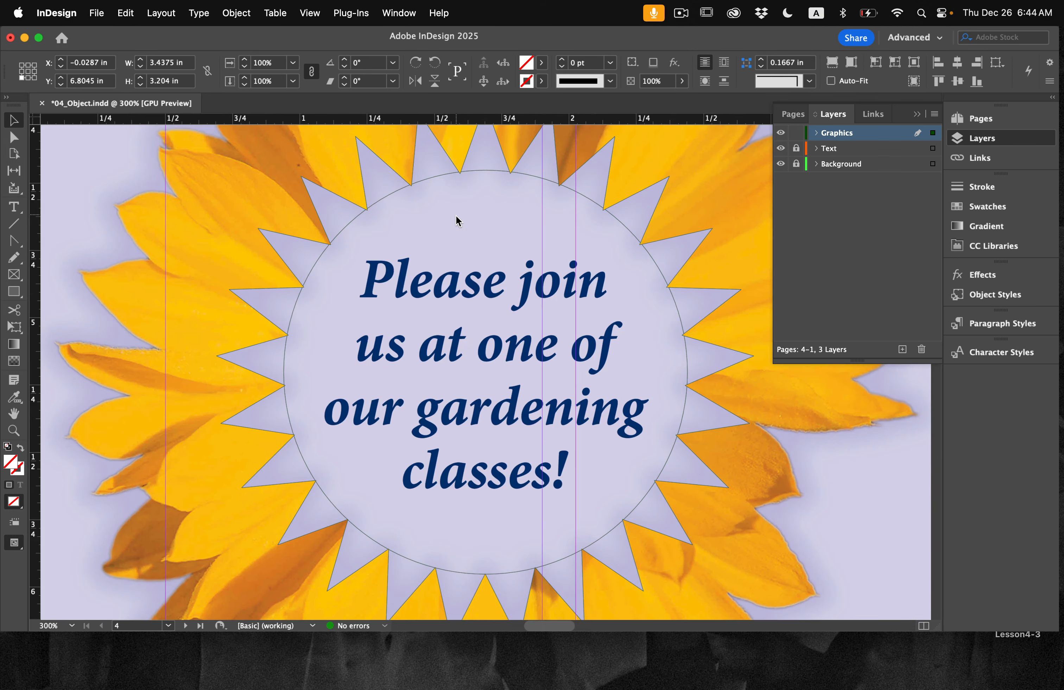
scroll(457, 215, up, 1)
scroll(456, 219, up, 5)
scroll(457, 219, right, 3)
scroll(457, 220, down, 1)
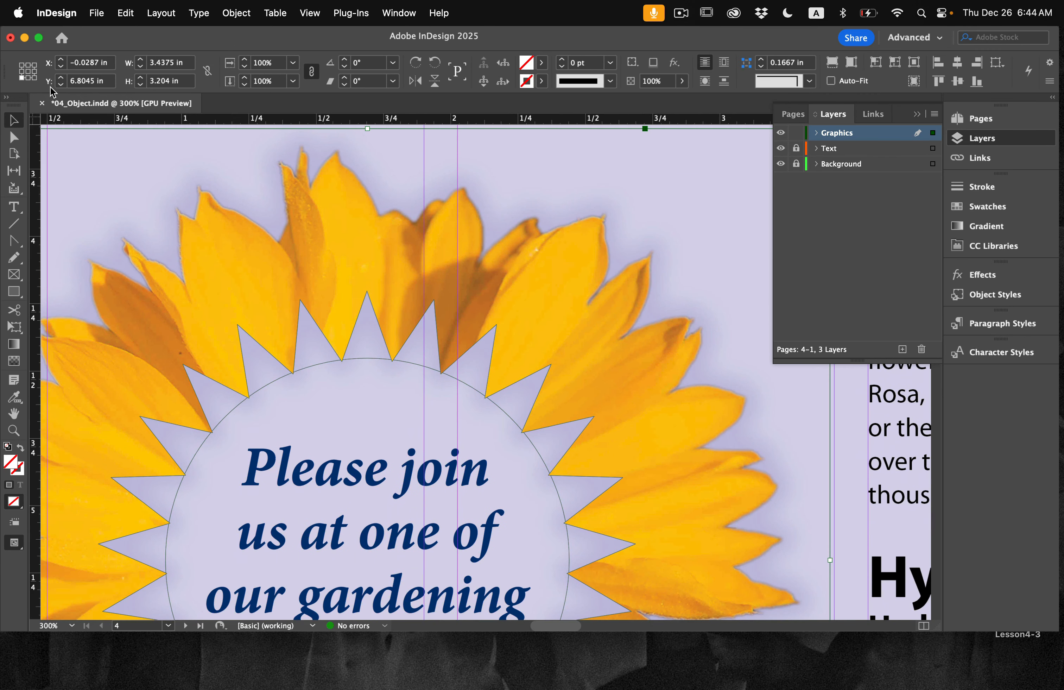
click(13, 139)
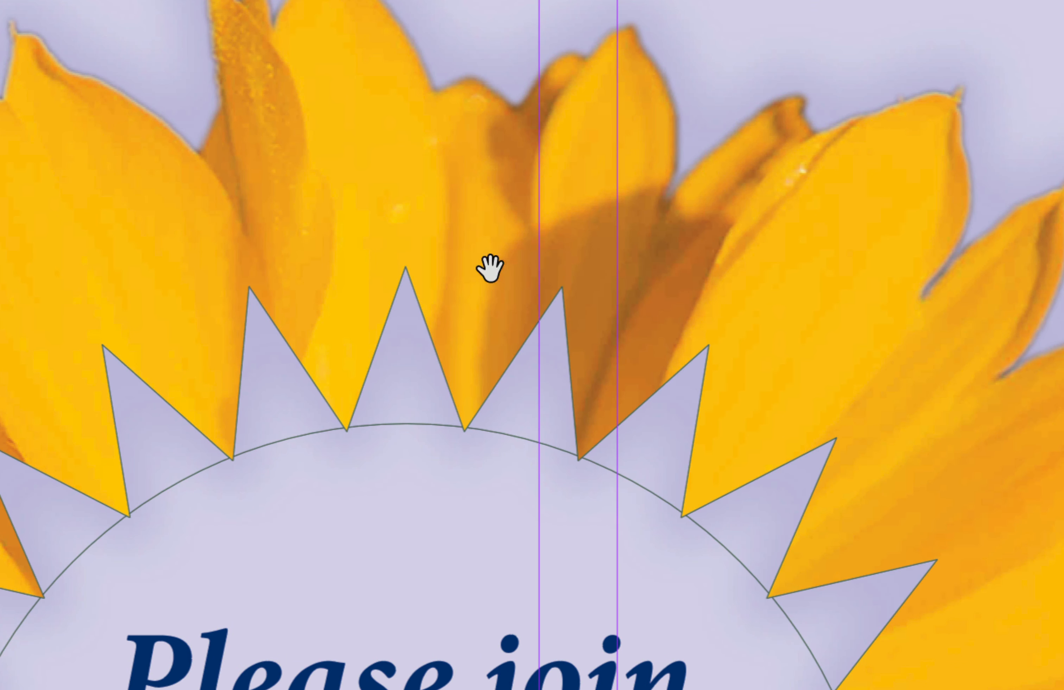
click(406, 267)
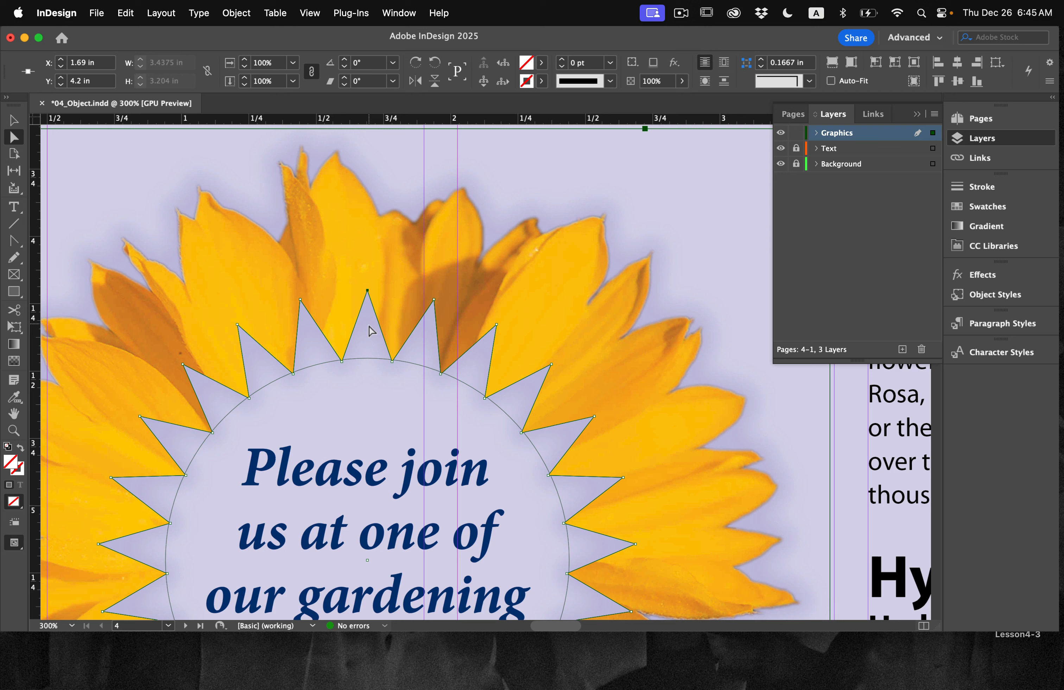
drag(368, 292, 368, 312)
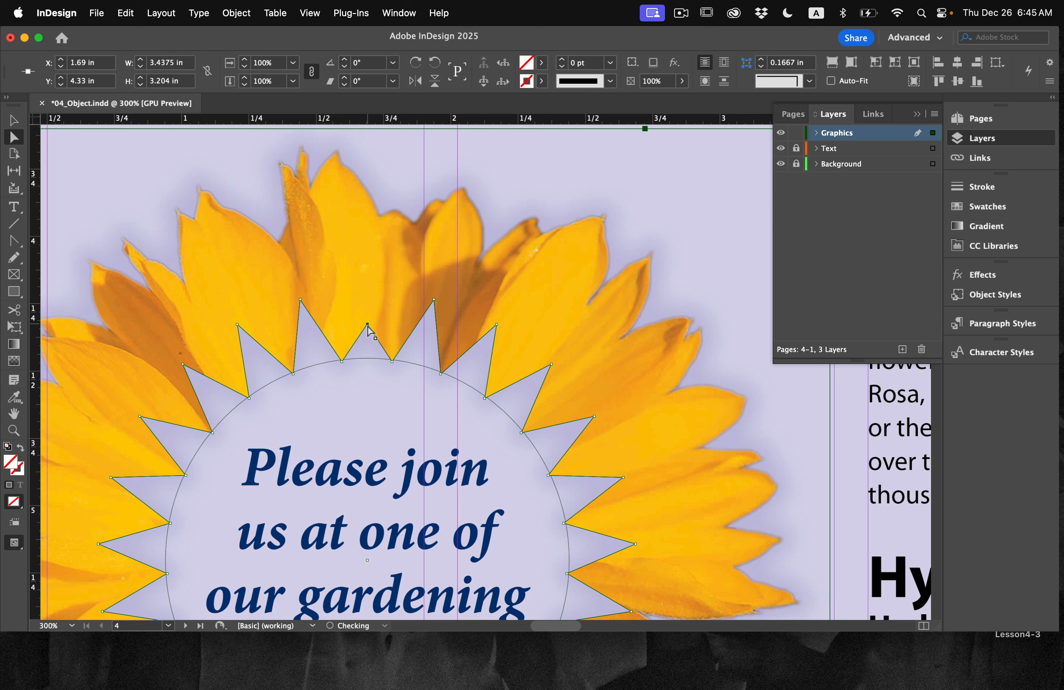
Reposition the tips and inner anchor points of the next few cutout spikes clockwise from the topmost one
drag(434, 302, 430, 330)
drag(437, 405, 439, 388)
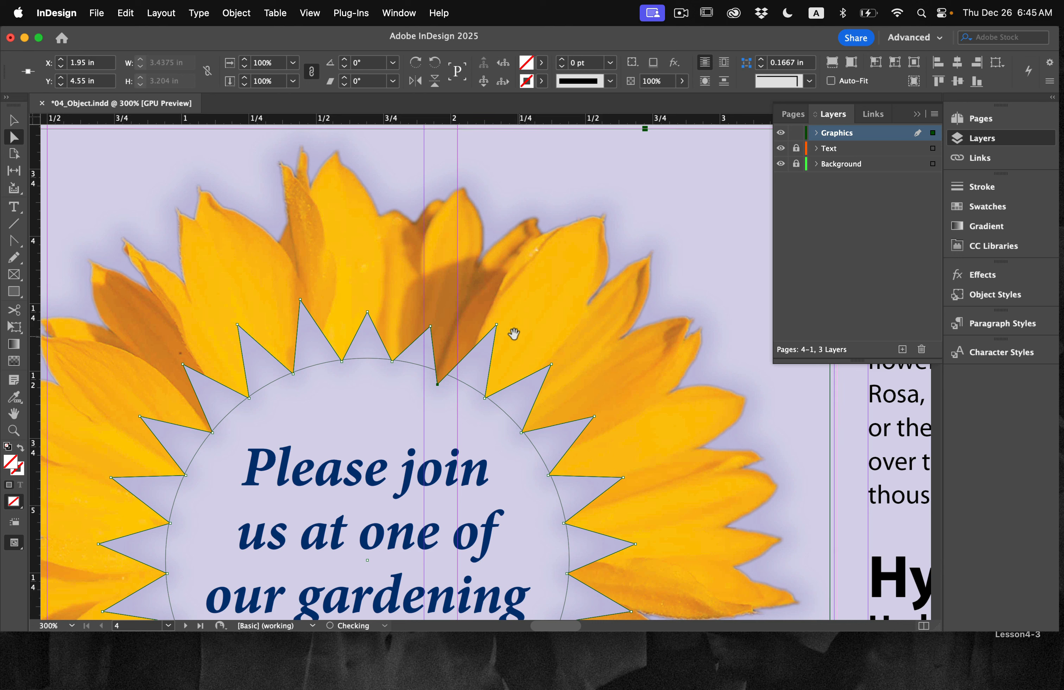
click(496, 327)
drag(520, 433, 507, 442)
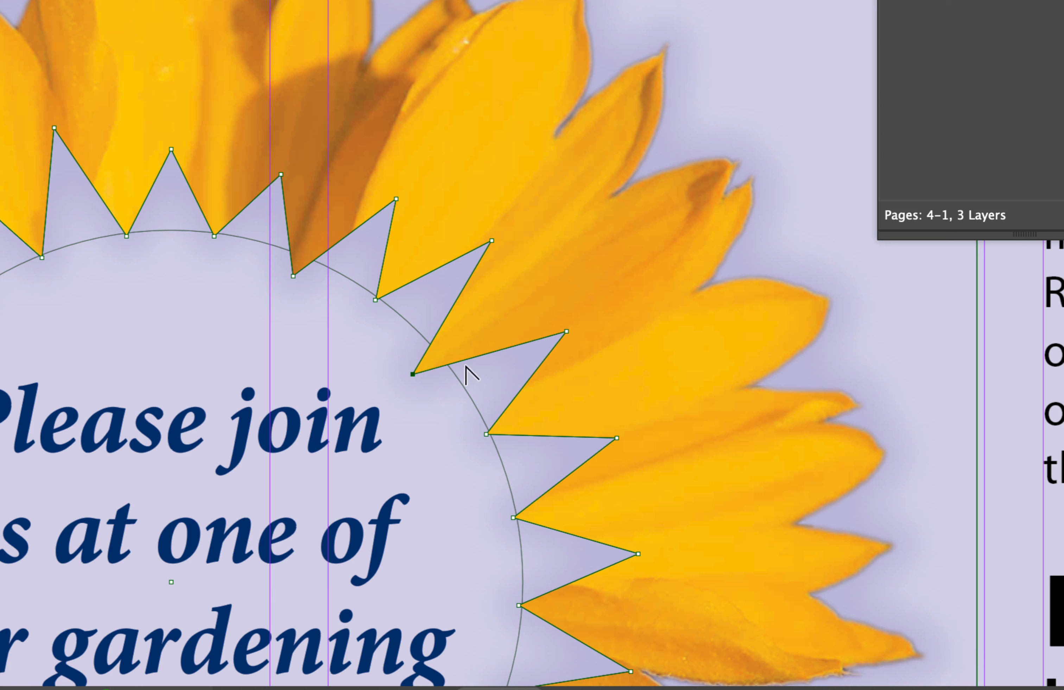
Convert three corner points on the cutout's right side to smooth curves and move a nearby inner anchor point outward to X 2.49 in, Y 5.065 in
drag(413, 373, 427, 407)
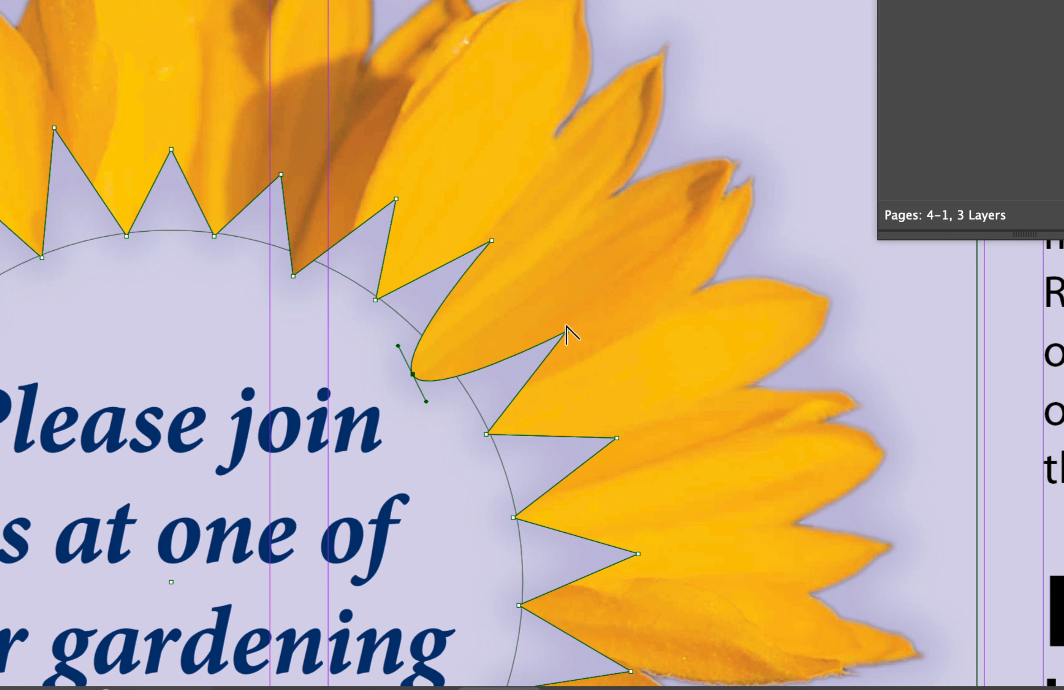
drag(567, 331, 580, 354)
drag(617, 438, 629, 463)
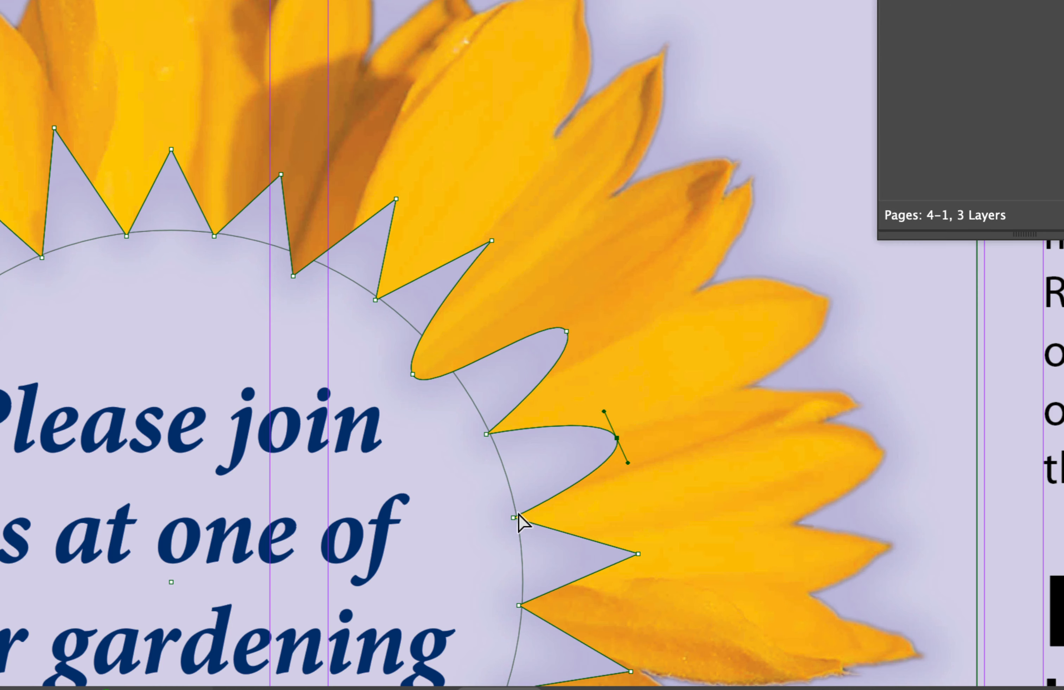
drag(514, 518, 547, 518)
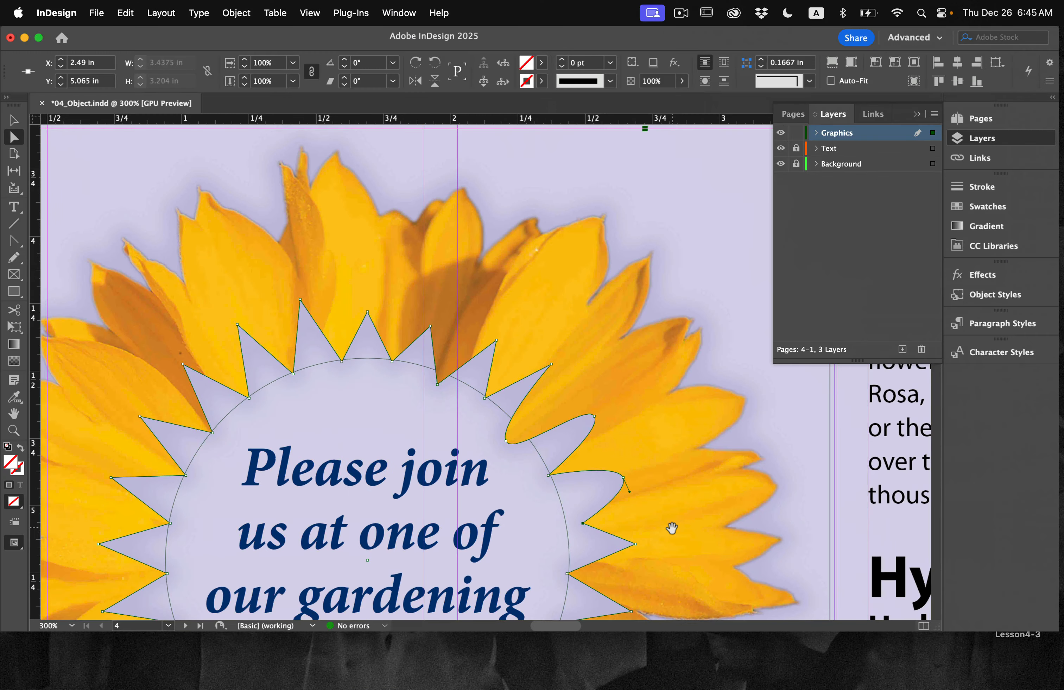
Save the document with the reshaped sunflower cutout
scroll(429, 506, down, 5)
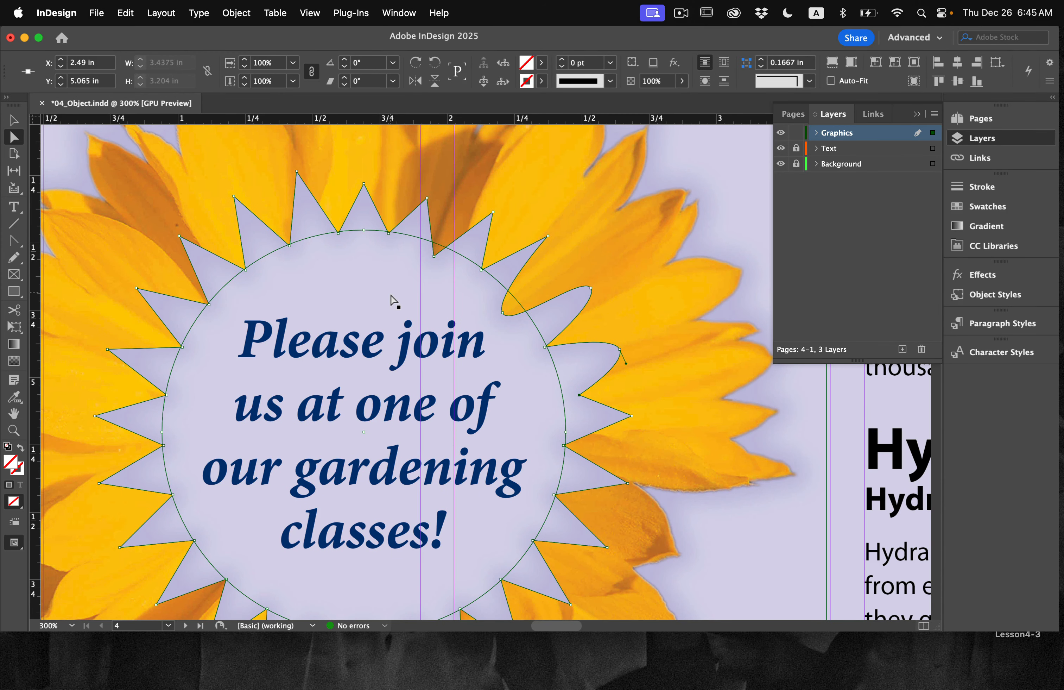
key(super+minus)
key(super+minus)
key(space)
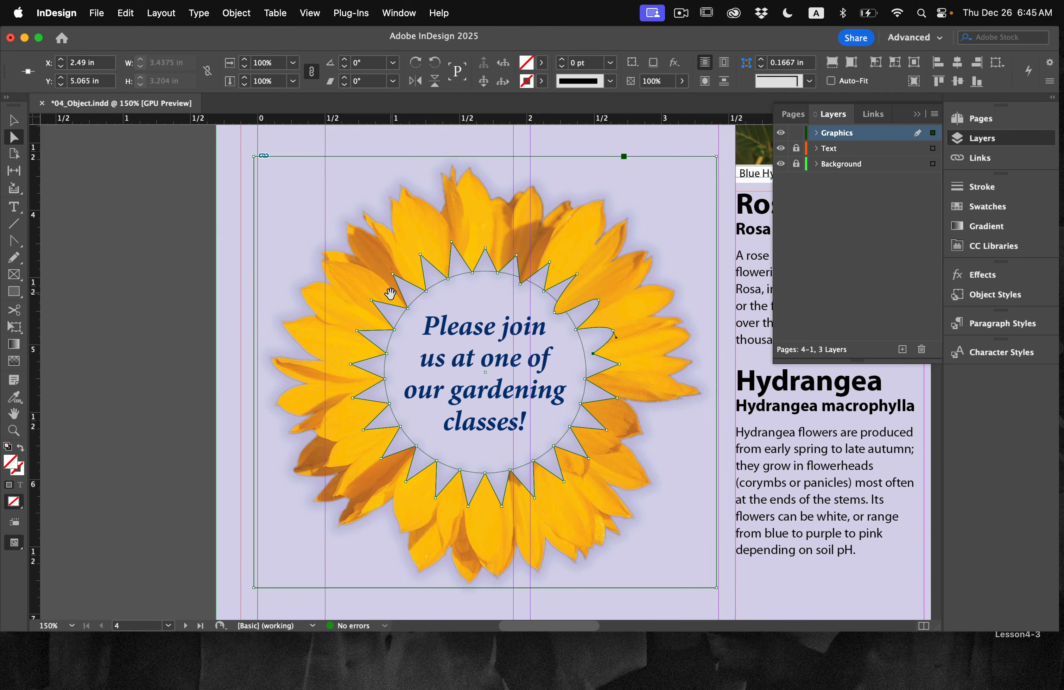
click(97, 13)
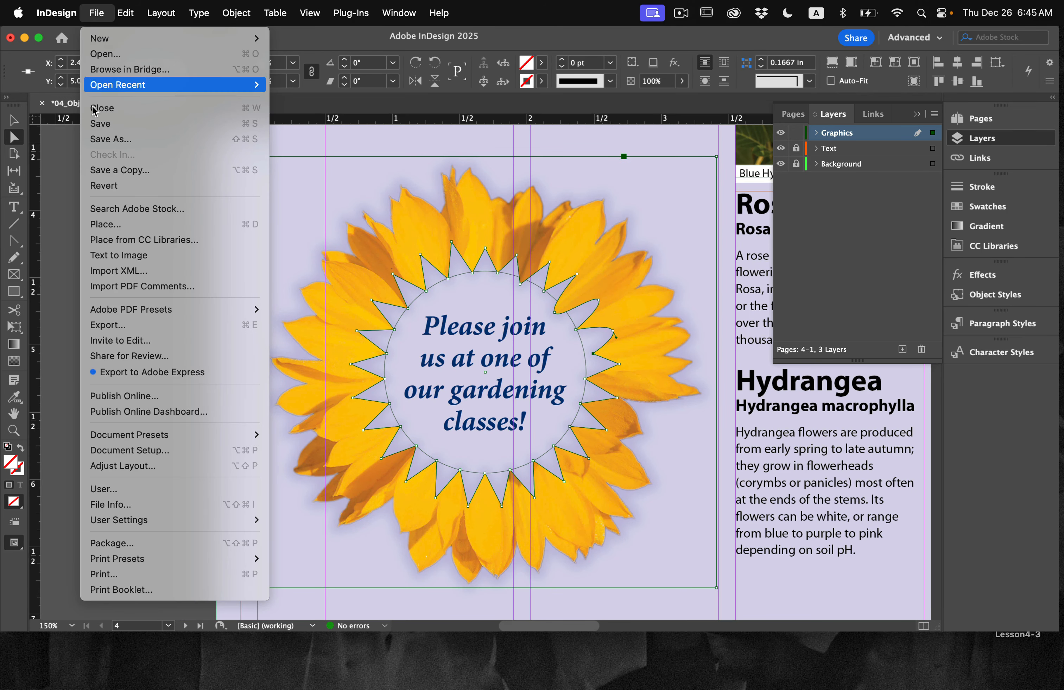
click(102, 124)
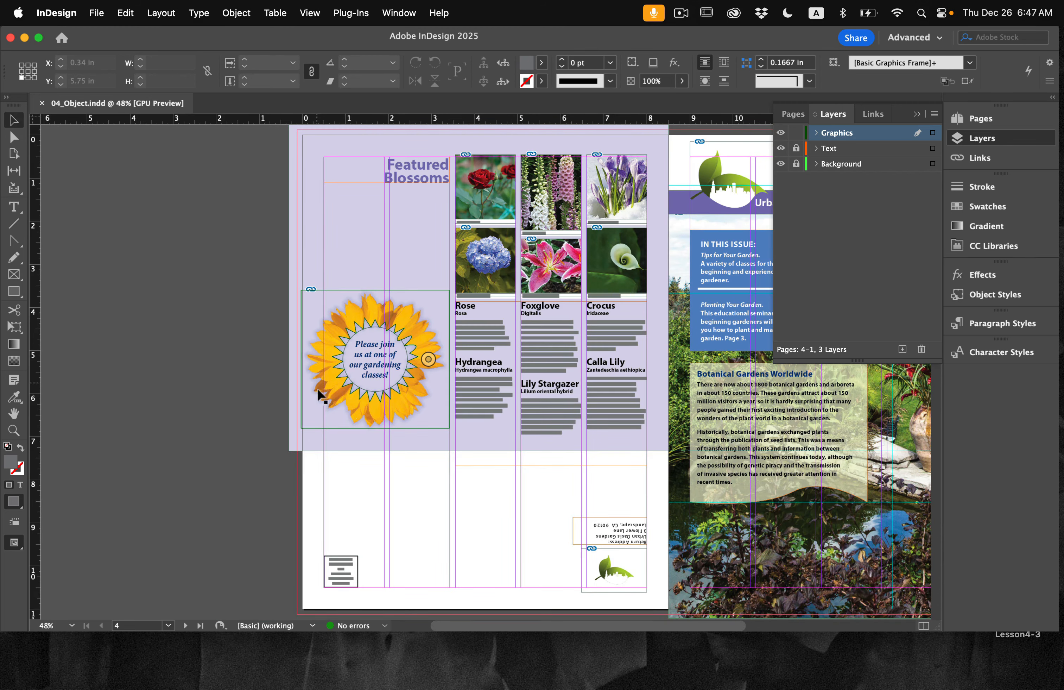
Draw a square graphics frame about 0.63 × 0.63 in on page 3, above the Planting Your Garden photo and aligned to the column margin
scroll(302, 555, down, 10)
scroll(302, 555, right, 4)
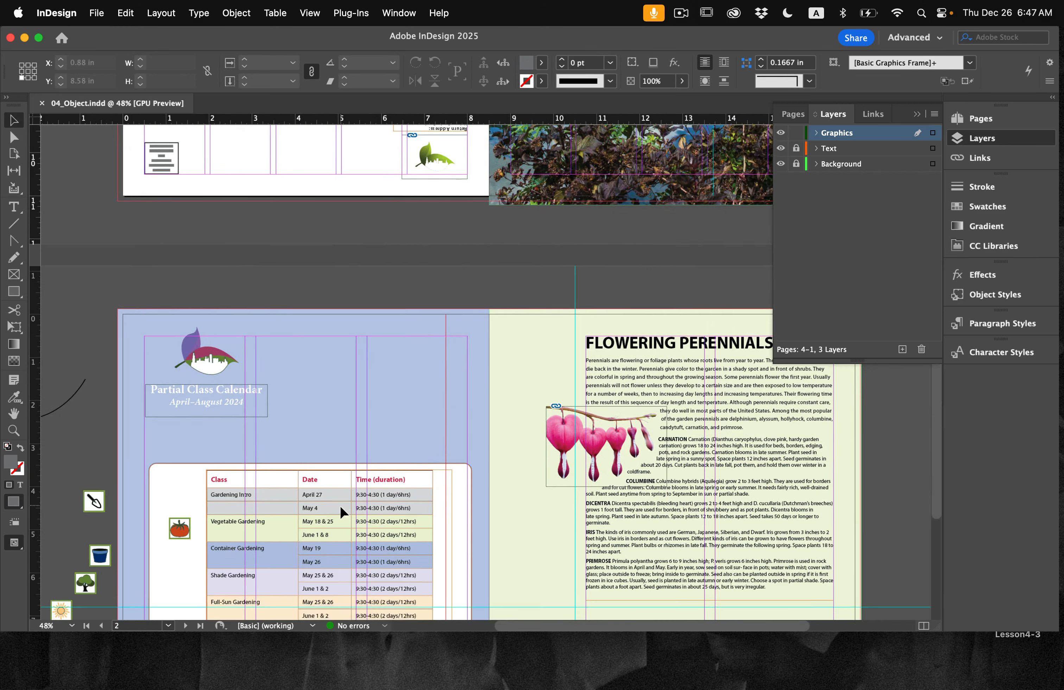
scroll(340, 504, down, 5)
scroll(340, 505, right, 4)
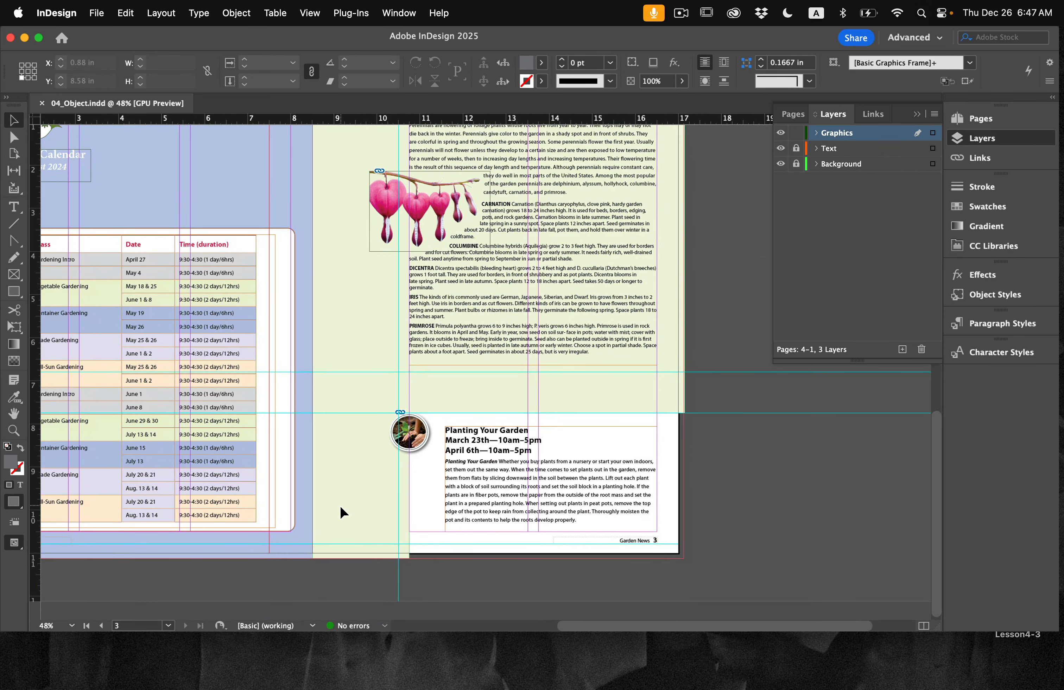
scroll(340, 504, right, 1)
scroll(340, 504, up, 1)
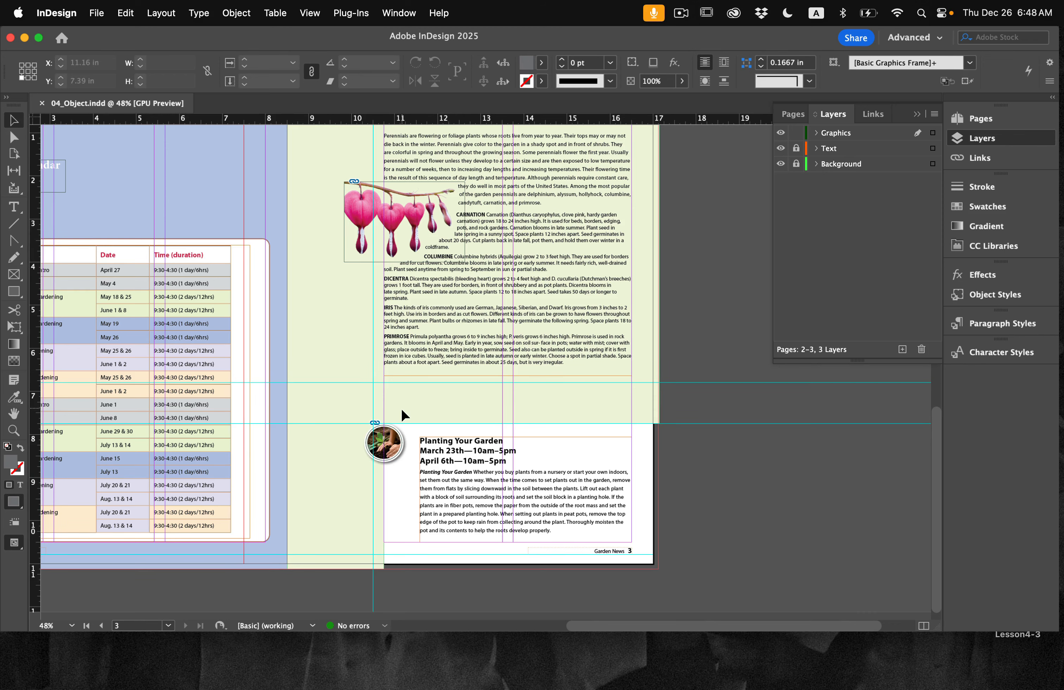
key(super+1)
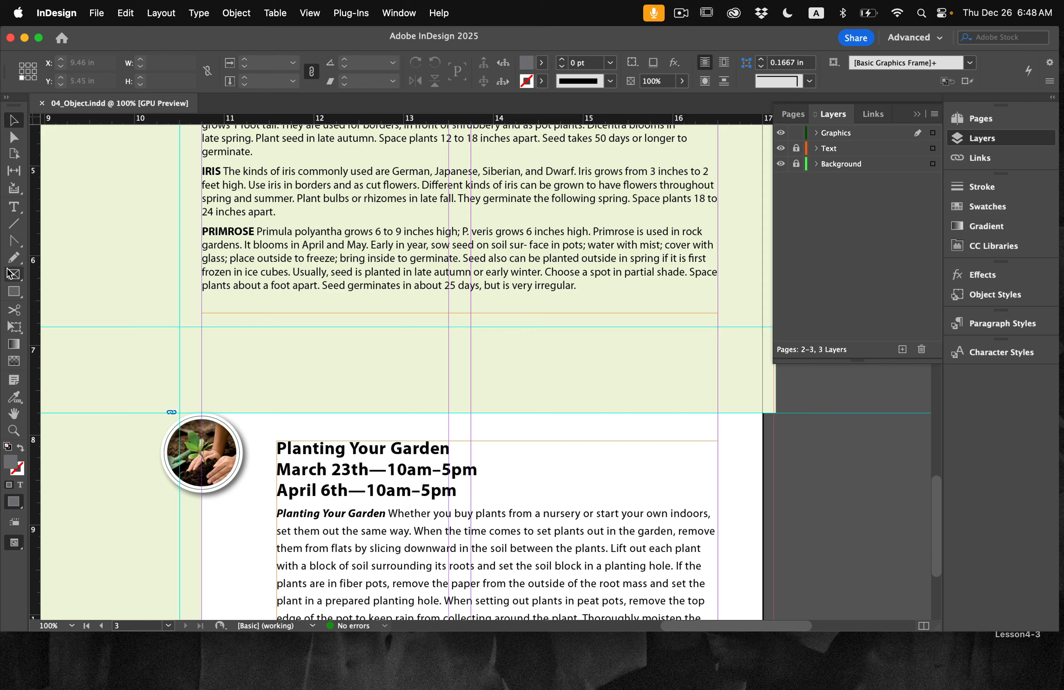
click(14, 281)
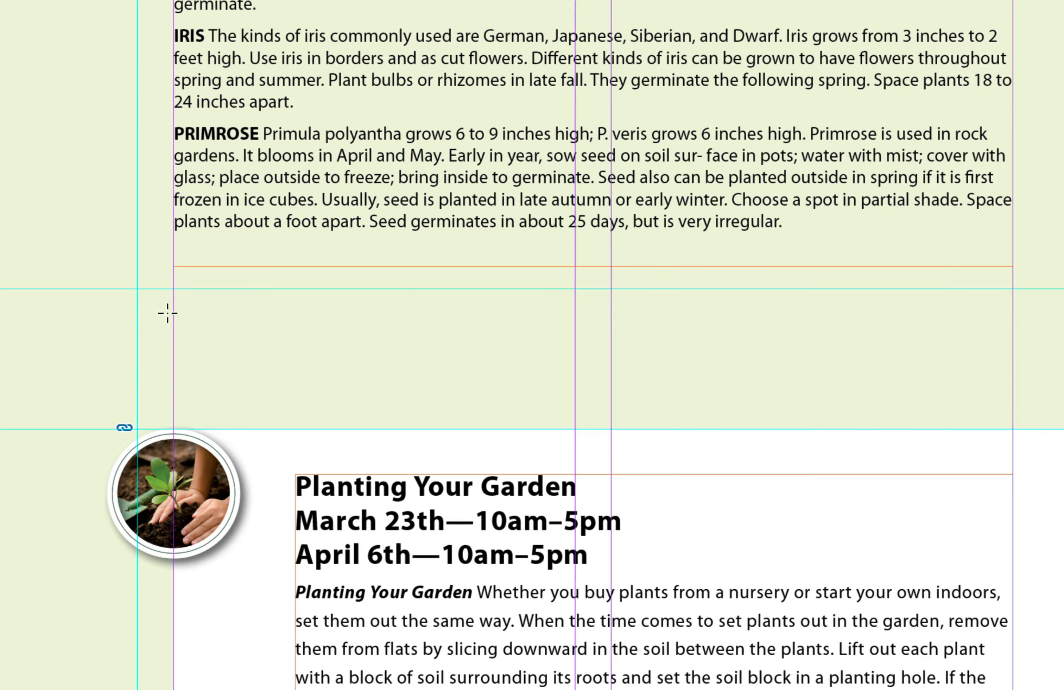
drag(202, 349, 248, 405)
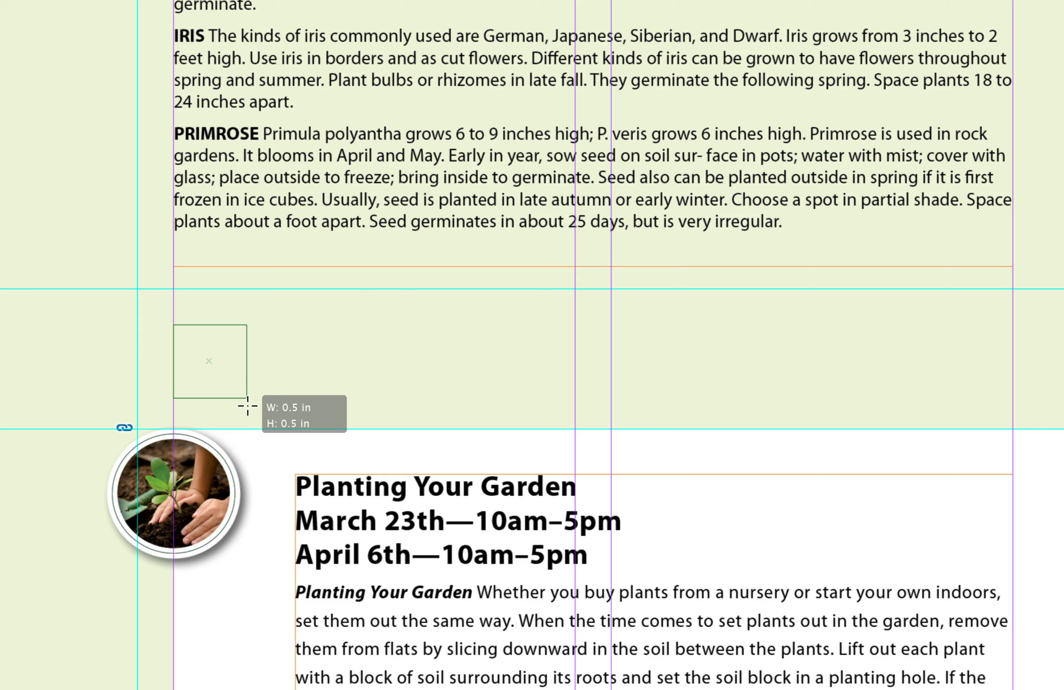
drag(248, 406, 267, 420)
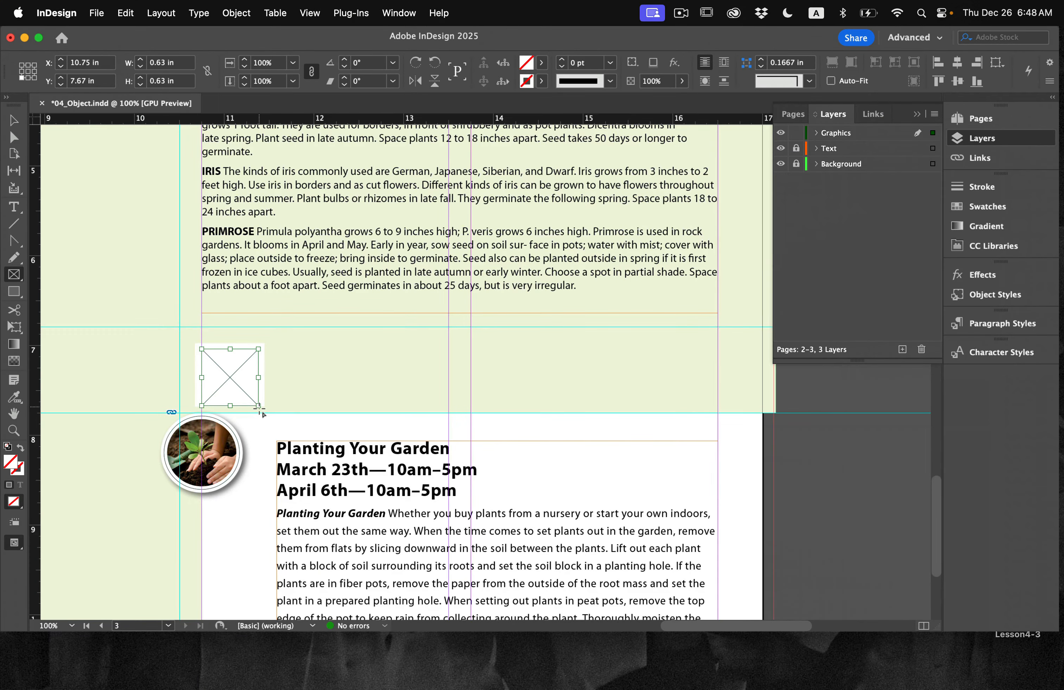
Place bee-on-flower.psd from the Links folder into the empty square frame above the Planting Your Garden photo
scroll(184, 358, up, 2)
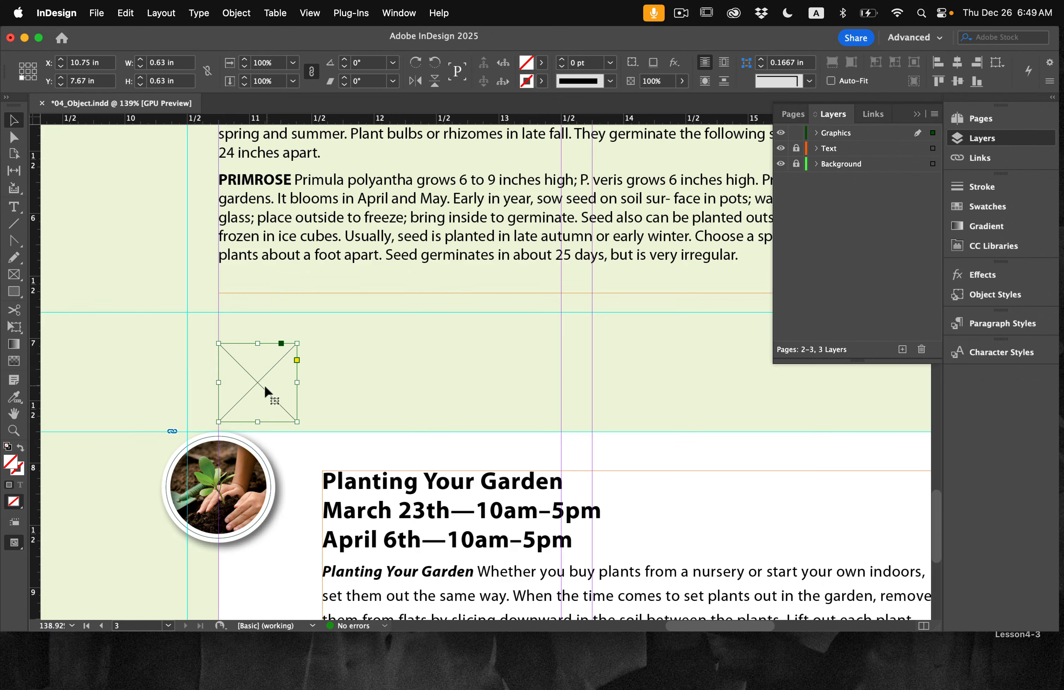
click(96, 12)
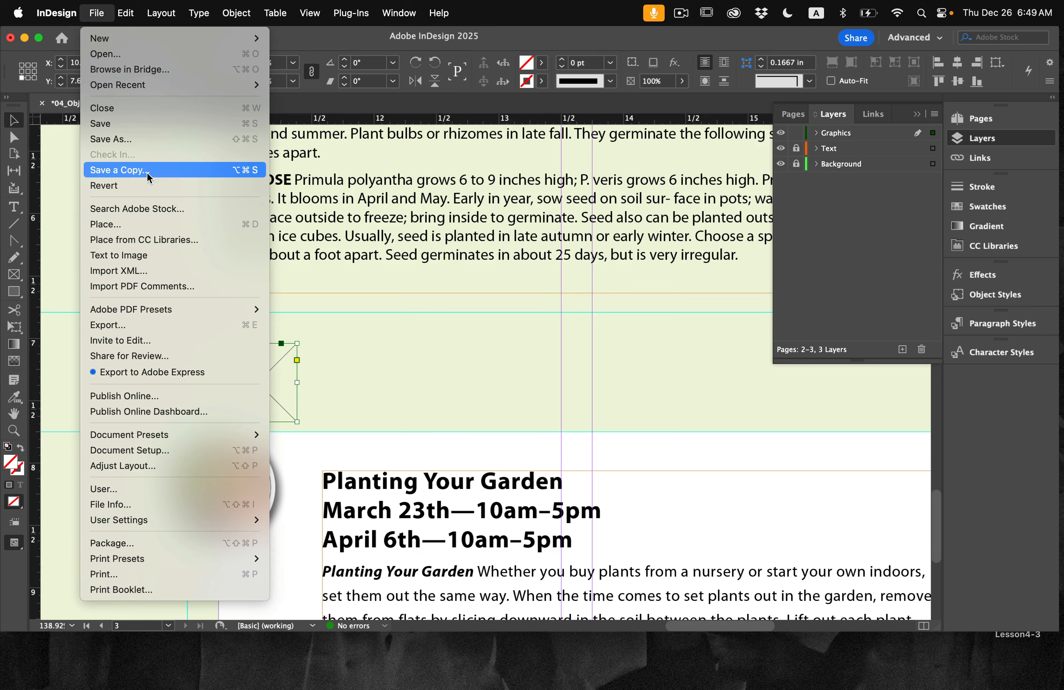
click(136, 225)
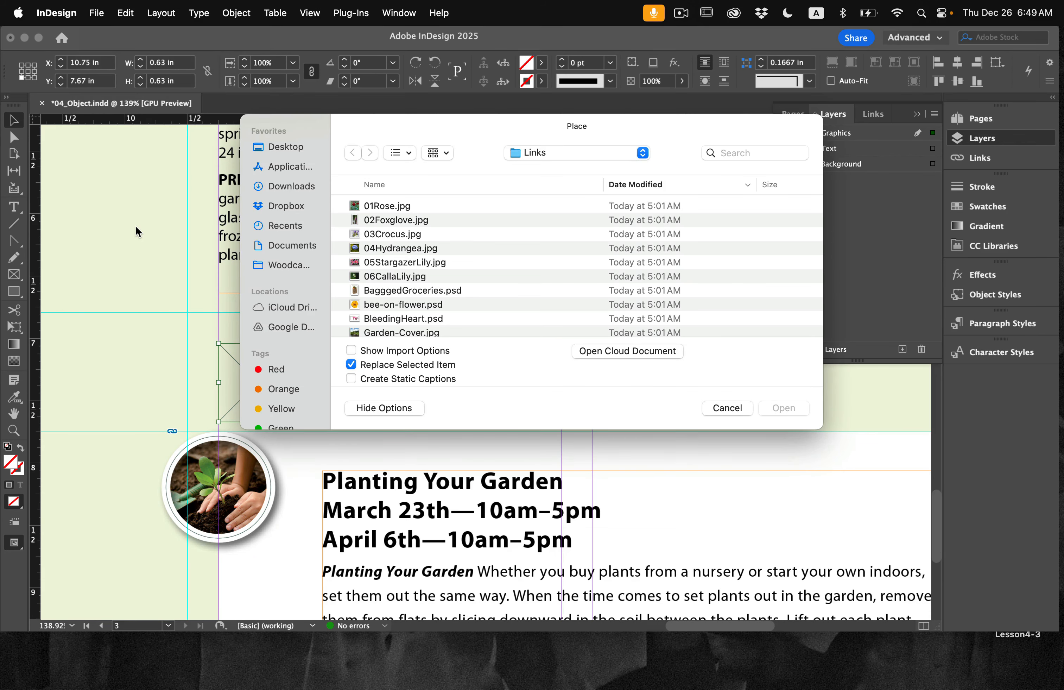
click(404, 308)
click(797, 416)
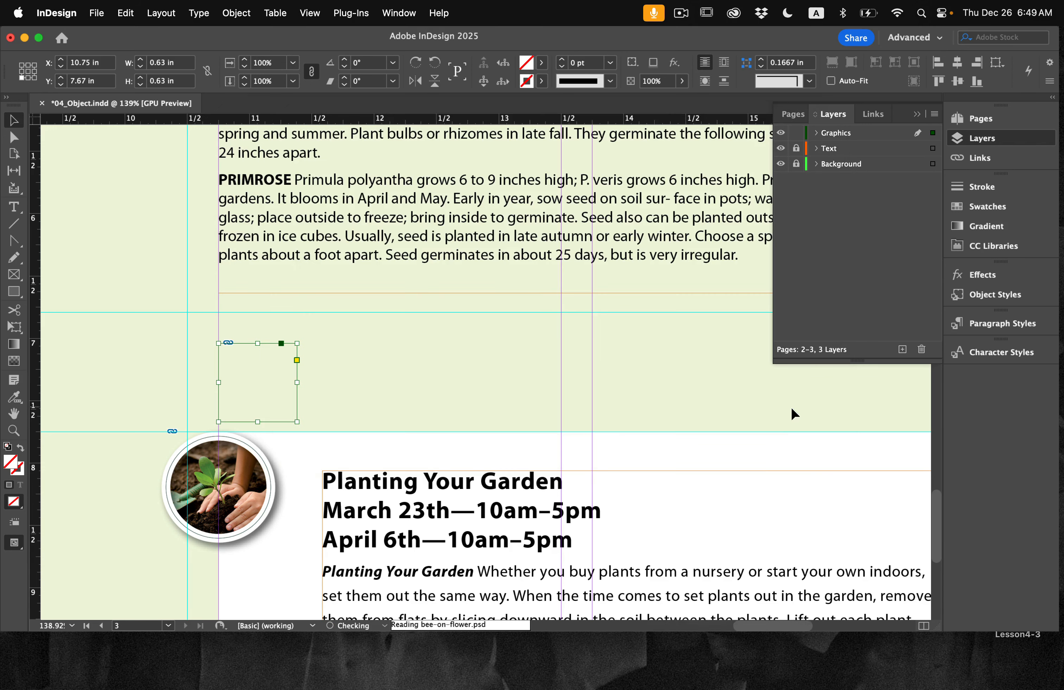
Center the bee image within its square frame by applying Center Content to the selected content
click(251, 381)
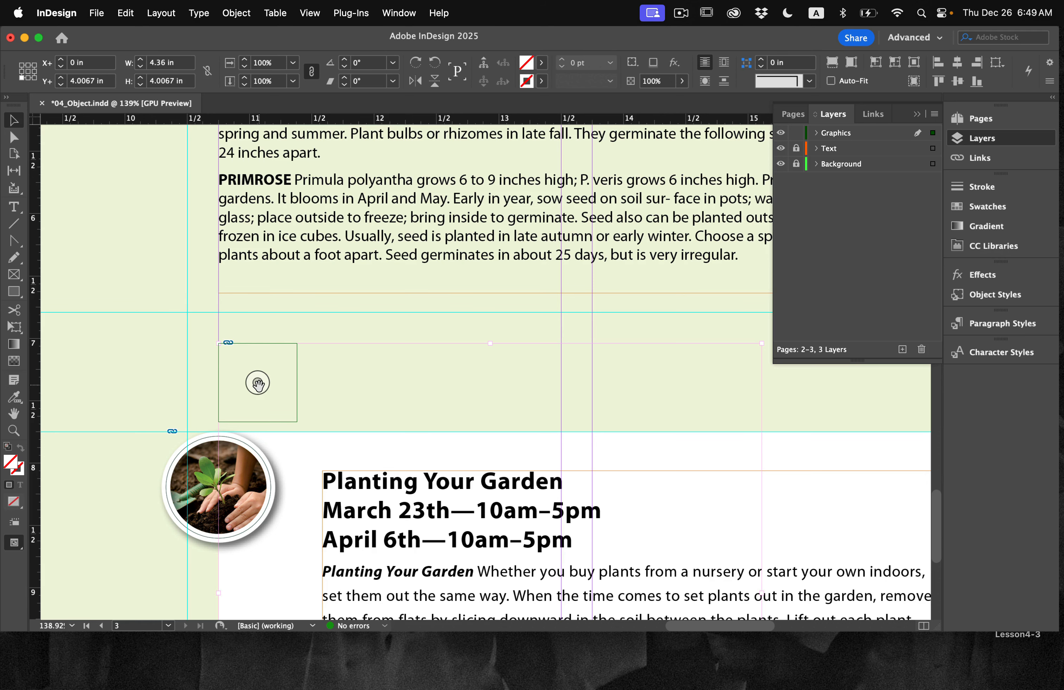
click(309, 13)
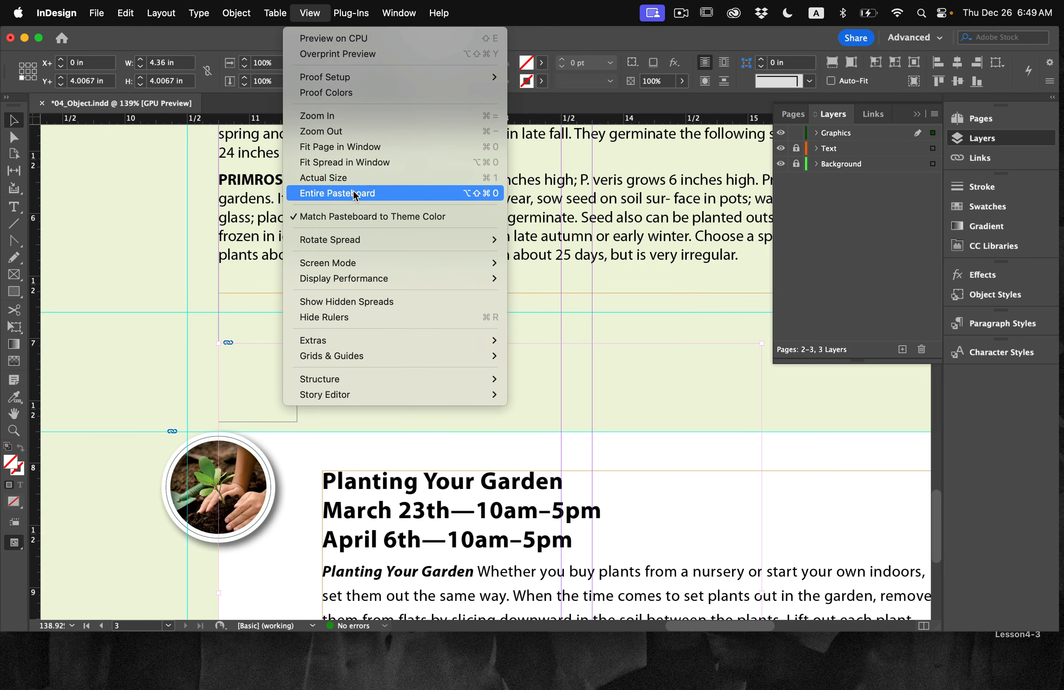
mouse_move(237, 13)
mouse_move(262, 327)
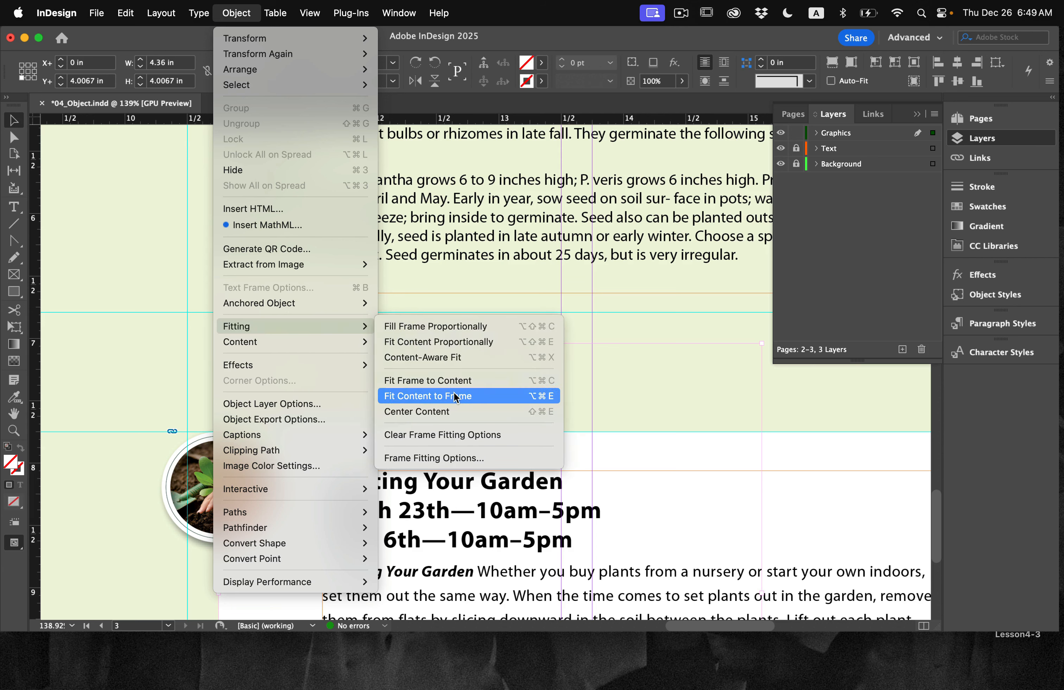
click(457, 412)
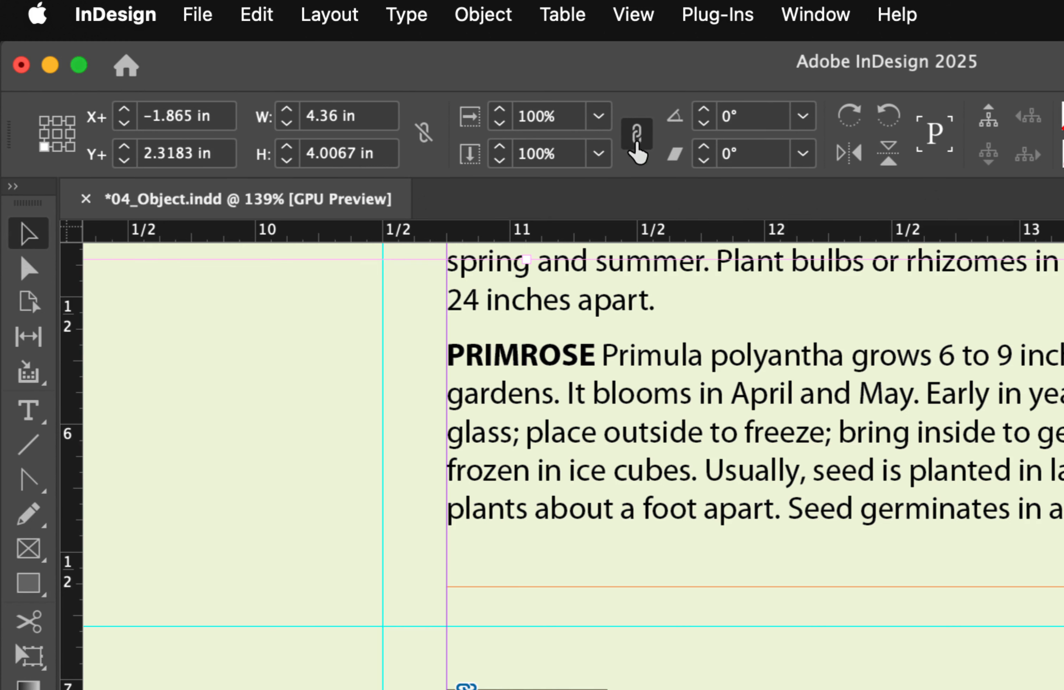
Scale the bee image to 50% proportionally from its center, shift it slightly upward inside the frame, and reselect the frame
double_click(550, 118)
triple_click(551, 119)
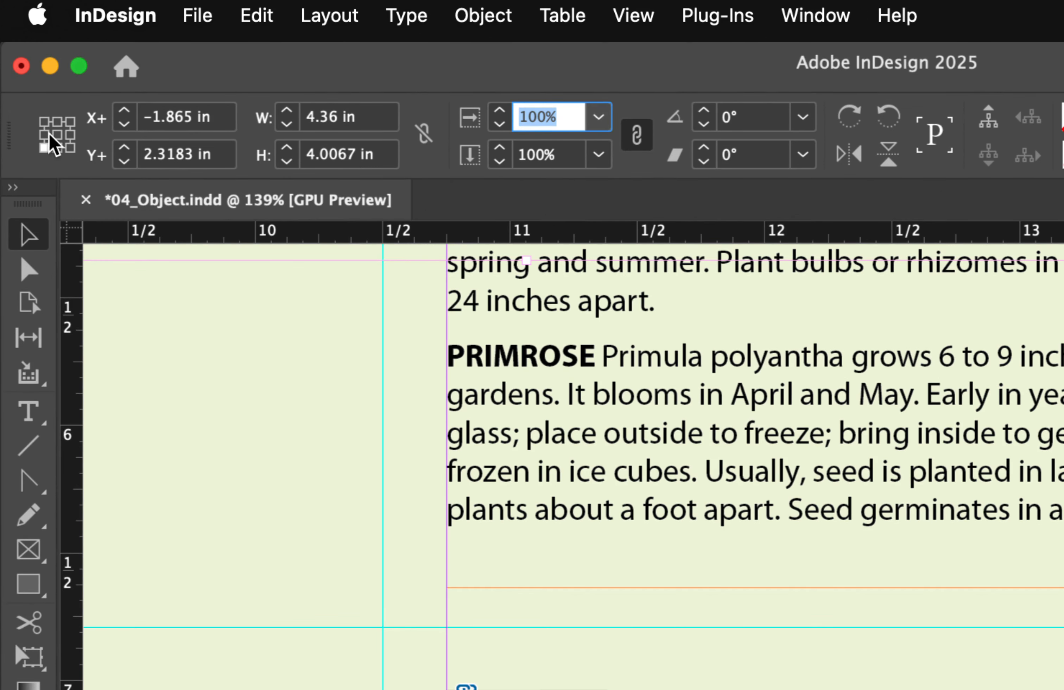
click(57, 134)
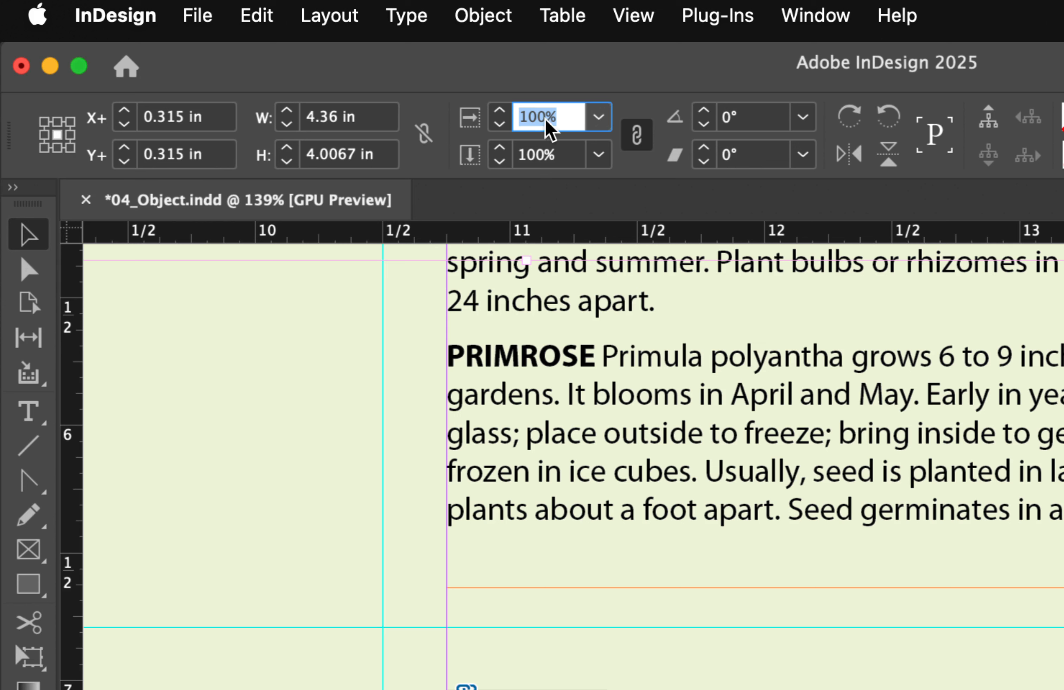
text(50)
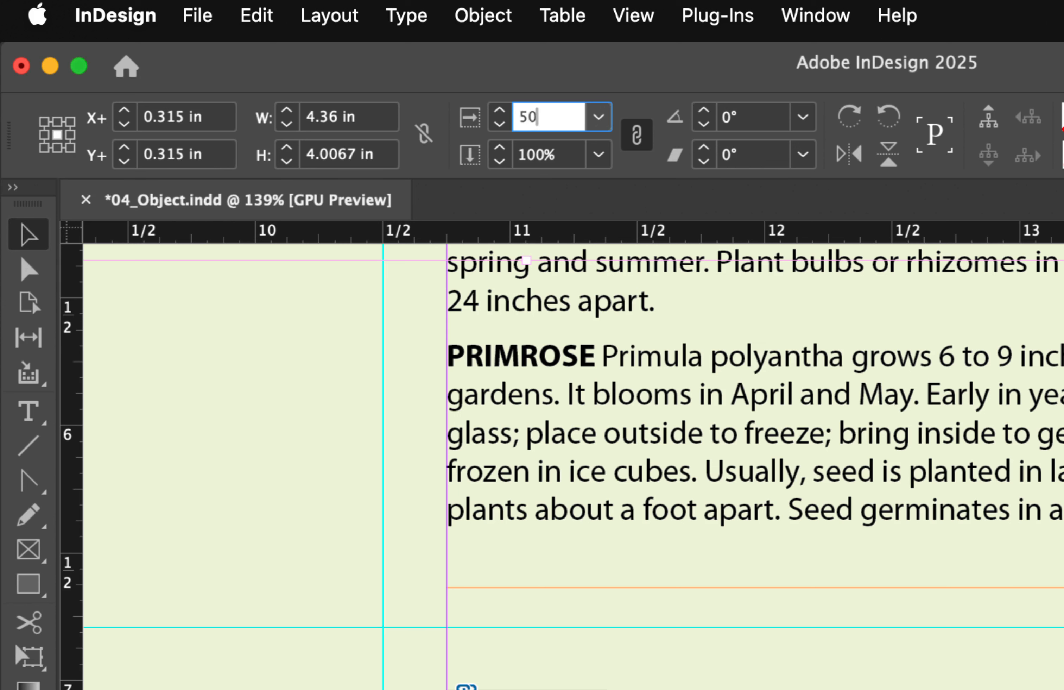
key(Tab)
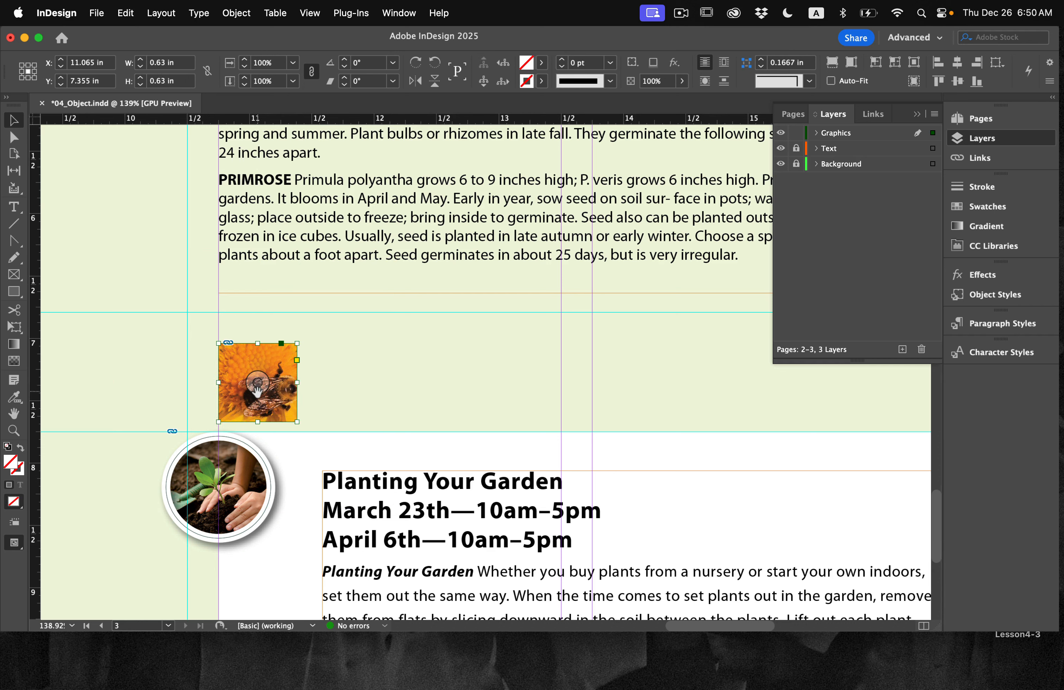
drag(258, 390, 258, 387)
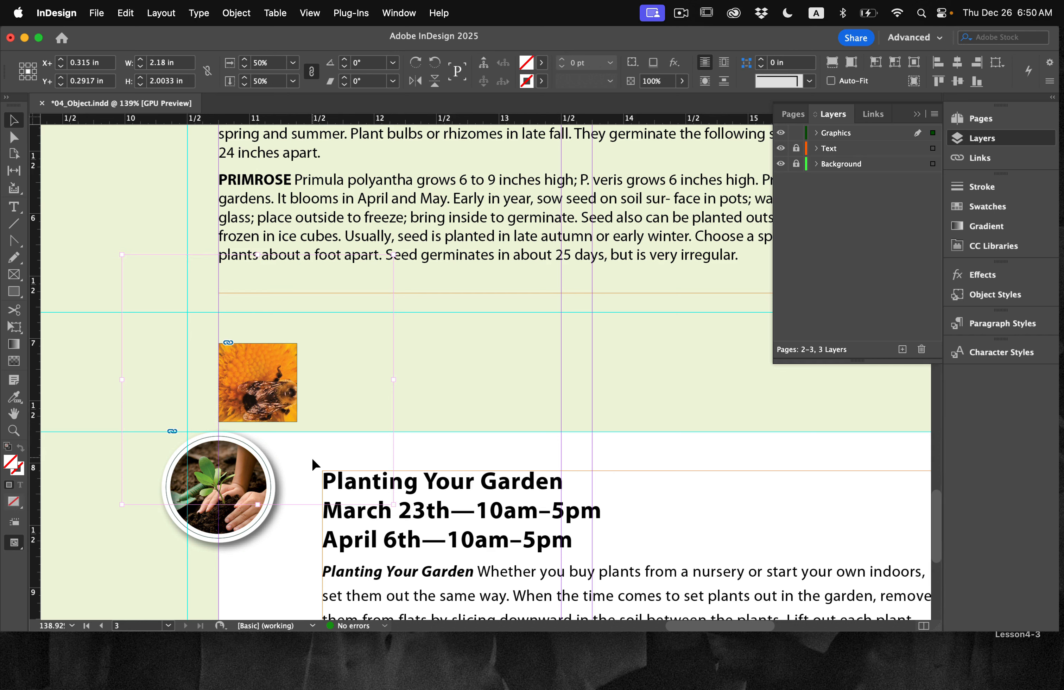
key(Escape)
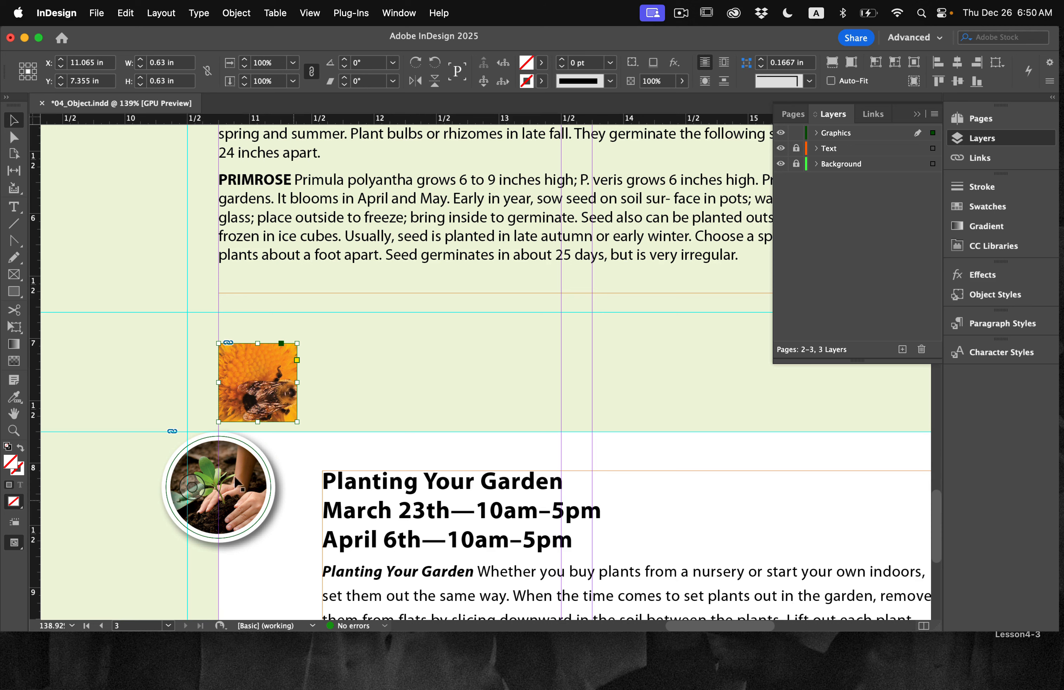
Convert the bee image's square frame to an ellipse
click(237, 13)
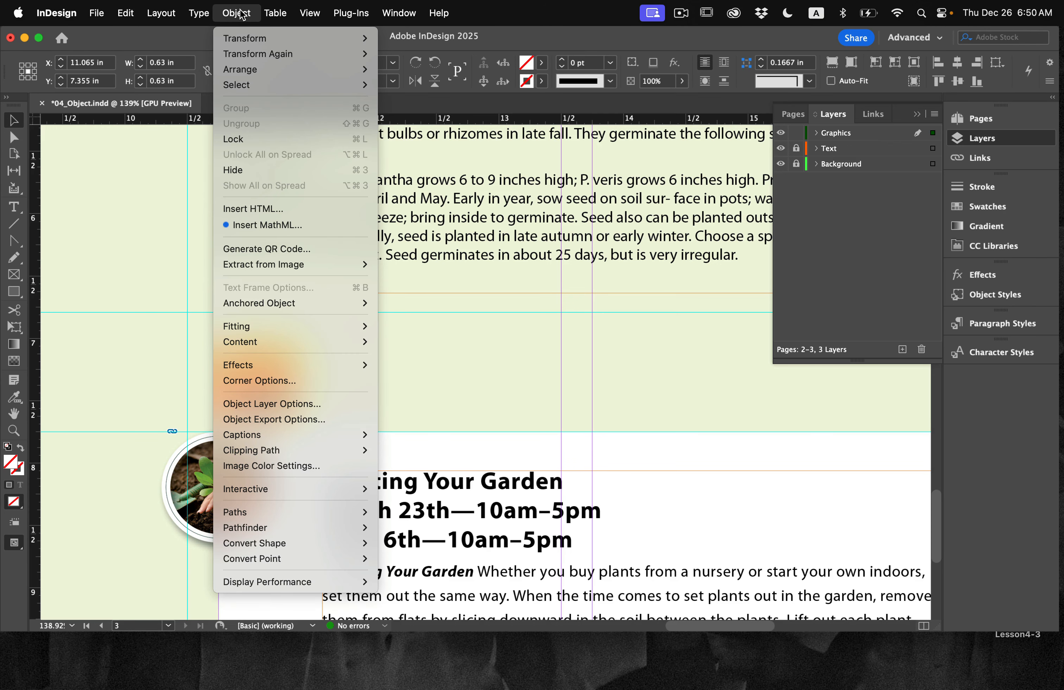
mouse_move(263, 547)
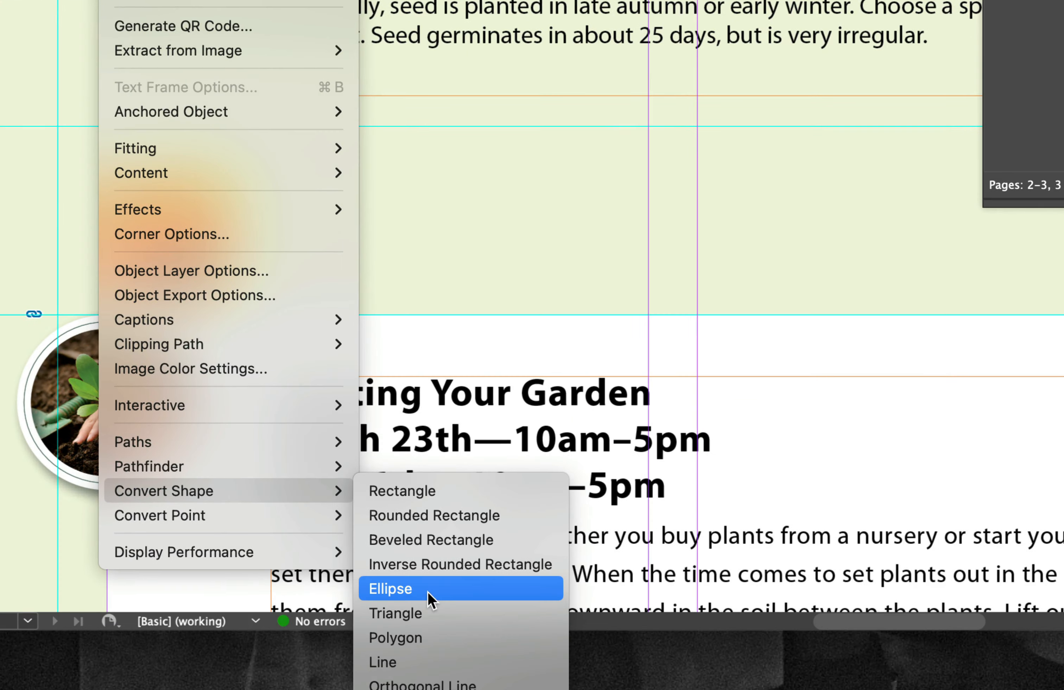
click(429, 597)
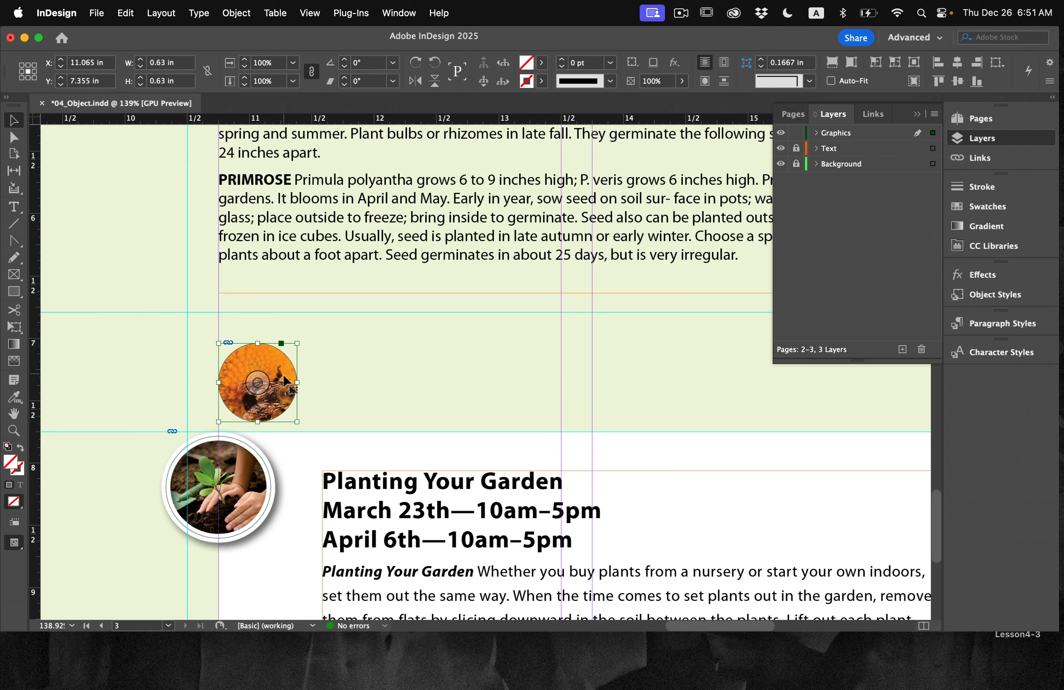
Step and repeat the round bee frame with a count of 10, a 0.75 in horizontal offset and a 0 in vertical offset
scroll(484, 345, down, 5)
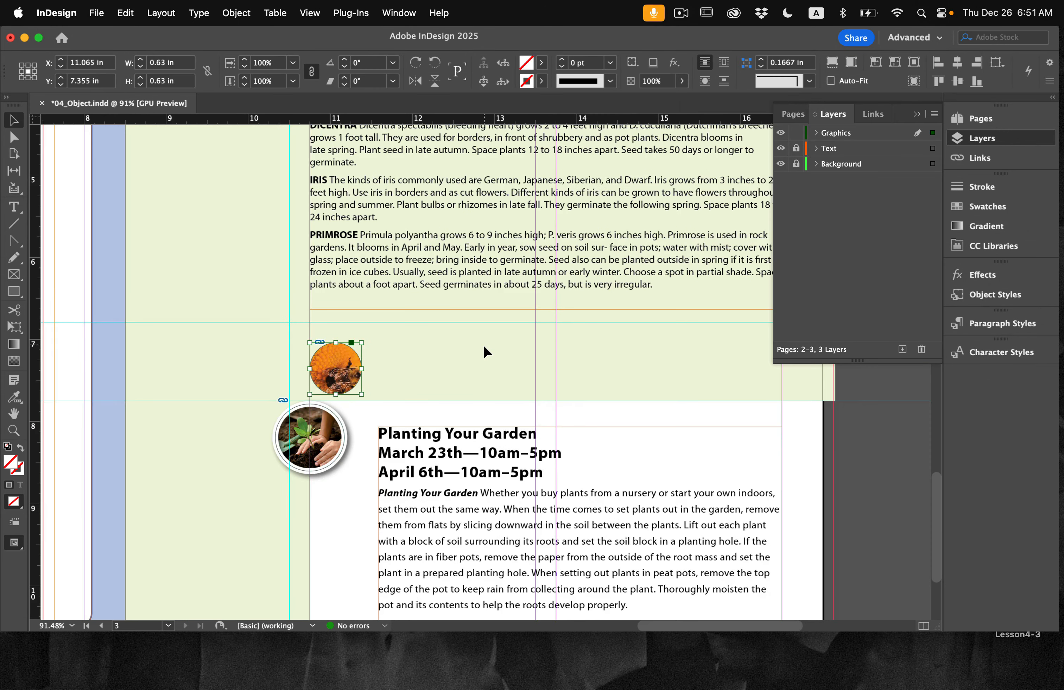
scroll(484, 345, right, 4)
scroll(484, 344, right, 1)
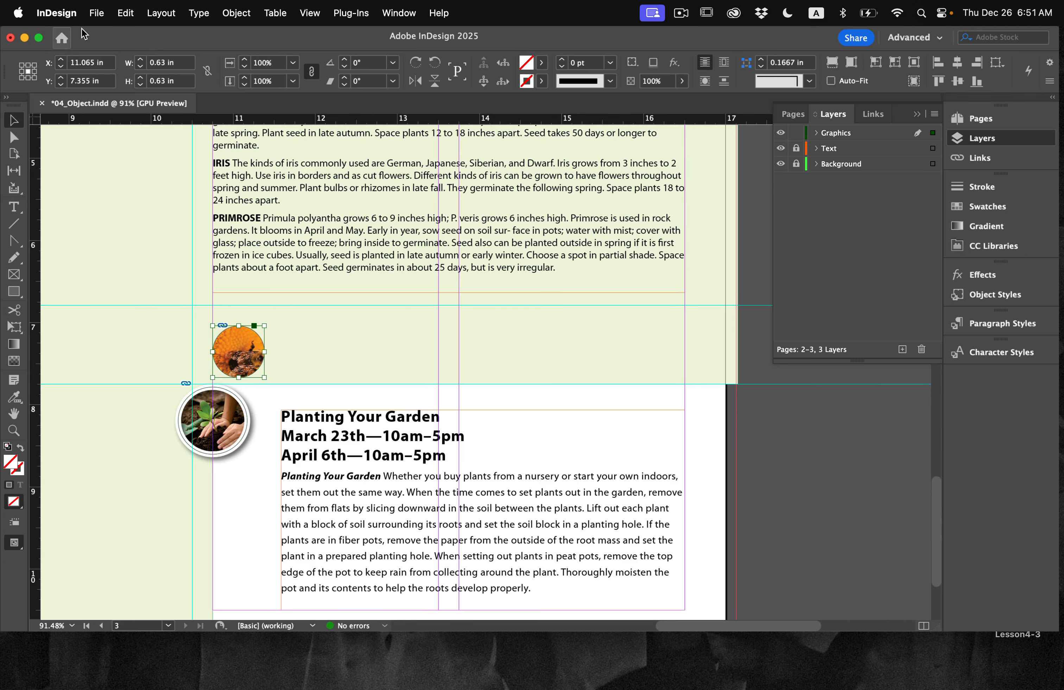
click(134, 9)
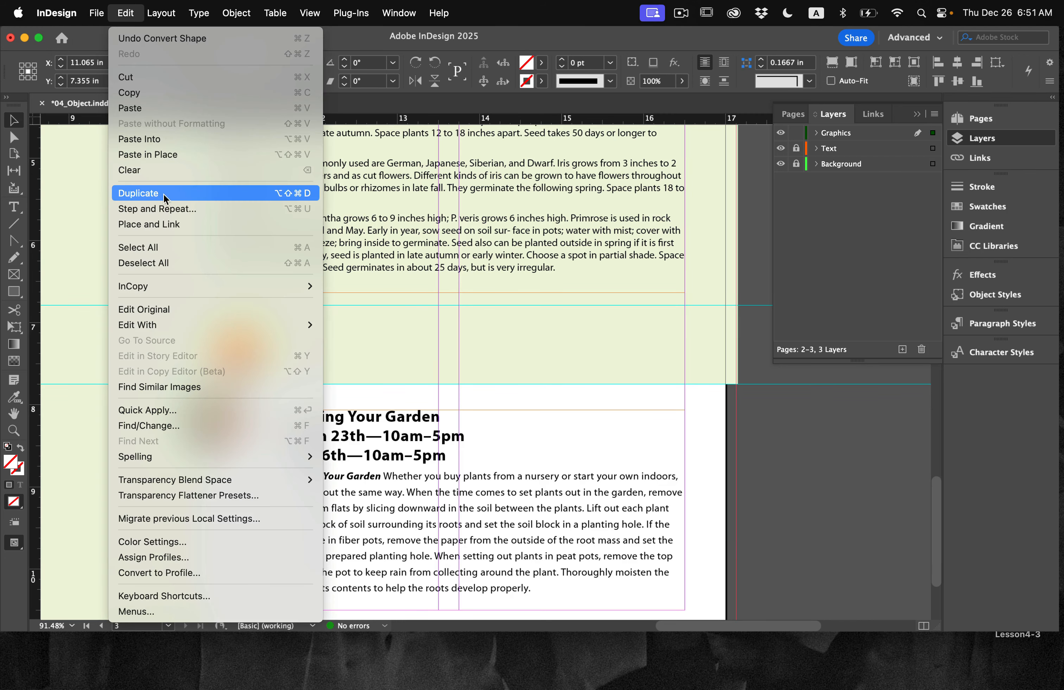
click(165, 207)
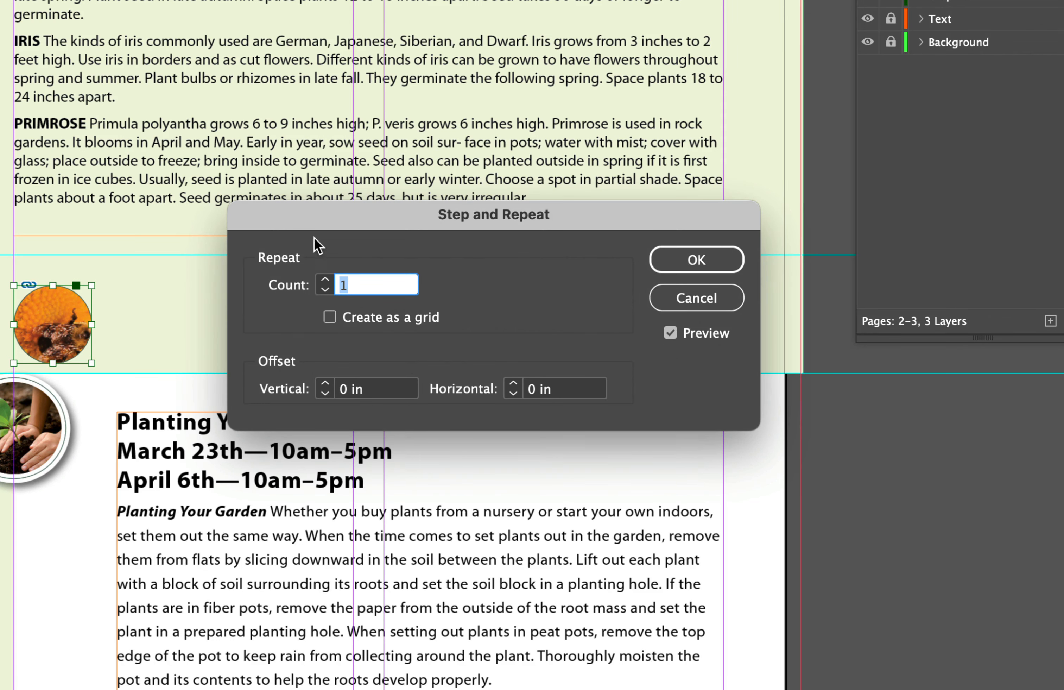
drag(316, 219, 243, 40)
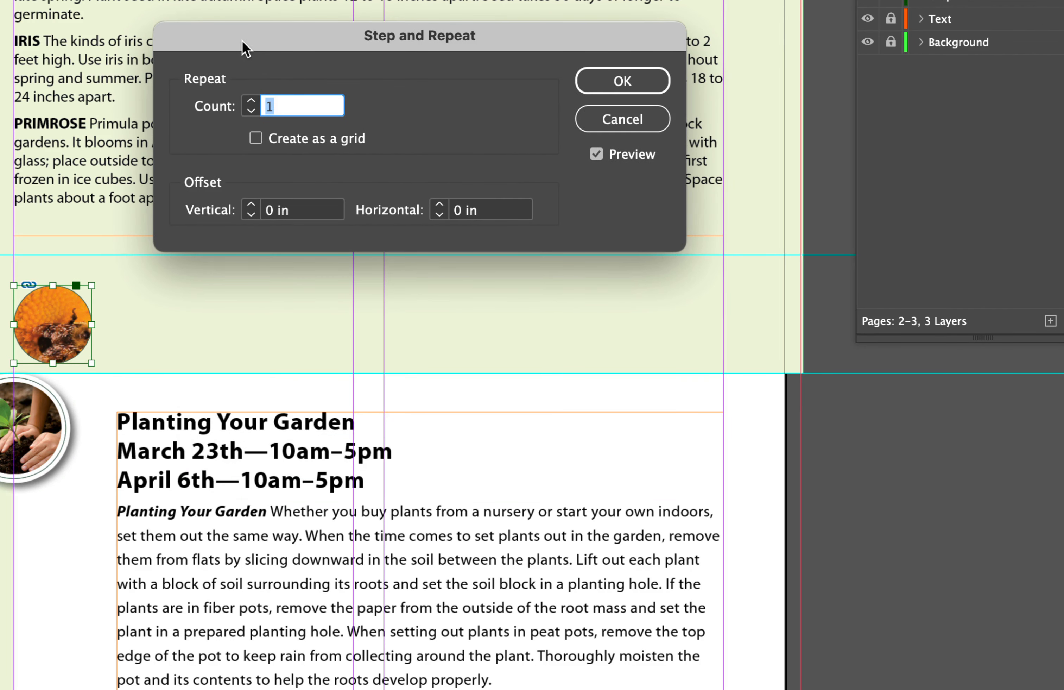
text(10)
click(490, 207)
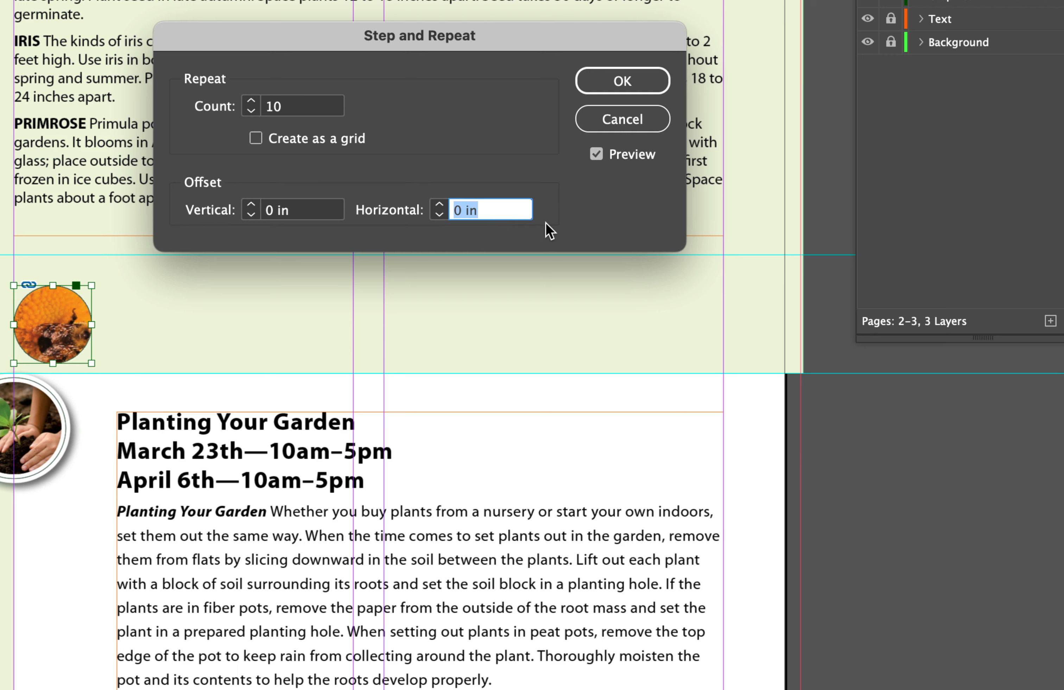
text(.75)
click(287, 210)
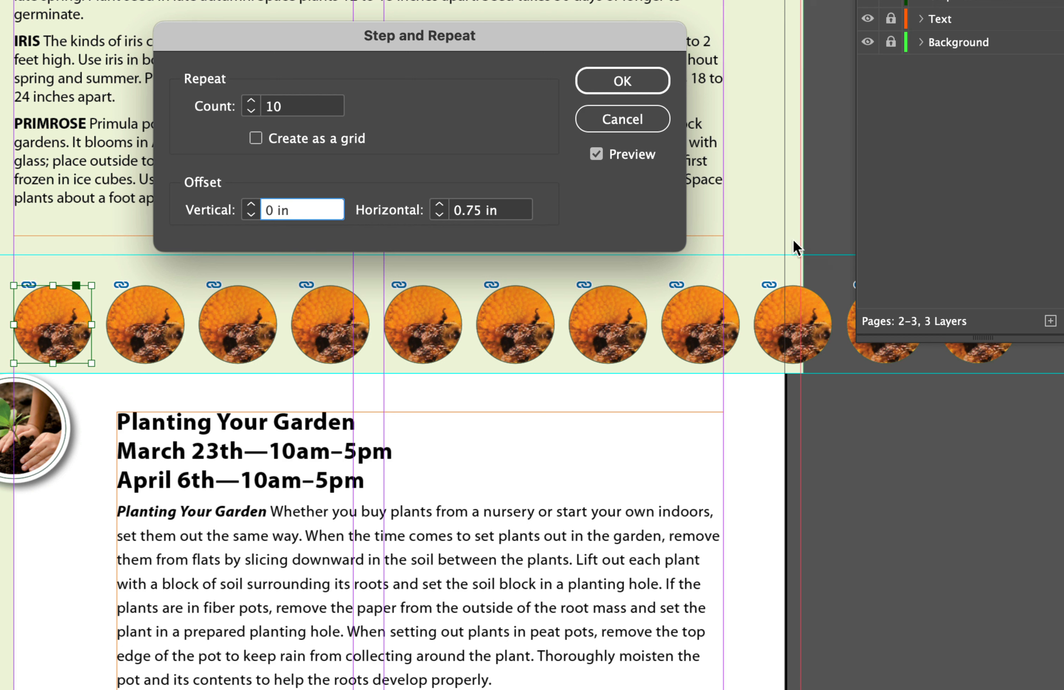
click(602, 156)
click(600, 155)
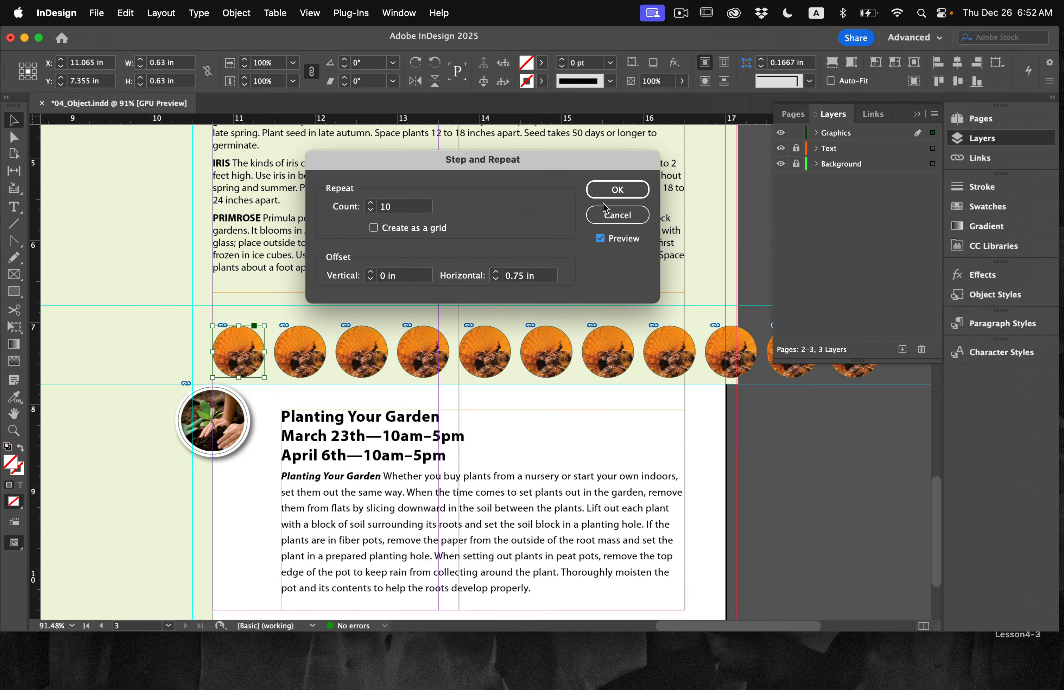
click(619, 190)
Delete the seventh and third bee circles from the row to leave uneven gaps
scroll(775, 442, up, 1)
scroll(775, 442, right, 2)
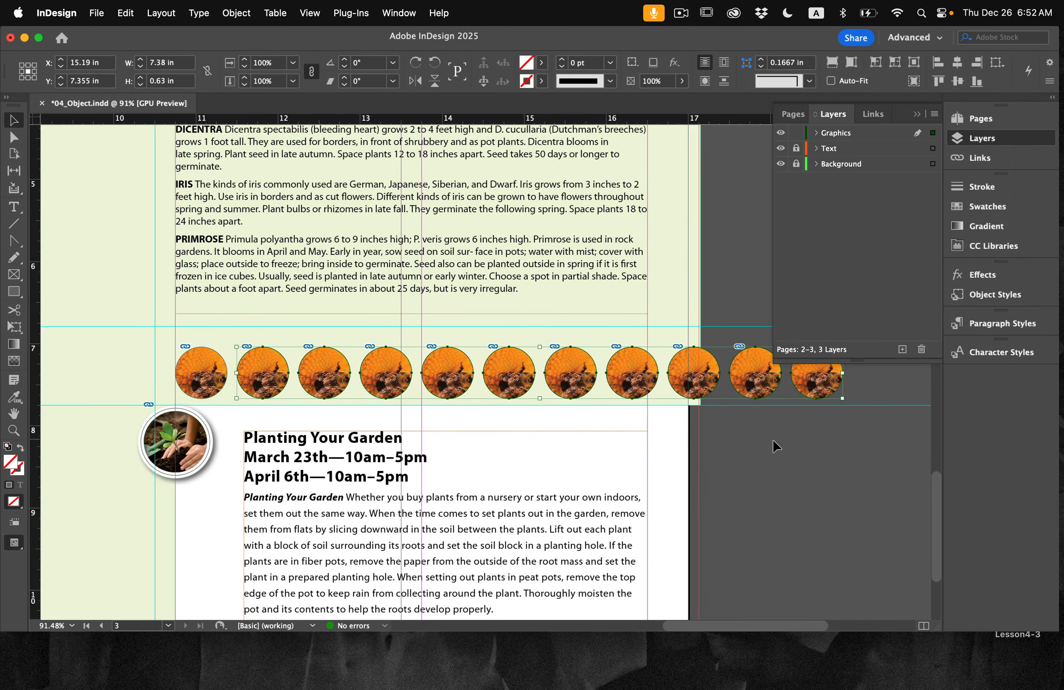
scroll(776, 445, up, 2)
scroll(776, 446, right, 1)
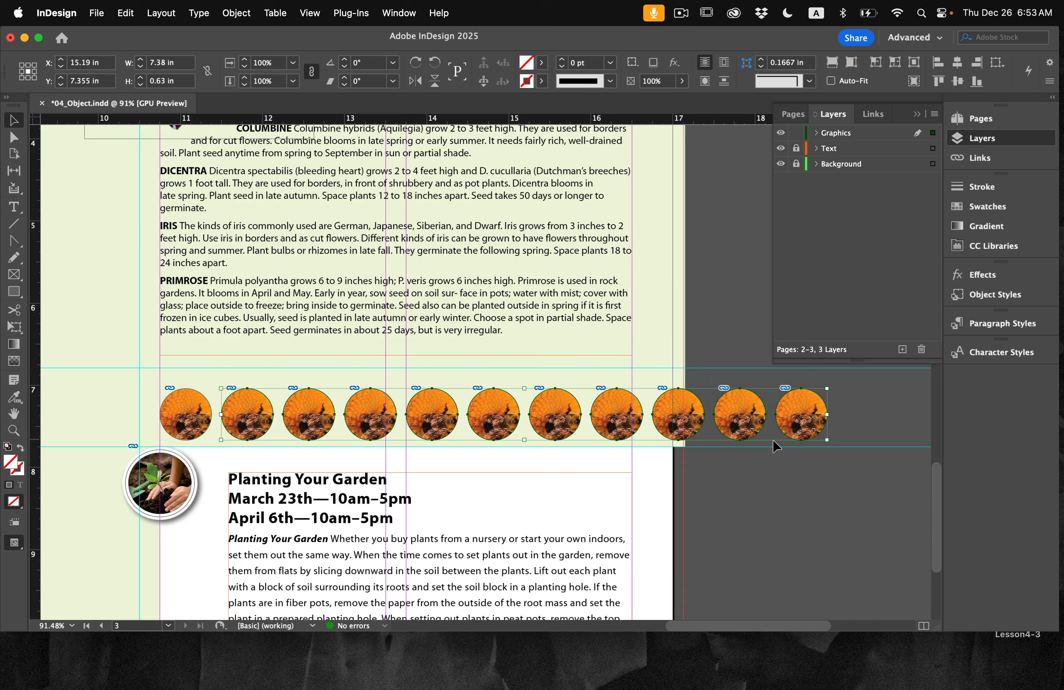
click(774, 488)
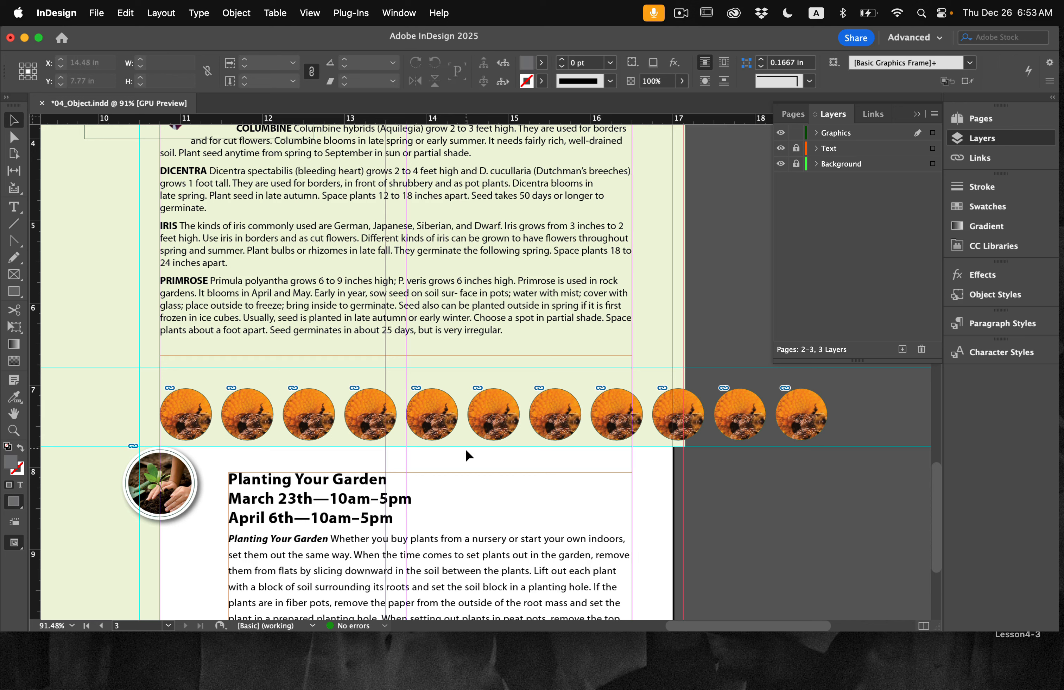
click(570, 424)
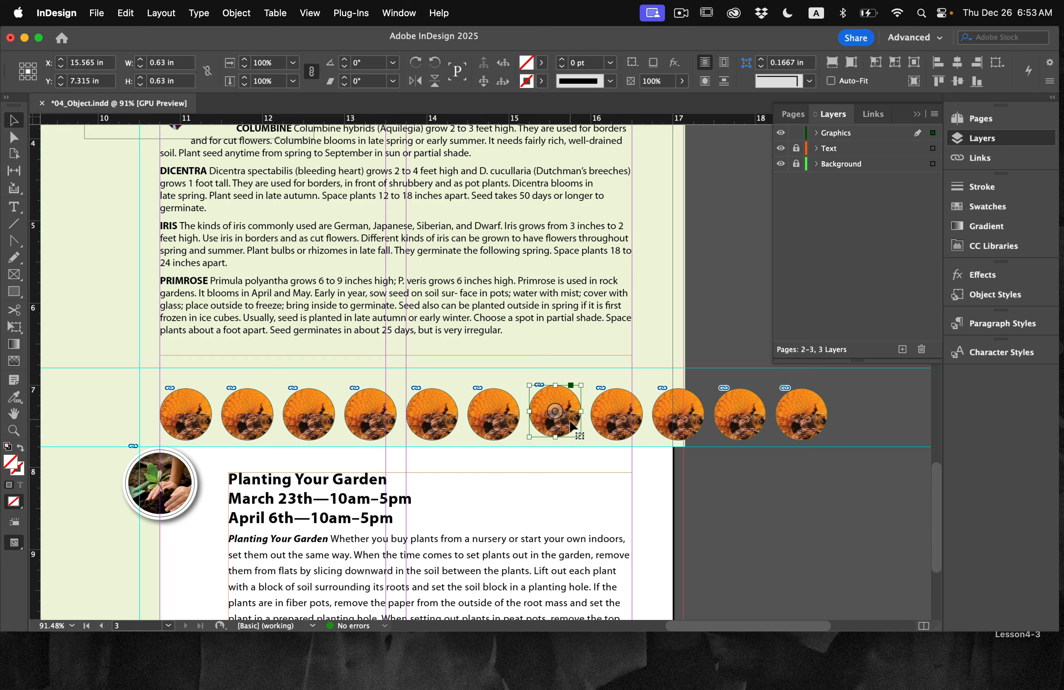
drag(570, 423, 315, 432)
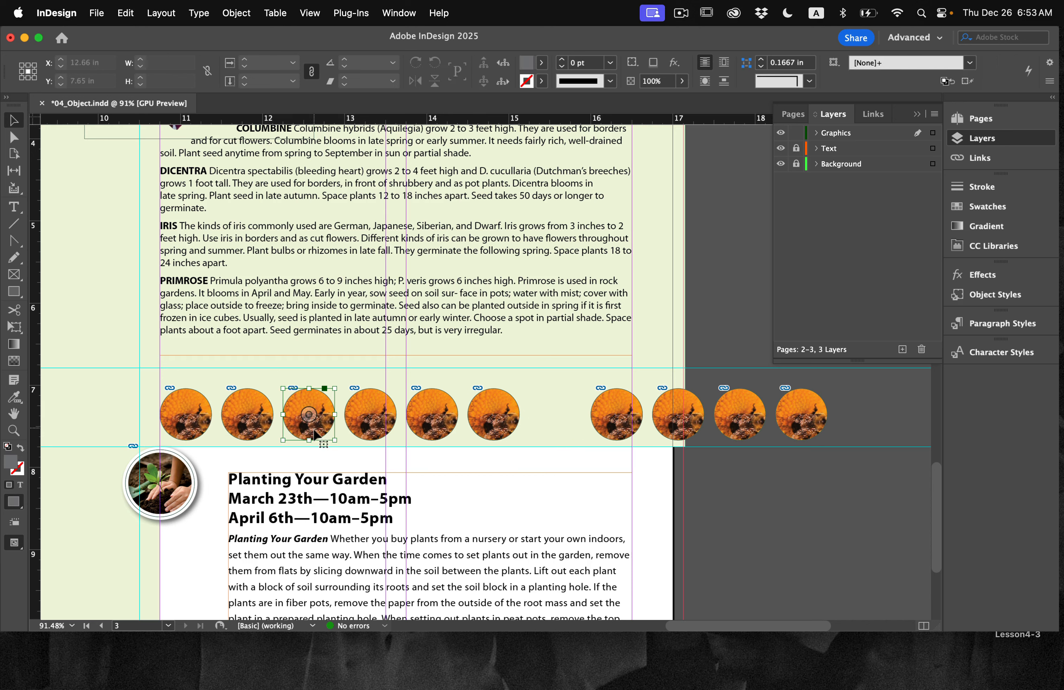
key(Delete)
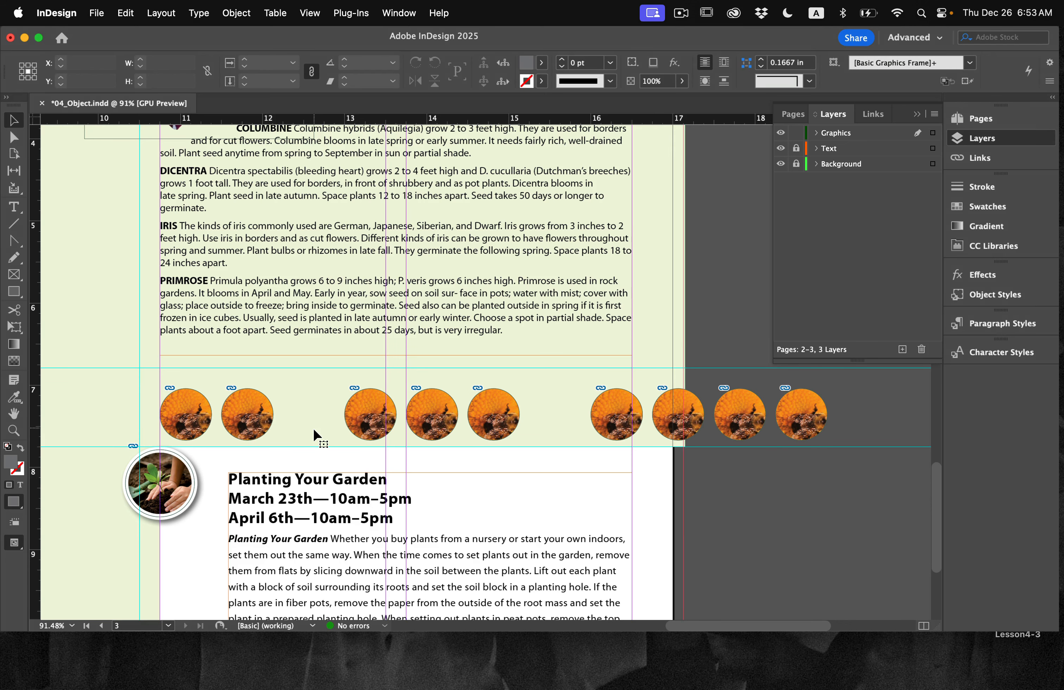
Select all the remaining bee circles and show the Align options above the row, clear of the circles
drag(205, 393, 842, 429)
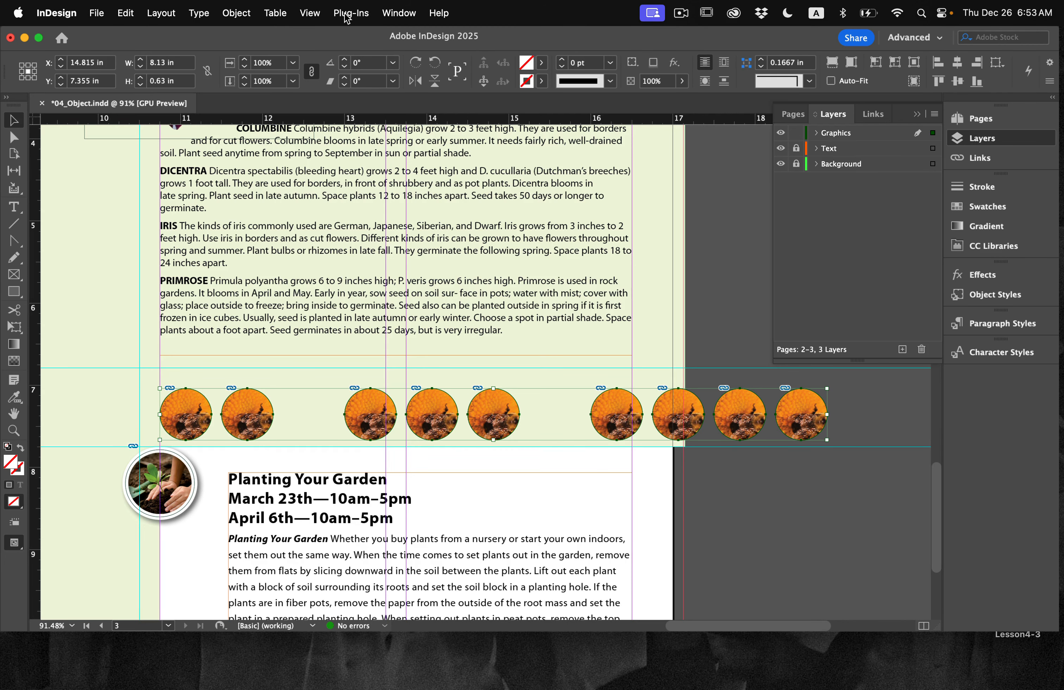
click(387, 6)
mouse_move(468, 312)
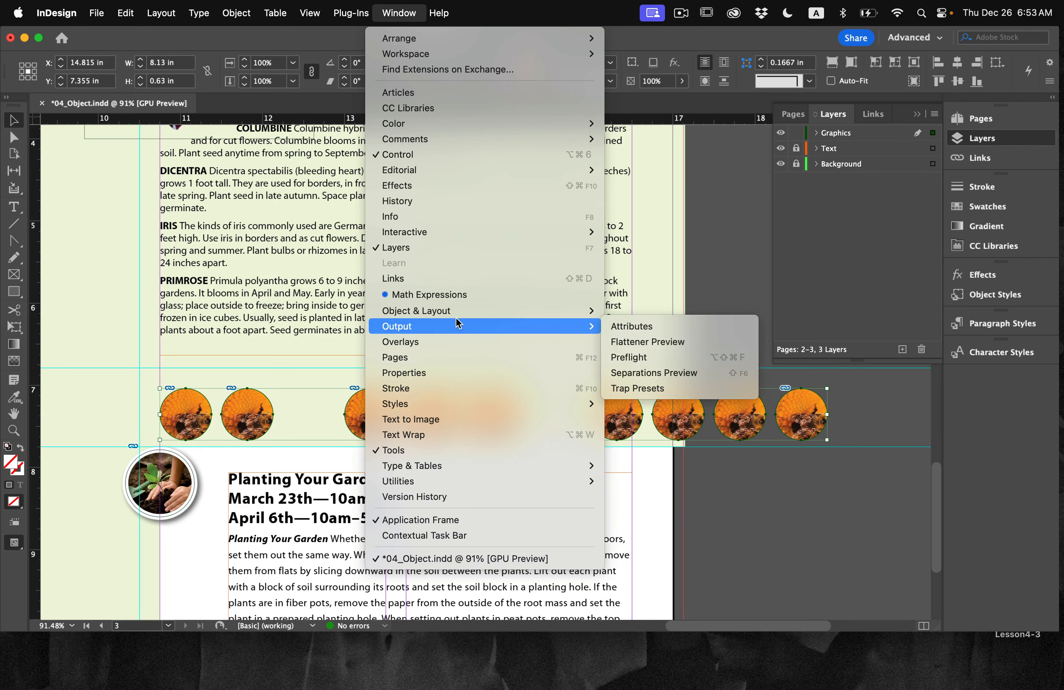
click(645, 314)
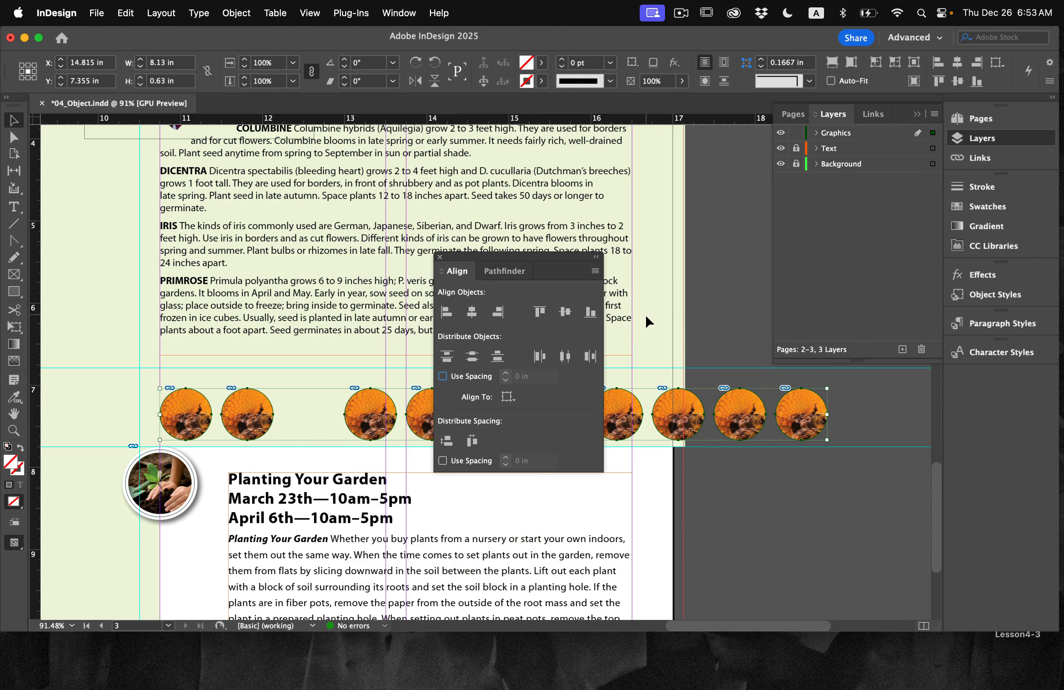
drag(540, 255, 538, 126)
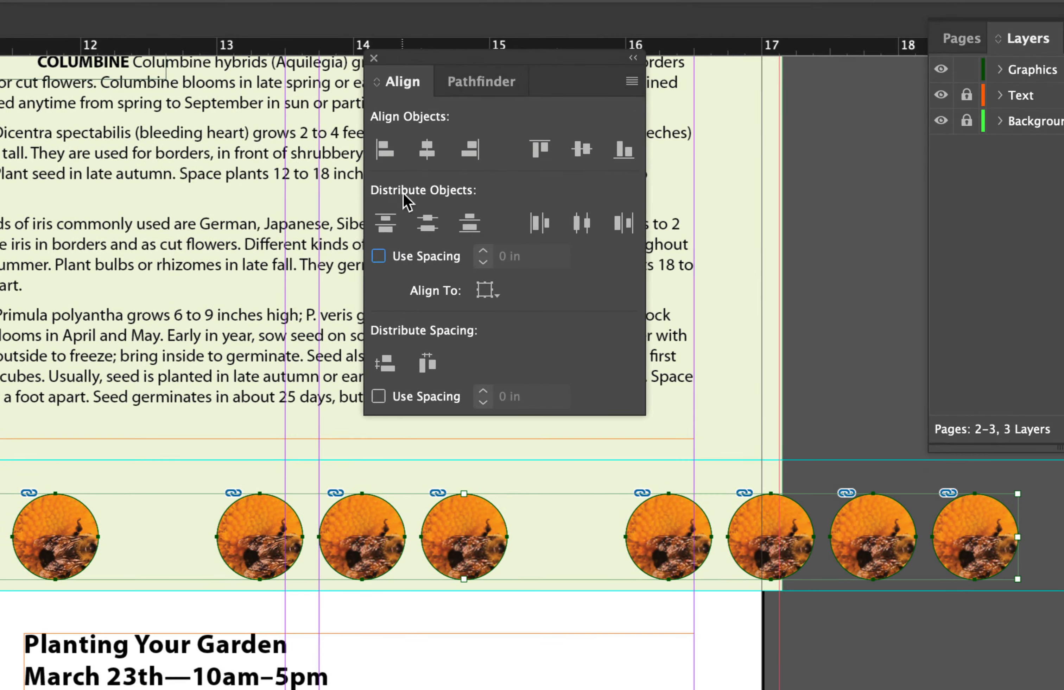
Distribute the selected bee circles evenly by their horizontal centers and dismiss the Align options
click(580, 230)
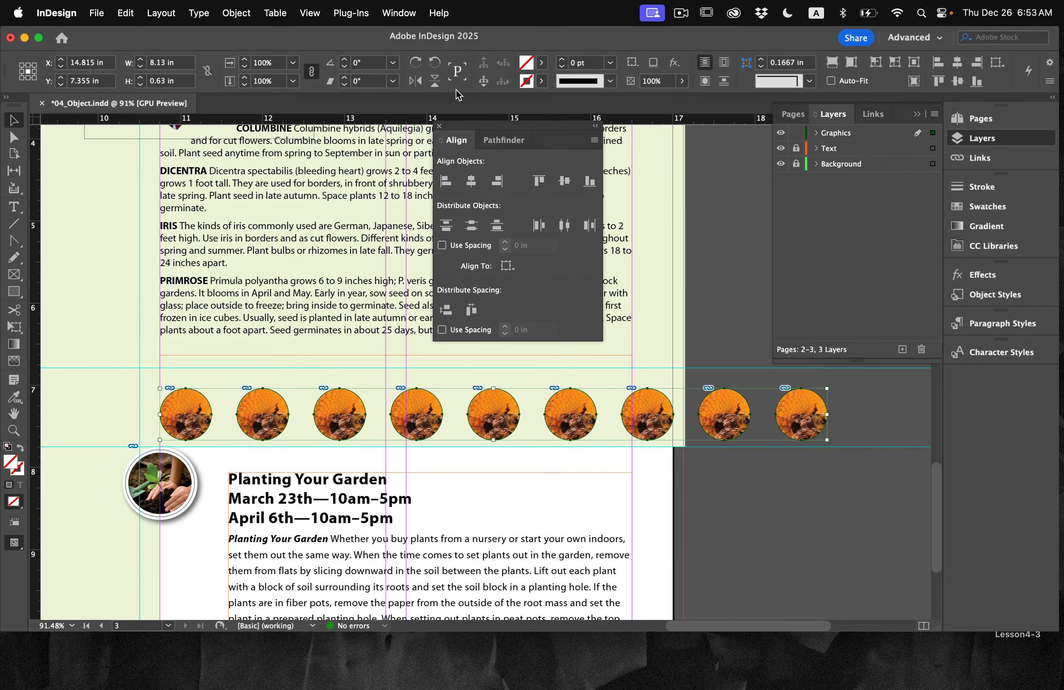
click(439, 128)
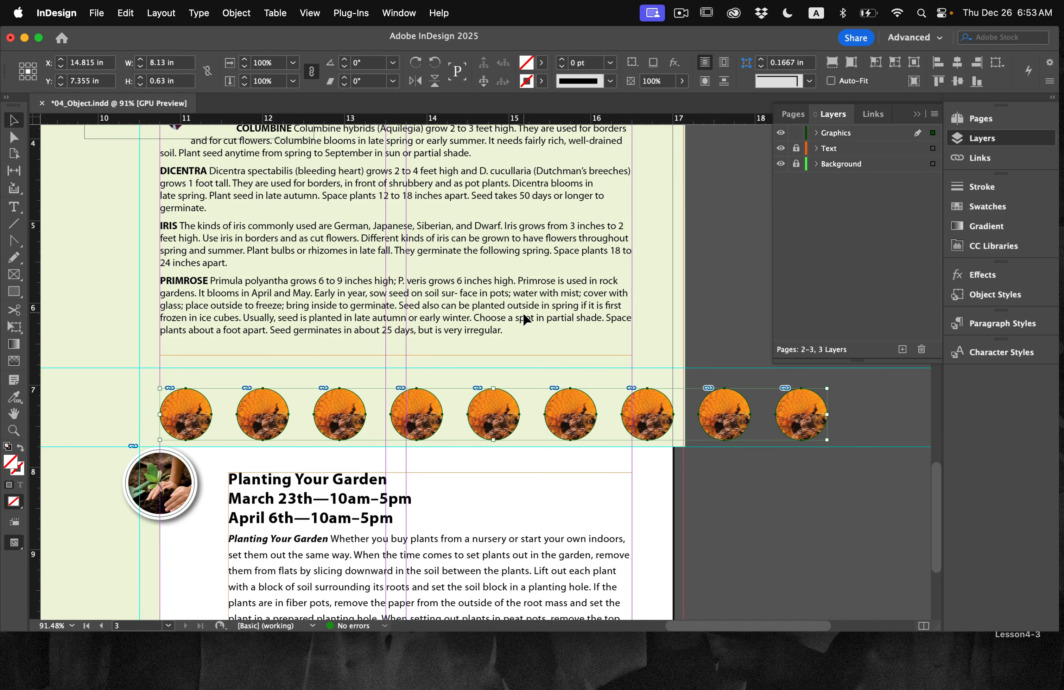
Show the Properties of the selected bee circles and convert all their frames to rectangles
click(397, 13)
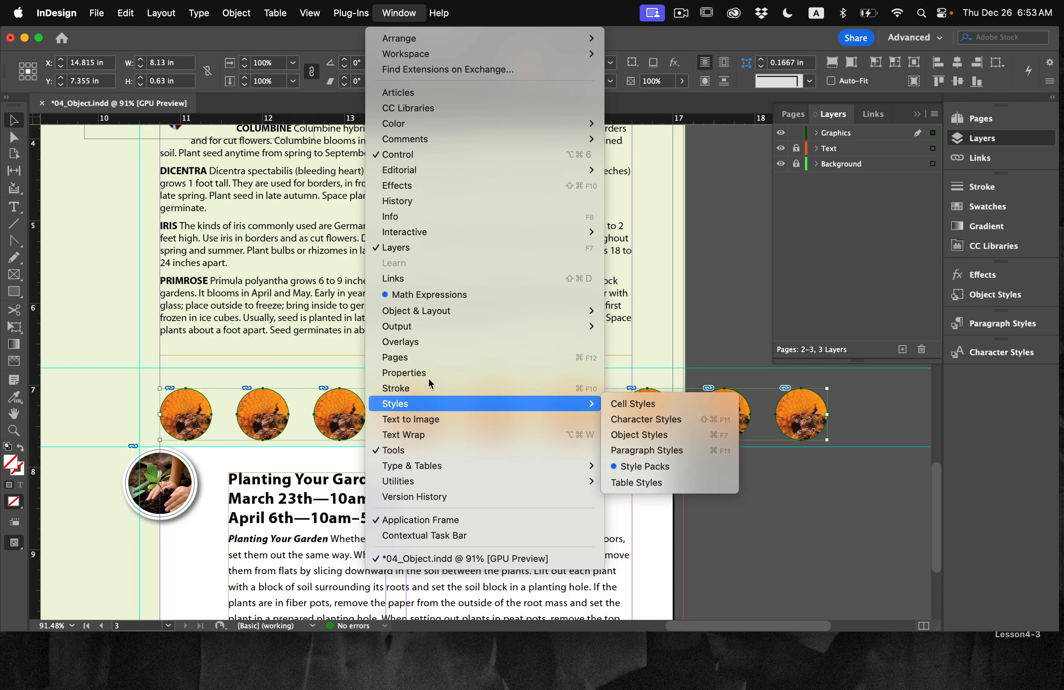
click(442, 373)
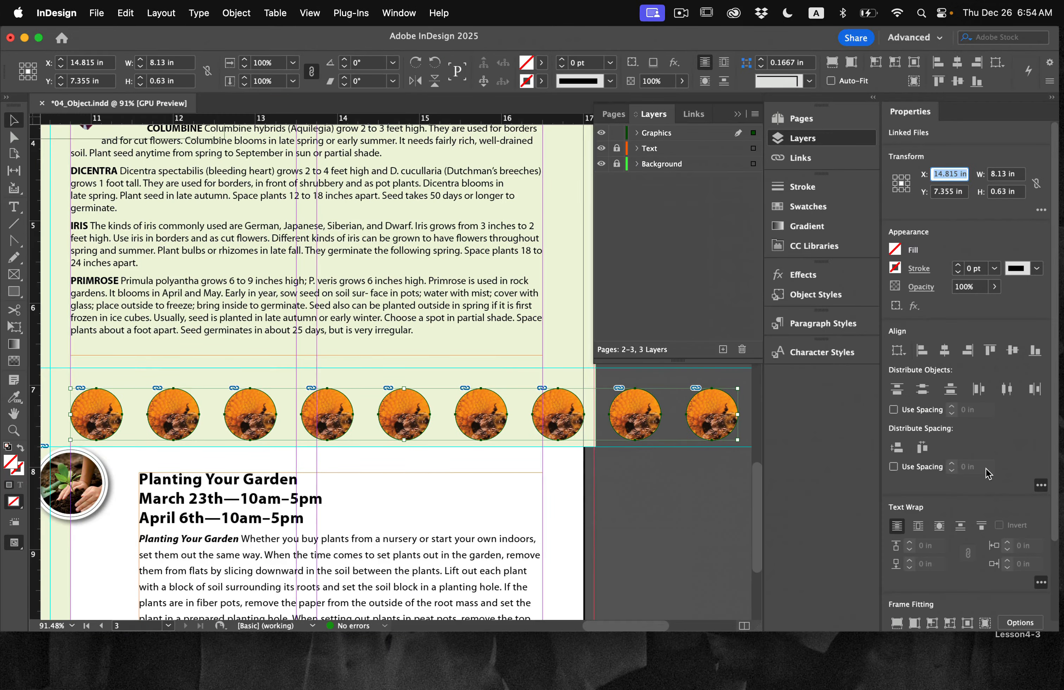
scroll(1056, 317, down, 4)
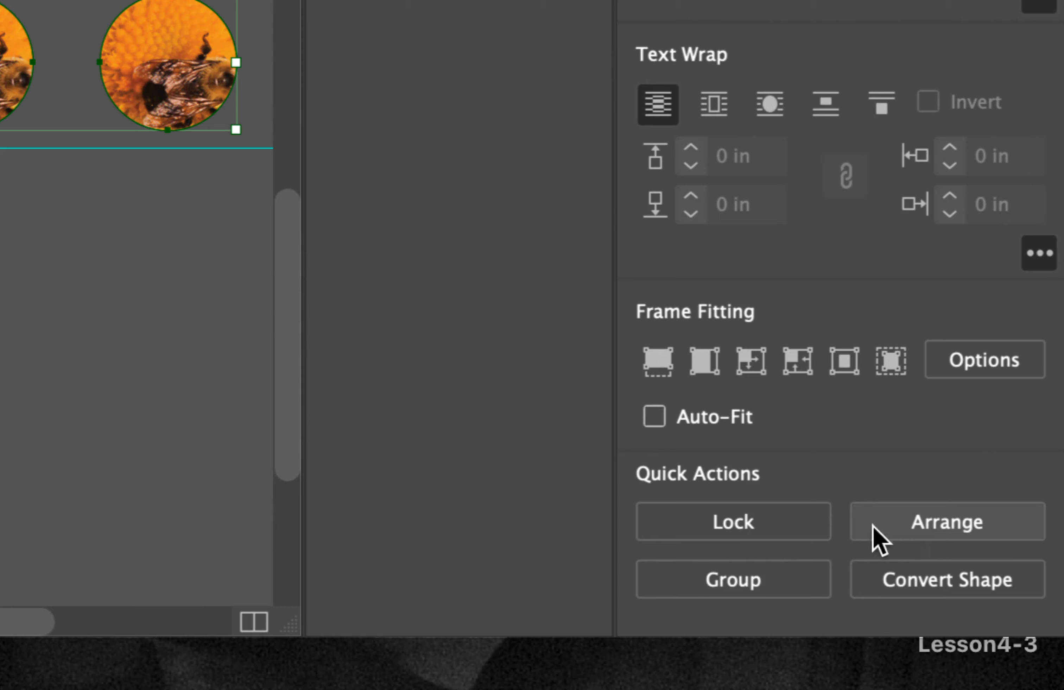
click(922, 590)
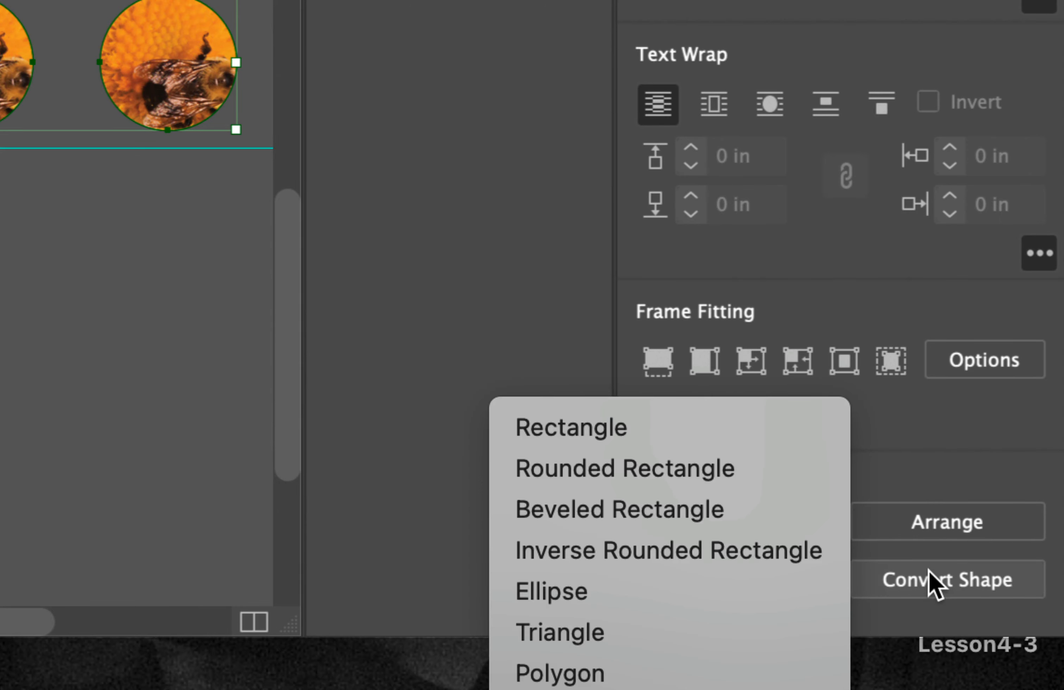
click(661, 442)
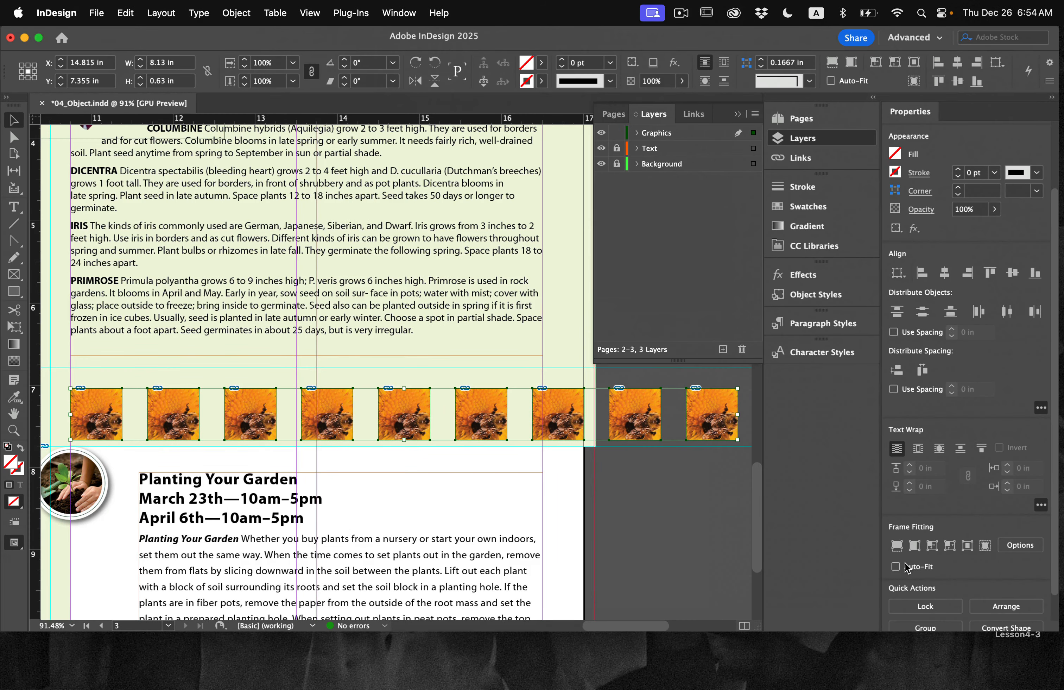
Deselect the row of bee squares and save the document
click(582, 529)
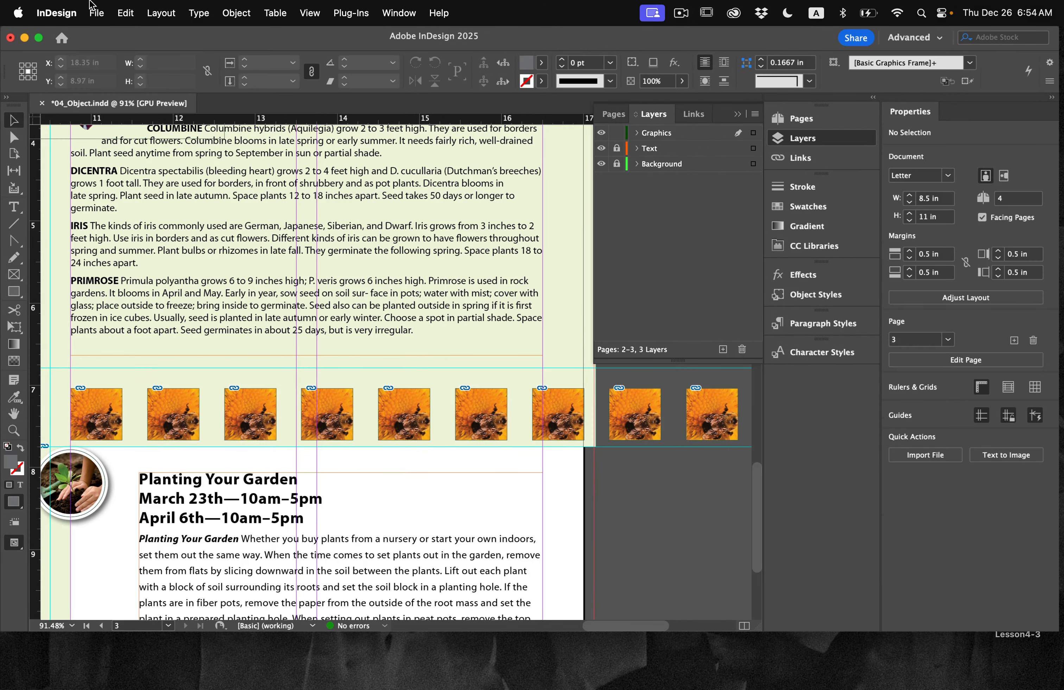
click(95, 11)
click(133, 125)
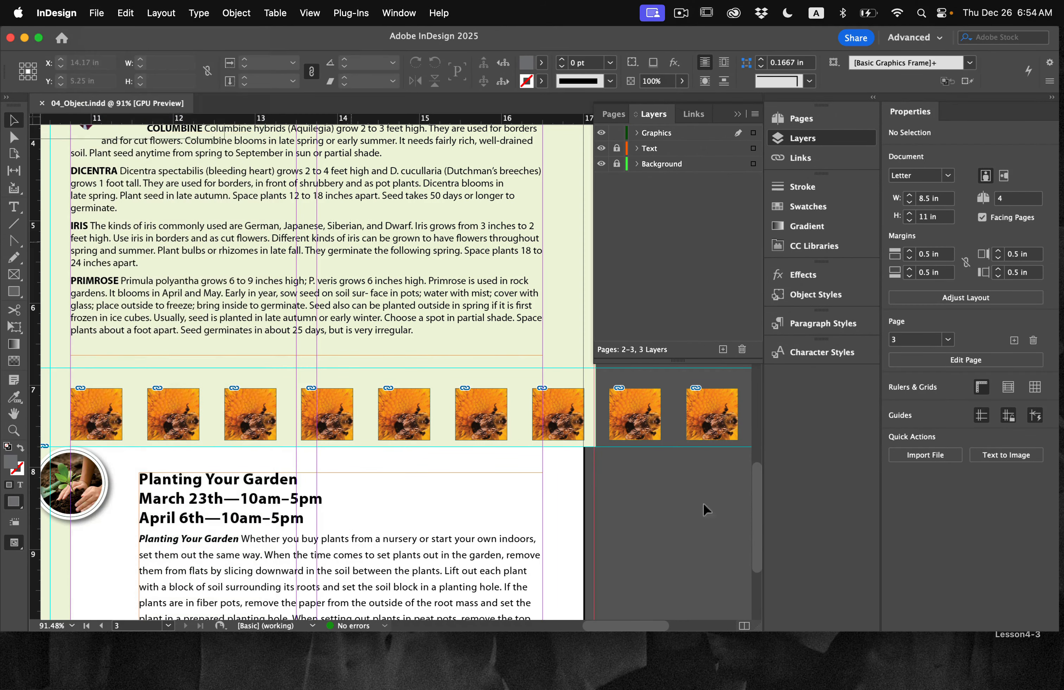
Show page 1 of the newsletter and collapse the Layers and Properties options to free up the view
key(super+0)
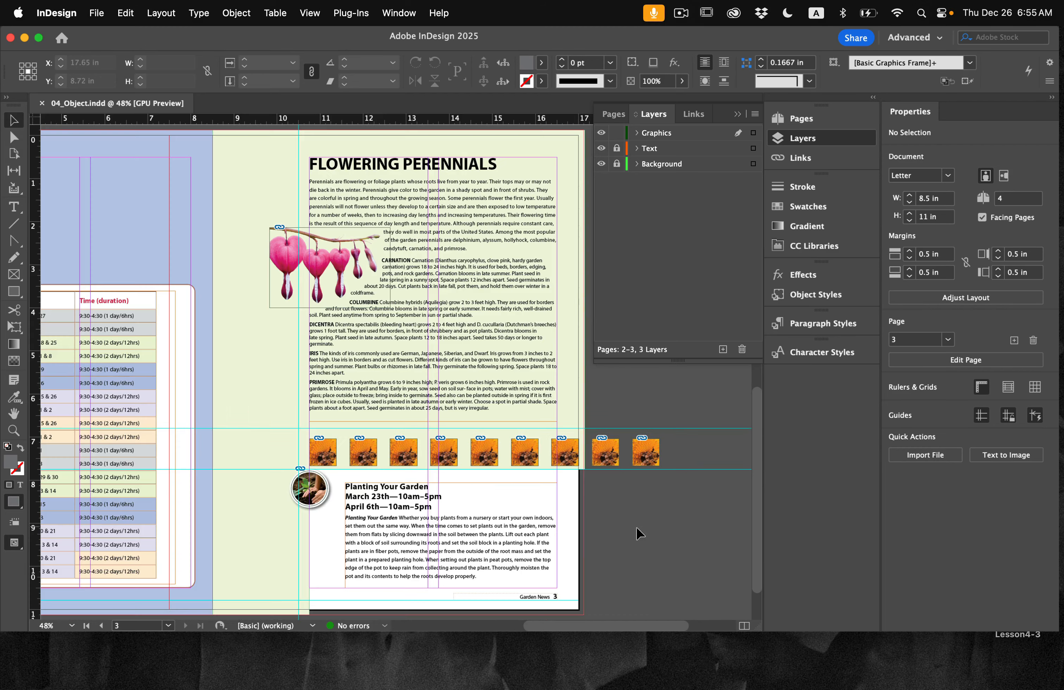
scroll(512, 468, up, 10)
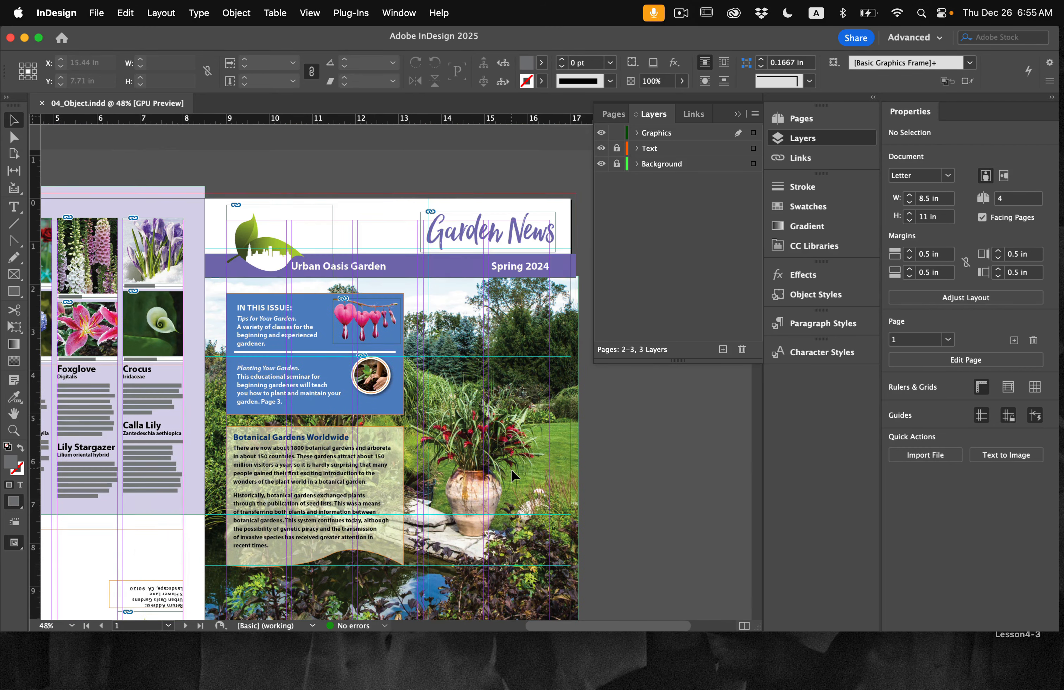
scroll(222, 331, up, 5)
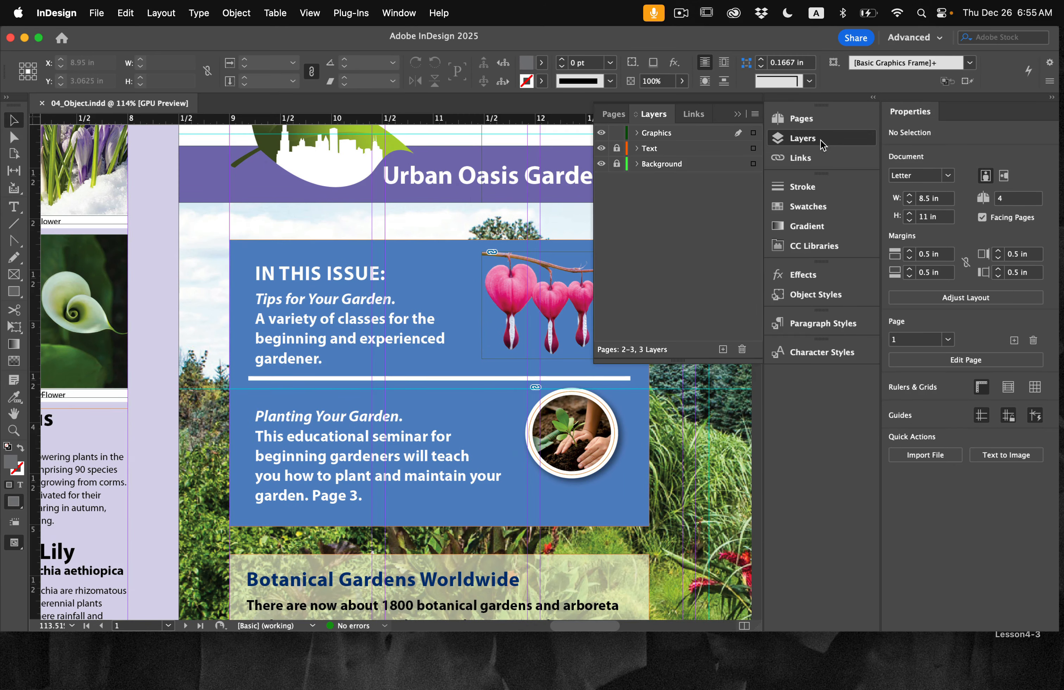
click(792, 138)
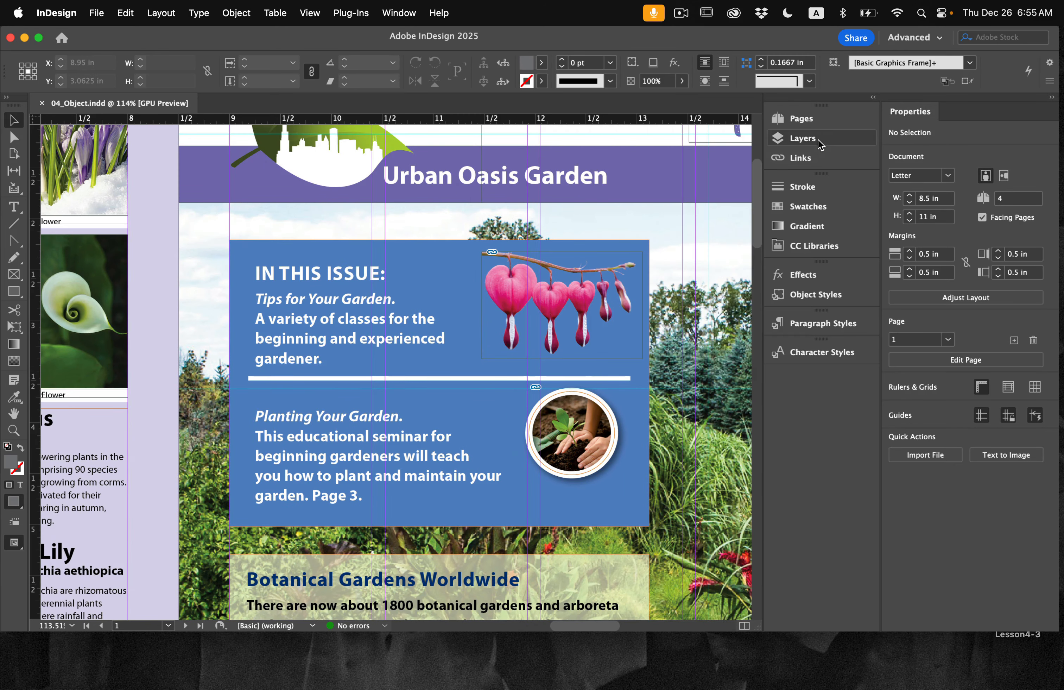
click(1053, 98)
key(super+0)
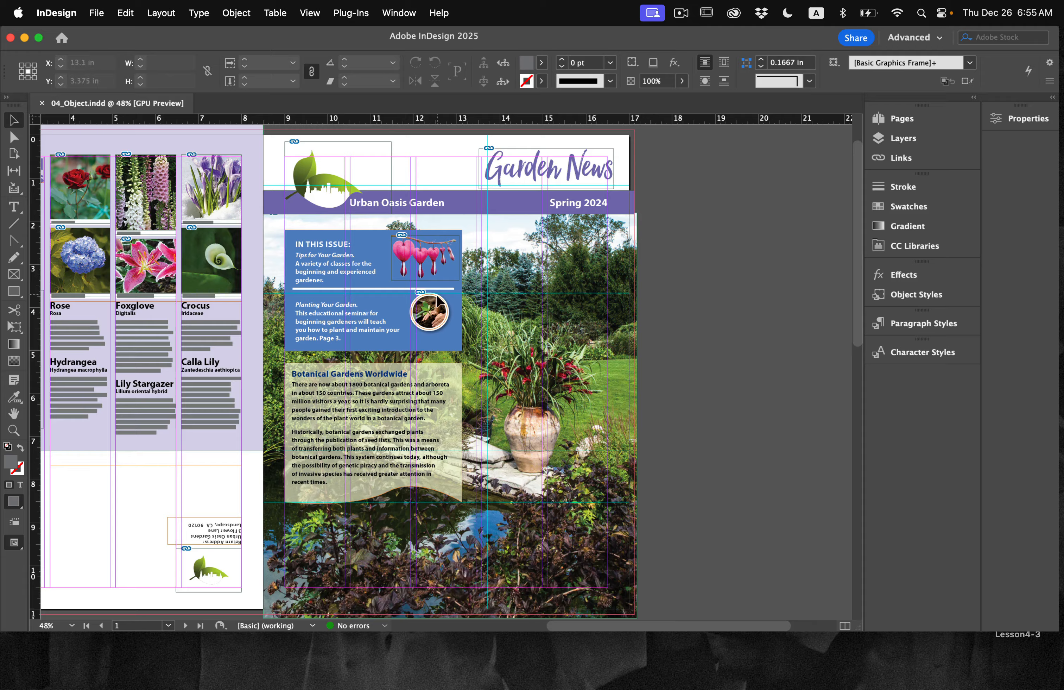
Unlock the Text layer on the page 1 spread, keeping the Background layer locked
scroll(246, 330, up, 5)
scroll(249, 339, up, 3)
scroll(250, 338, right, 5)
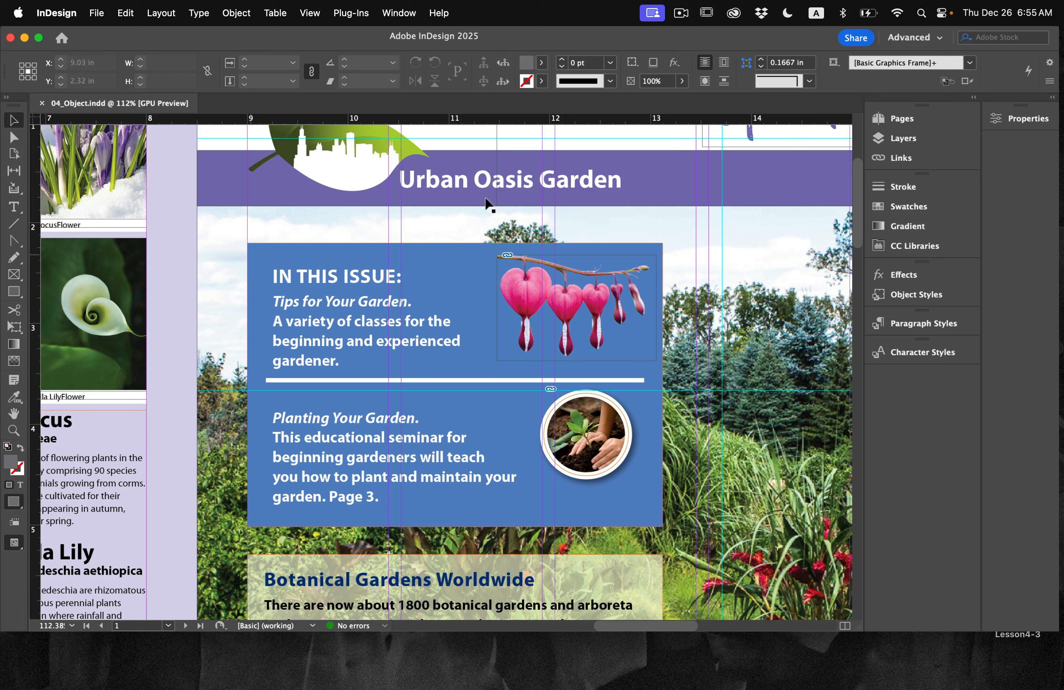
click(927, 144)
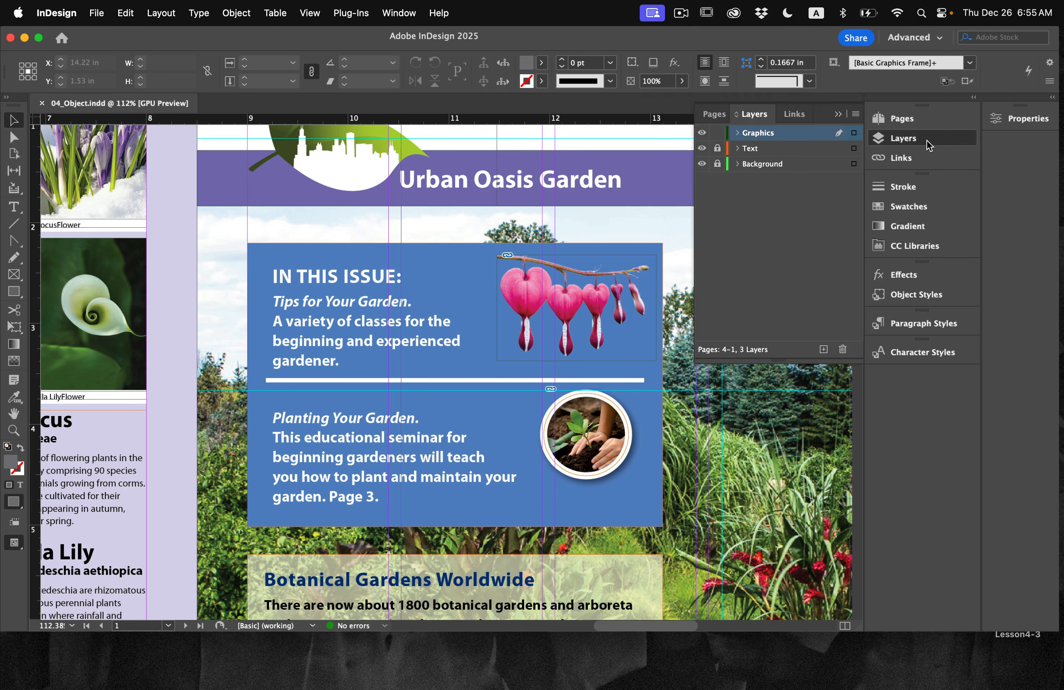
click(718, 163)
click(718, 148)
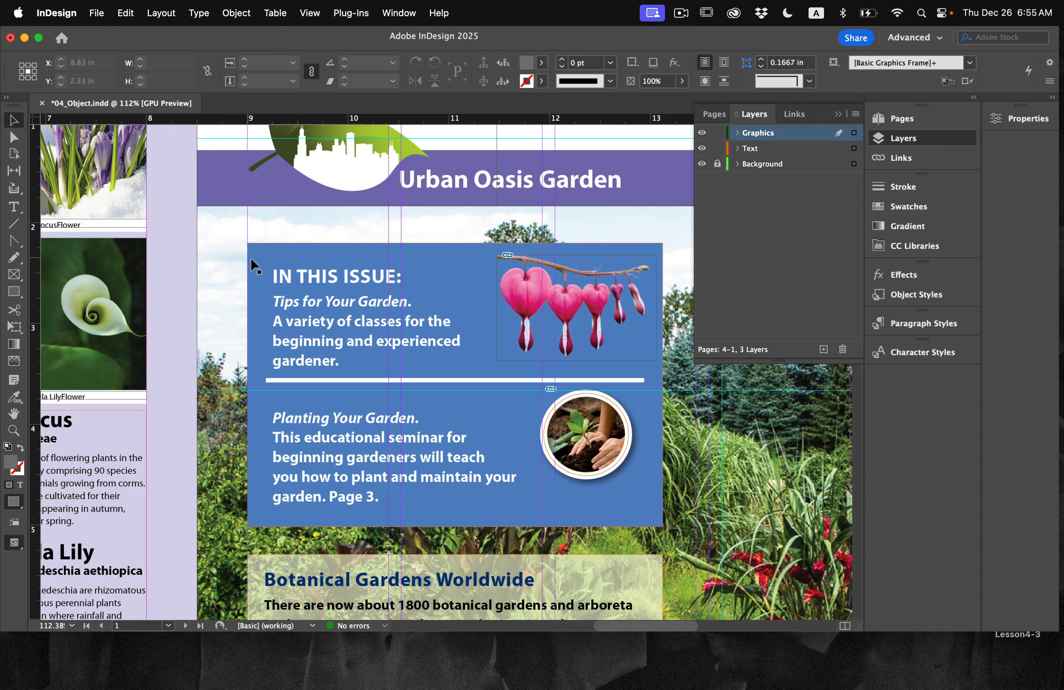
Round all four corners of the blue In This Issue frame to about 0.205 in with live corners
drag(253, 261, 253, 259)
key(super+z)
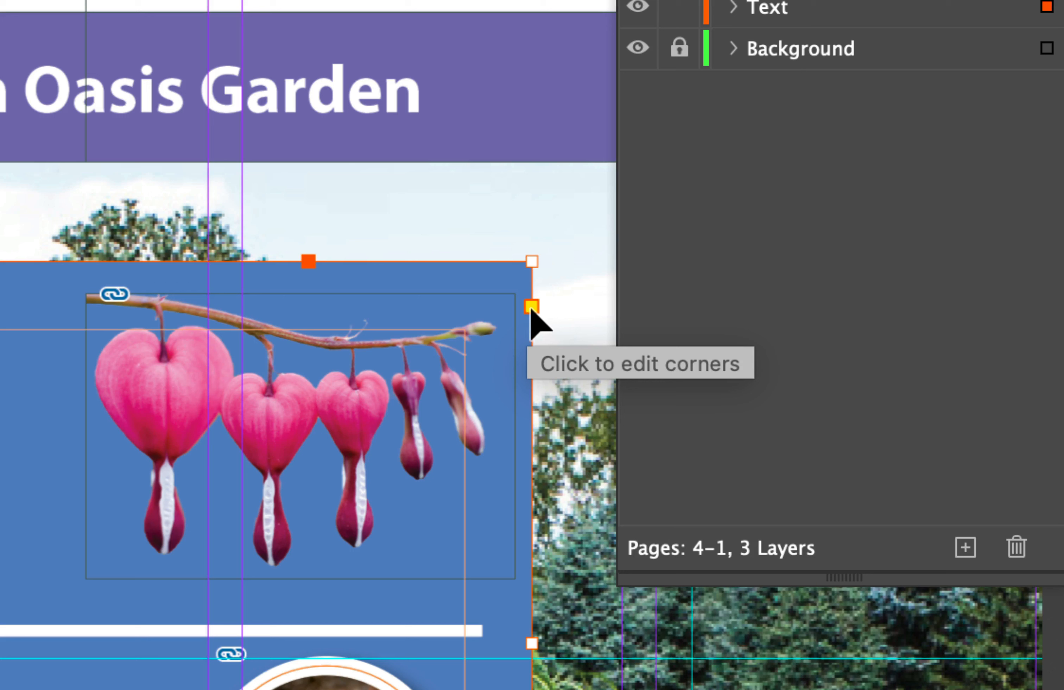
key(shift+Up)
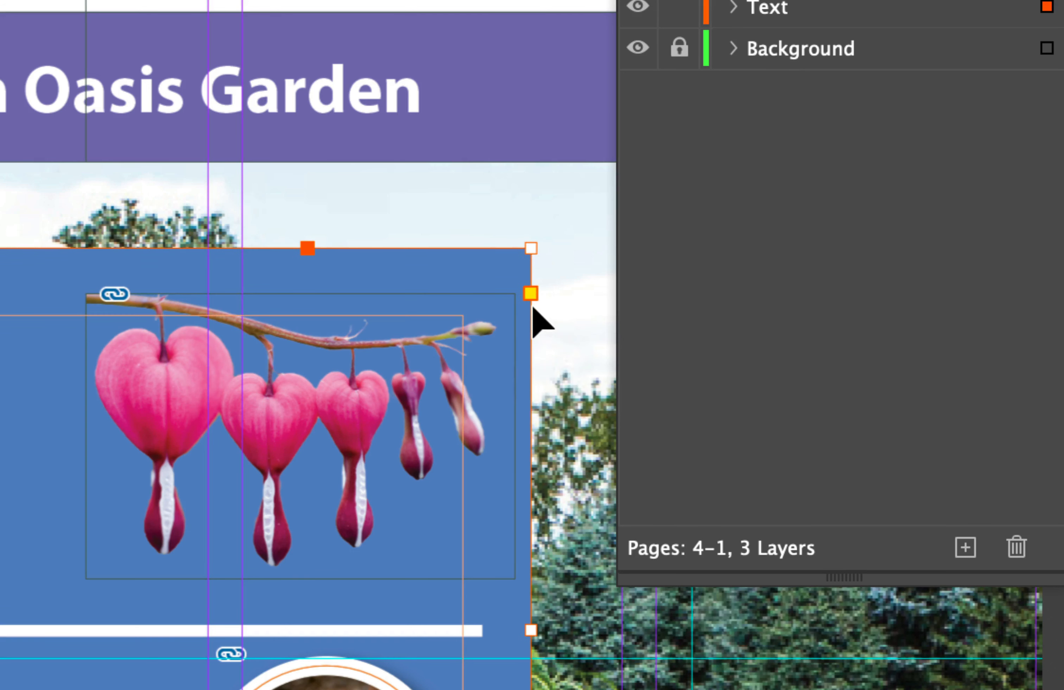
key(super+z)
click(532, 301)
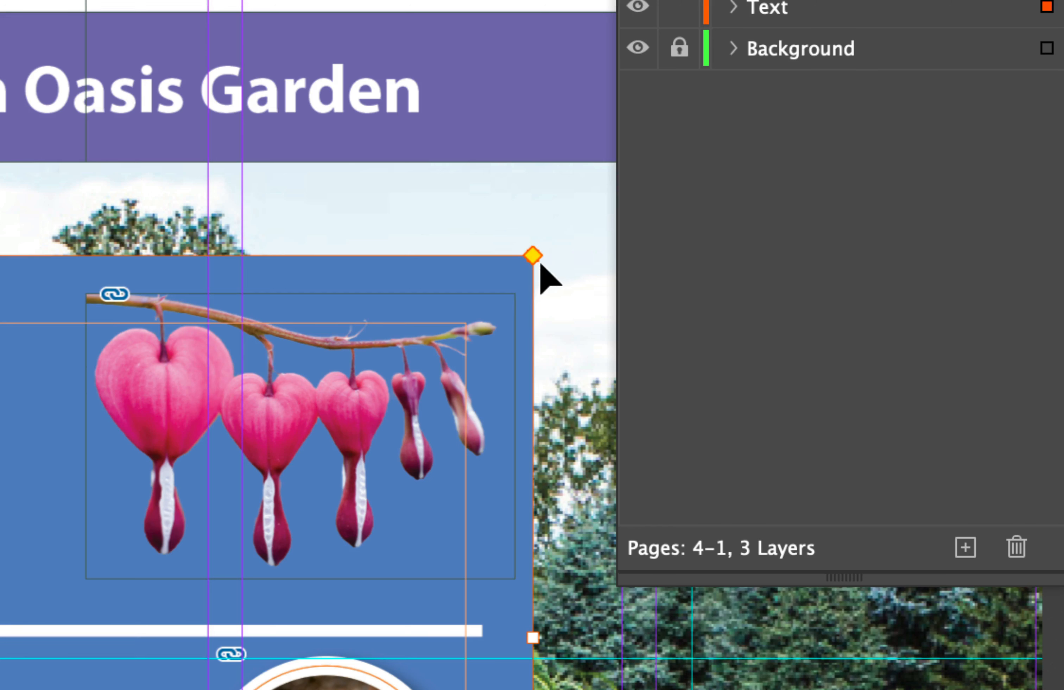
drag(533, 256, 409, 257)
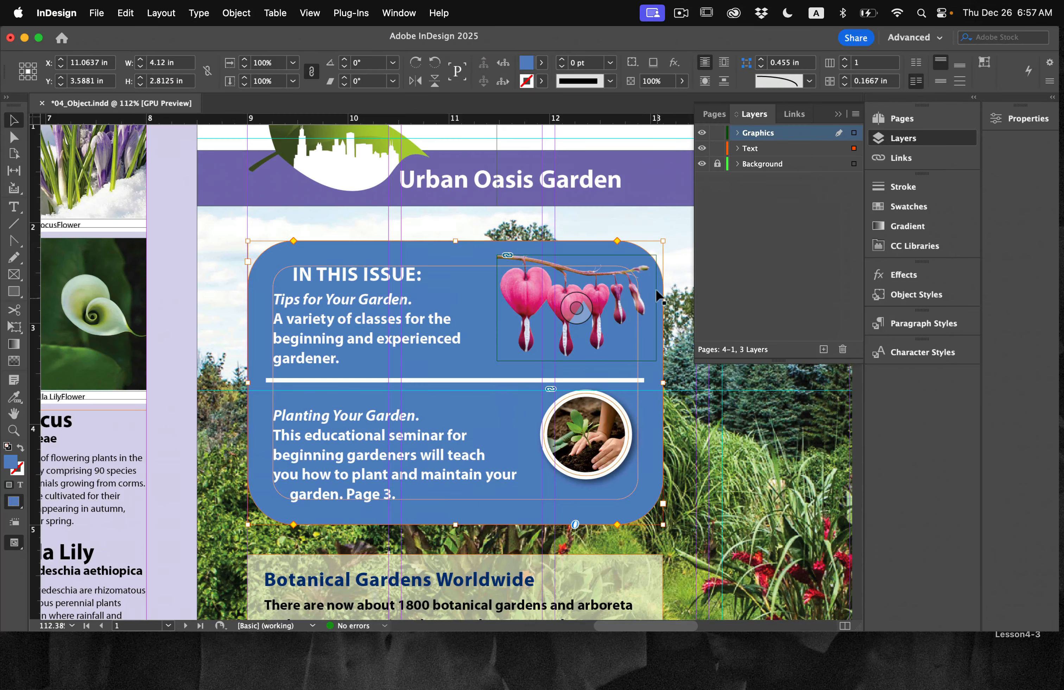
drag(616, 242, 644, 246)
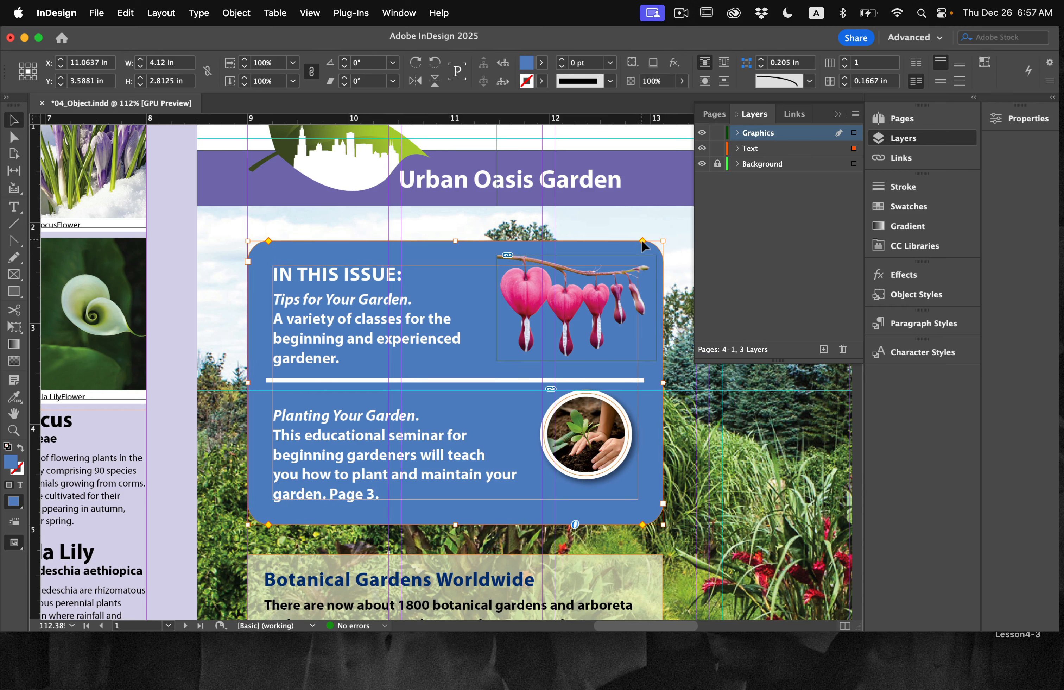
Try rounding only the upper-right corner of the blue In This Issue frame more strongly, and undo it
drag(643, 245, 560, 248)
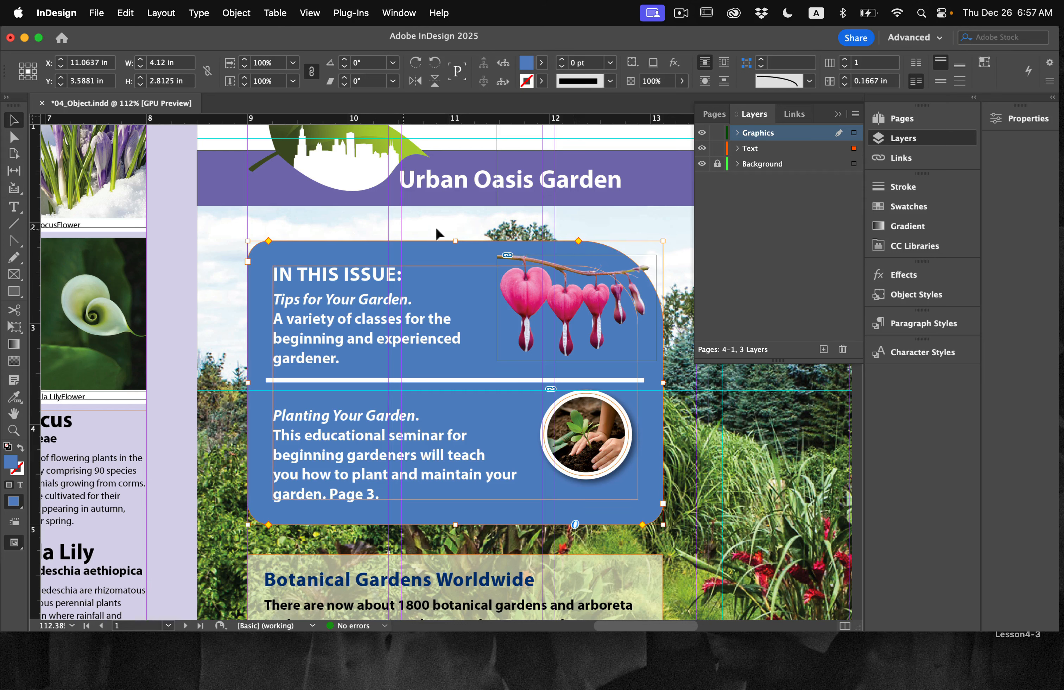
key(super+z)
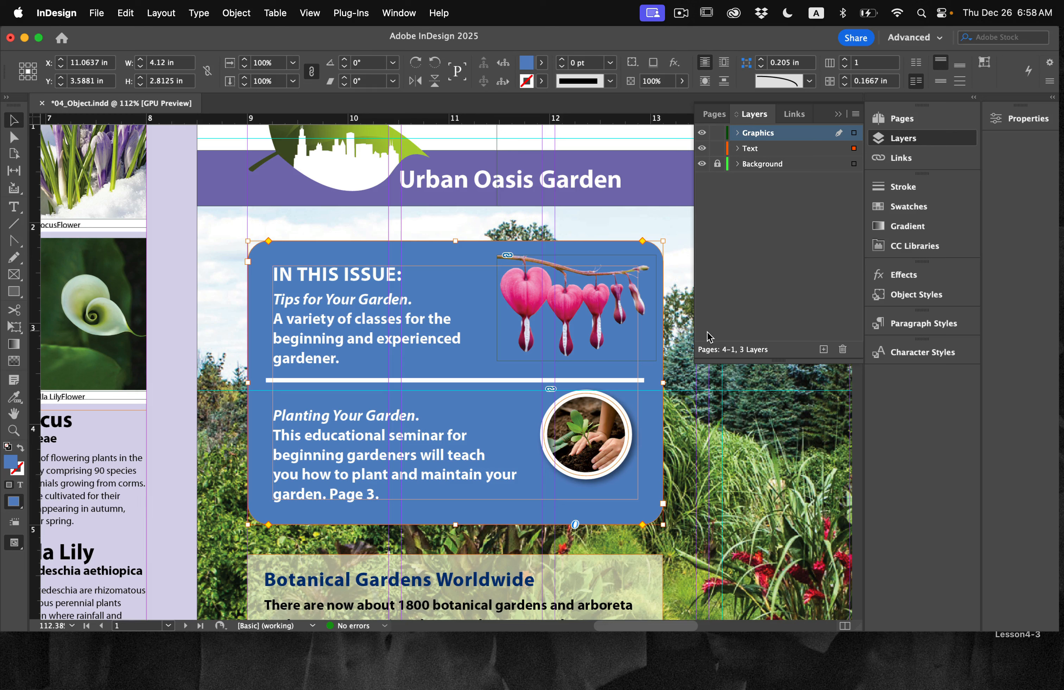
Open Corner Options for the blue In This Issue frame with preview on, and try the Fancy and Inset shapes on all corners
click(237, 13)
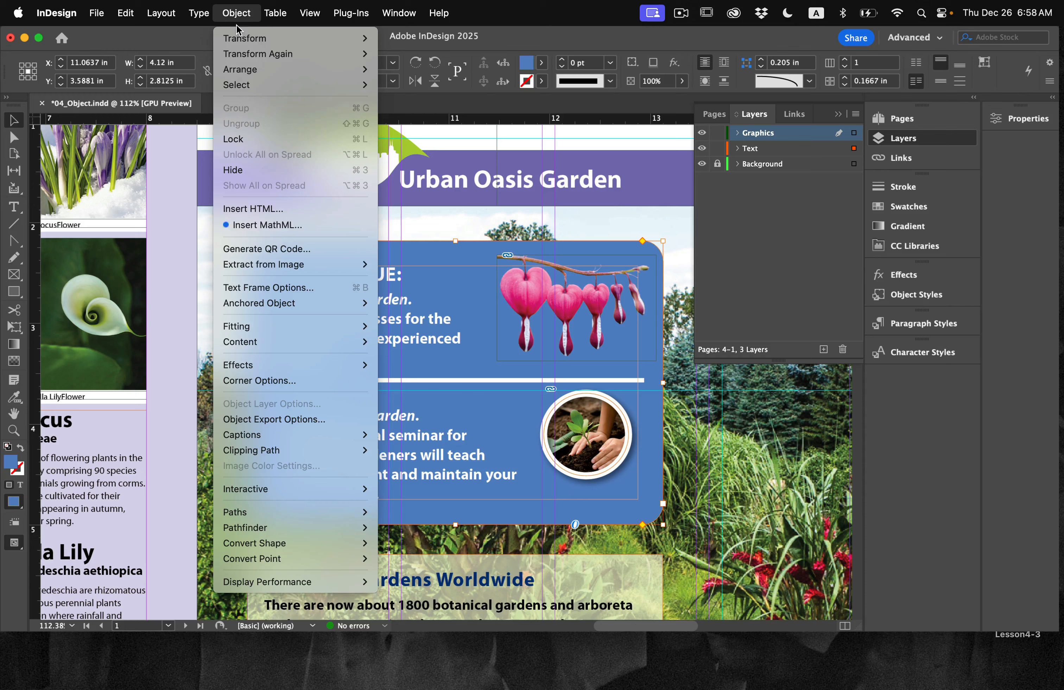
click(280, 381)
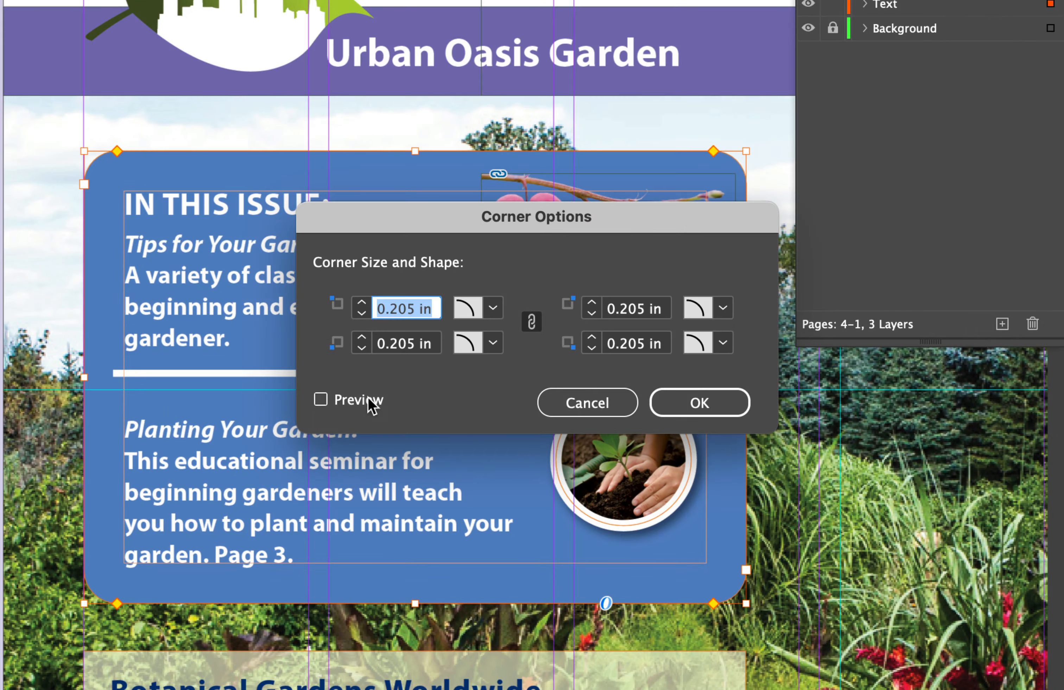
click(396, 396)
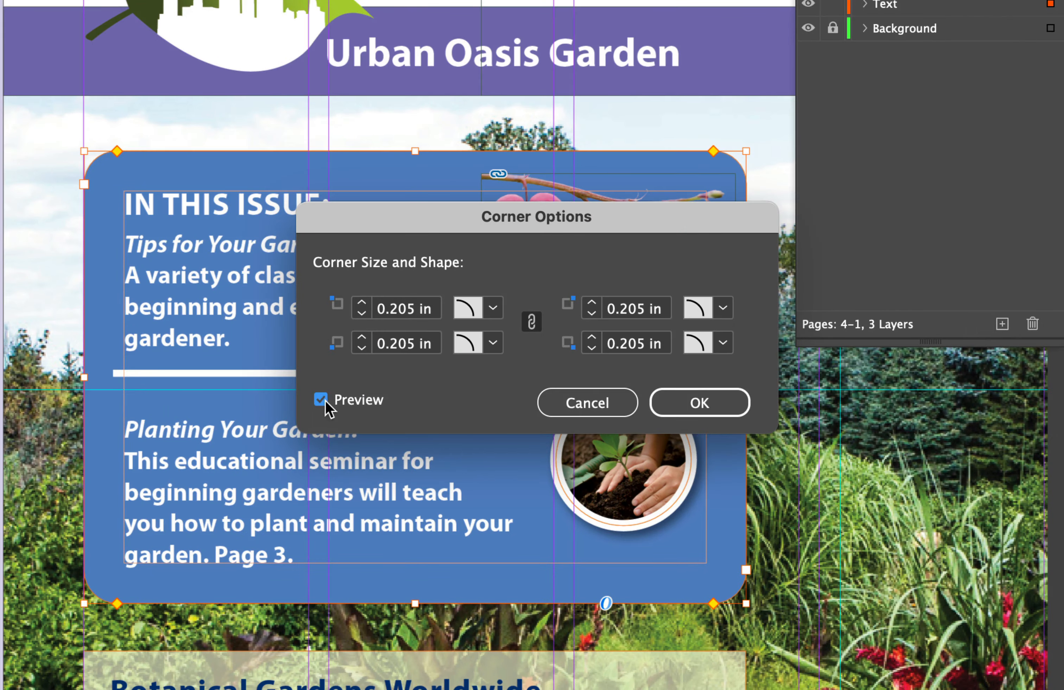
click(493, 307)
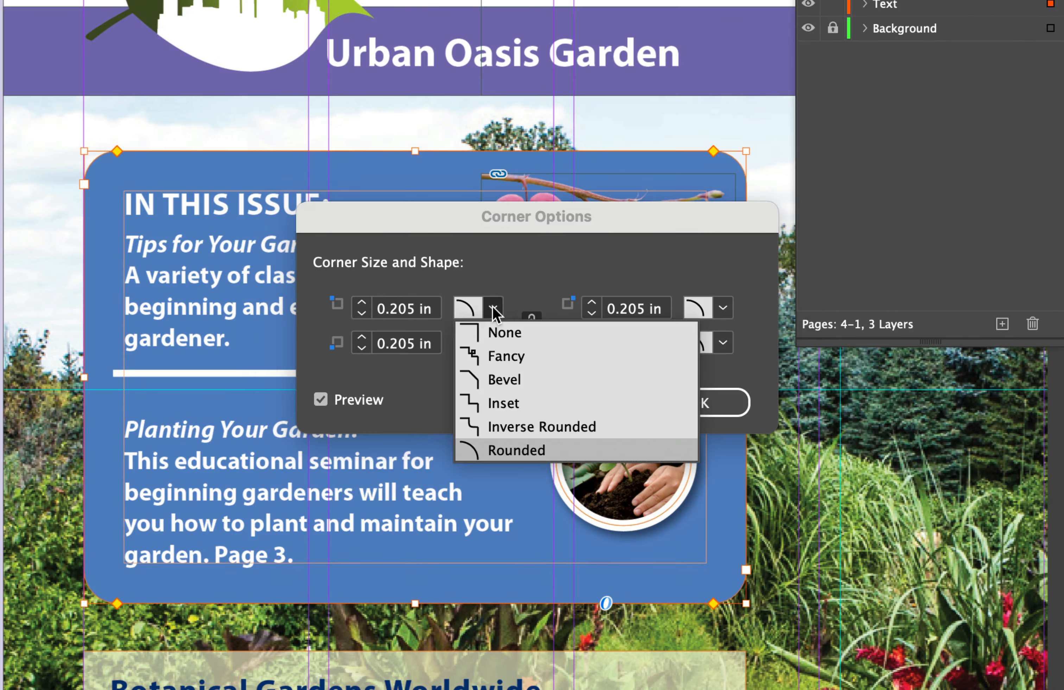
click(501, 353)
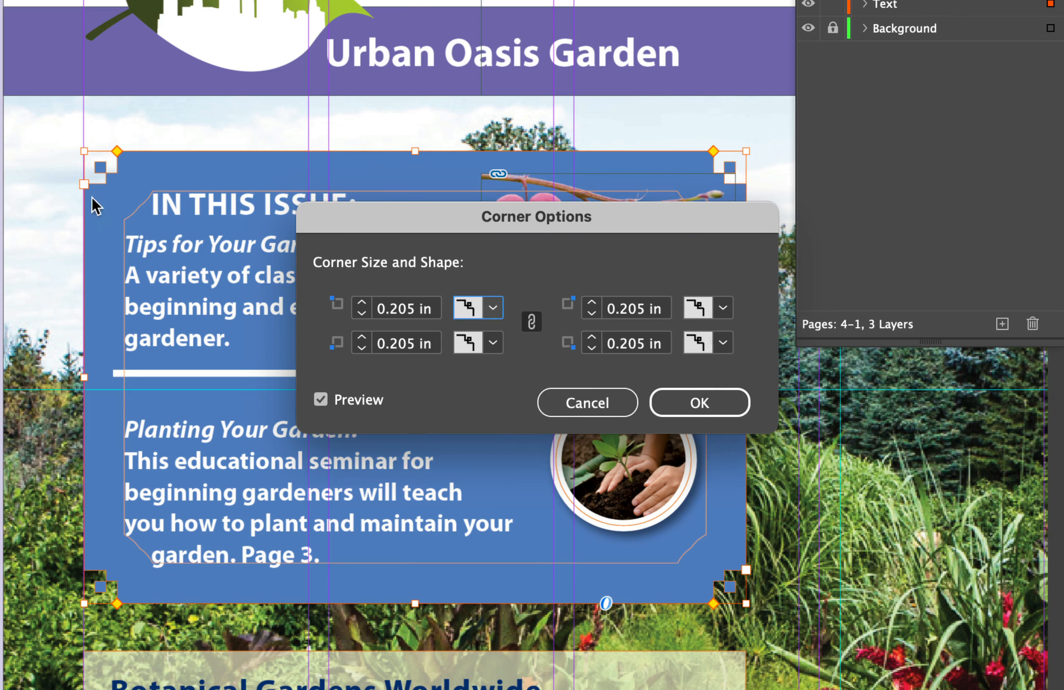
click(495, 306)
click(509, 404)
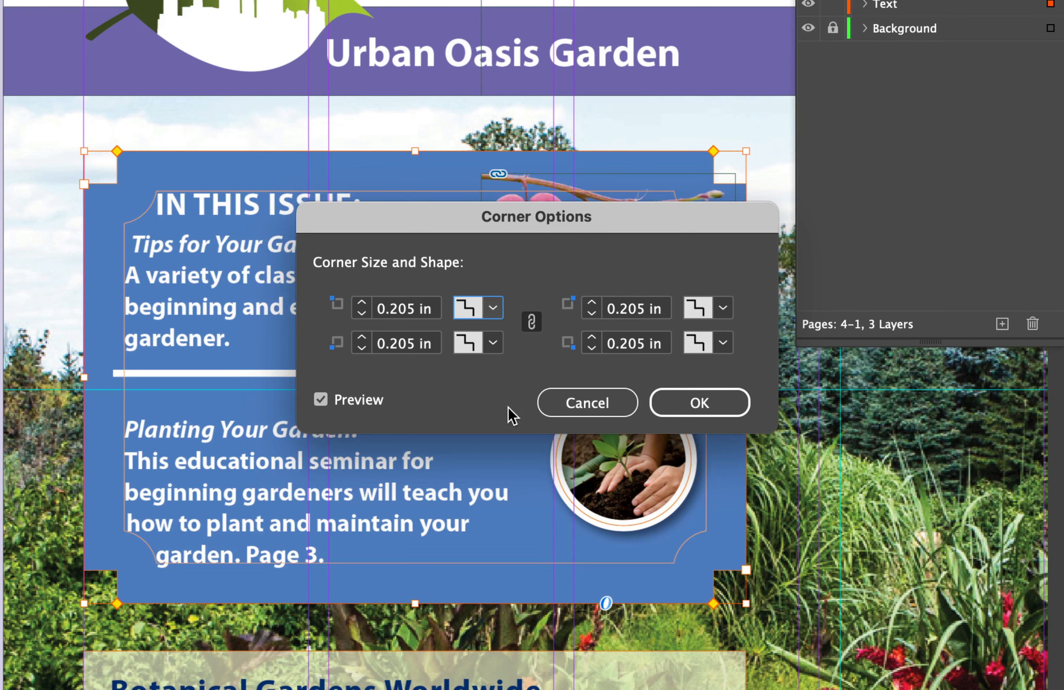
Set all four corners of the blue In This Issue frame to Inverse Rounded and apply the corner options
click(499, 310)
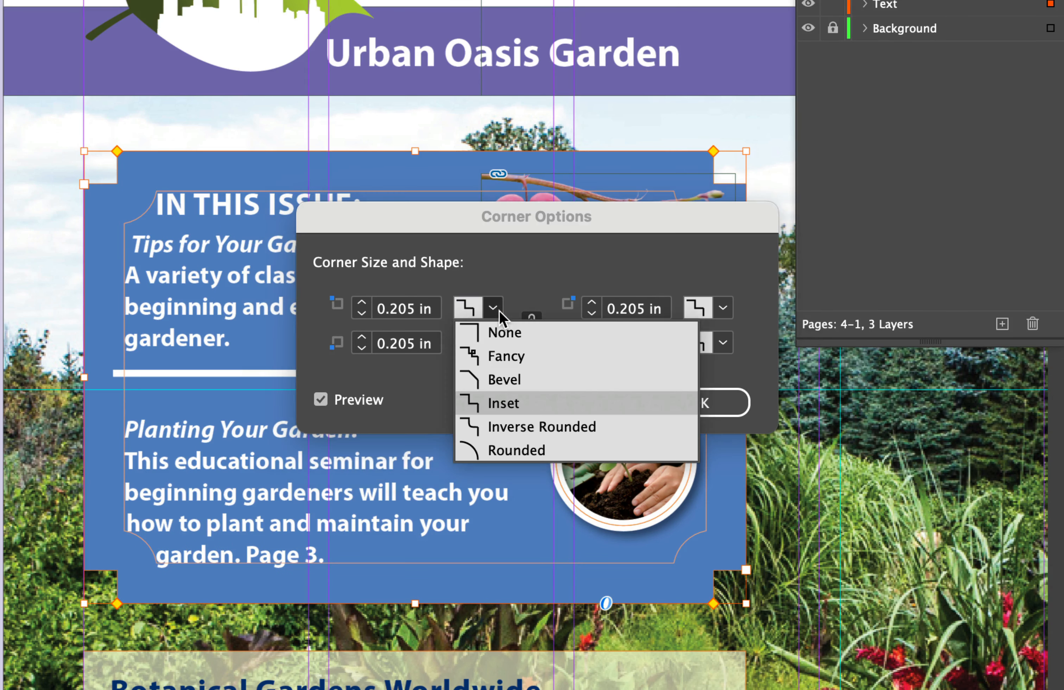
click(514, 427)
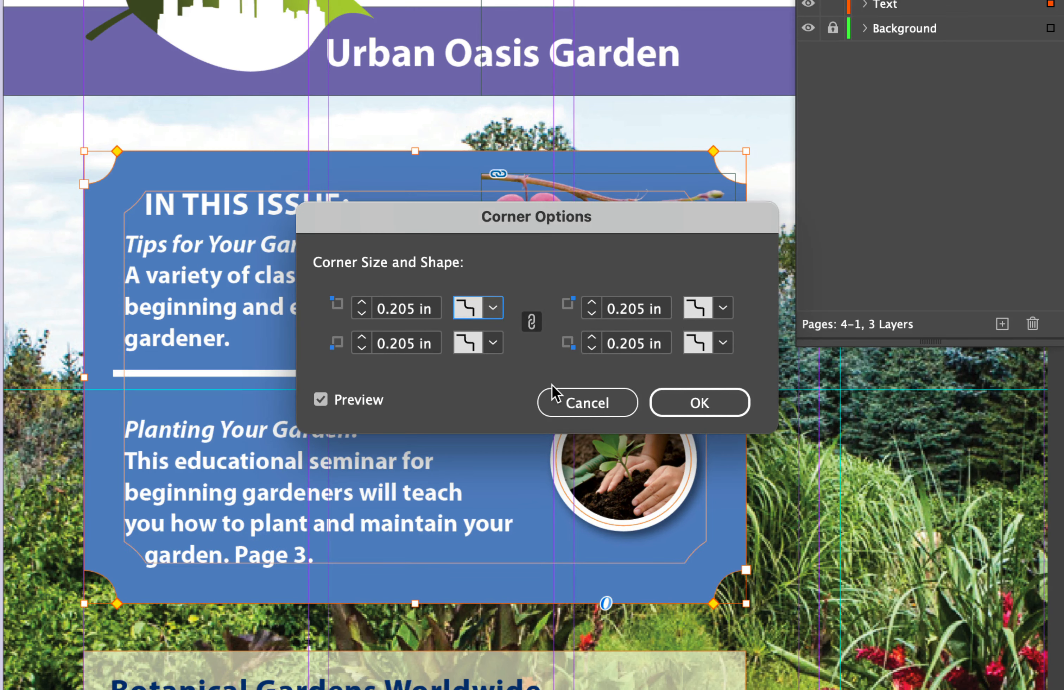
click(708, 407)
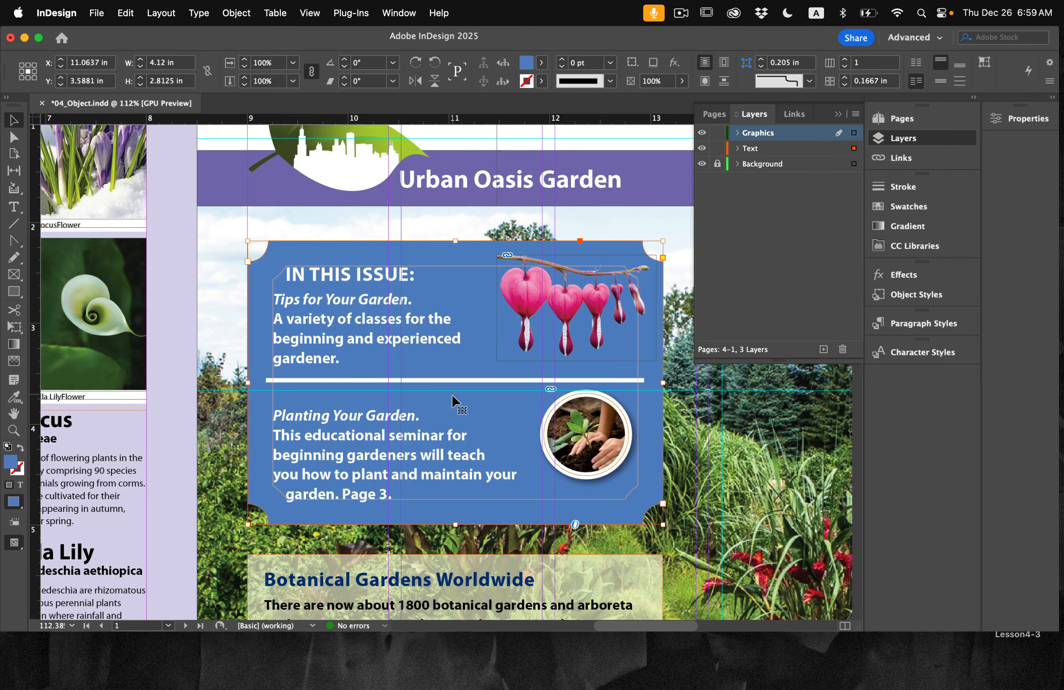
Try rotating the return-address logo frame on page 4 freehand, and undo the rotation
scroll(487, 406, up, 10)
scroll(487, 407, left, 10)
scroll(452, 395, left, 3)
scroll(452, 395, down, 20)
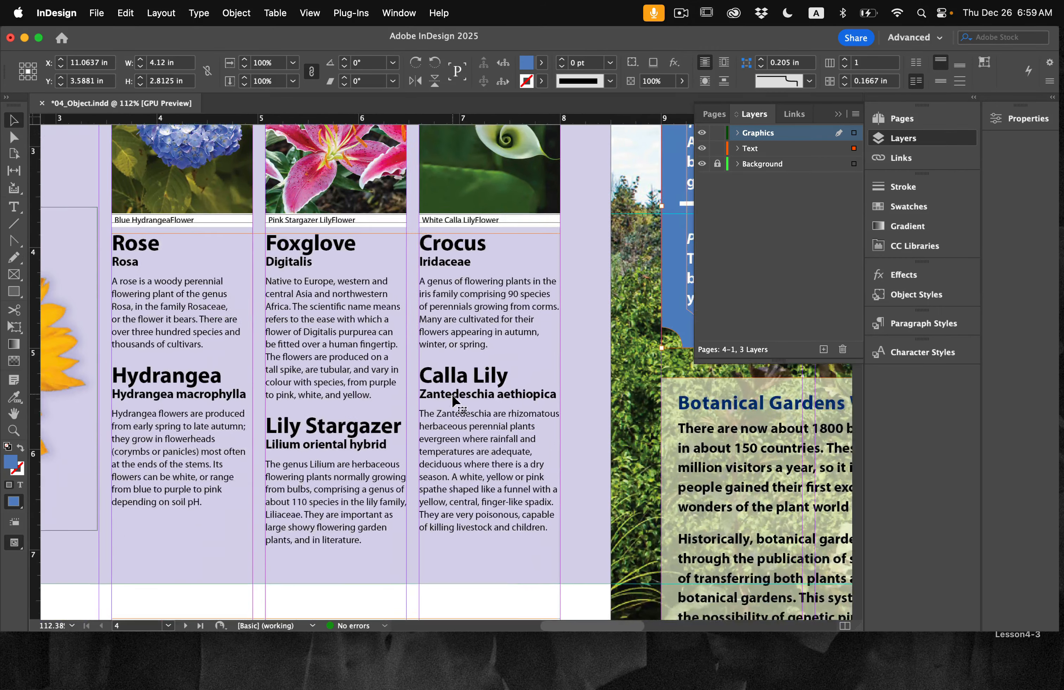
scroll(452, 395, up, 5)
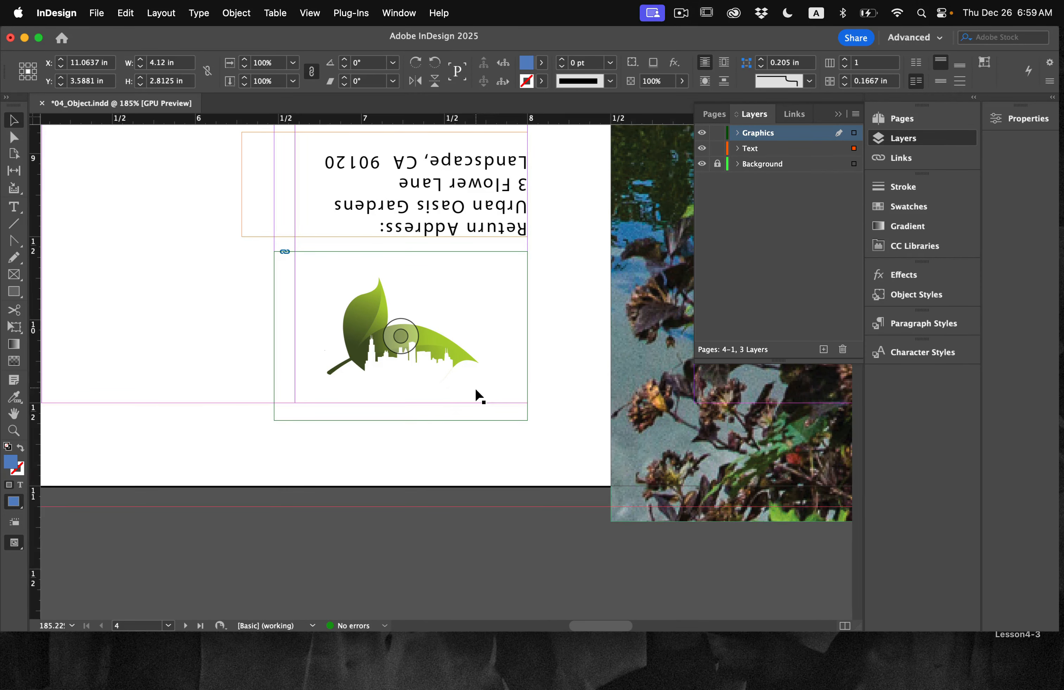
click(408, 396)
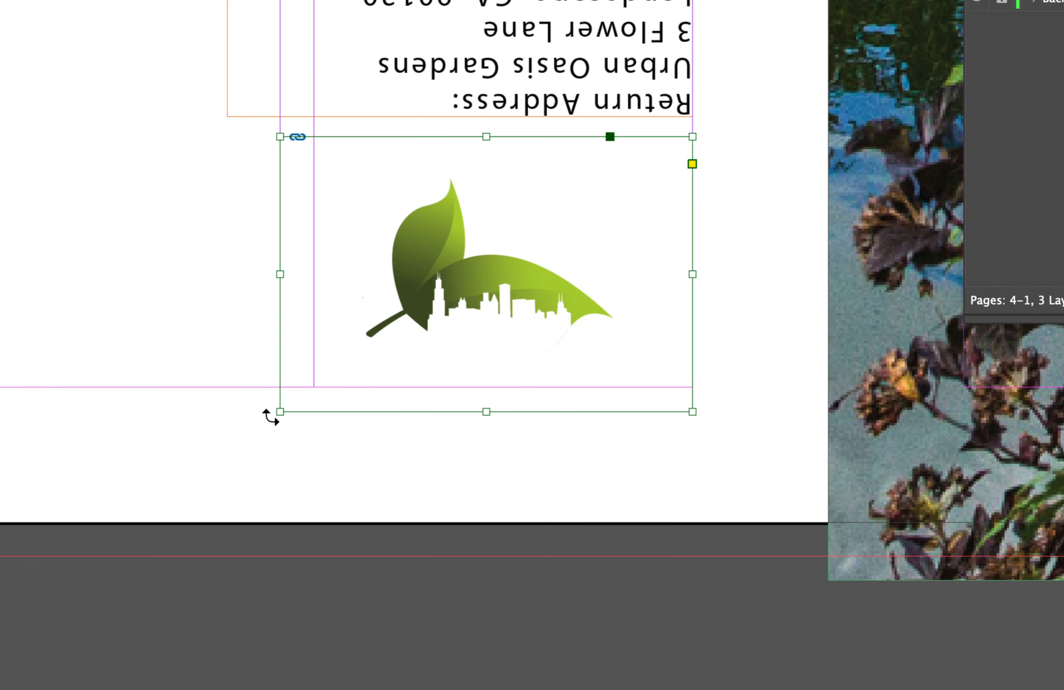
drag(270, 417, 213, 290)
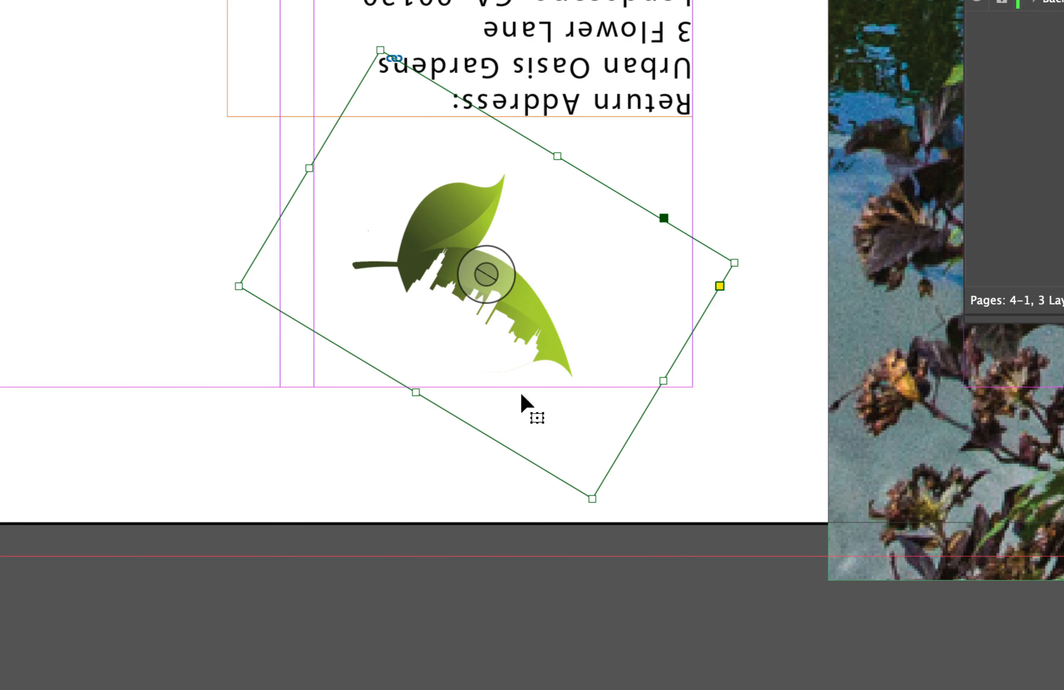
key(super+z)
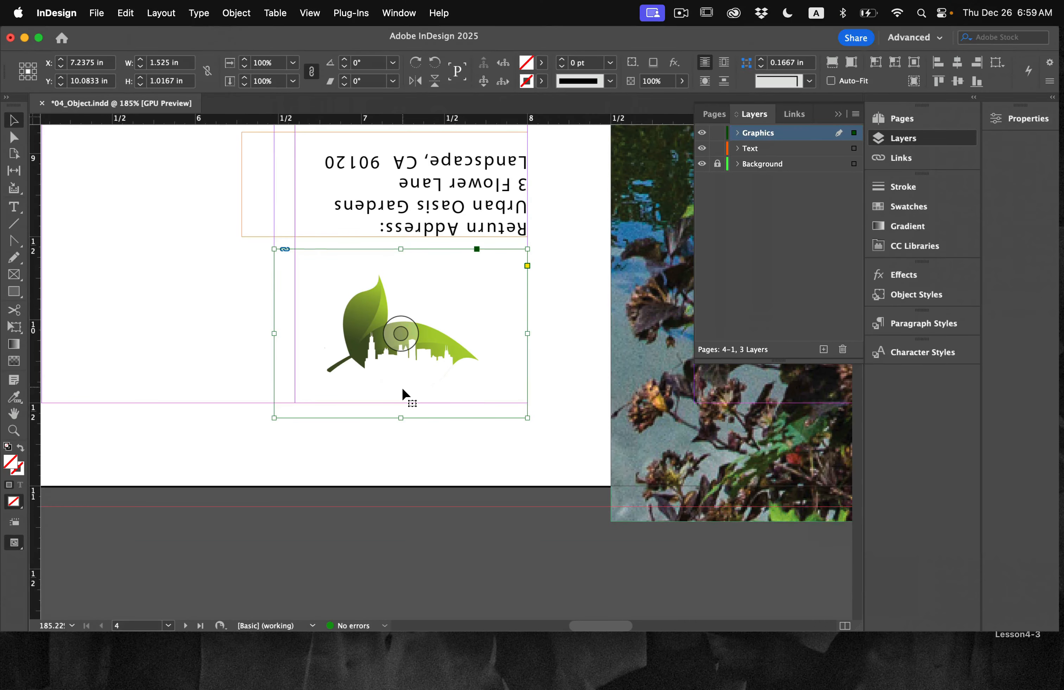
Rotate the return-address logo to exactly 180° about its center reference point, and deselect it
click(1040, 121)
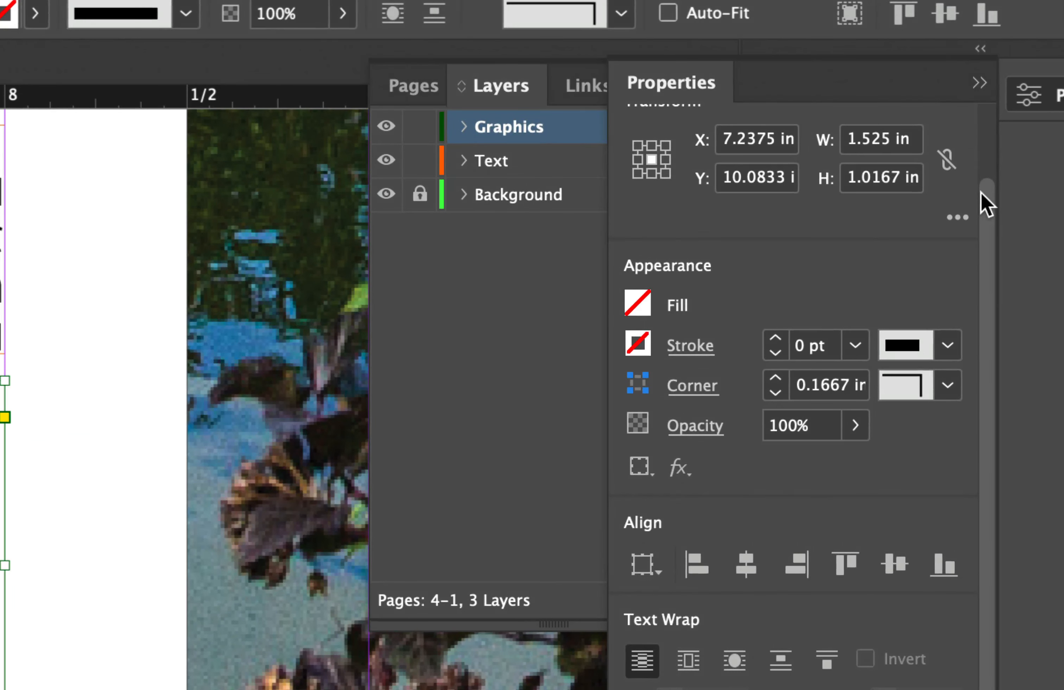
drag(981, 193, 967, 110)
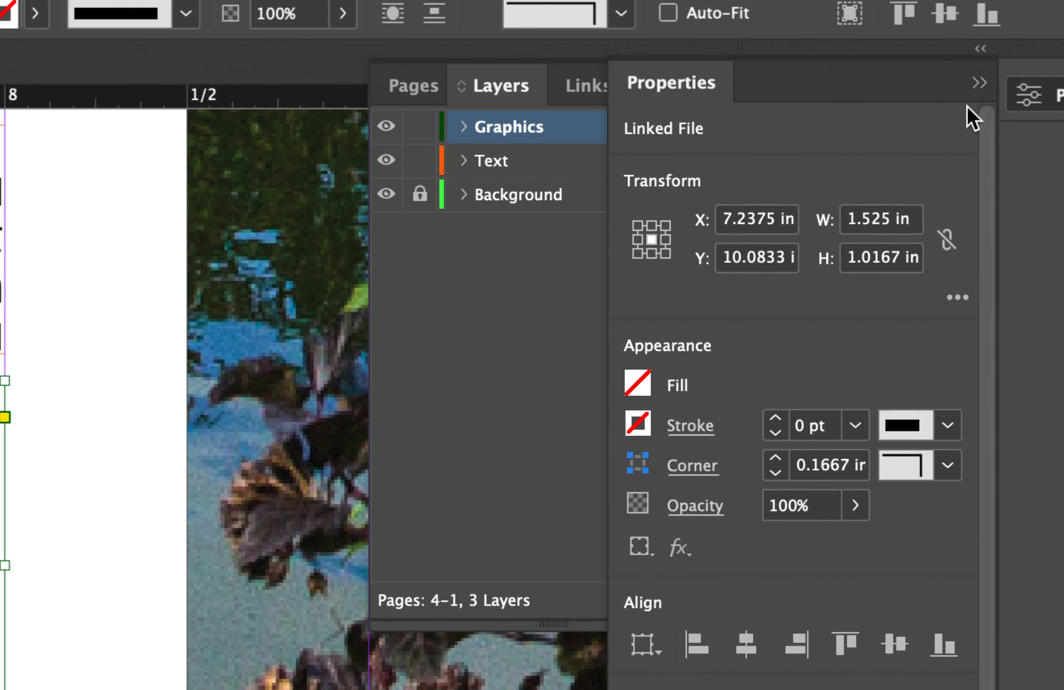
click(956, 299)
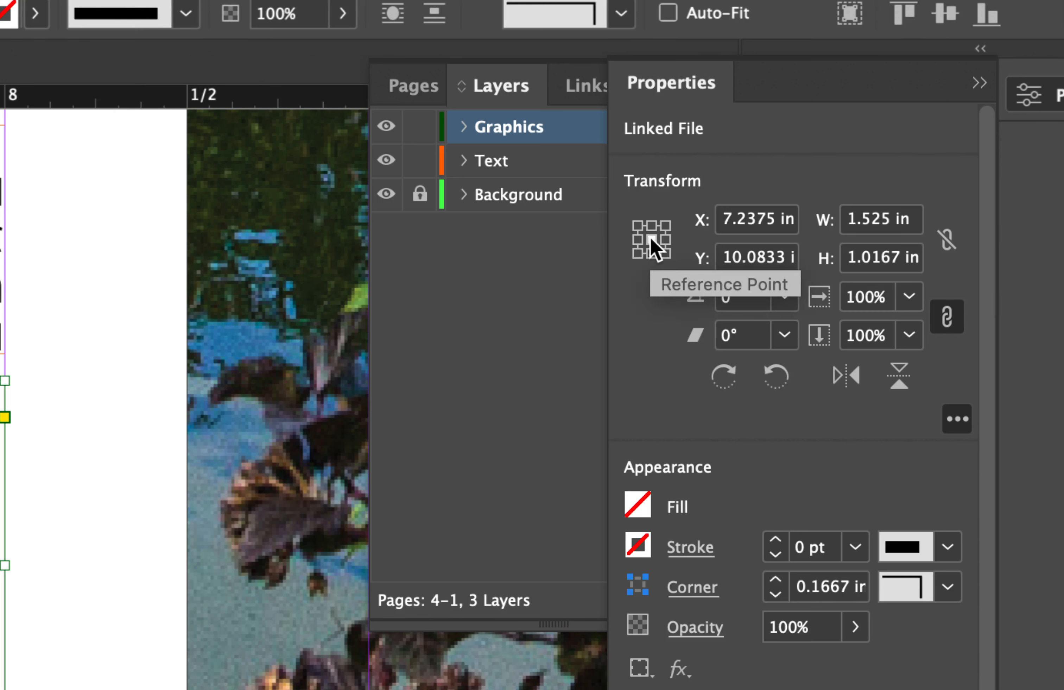
click(785, 298)
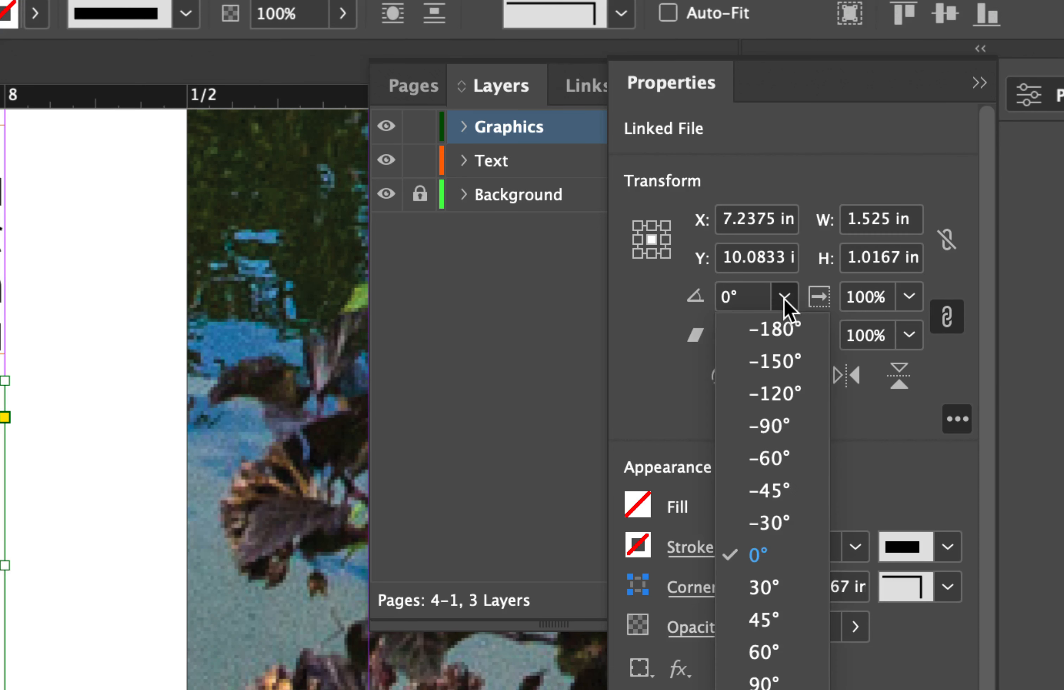
click(782, 332)
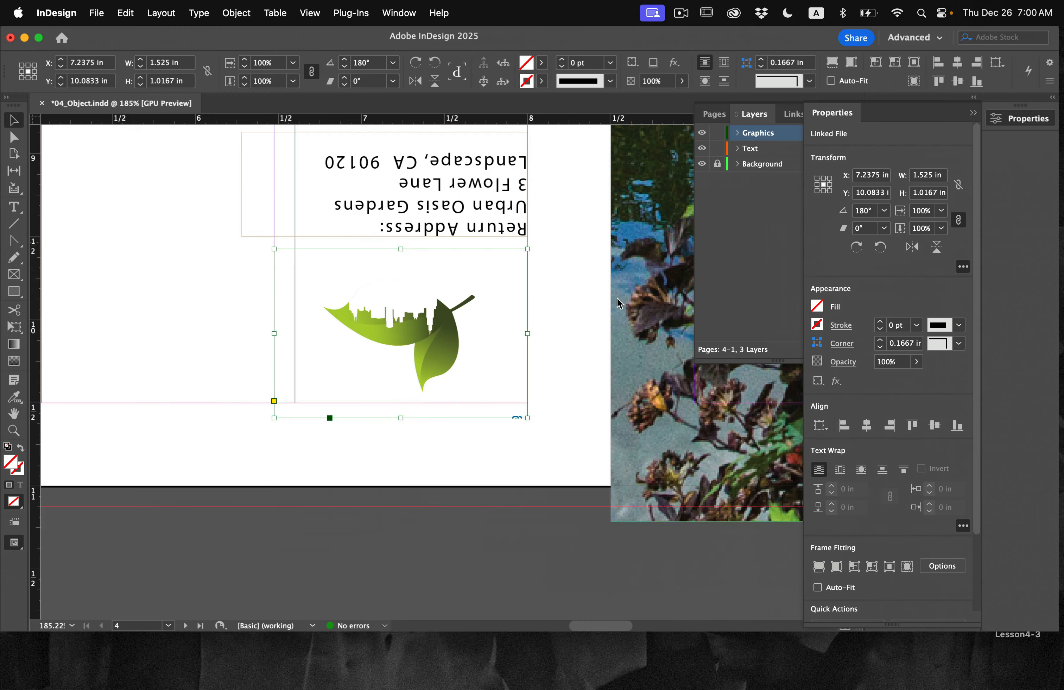
click(541, 402)
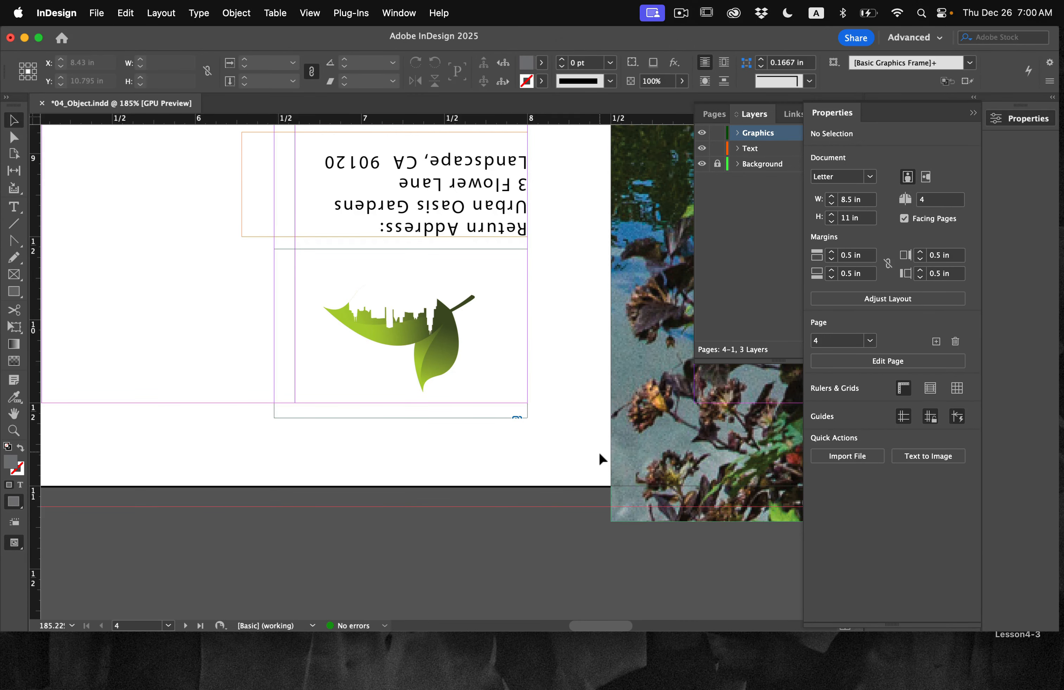
Nudge the upside-down logo upward until the leaf sits close to the return-address text without overlapping it, and deselect it
click(391, 388)
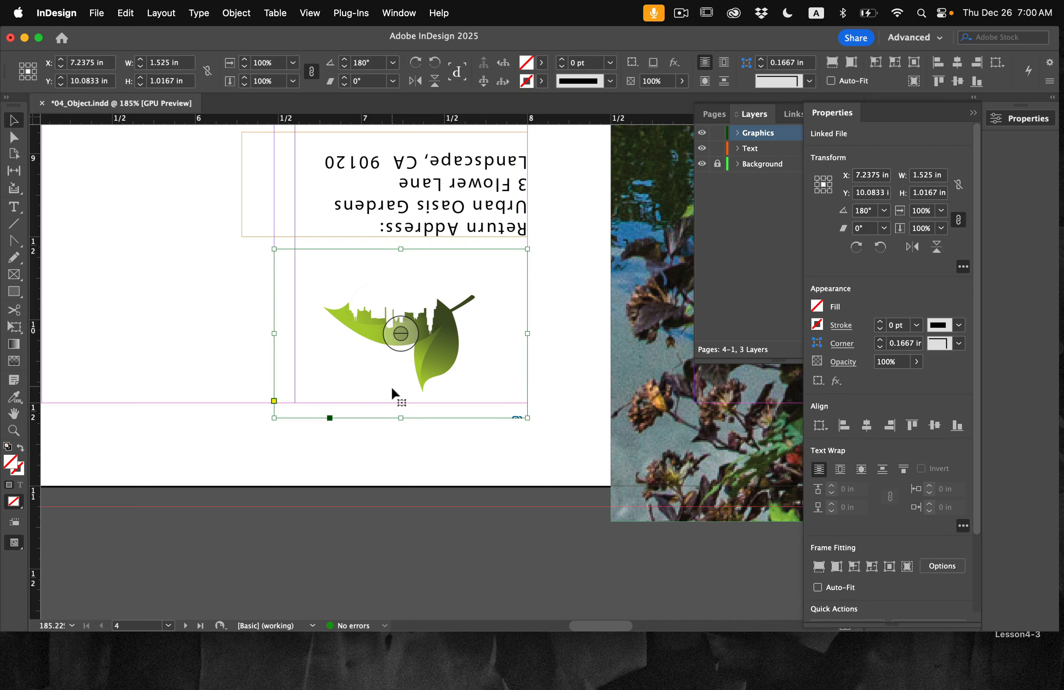
key(Up)
key(Up)
key(Up)
key(Up)
key(Up)
key(Up)
key(Up)
key(Up)
key(Up)
key(Up)
key(Up)
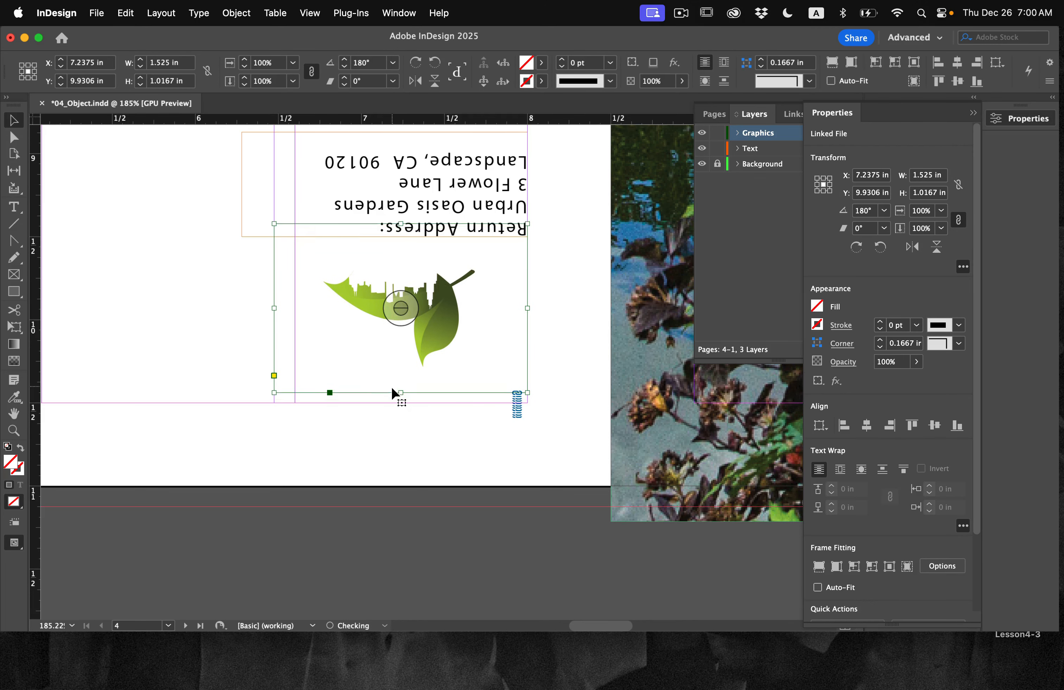
key(Up)
key(Up)
key(Up)
key(Up)
key(Up)
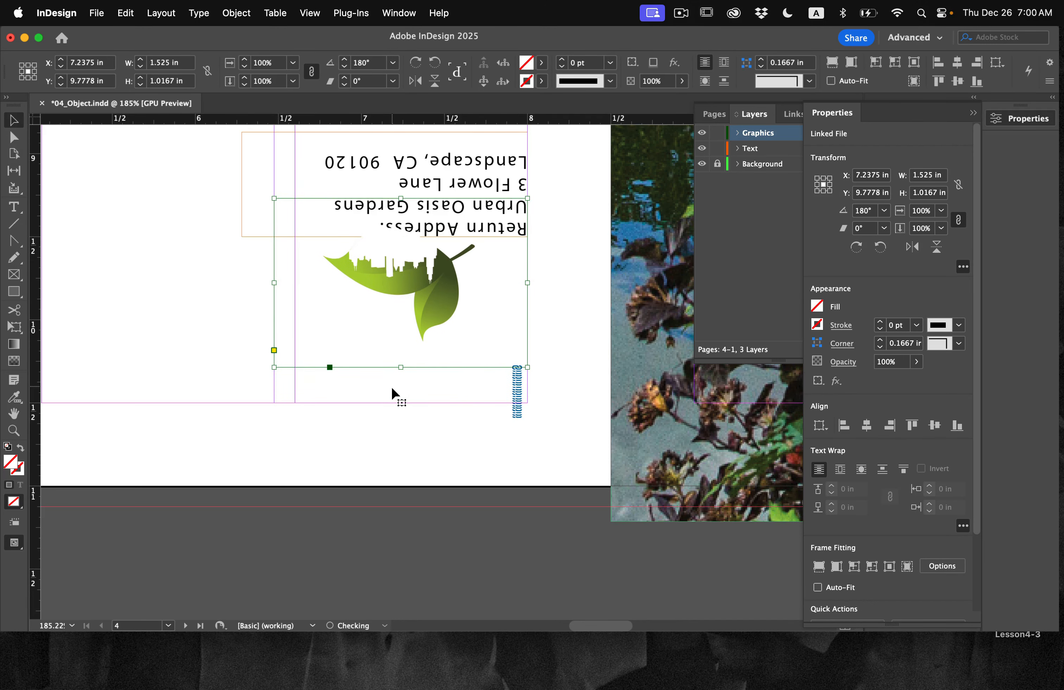
key(Down)
key(Down)
key(Down)
click(409, 422)
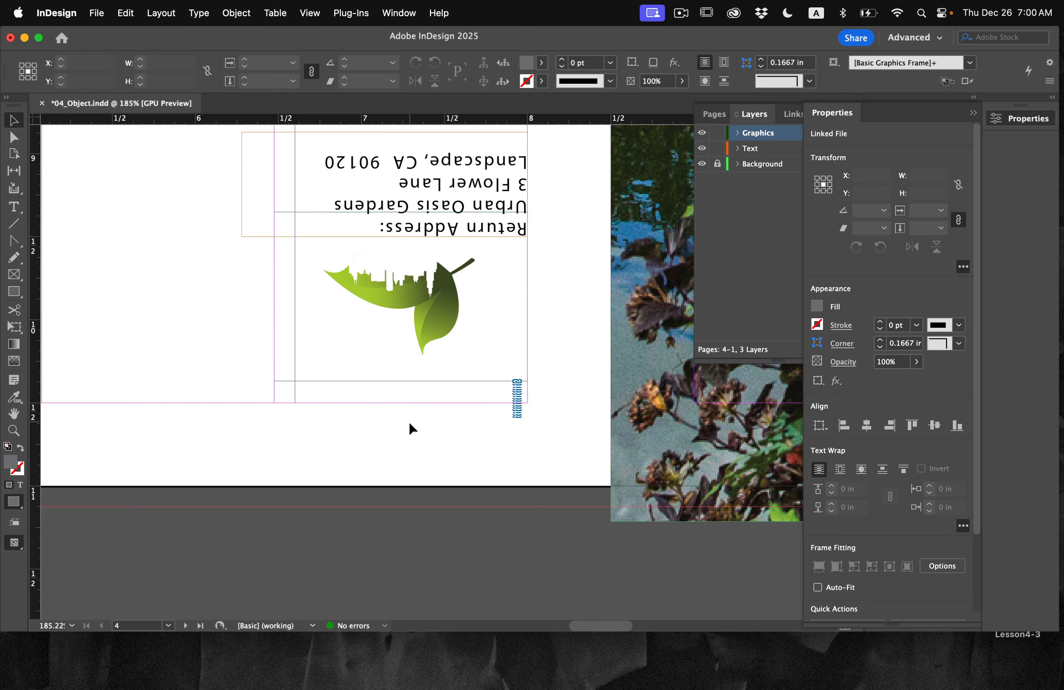
Rotate the White Calla Lily image inside its frame on page 4 to about -61.5°
scroll(410, 422, down, 5)
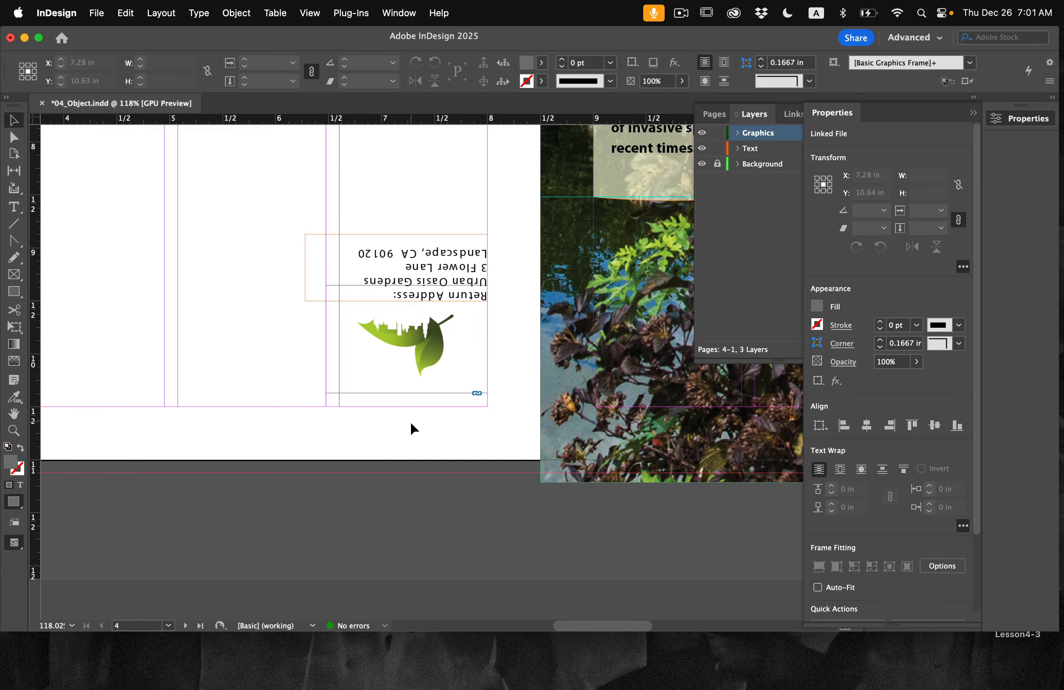
scroll(411, 422, up, 8)
scroll(411, 421, up, 10)
scroll(411, 421, left, 2)
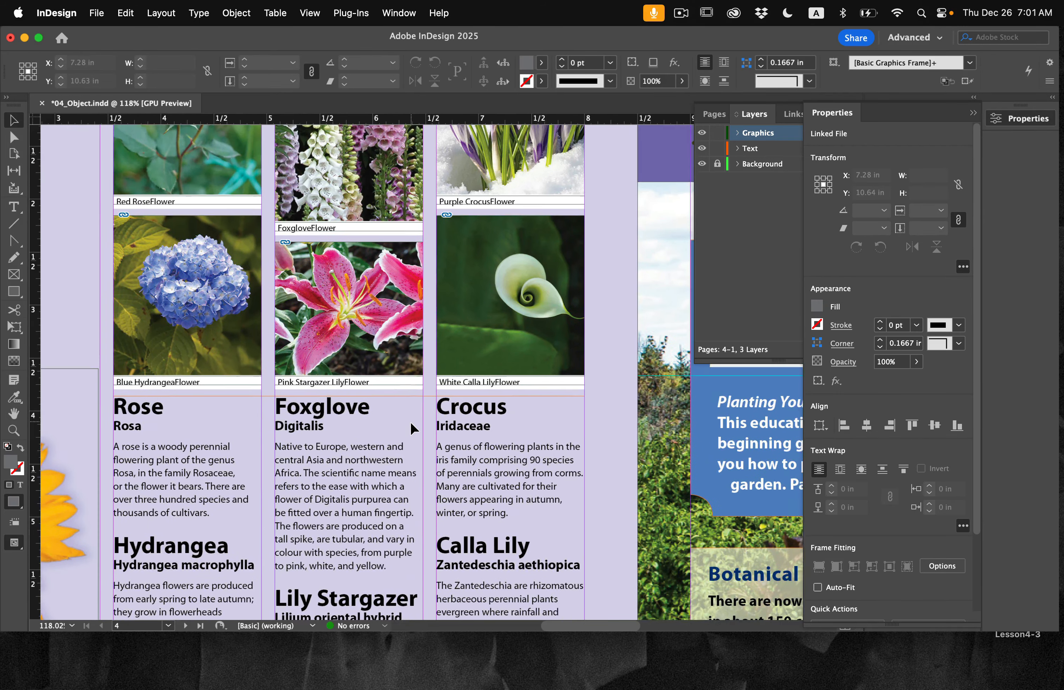
scroll(535, 419, up, 3)
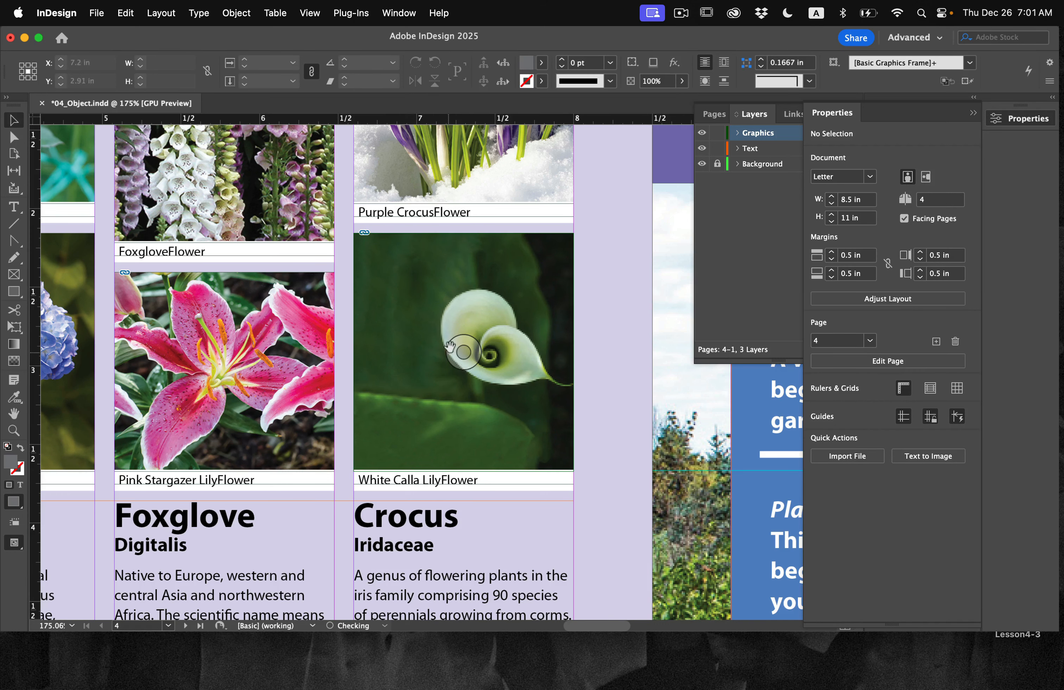
click(466, 354)
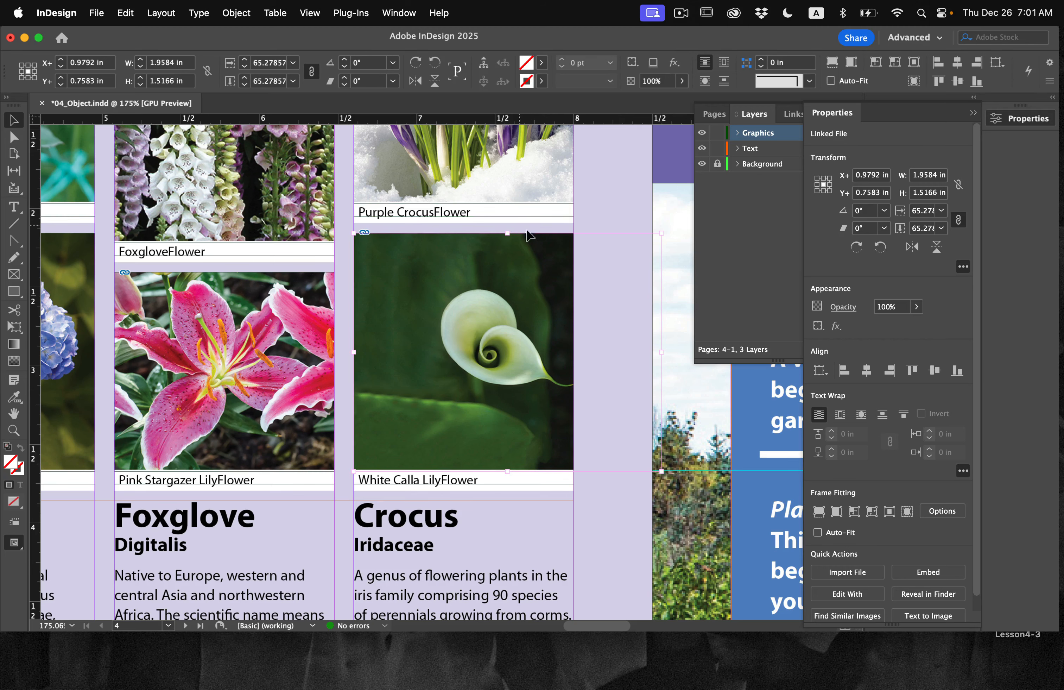
key(alt+shift+super+0)
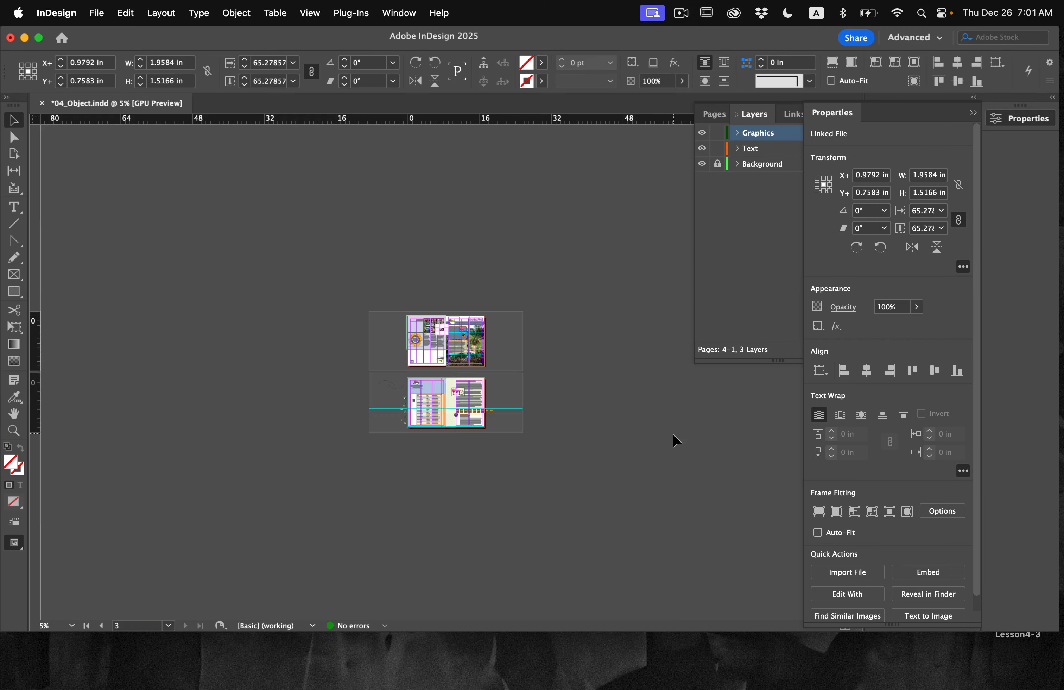
key(super+0)
key(super+equal)
key(super+equal)
key(super+equal)
key(super+equal)
key(super+equal)
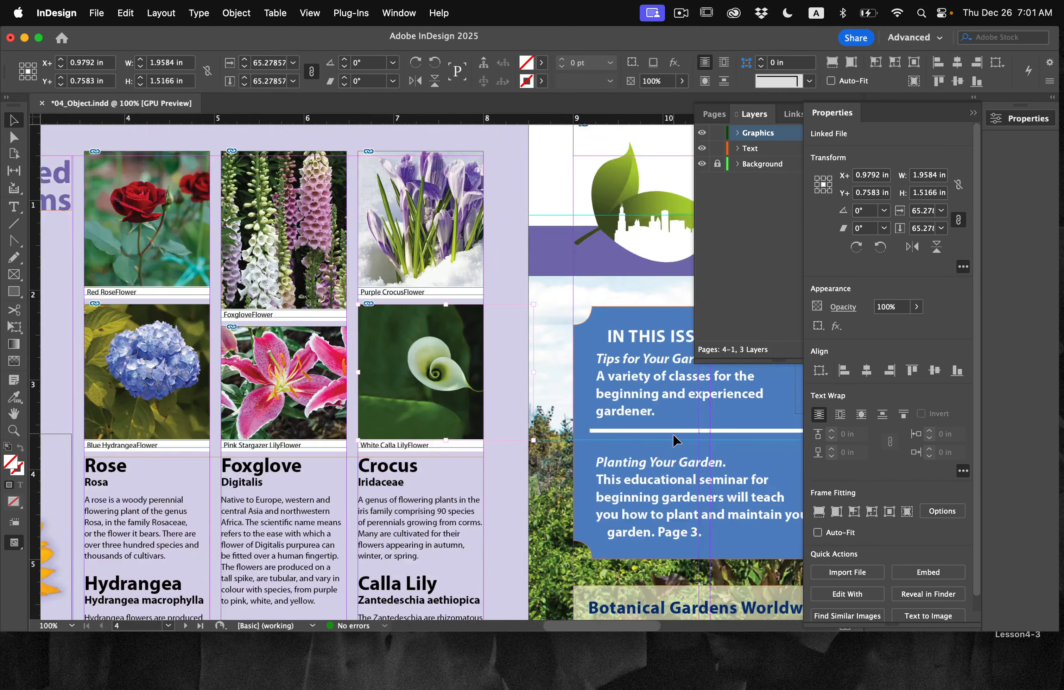
key(super+equal)
key(super+equal)
key(super+equal)
key(super+minus)
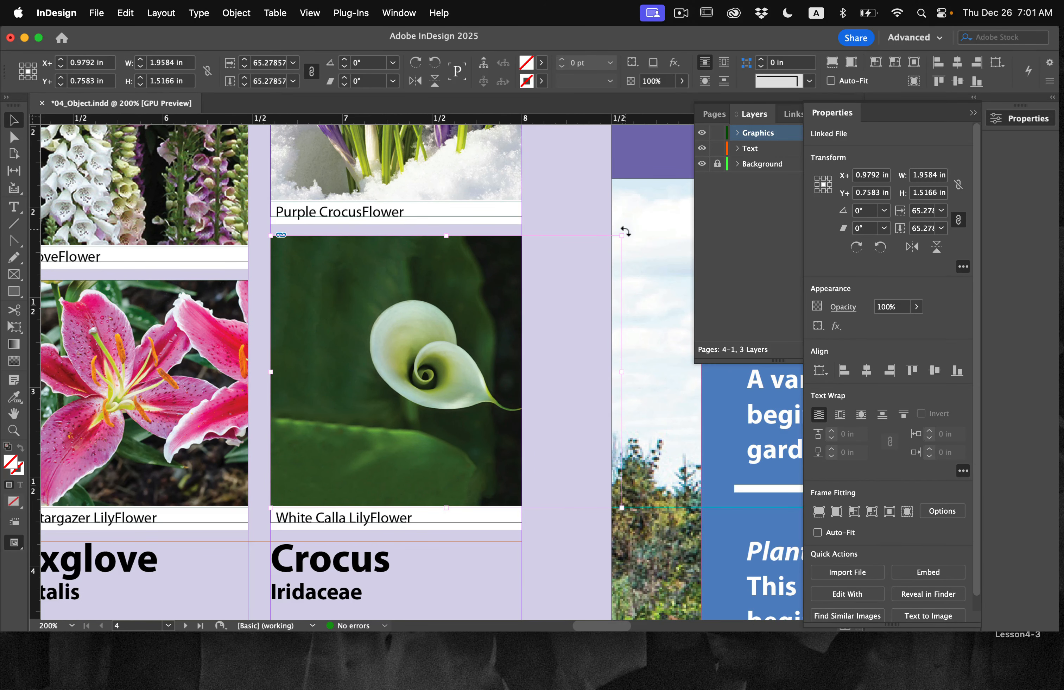
drag(626, 231, 651, 469)
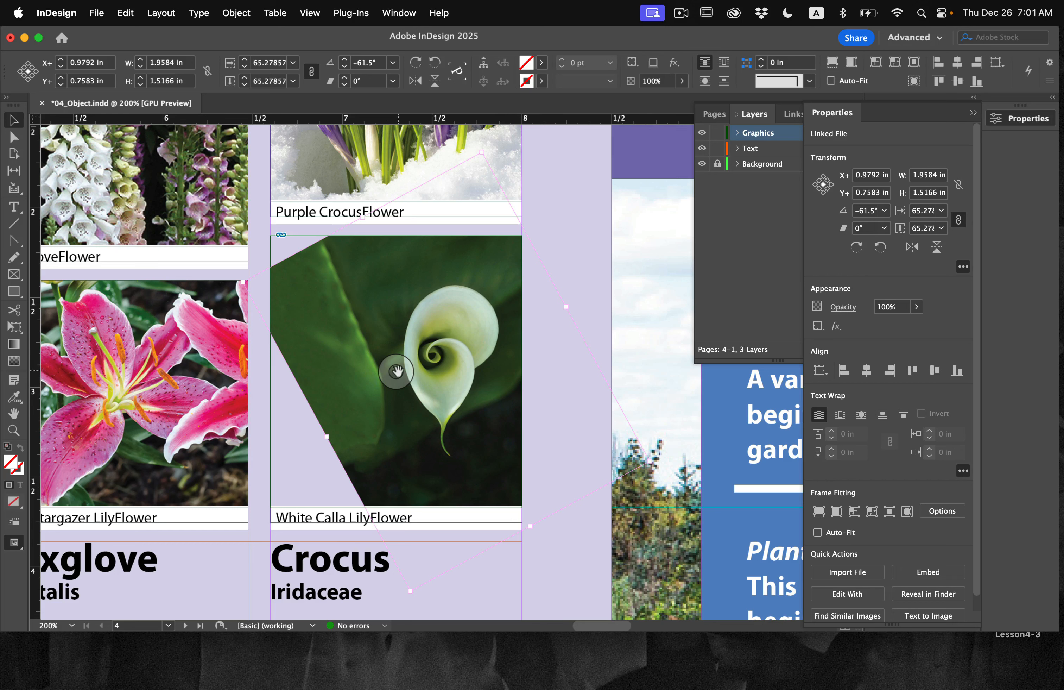
Reposition the rotated calla lily image and enlarge it to about 87.87% so it fills its frame, and save the document
drag(396, 371, 357, 370)
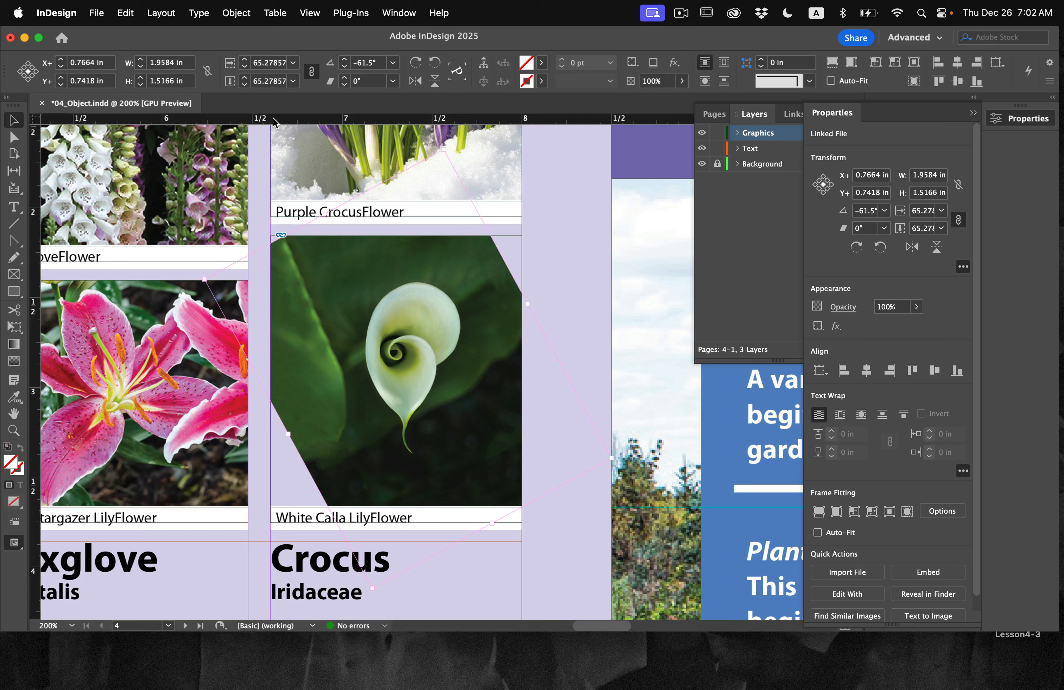
drag(528, 304, 589, 270)
drag(400, 371, 360, 391)
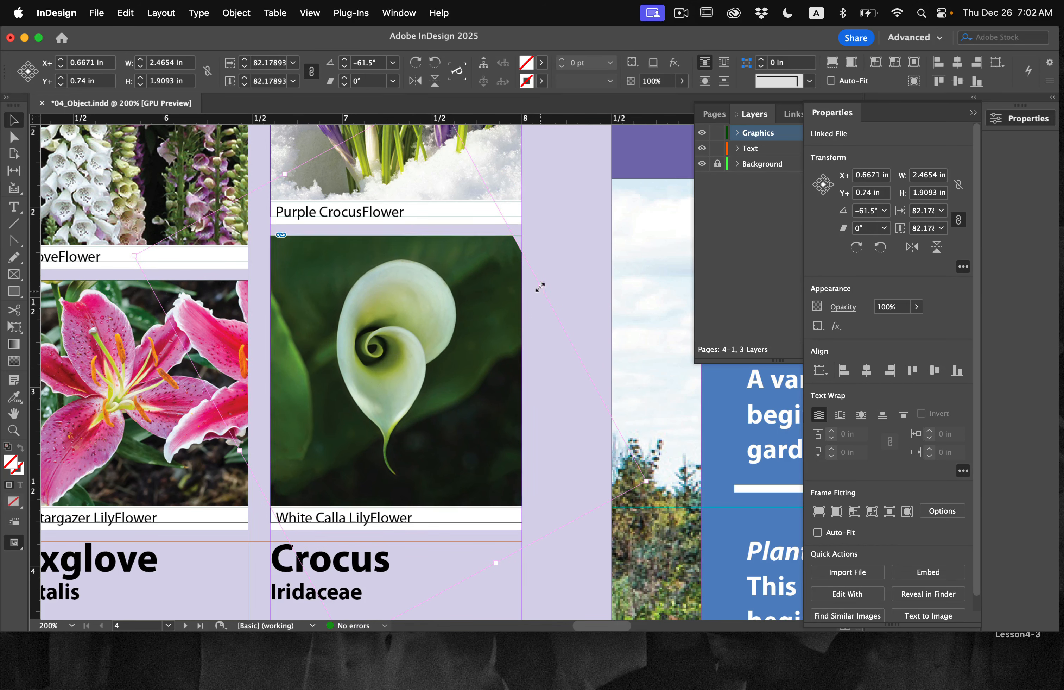
drag(540, 286, 558, 270)
key(super+s)
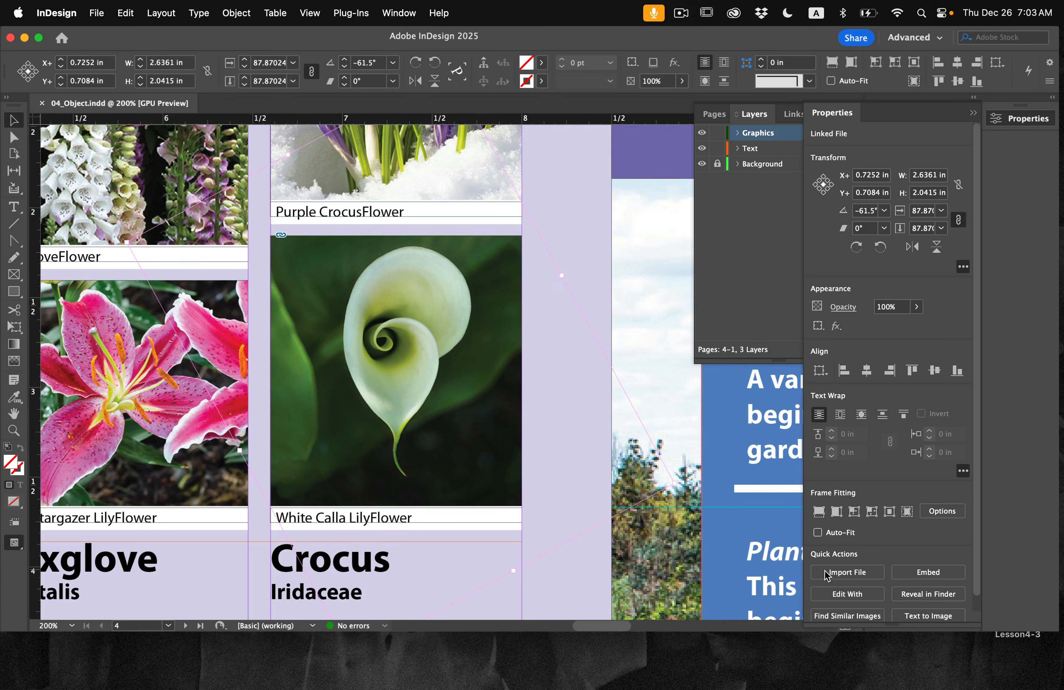
Nudge the leaf logo on page 2 slightly down, add the Partial Class Calendar text frame to the selection, and save the document
key(super+0)
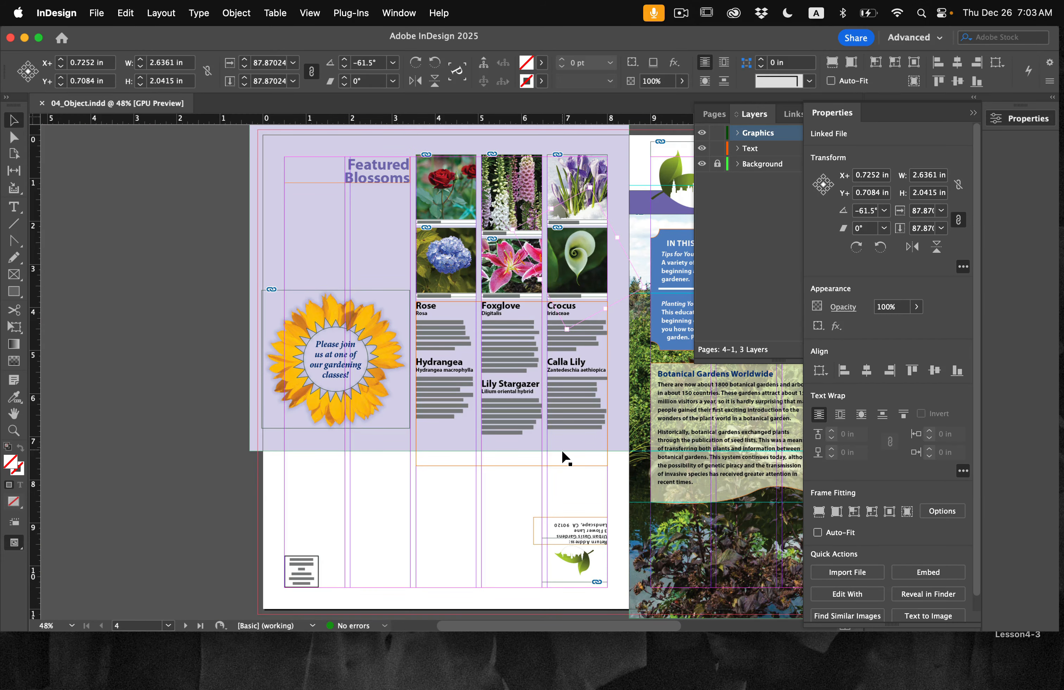
scroll(562, 451, down, 15)
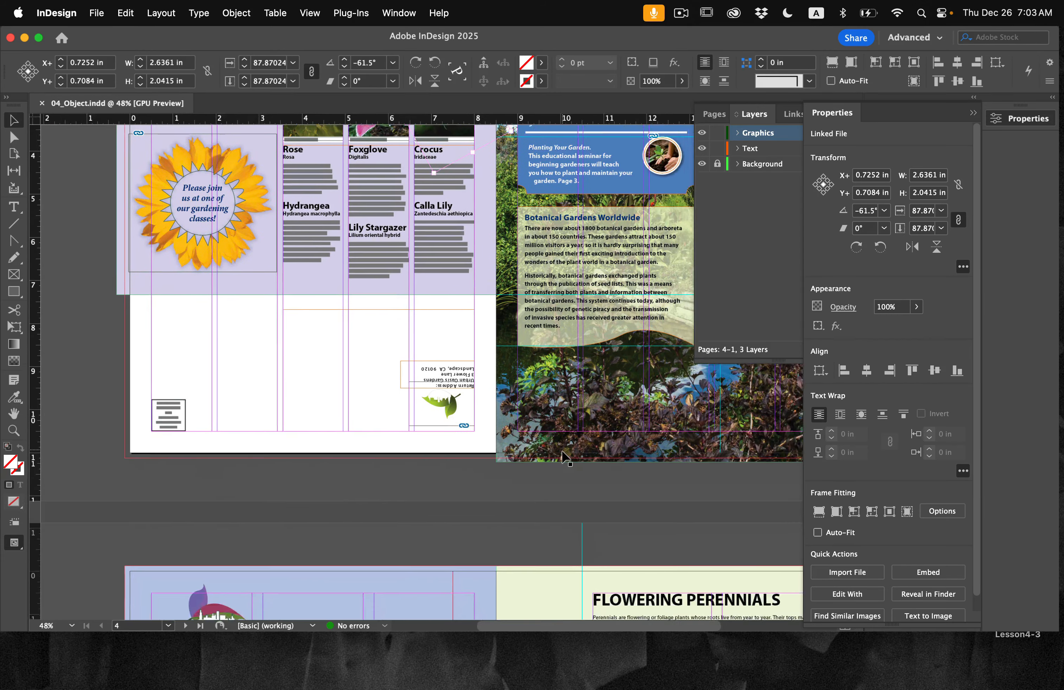
scroll(562, 452, up, 5)
scroll(561, 451, left, 2)
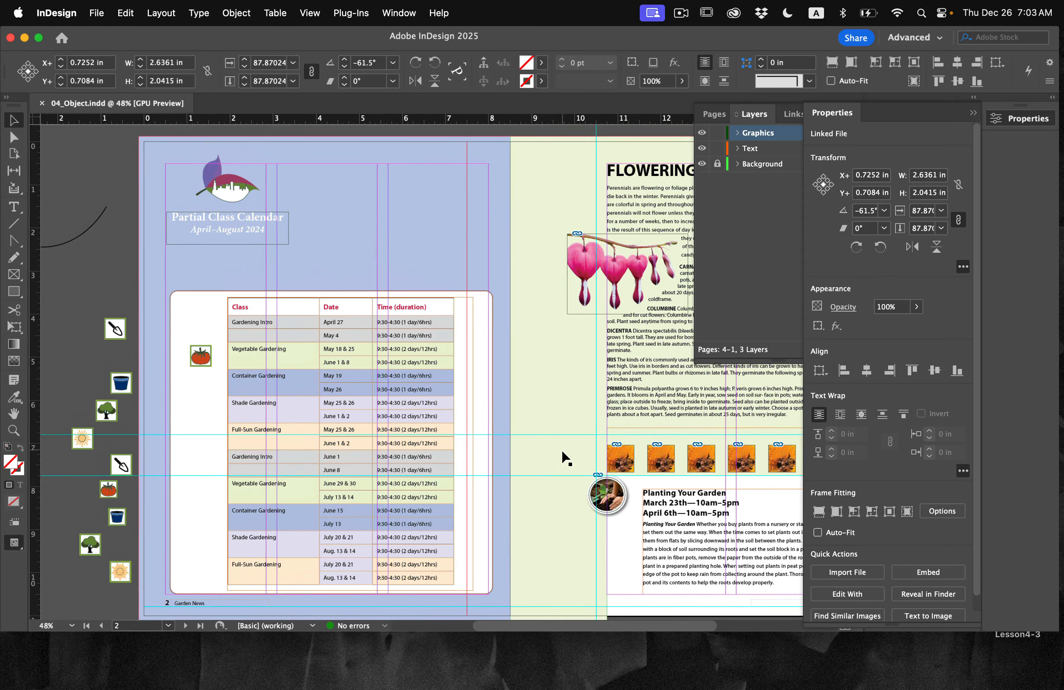
scroll(202, 235, up, 3)
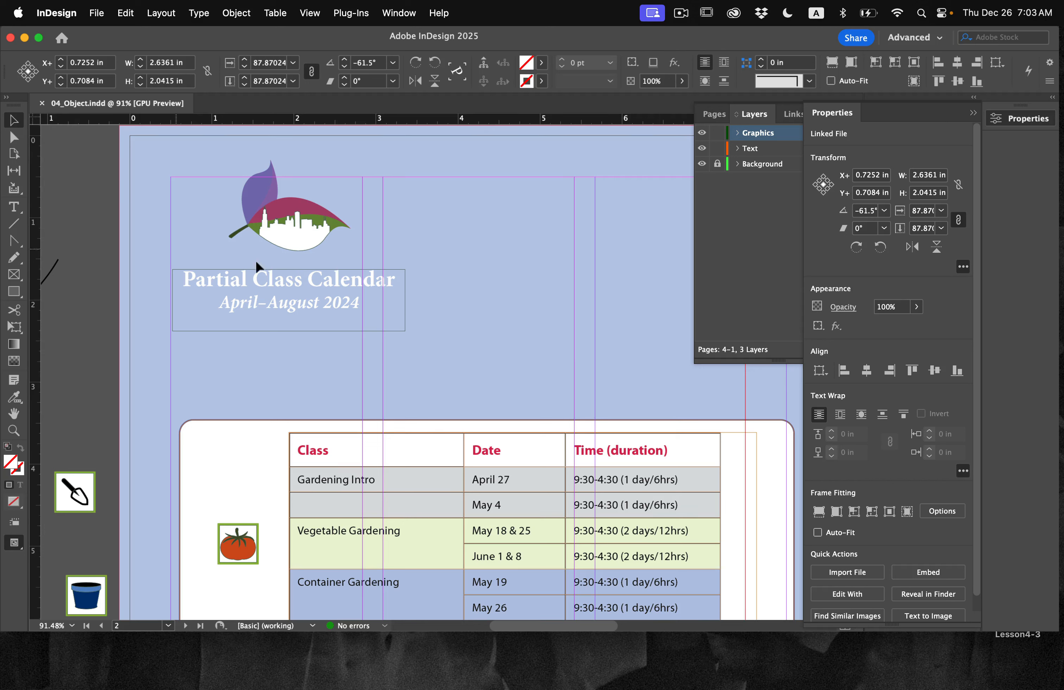
click(327, 228)
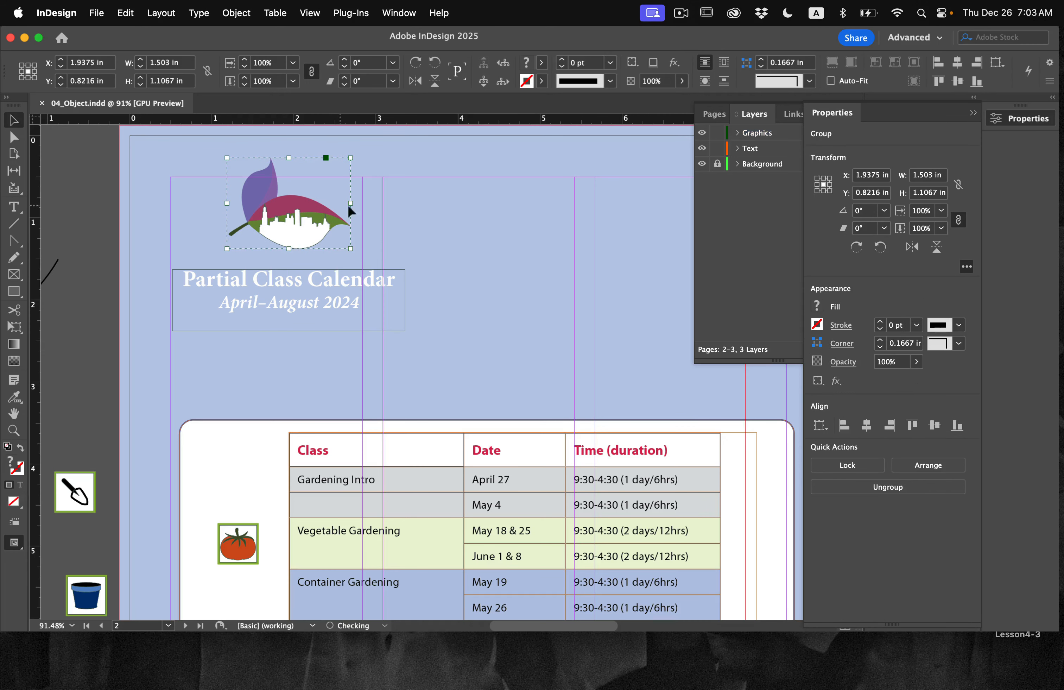
key(super+s)
shift+click(338, 281)
key(Down)
key(super+s)
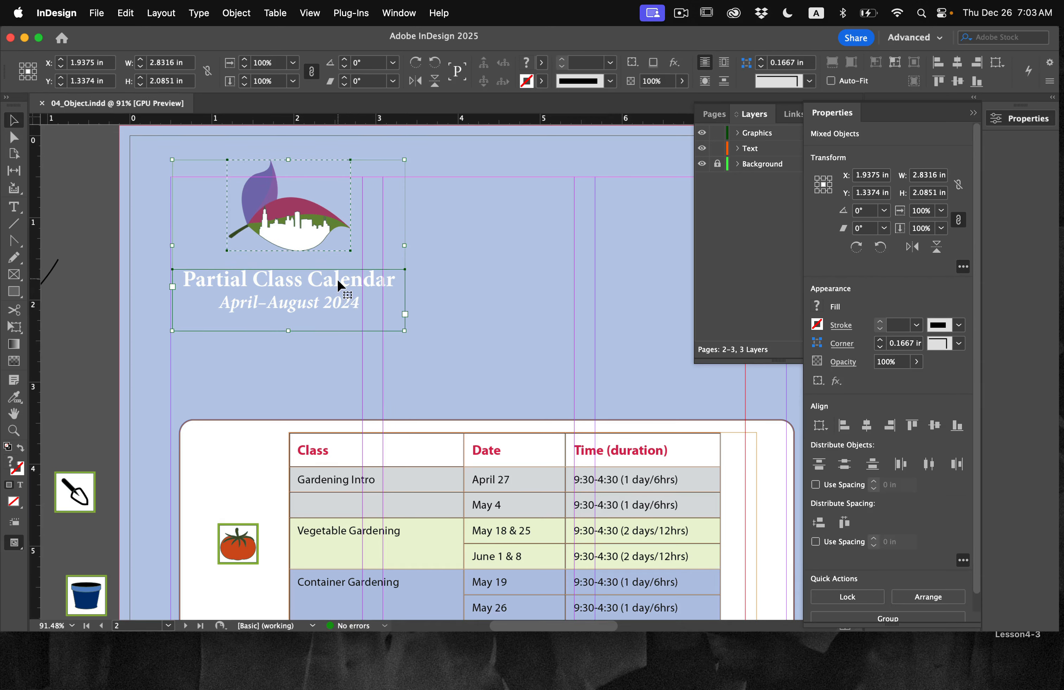
Centre the leaf logo and Partial Class Calendar text frame horizontally relative to page 2, and deselect them
click(399, 13)
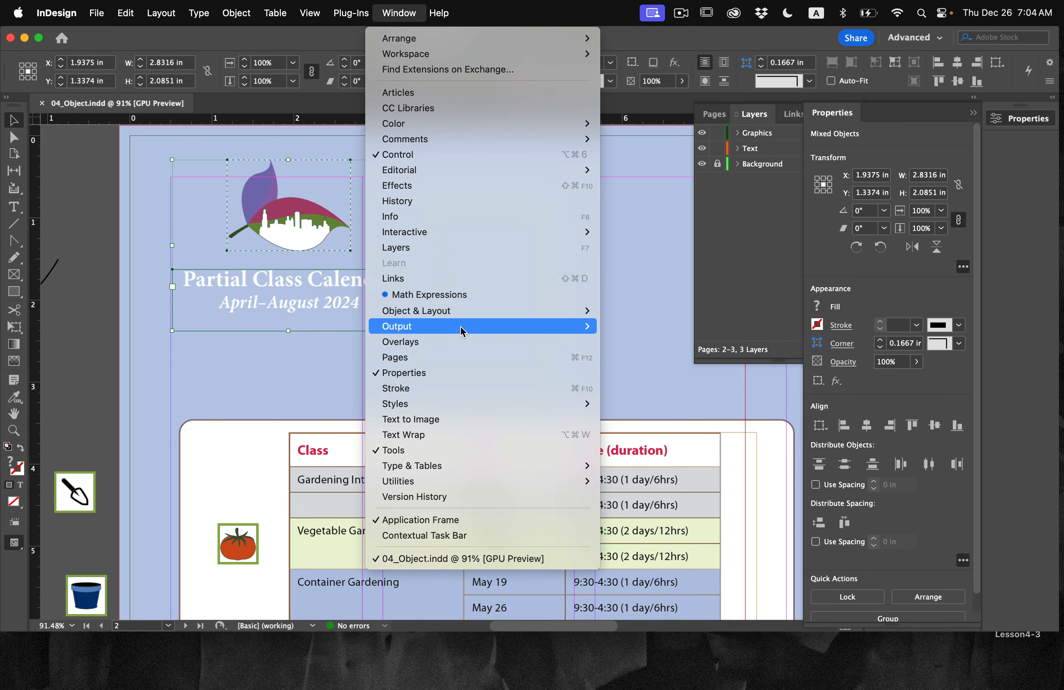
mouse_move(475, 314)
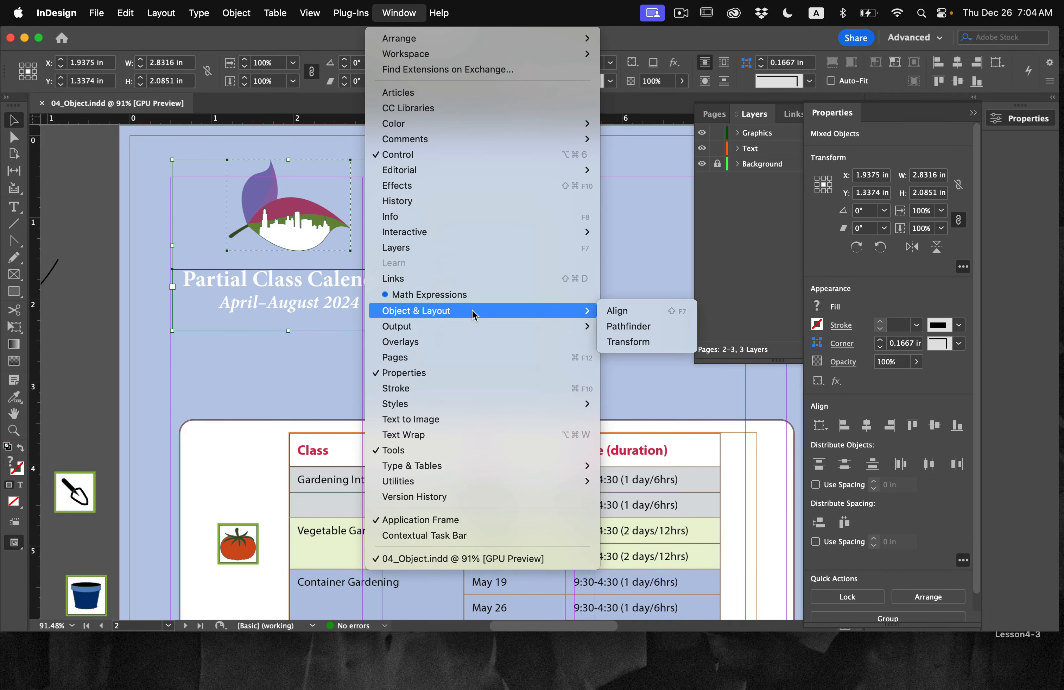
click(640, 312)
drag(469, 132, 557, 207)
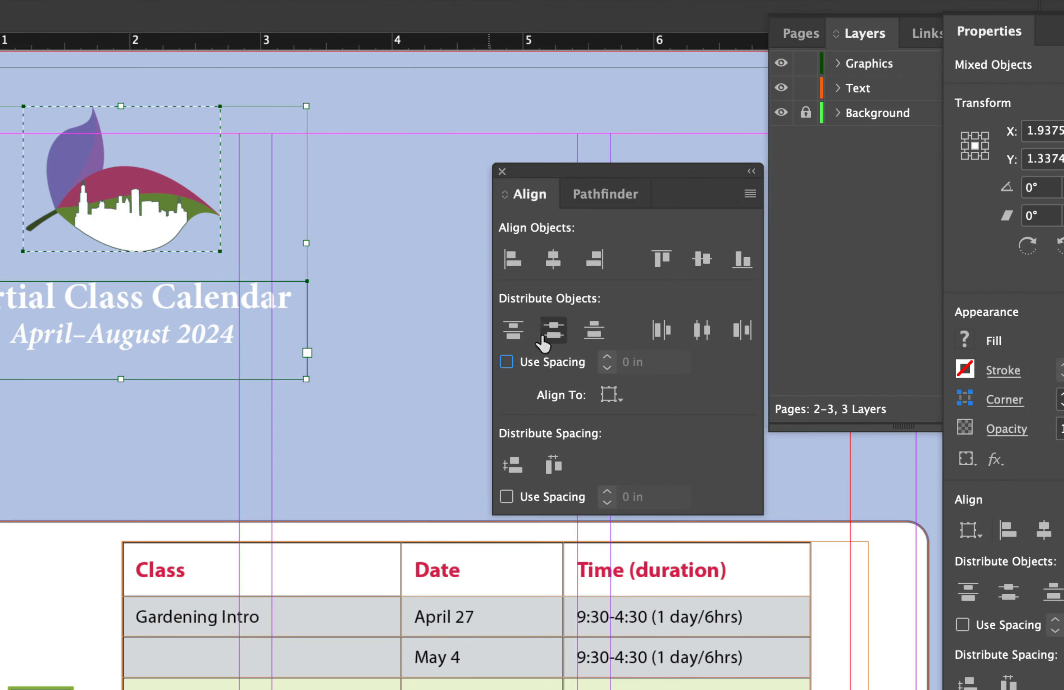
click(614, 397)
click(679, 476)
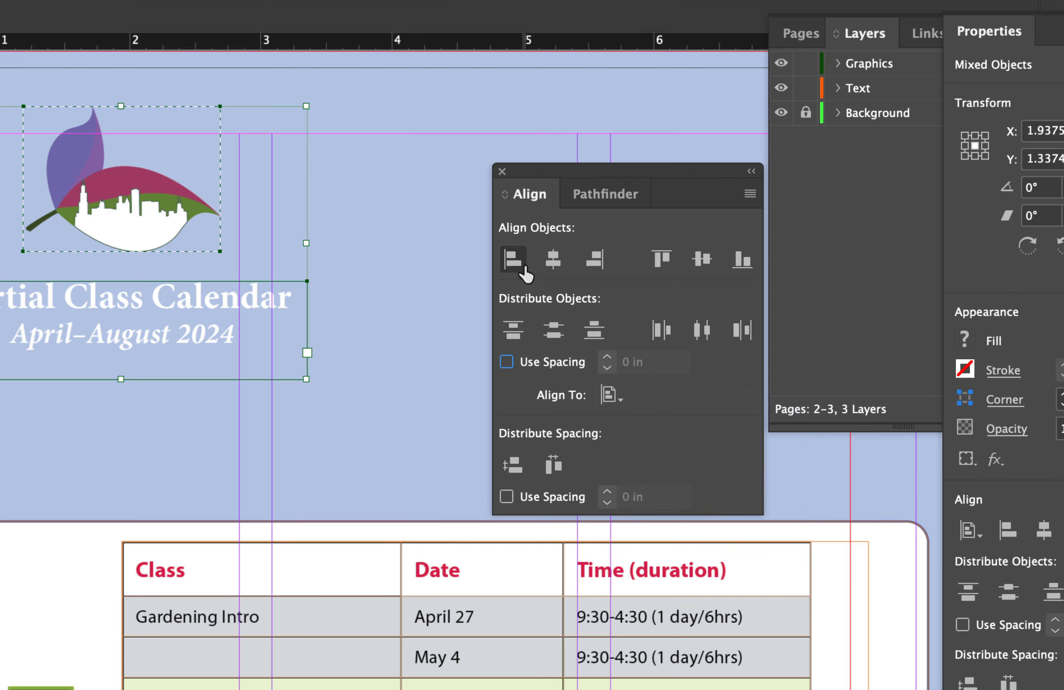
click(553, 259)
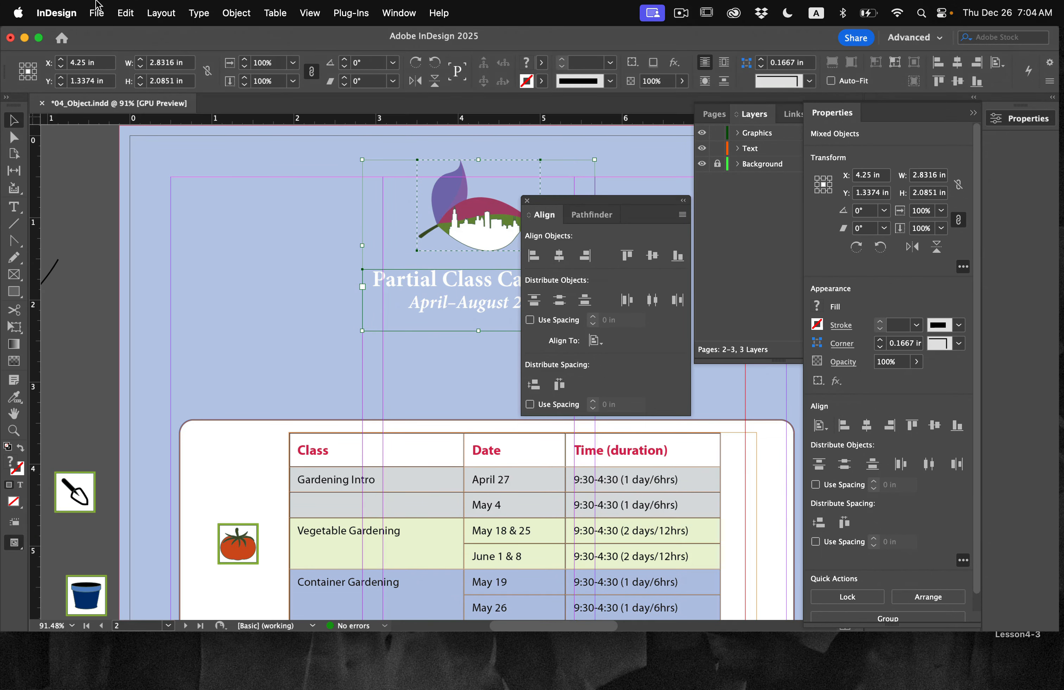
click(125, 13)
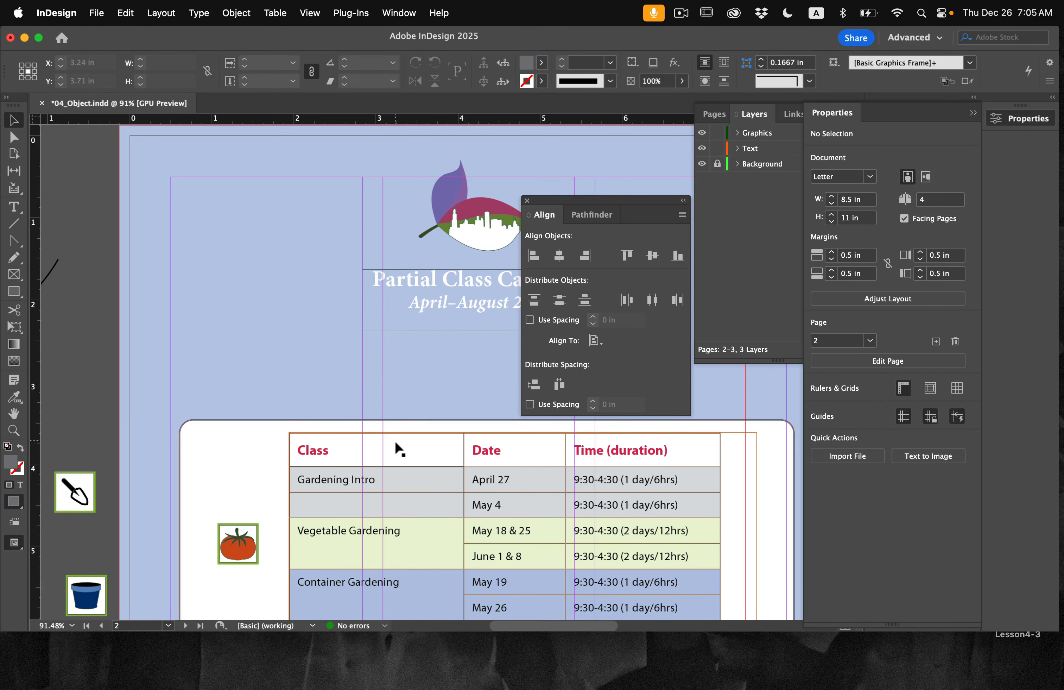
Make the Graphics layer active and lock the Text layer for work on the icons beside the class table
scroll(395, 440, down, 5)
scroll(396, 440, left, 3)
scroll(395, 440, down, 10)
scroll(395, 441, left, 4)
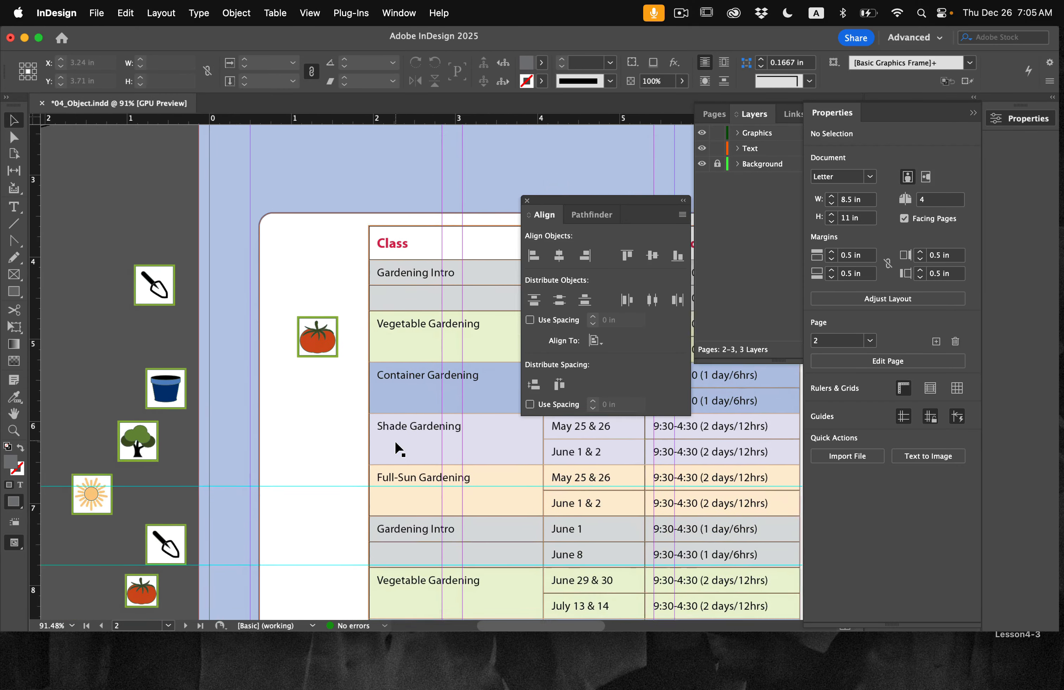
scroll(395, 441, down, 3)
scroll(395, 440, down, 3)
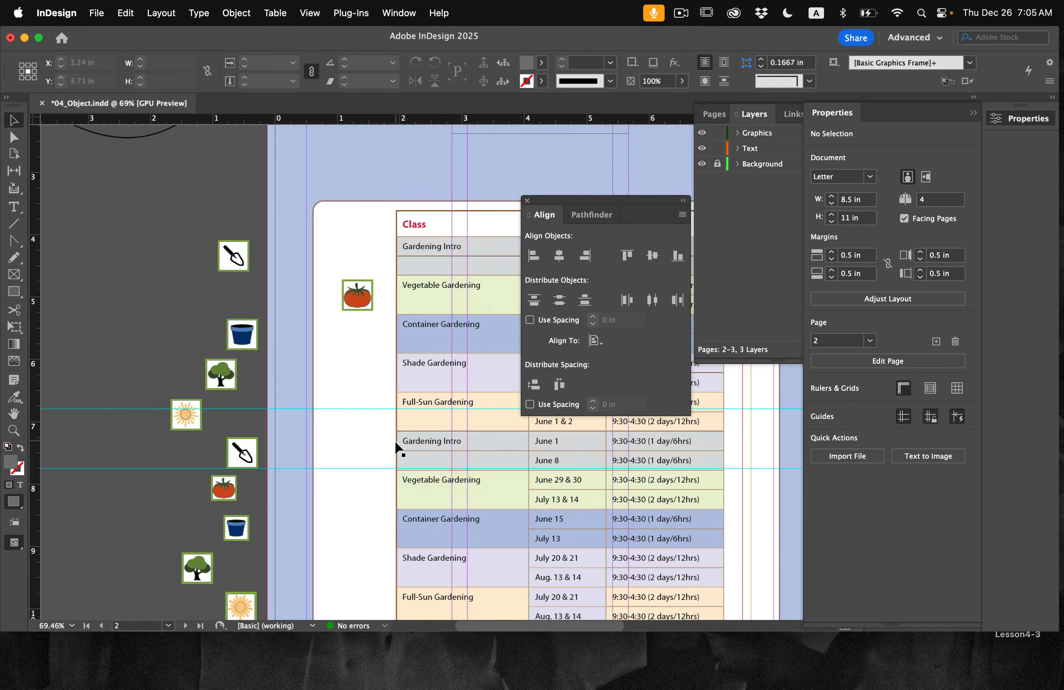
scroll(395, 441, down, 3)
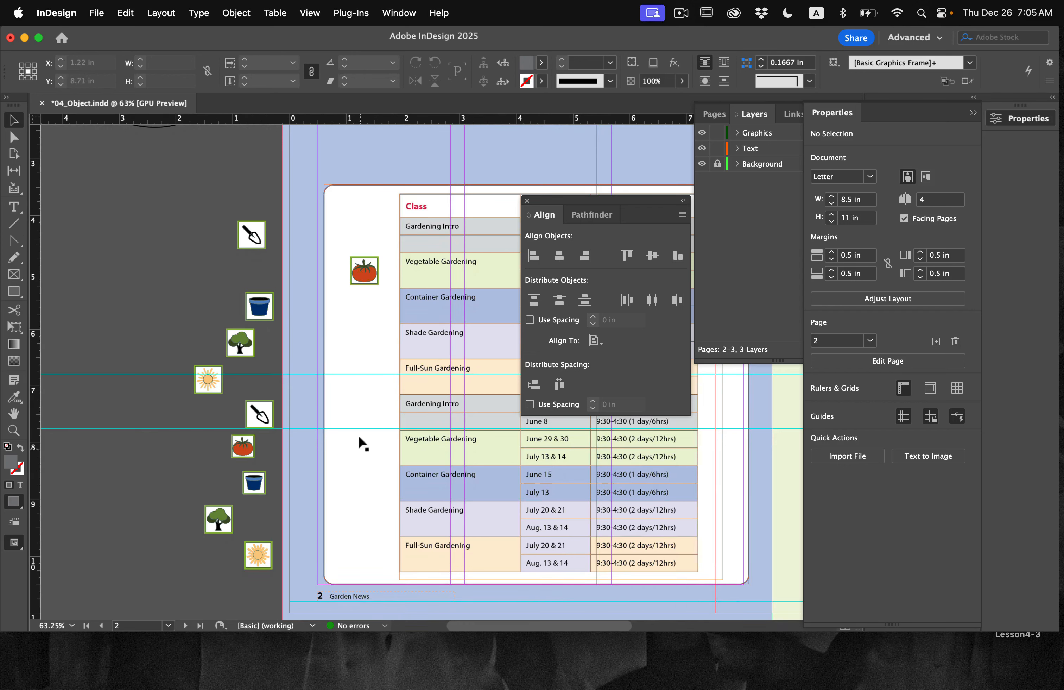
click(757, 133)
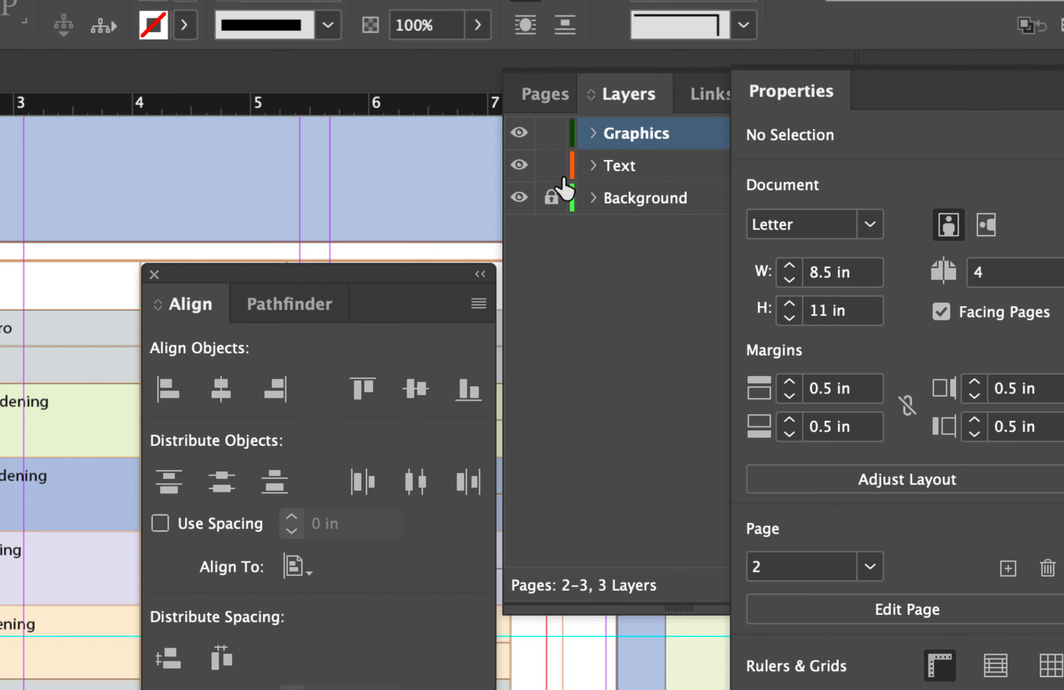
click(552, 165)
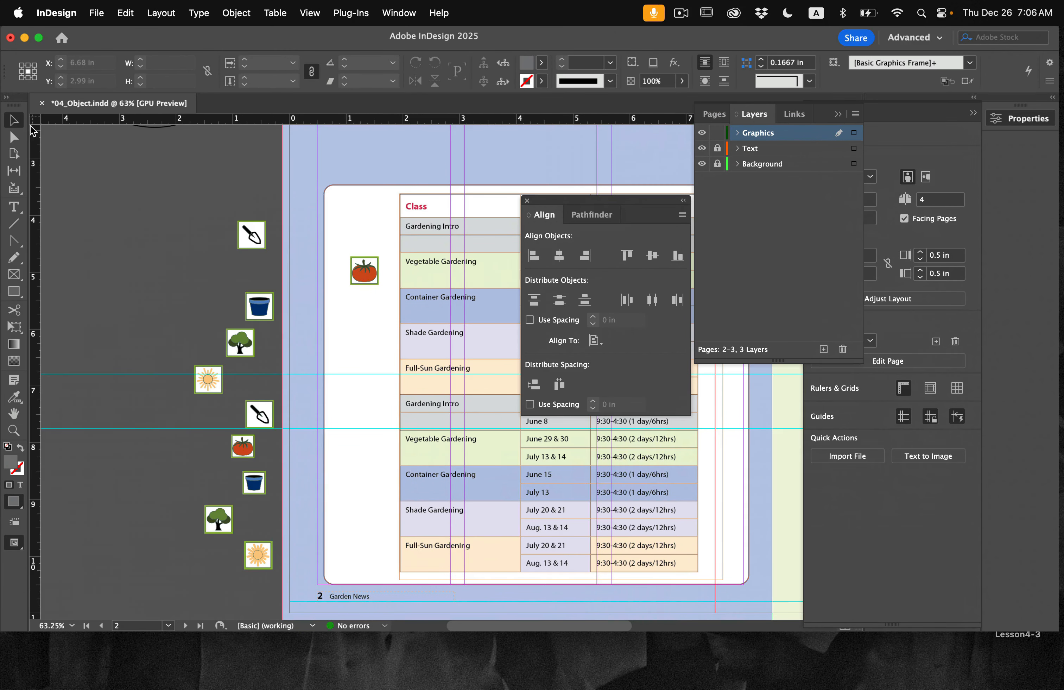
Align the right edges of all the gardening icons, using the upper tomato icon beside the table as key object, and deselect them
drag(153, 179, 387, 564)
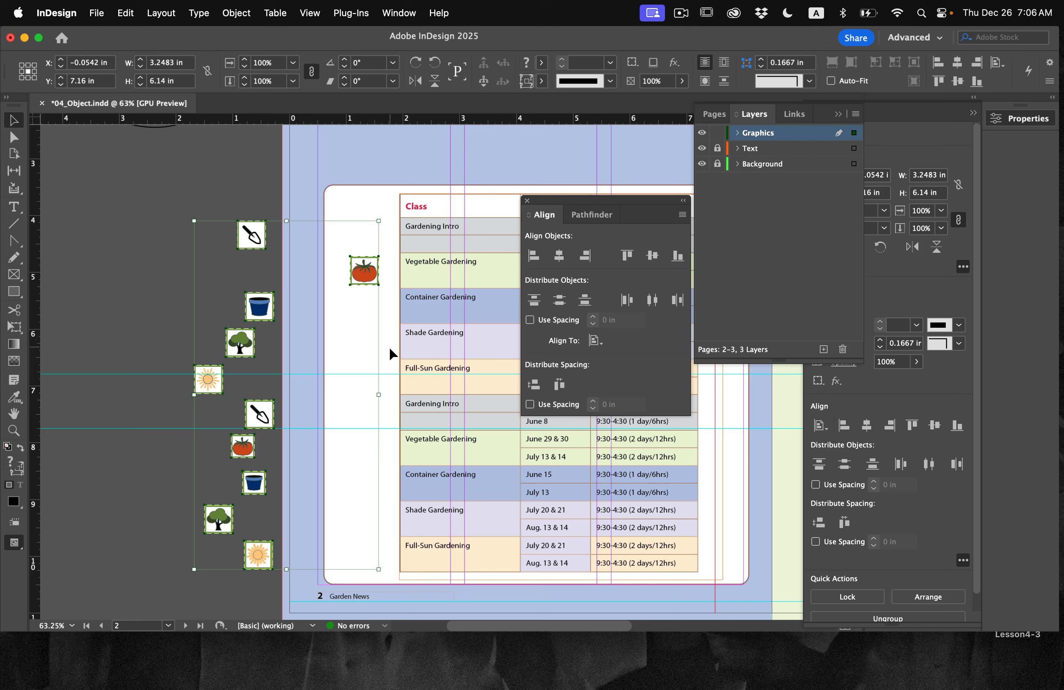
click(355, 279)
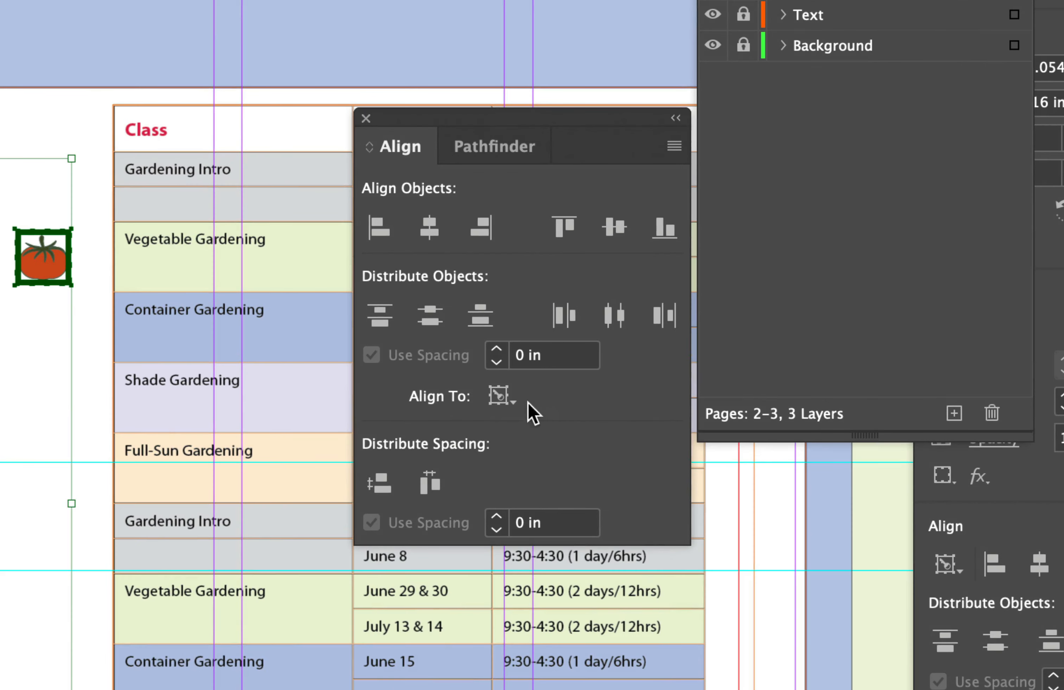
click(595, 340)
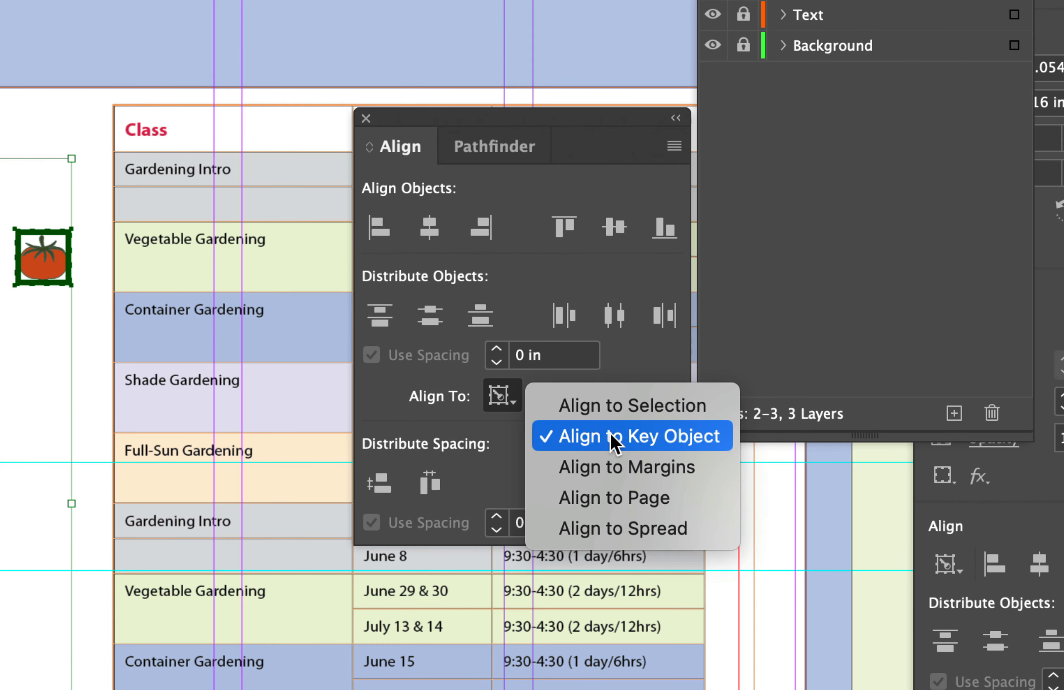
click(499, 397)
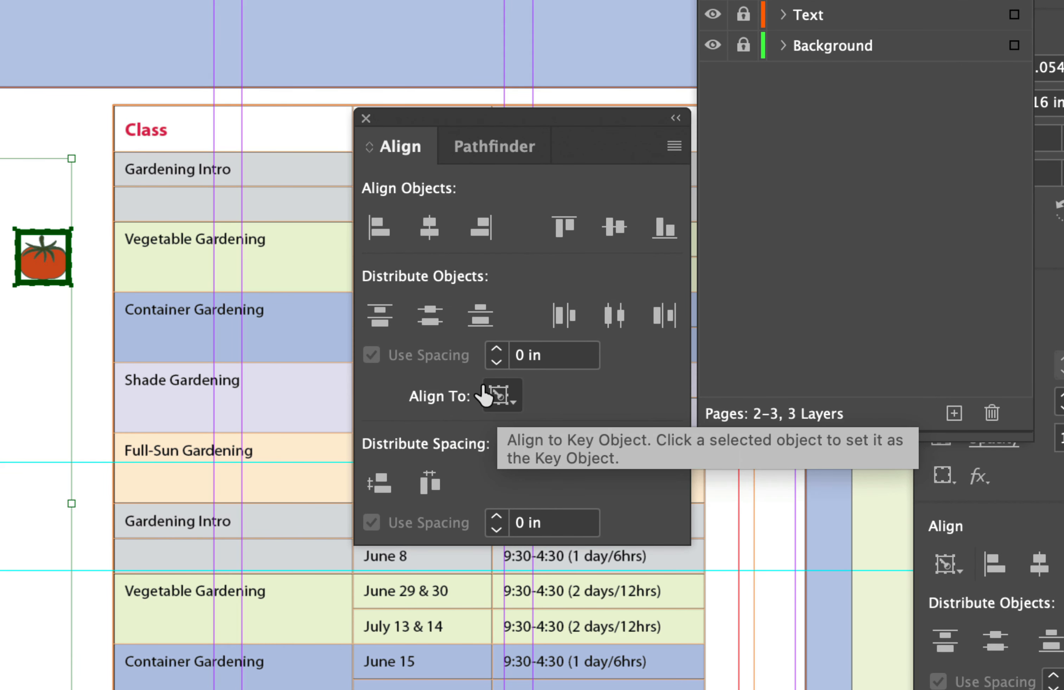
click(479, 230)
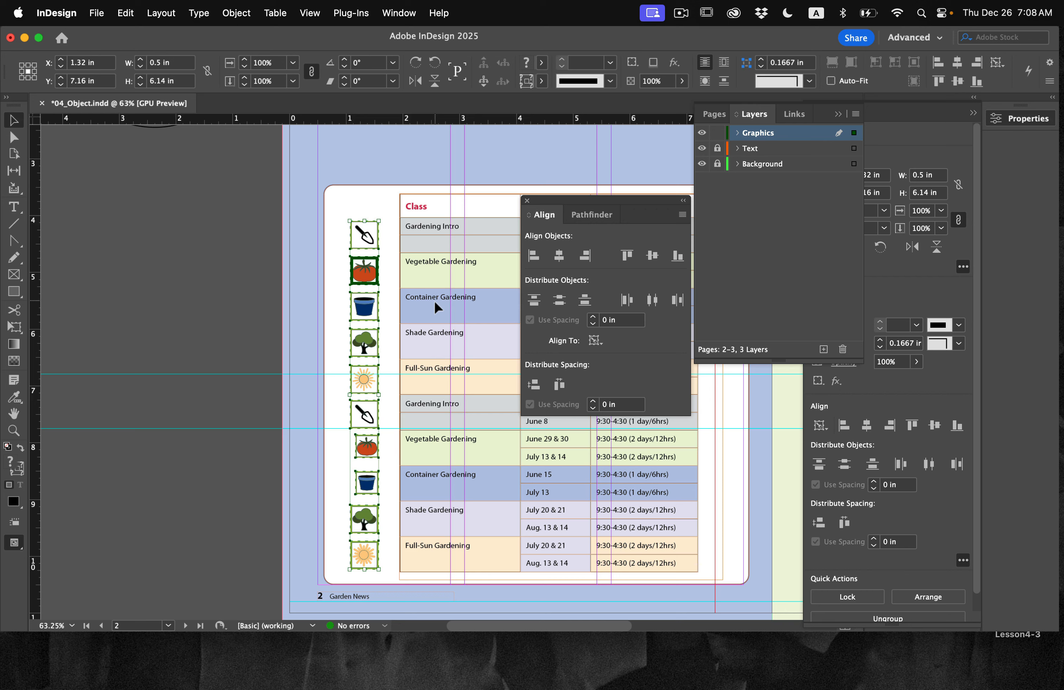
click(253, 506)
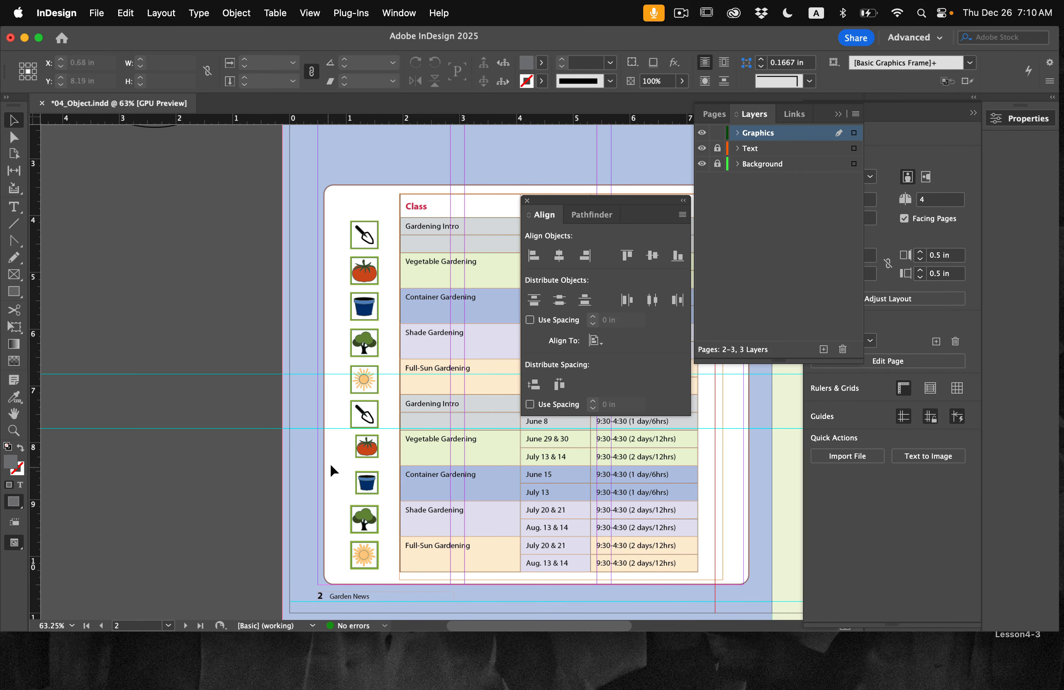
Scale the smaller tomato and flowerpot icons together to about 0.498 in wide, matching the other icons' width, and deselect them
scroll(343, 478, up, 10)
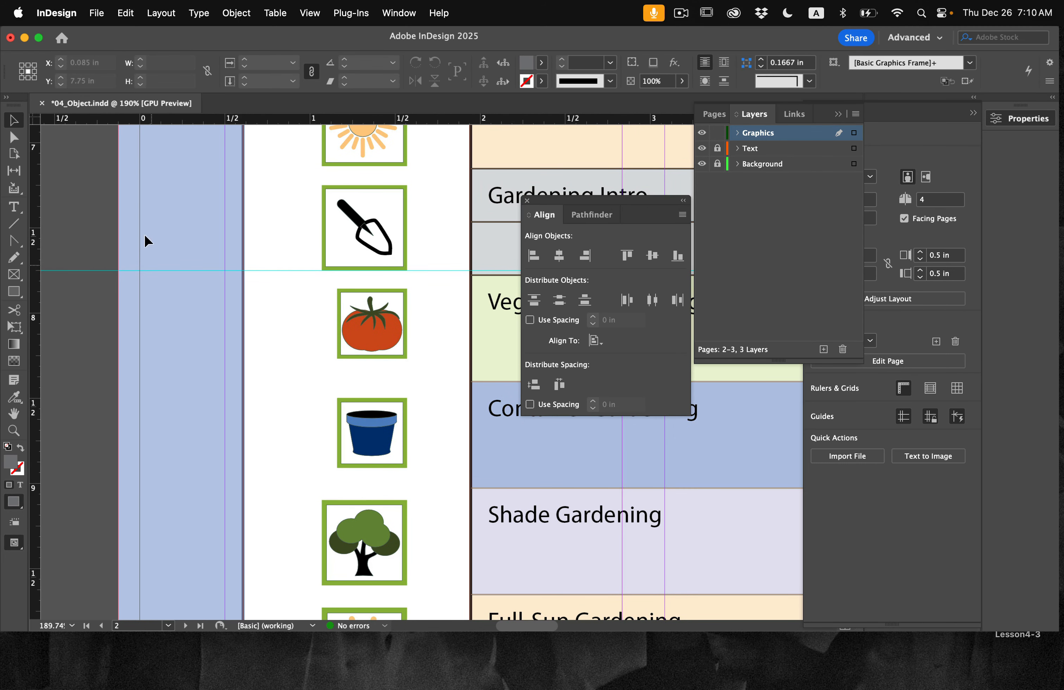
drag(298, 309, 429, 450)
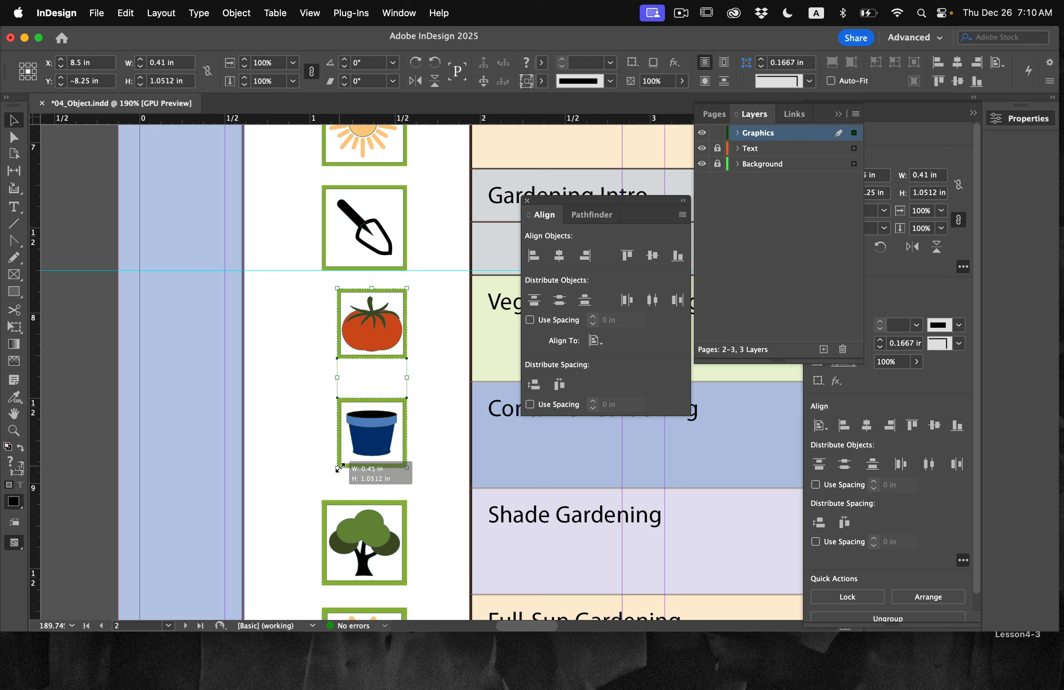
drag(337, 468, 326, 508)
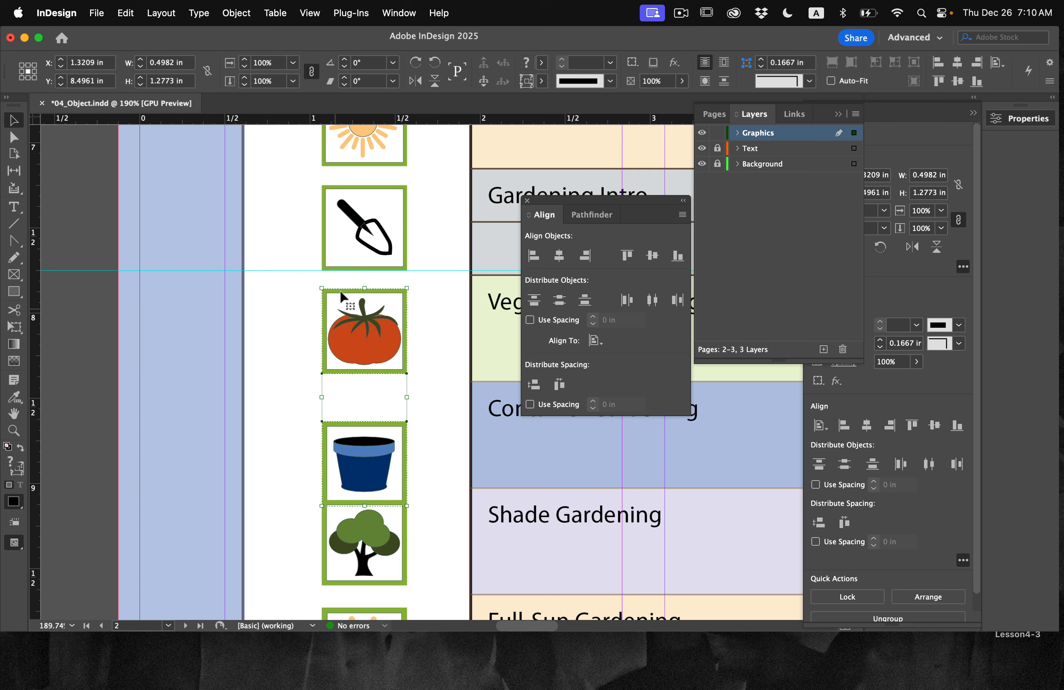
click(160, 366)
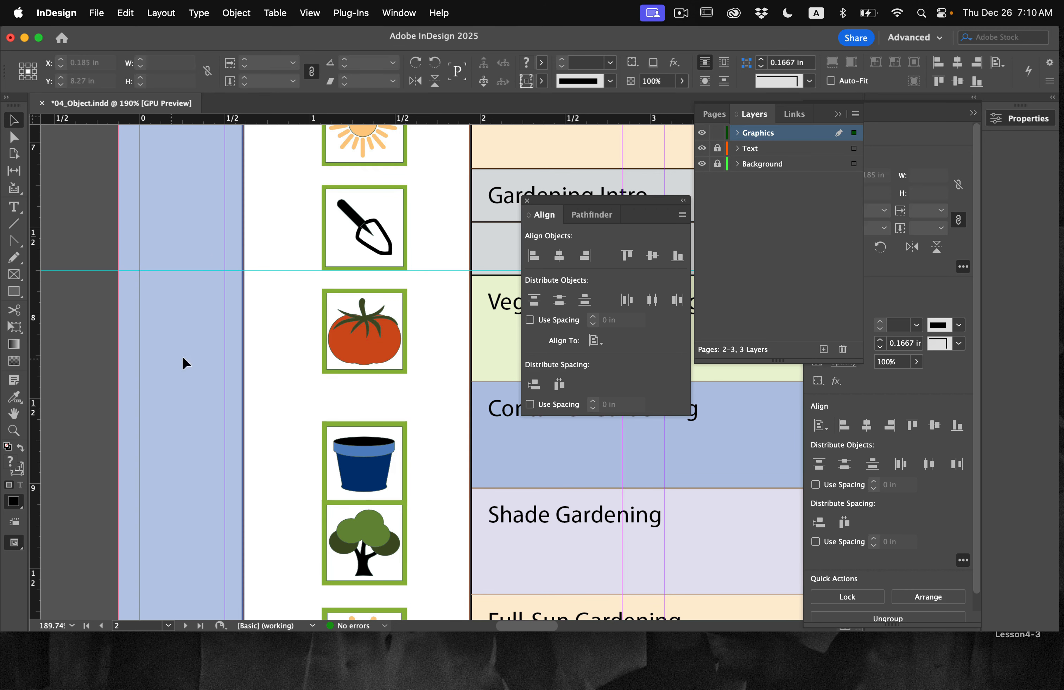
Position the enlarged tomato icon at Y 8.112 in and the flowerpot at Y 8.7297 in, spacing them evenly between the trowel and tree
click(391, 337)
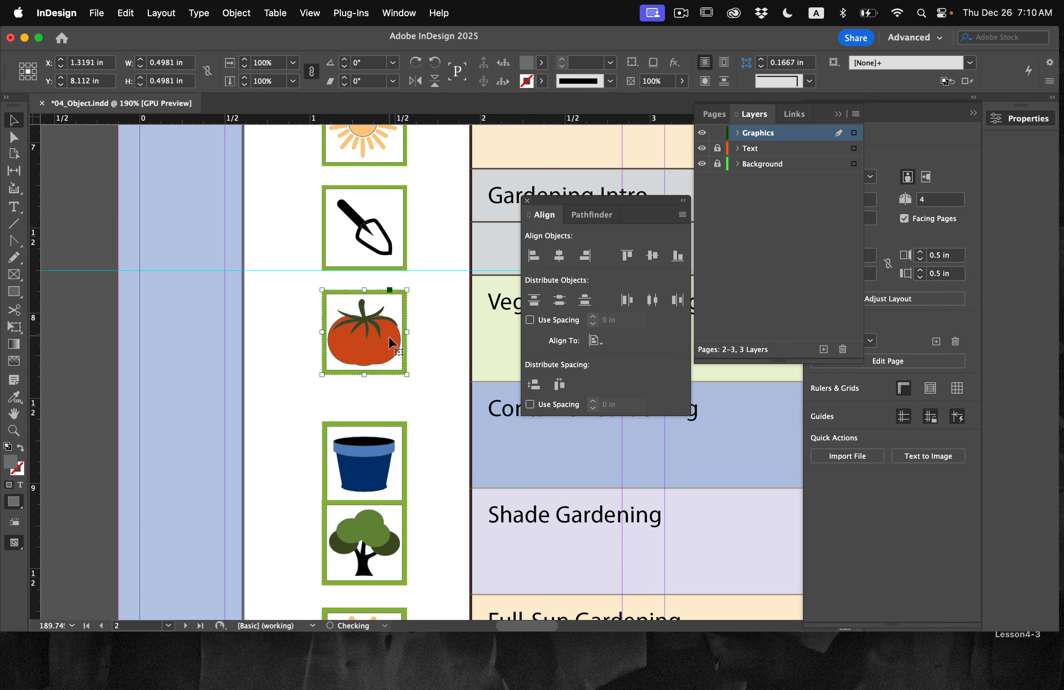
mouse_move(390, 333)
mouse_down()
mouse_move(393, 356)
mouse_move(392, 345)
mouse_up()
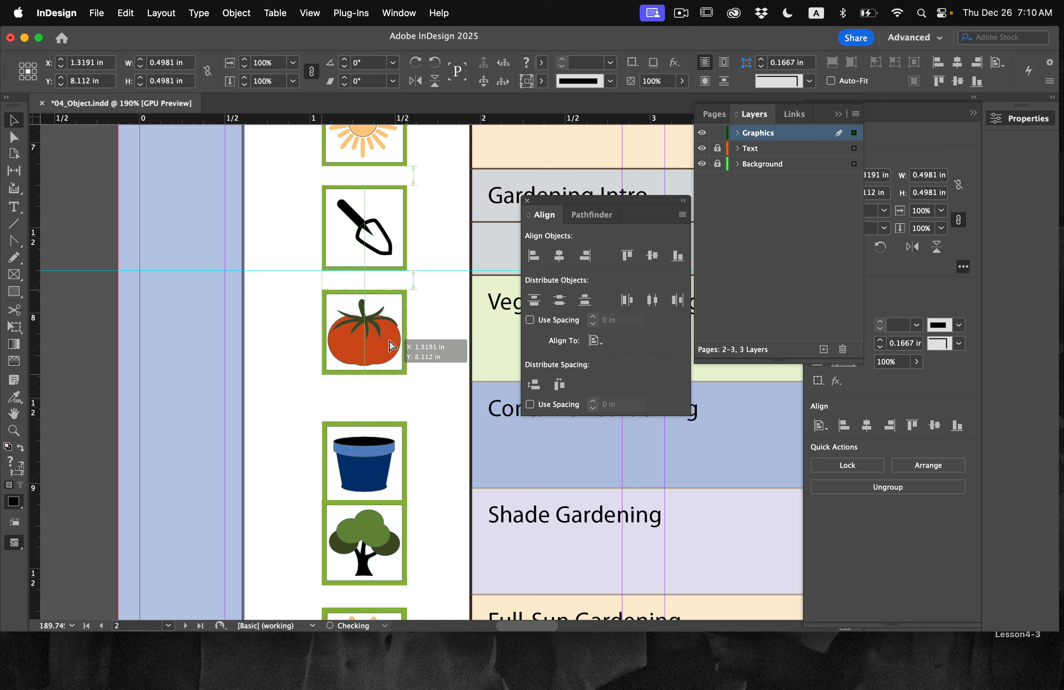
drag(392, 345, 392, 345)
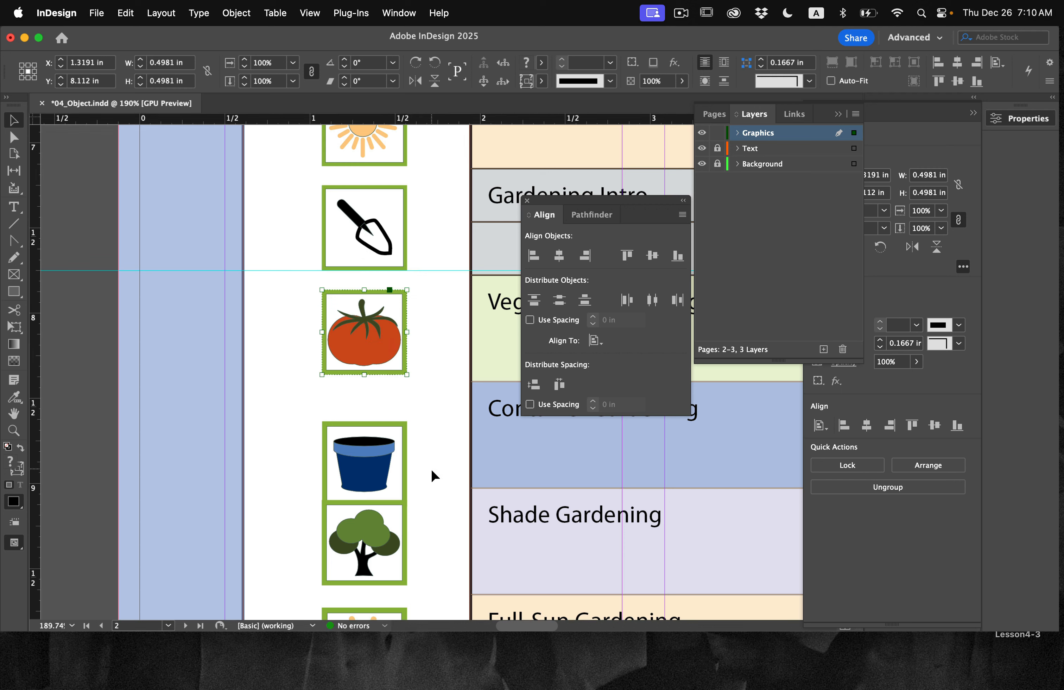
click(395, 460)
drag(395, 481, 394, 455)
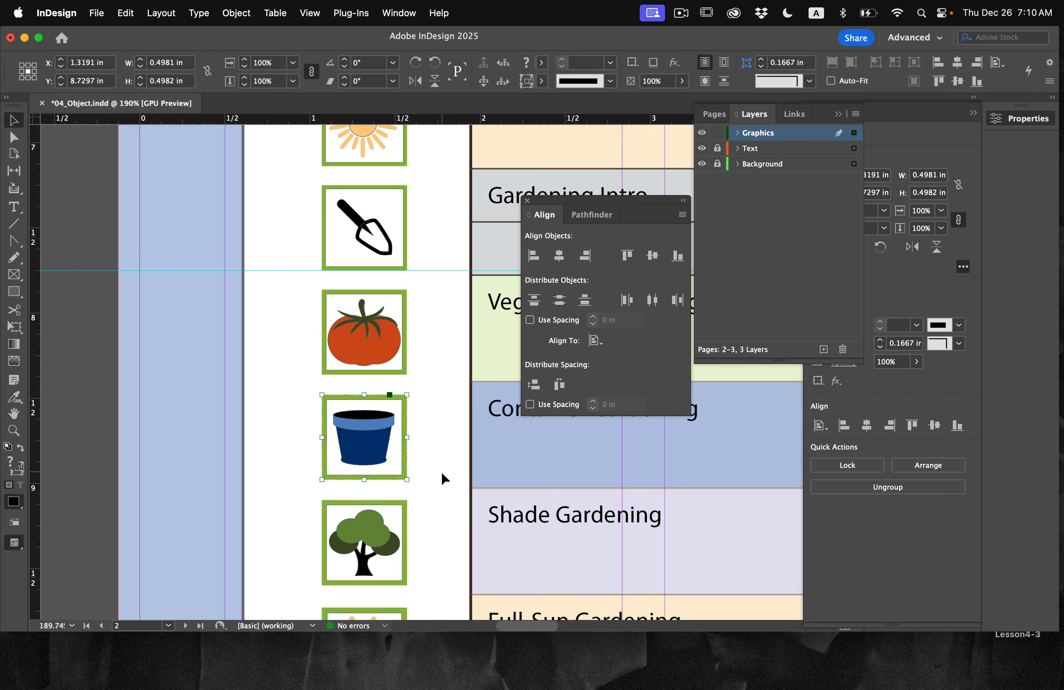
Close the floating Align panel and collapse the Properties and Layers panels to uncover the page
scroll(501, 437, up, 1)
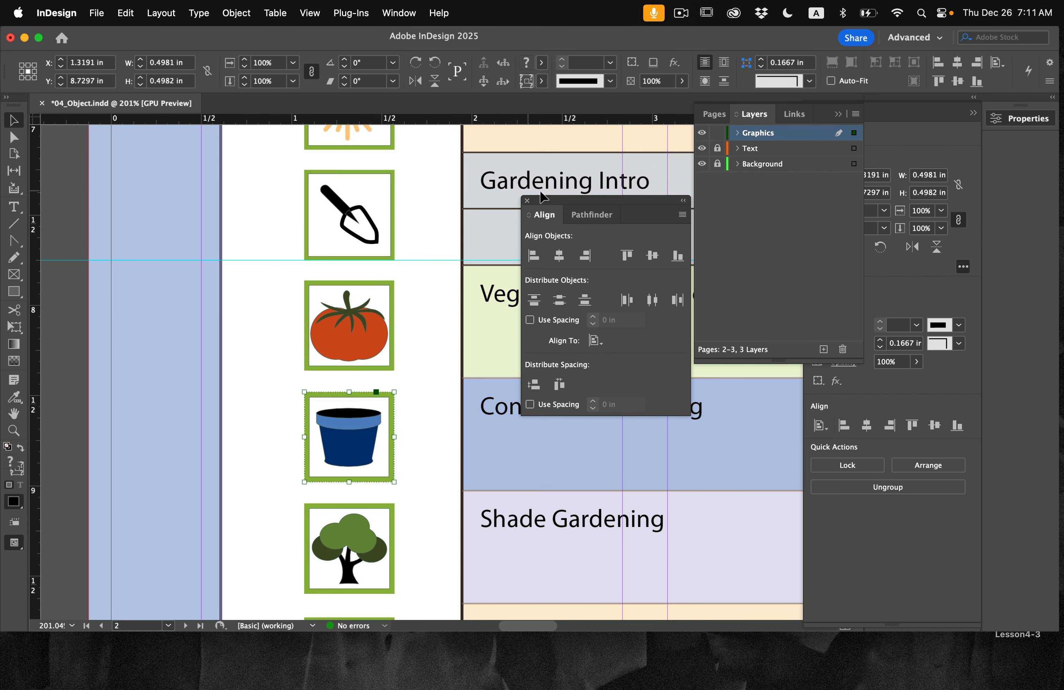
click(527, 200)
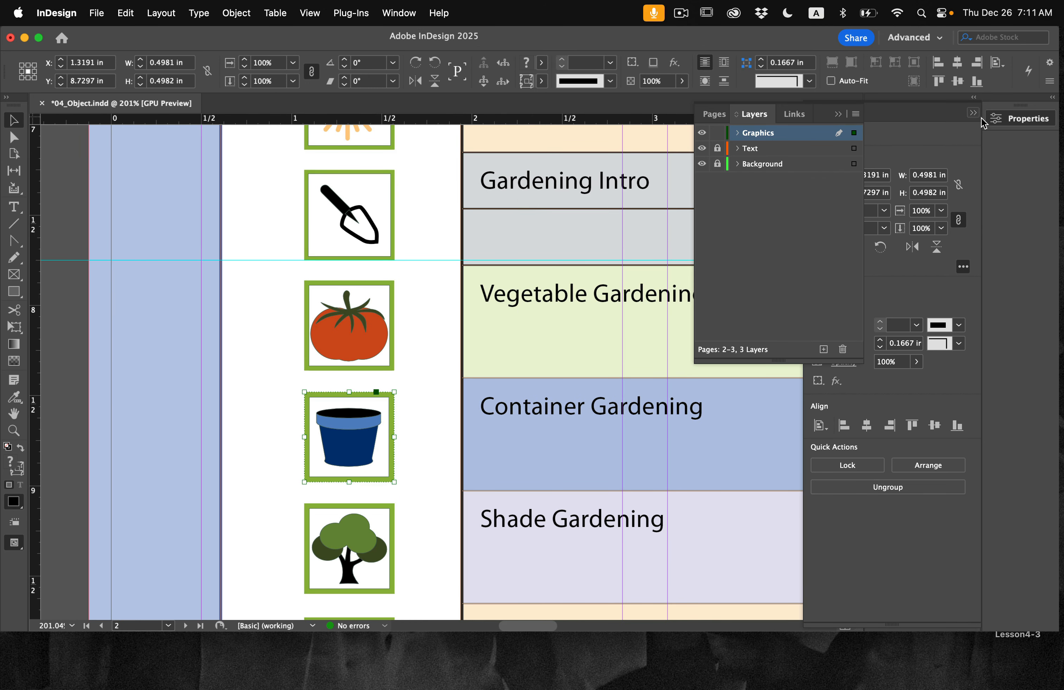
click(1033, 120)
click(901, 138)
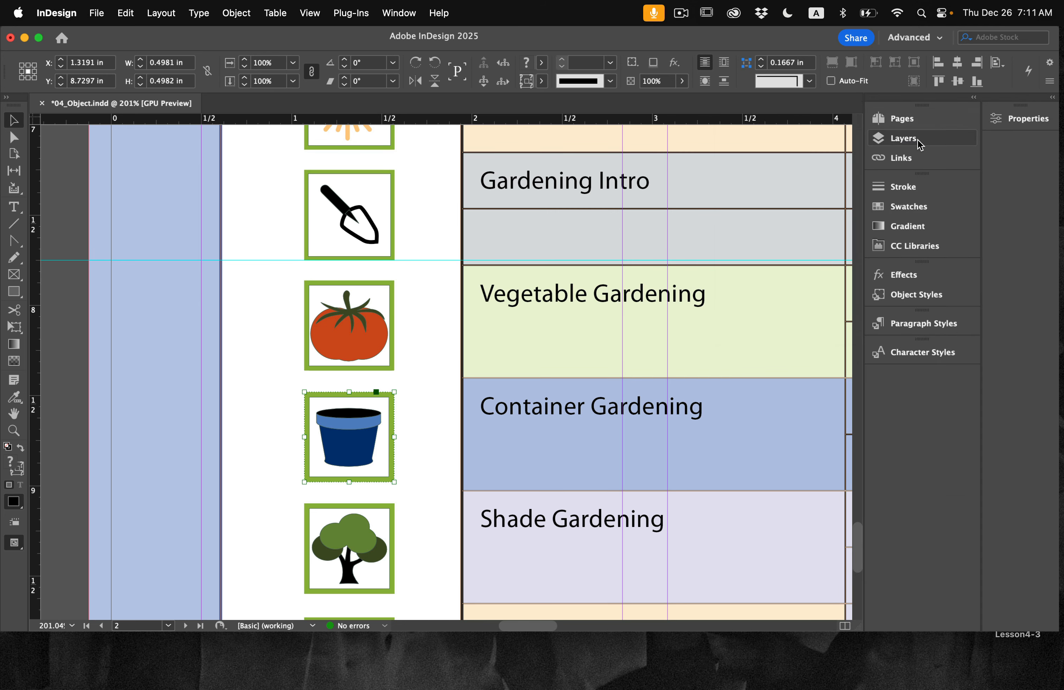
Duplicate the top trowel, tomato, flowerpot, tree and sun icons into a loose row above the class table, ending with the sun at X 7.25 in
key(super+0)
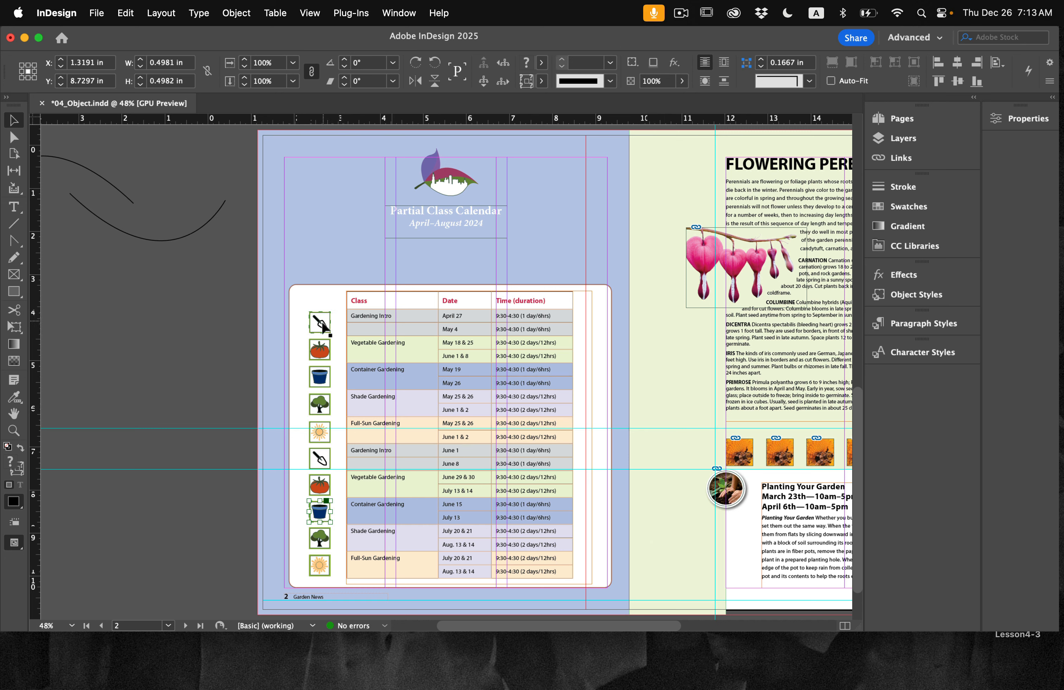
drag(323, 320, 357, 272)
drag(325, 348, 401, 268)
drag(319, 376, 440, 276)
drag(321, 404, 481, 269)
drag(326, 433, 575, 268)
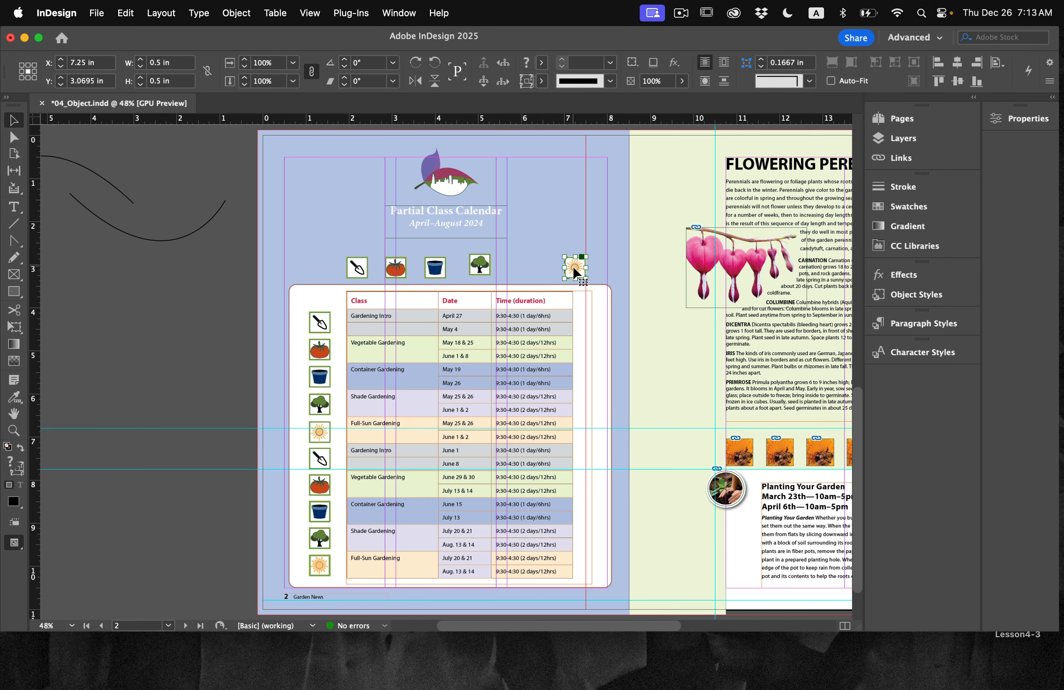
Align the five icons above the class table by vertical centers relative to the selection, distribute them evenly across the row, and deselect them
scroll(573, 266, up, 2)
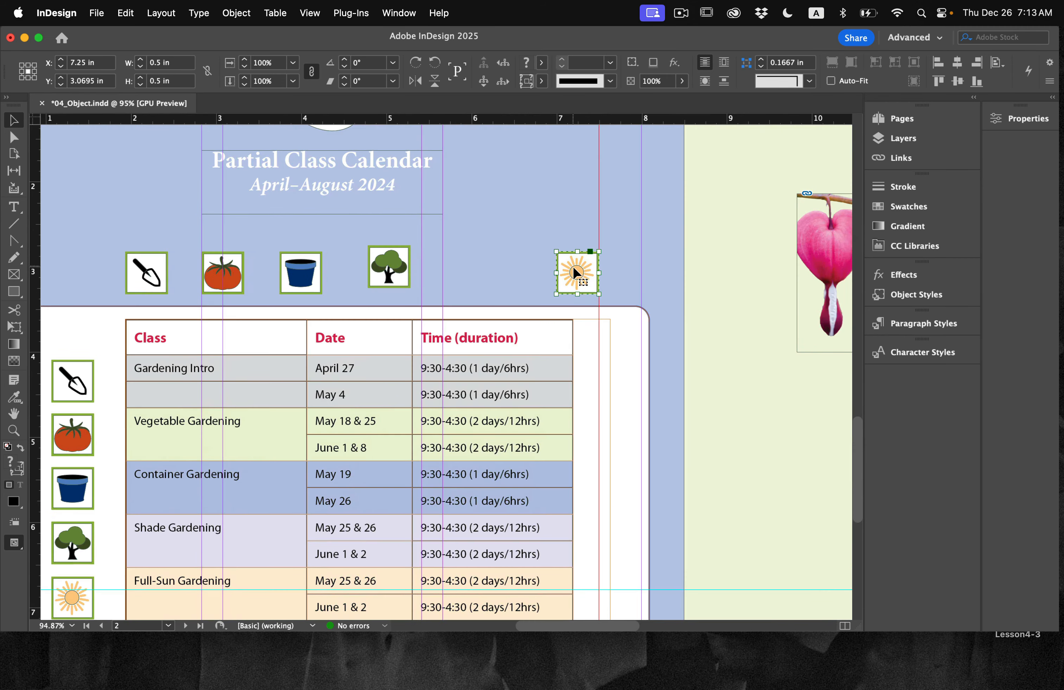
drag(118, 236, 617, 284)
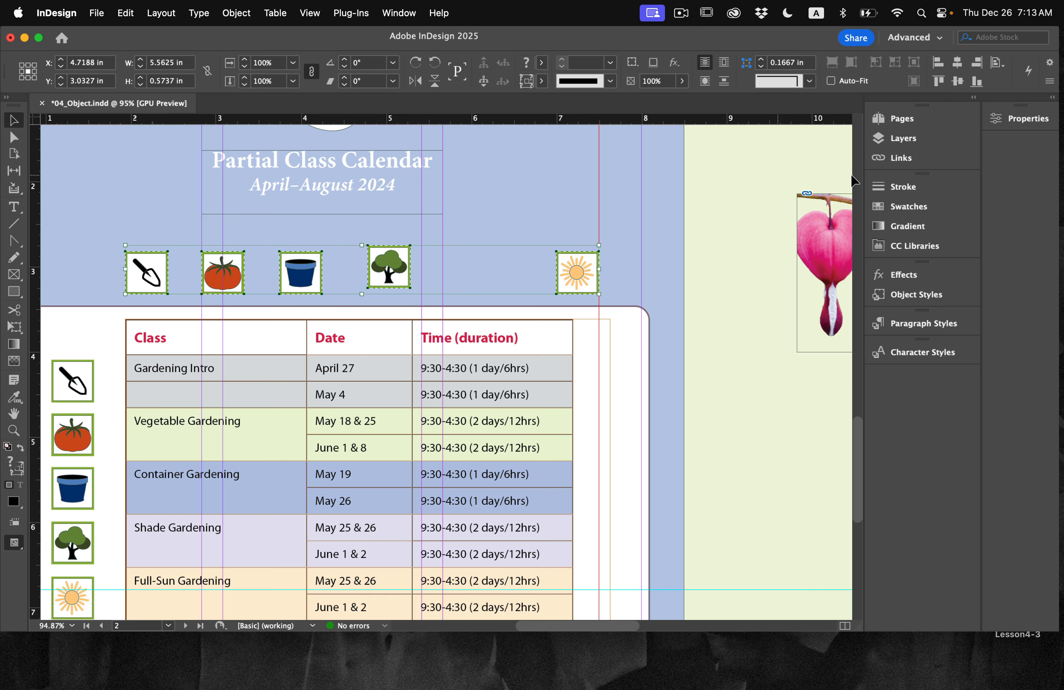
click(1023, 118)
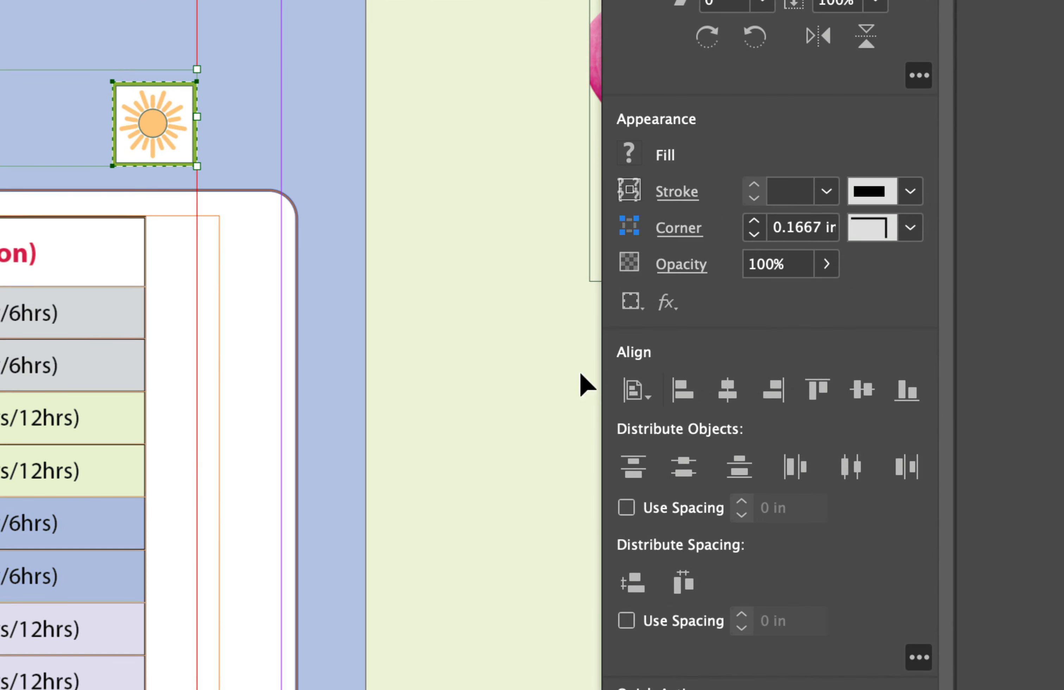
click(826, 425)
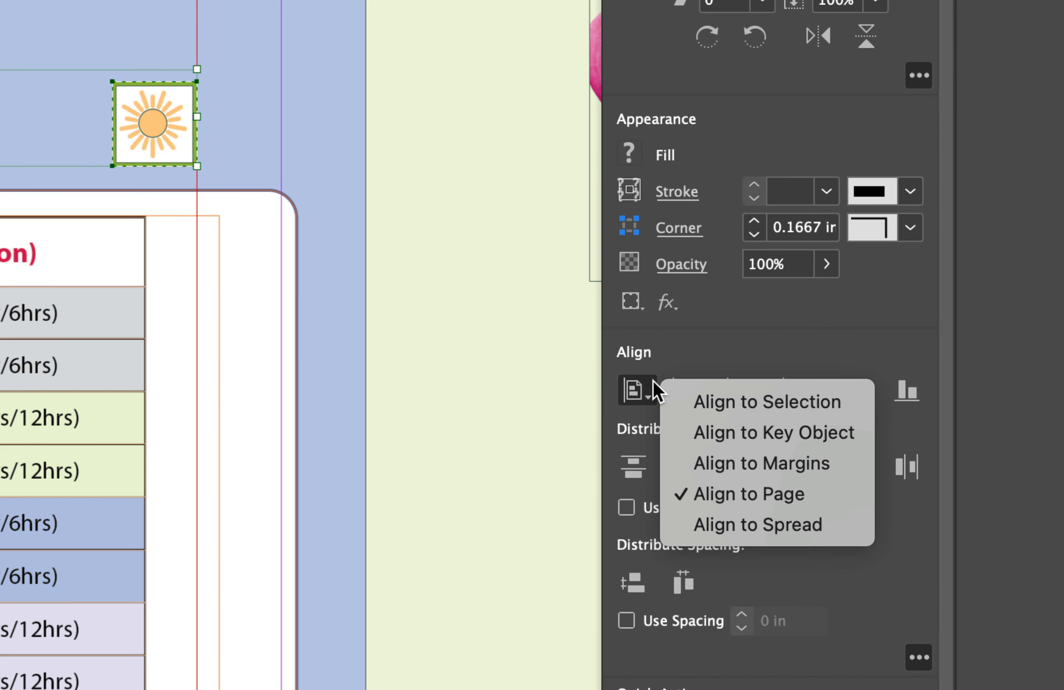
click(699, 403)
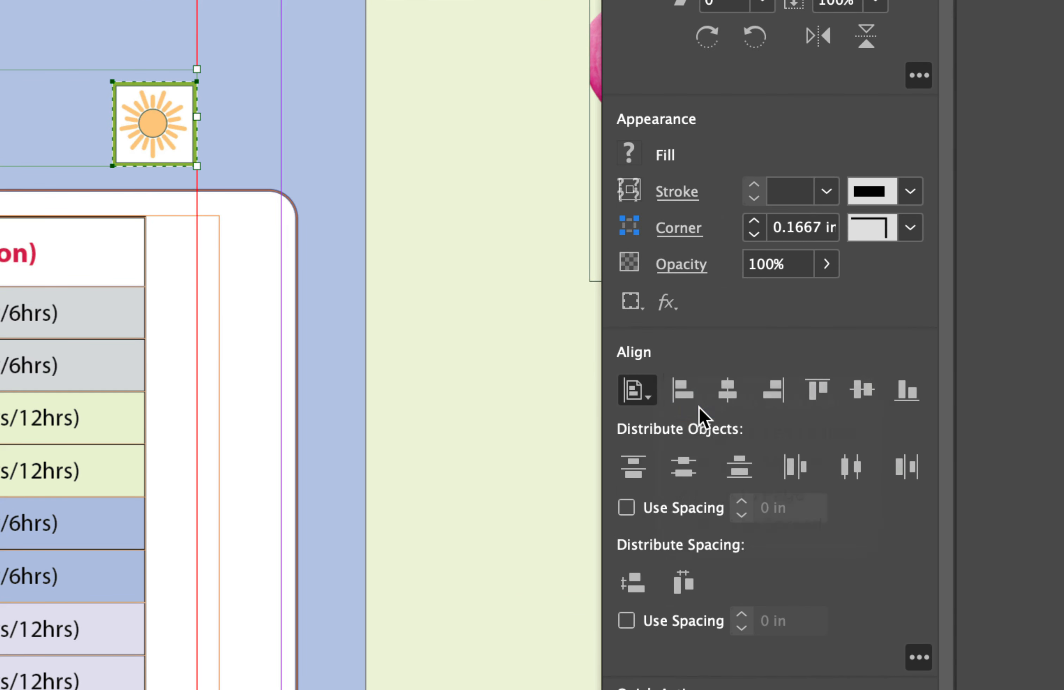
click(864, 393)
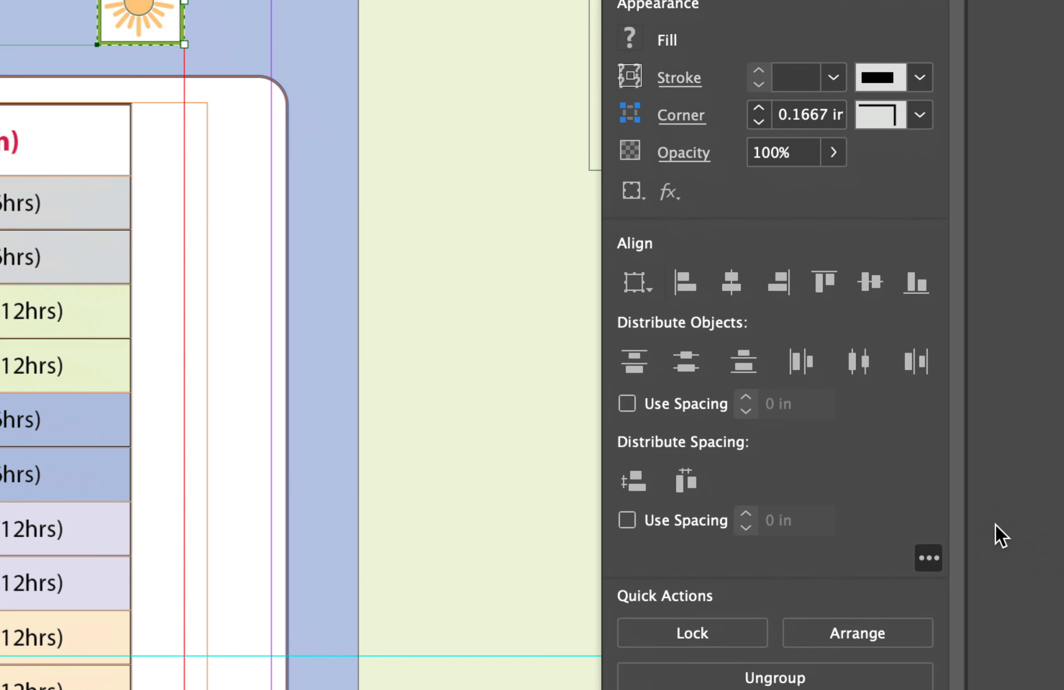
click(926, 452)
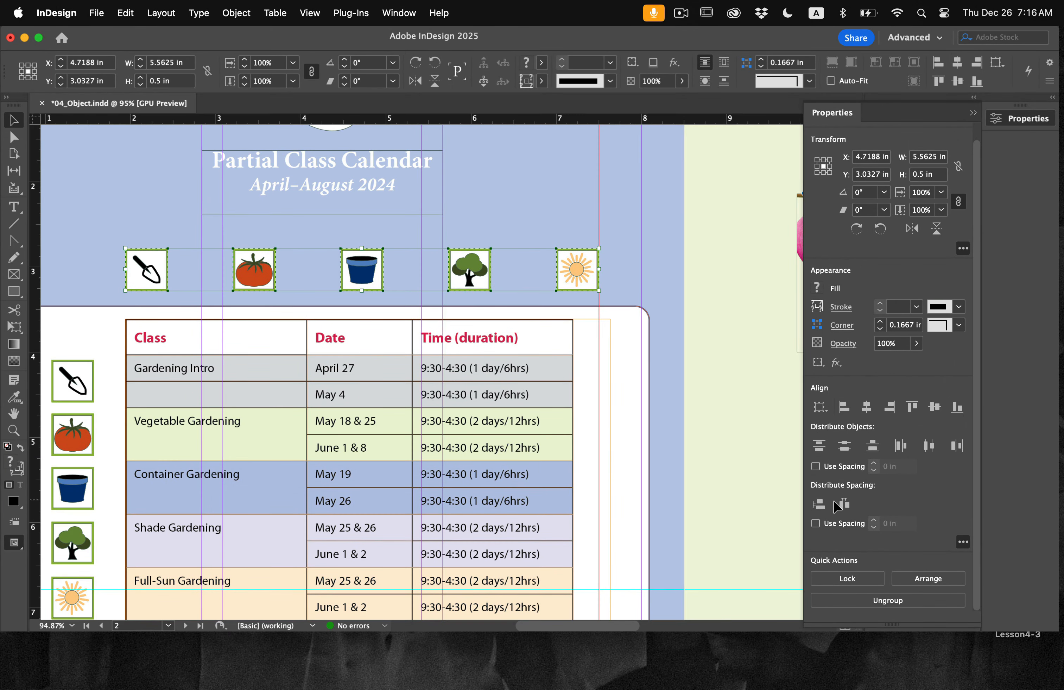
click(85, 216)
Scale the trowel icon above the class table to 125% with its proportions constrained
click(148, 268)
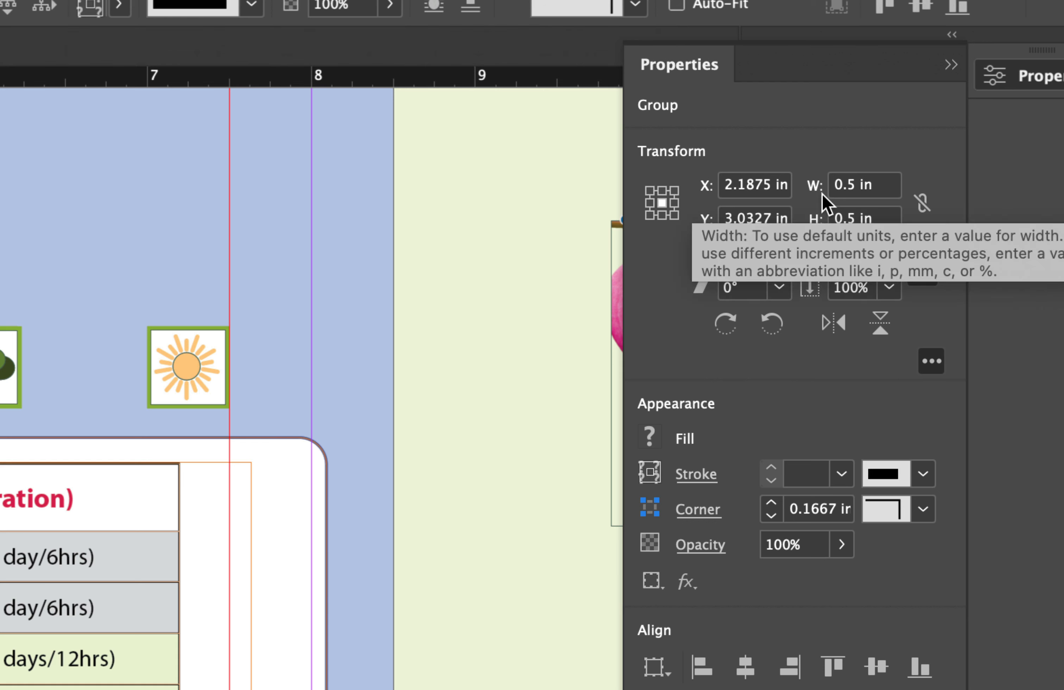
double_click(855, 252)
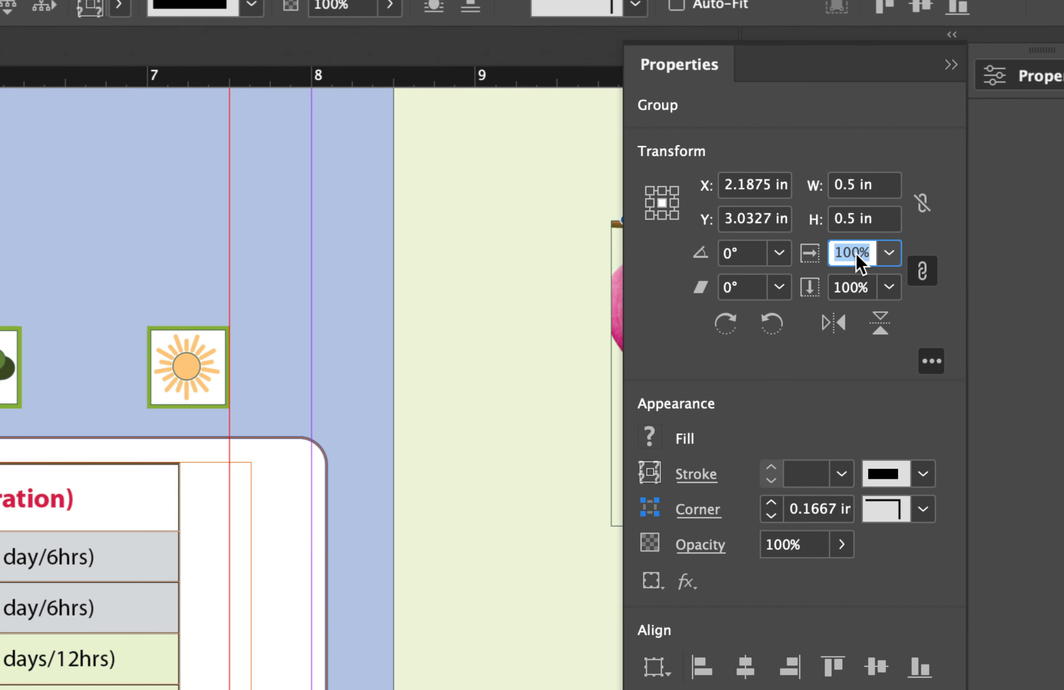
text(125)
click(856, 289)
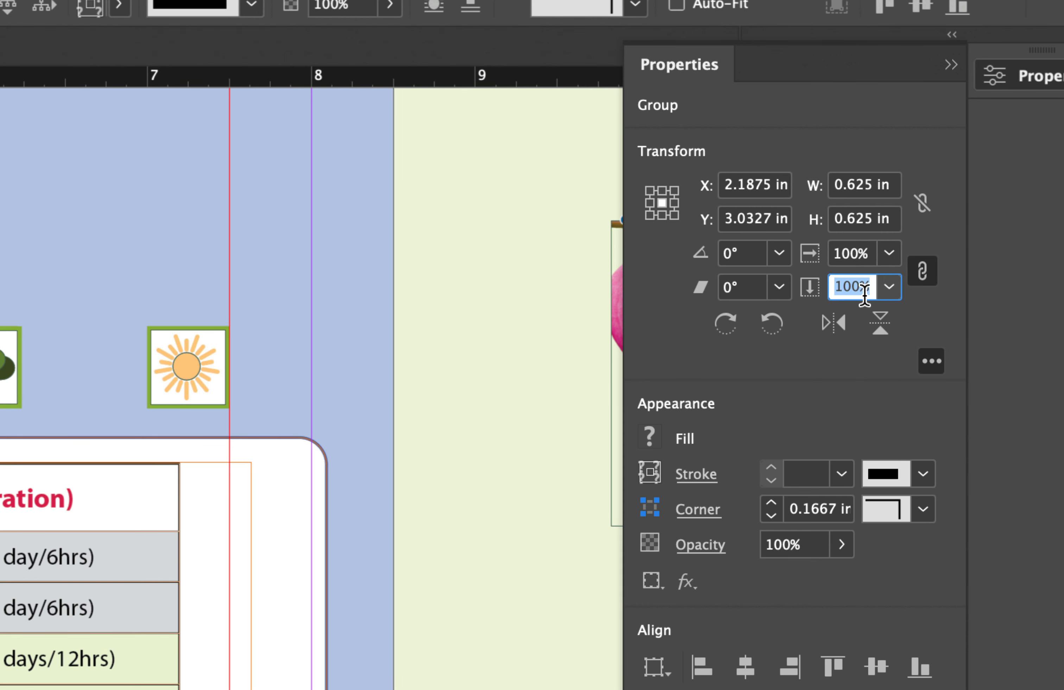
Rotate the enlarged trowel icon by 30° and deselect it
click(744, 263)
double_click(745, 264)
text(30)
key(Return)
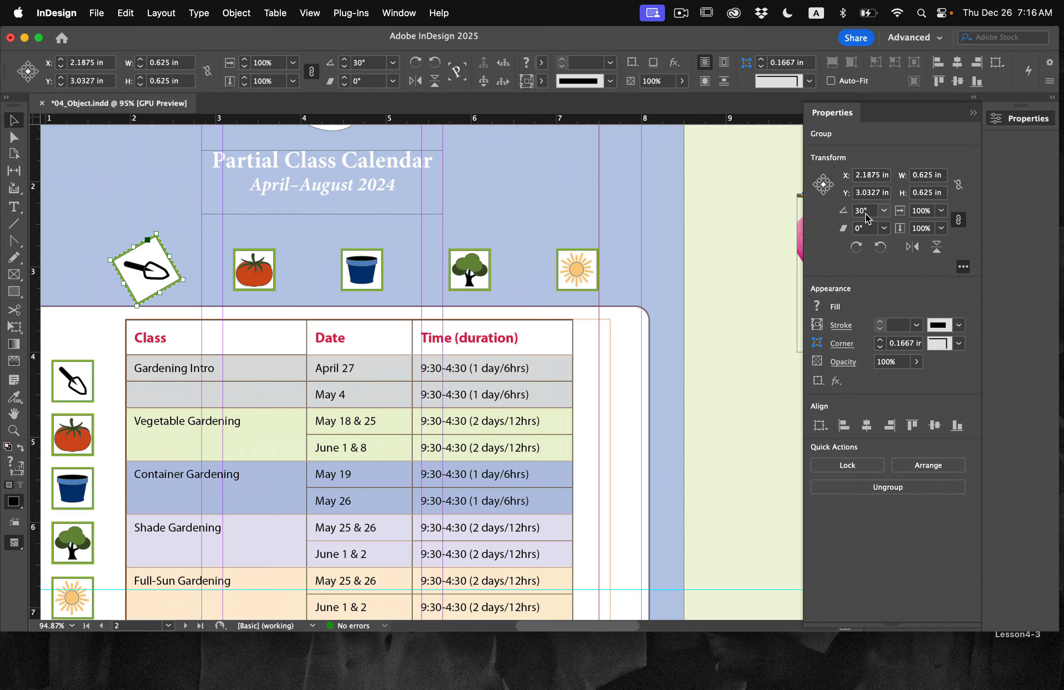
click(314, 250)
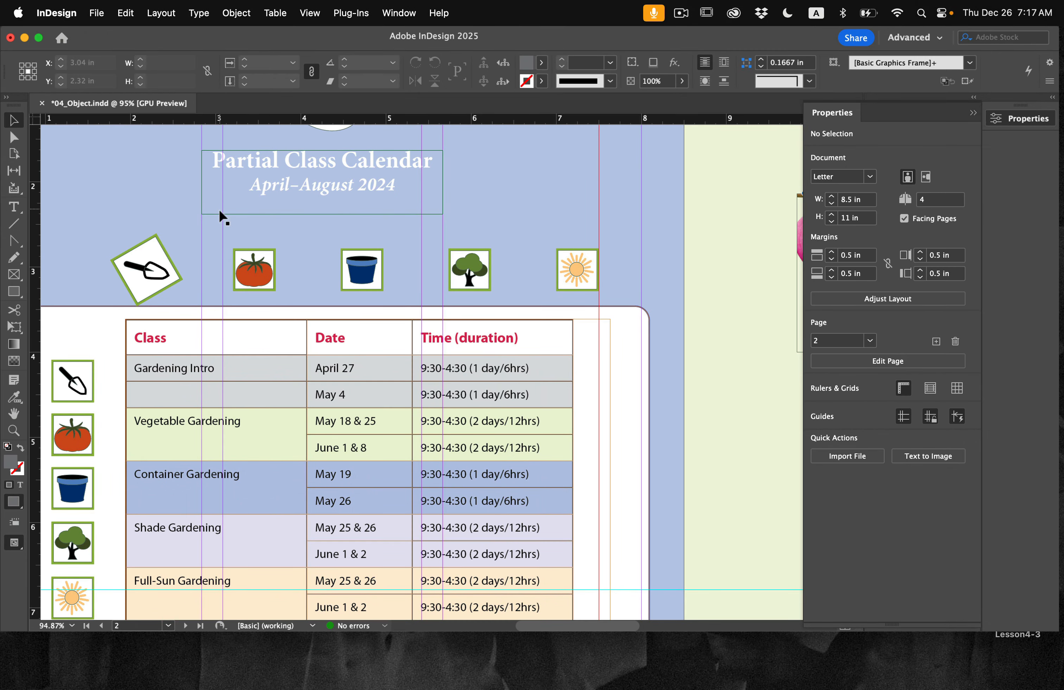
Apply Transform Sequence Again Individually to the tomato, flowerpot, tree and sun icons in the row above the class table, and deselect them
drag(239, 231, 570, 271)
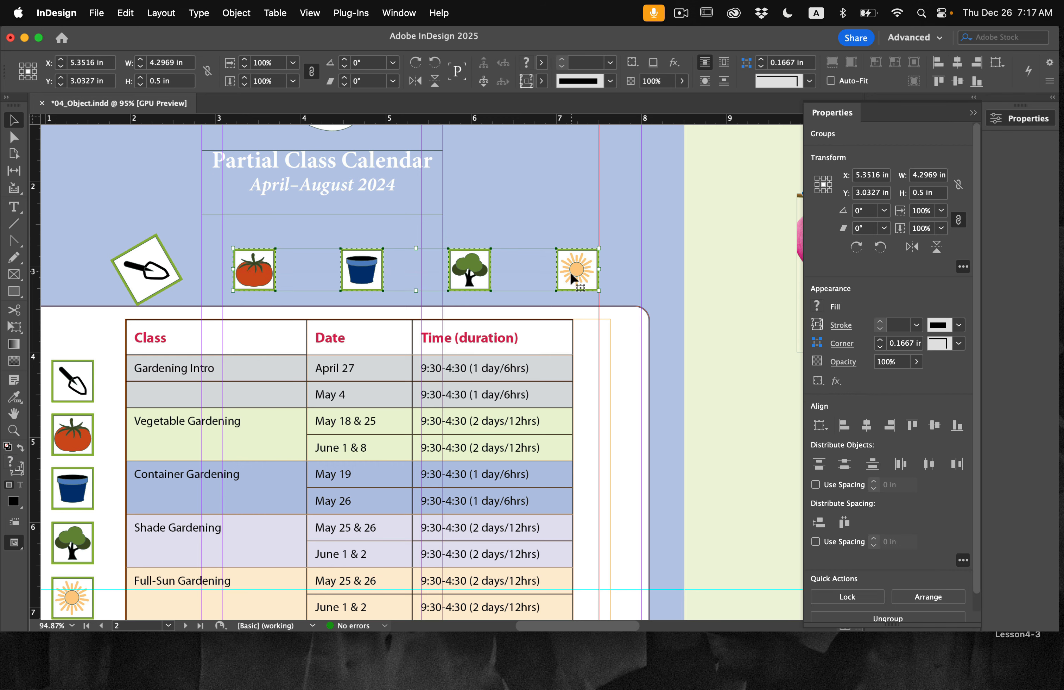
click(201, 12)
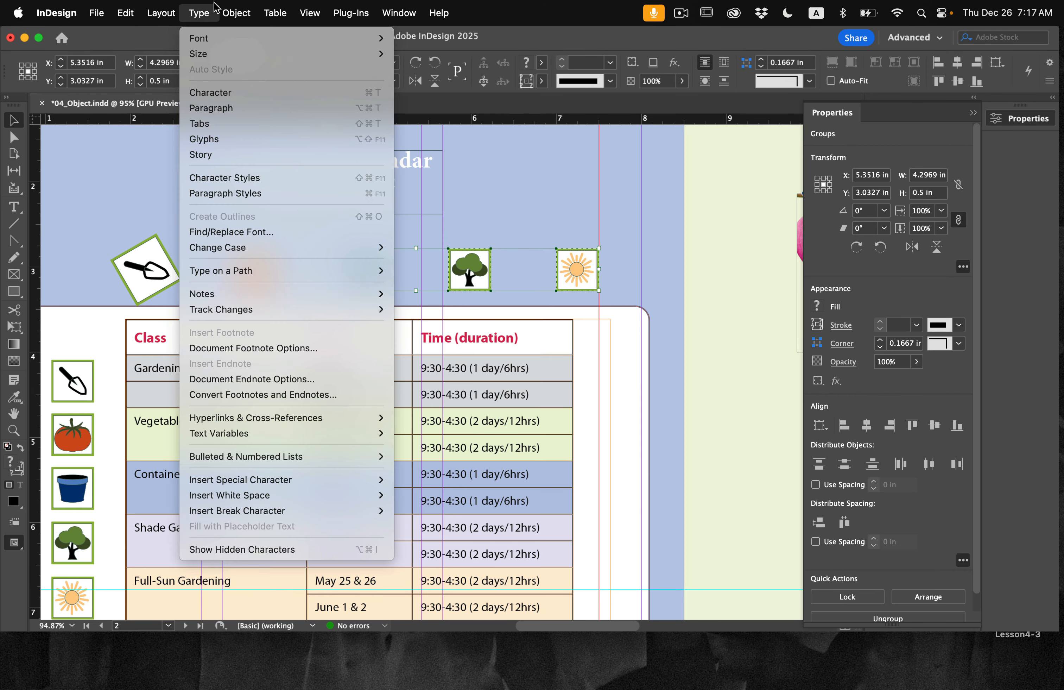
mouse_move(230, 8)
mouse_move(245, 54)
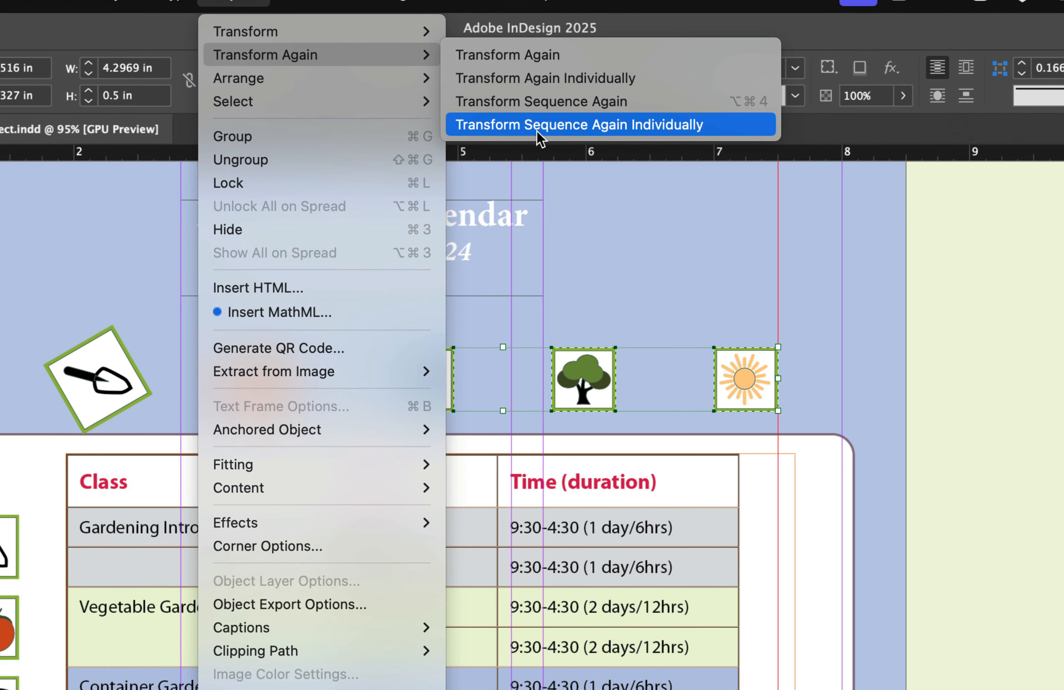
click(683, 130)
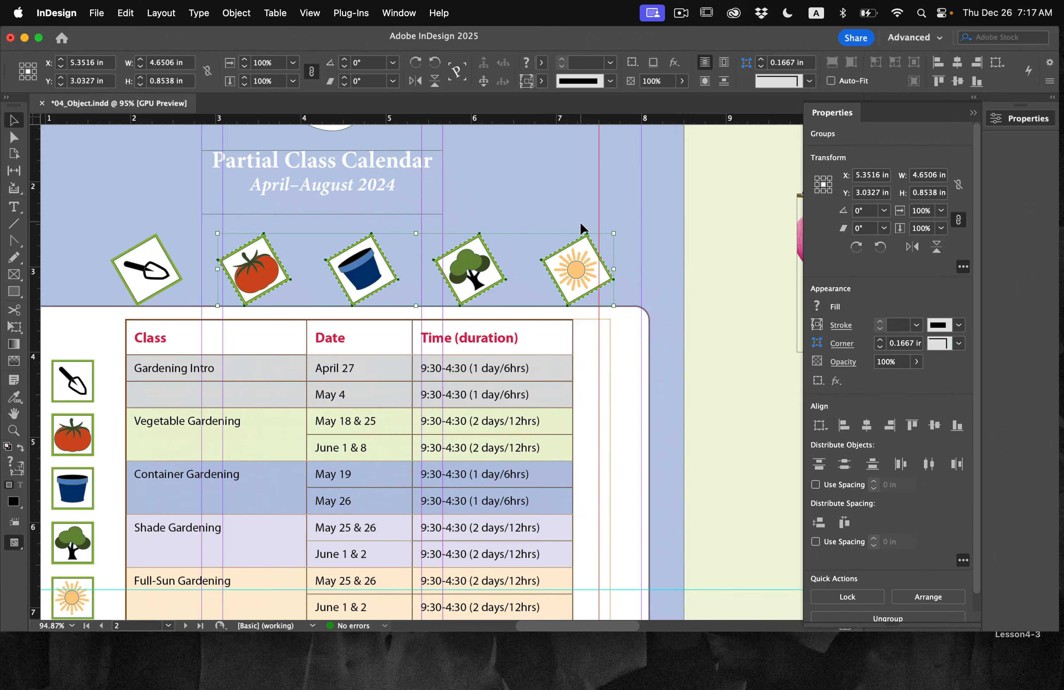
click(719, 298)
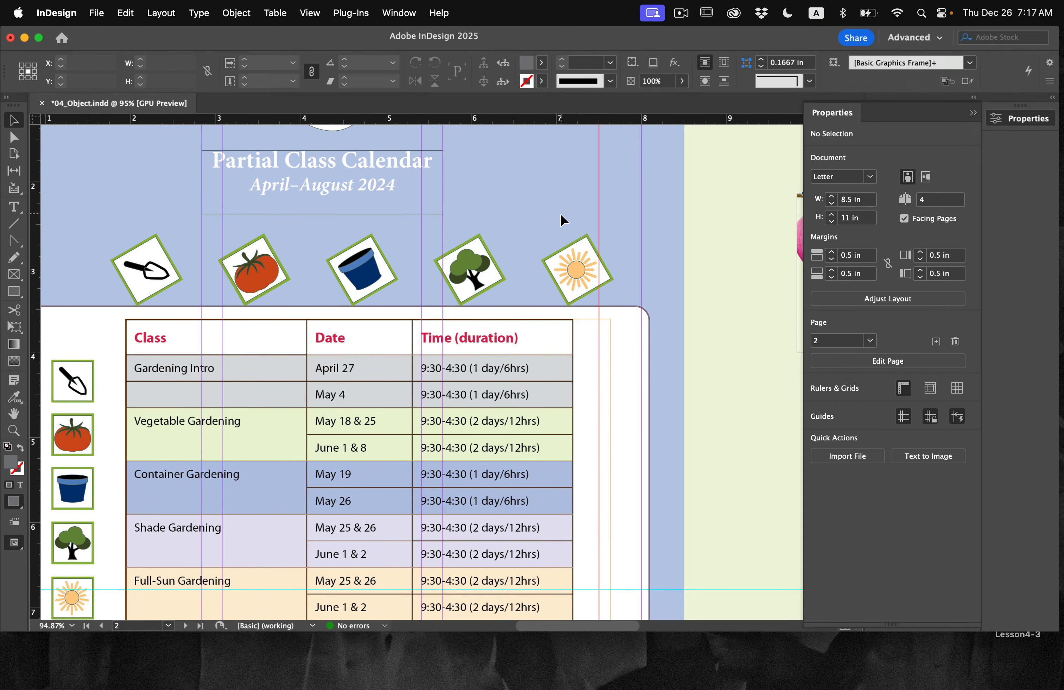
Nudge all five rotated icons up together, away from the class table, to Y 2.9215 in and deselect them
drag(105, 237, 632, 287)
key(Up)
key(Up)
key(Up)
key(Up)
key(Up)
key(Up)
key(Up)
key(Up)
key(Up)
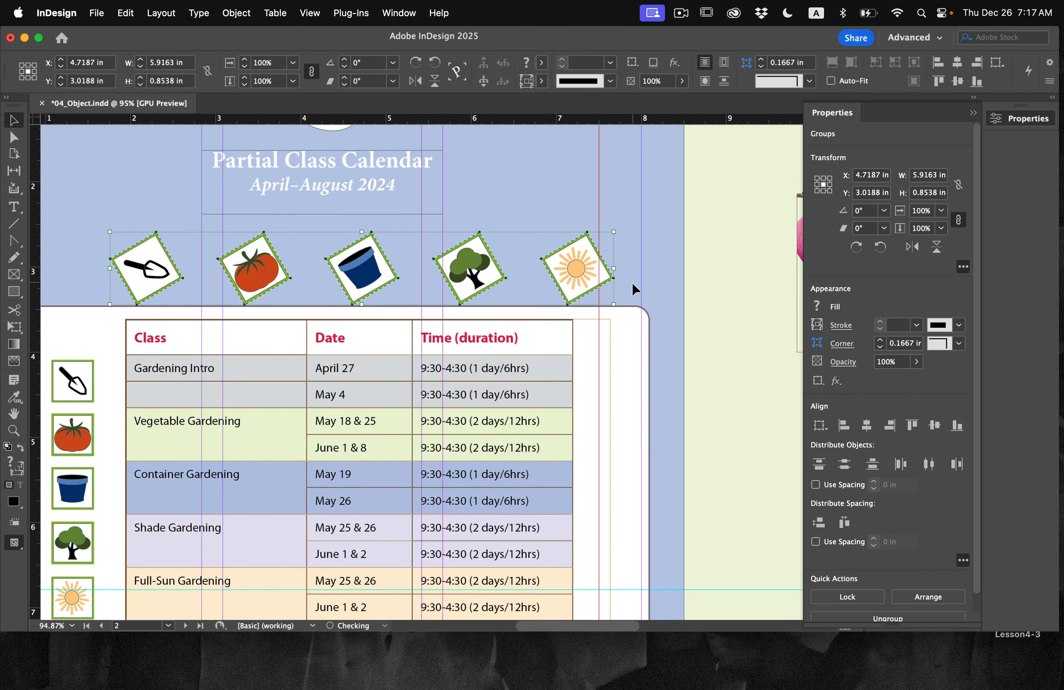
key(Down)
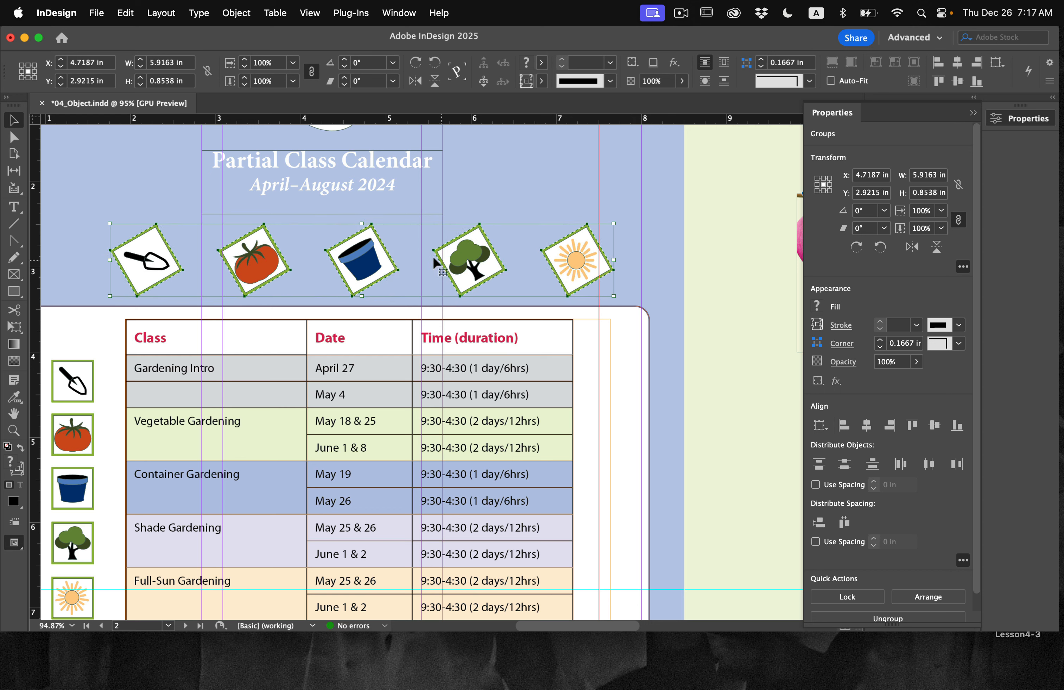
click(504, 209)
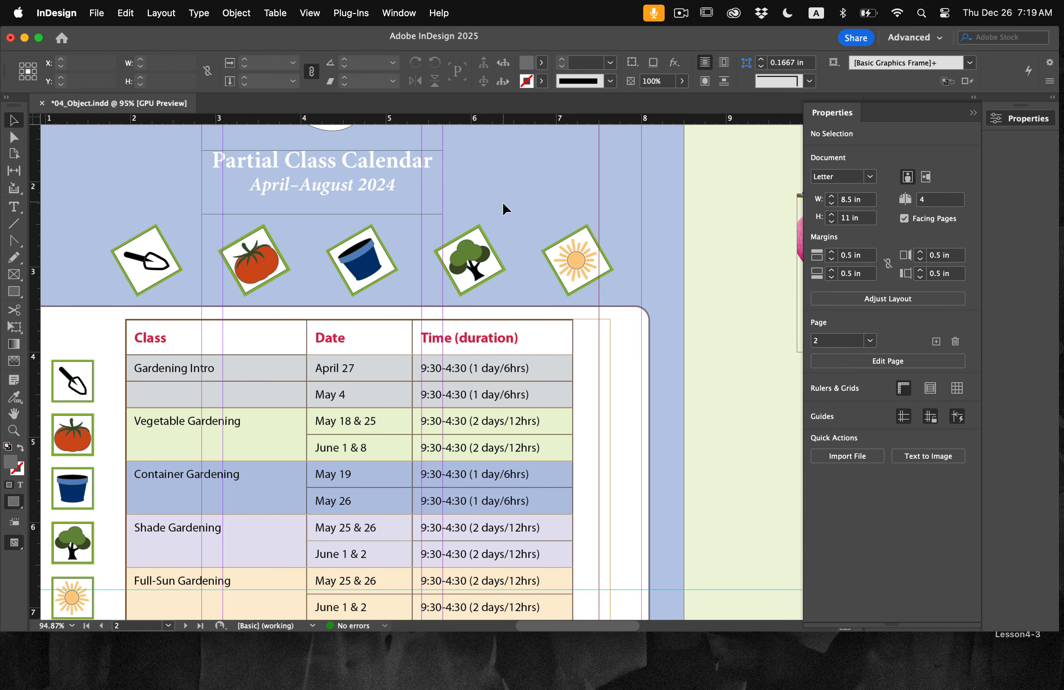
Select the Purple-Cool part of the upper leaf inside the grouped logo and fill it with Green-Bright-Medium
scroll(431, 238, up, 5)
scroll(431, 238, up, 2)
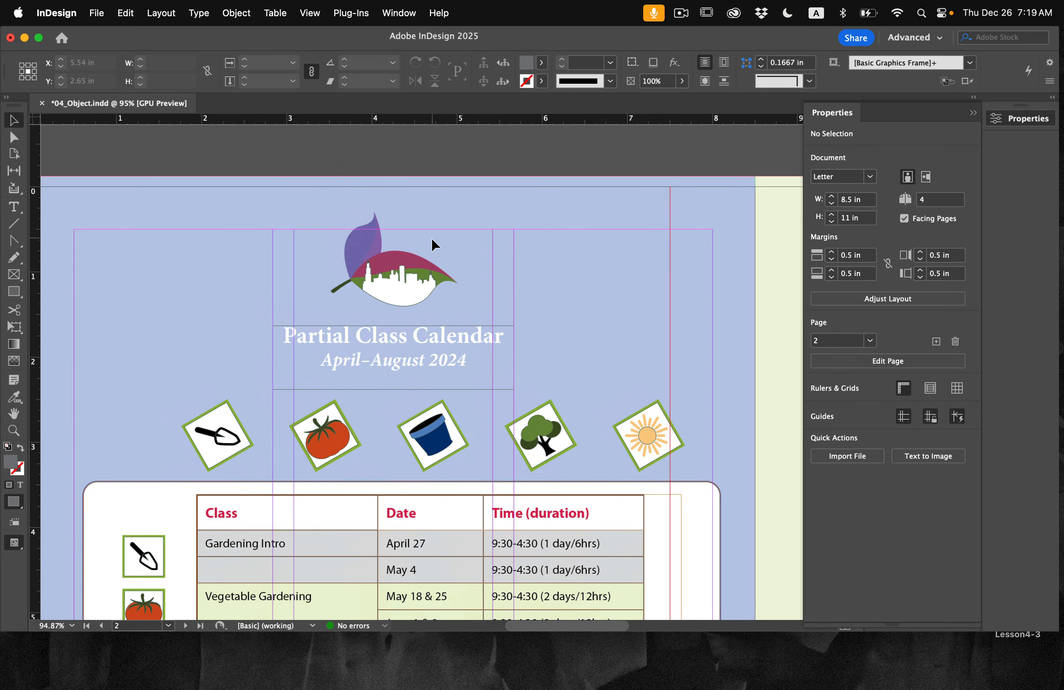
scroll(375, 199, up, 5)
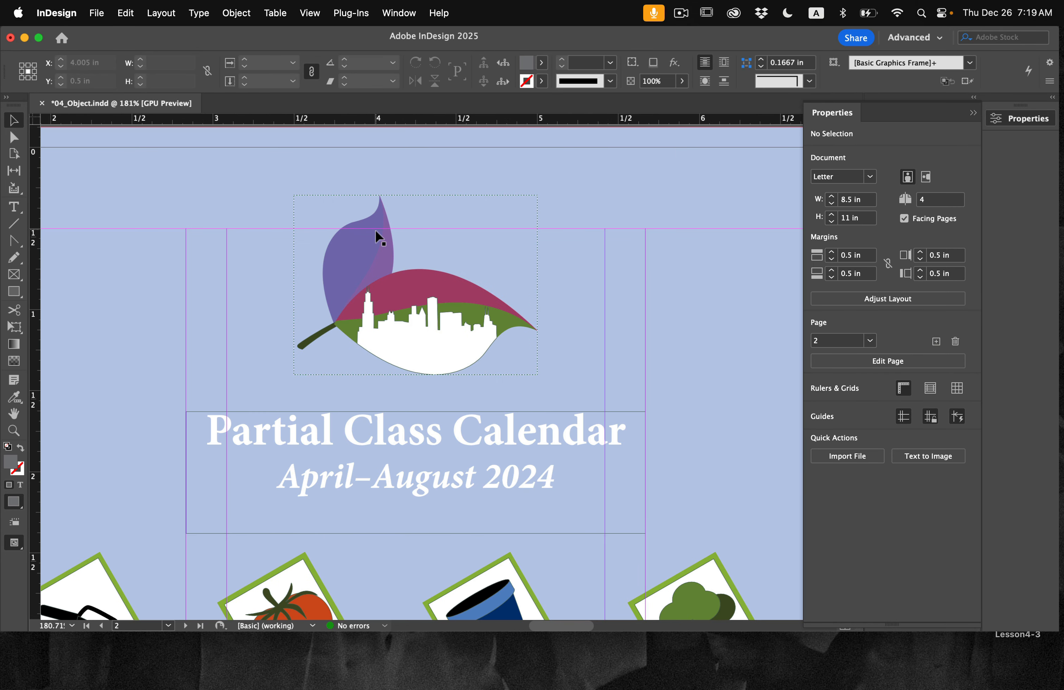
click(378, 238)
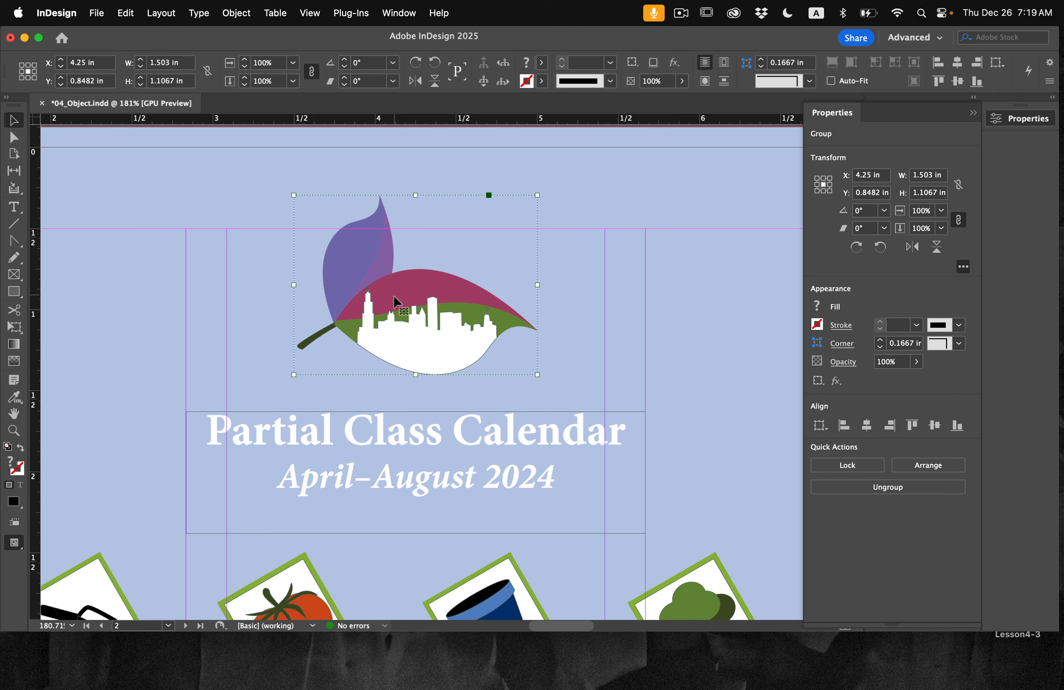
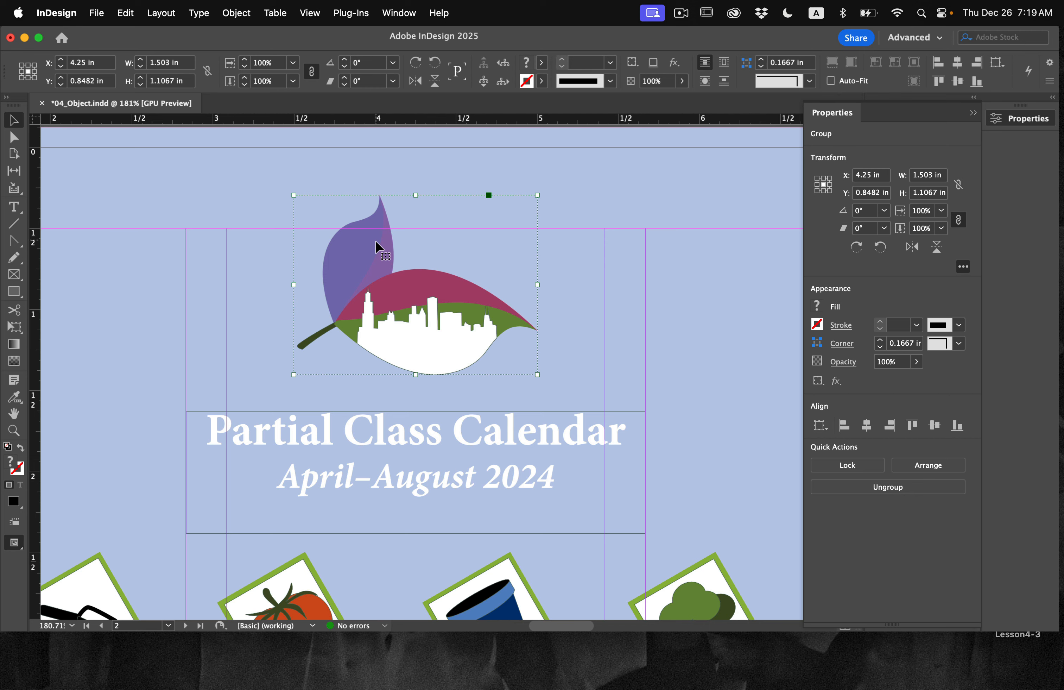
key(Up)
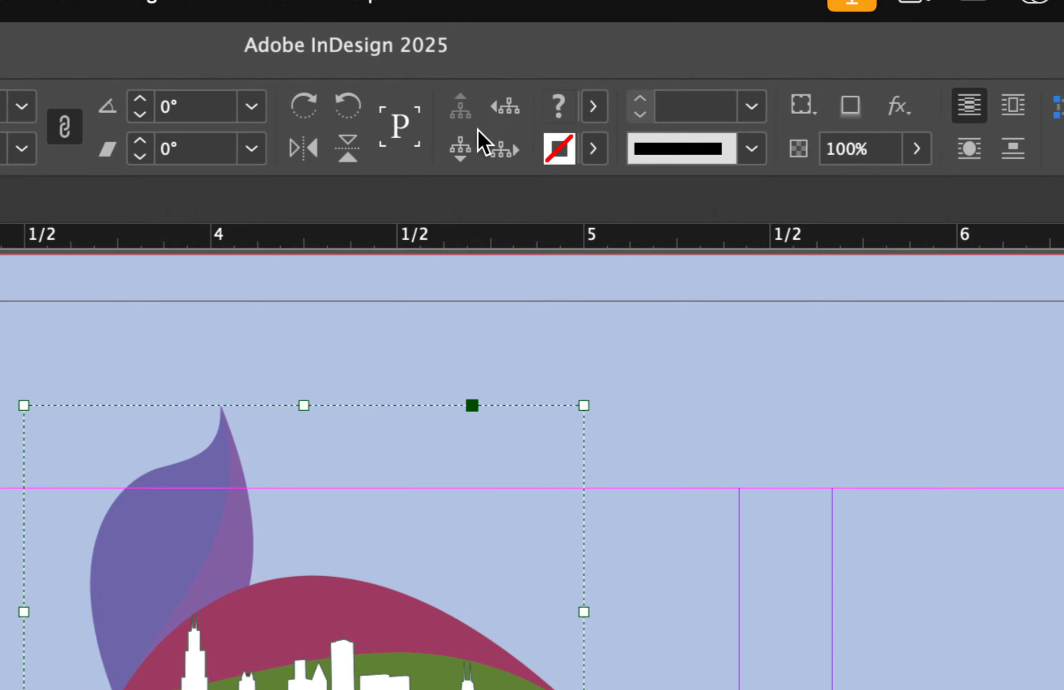
click(460, 154)
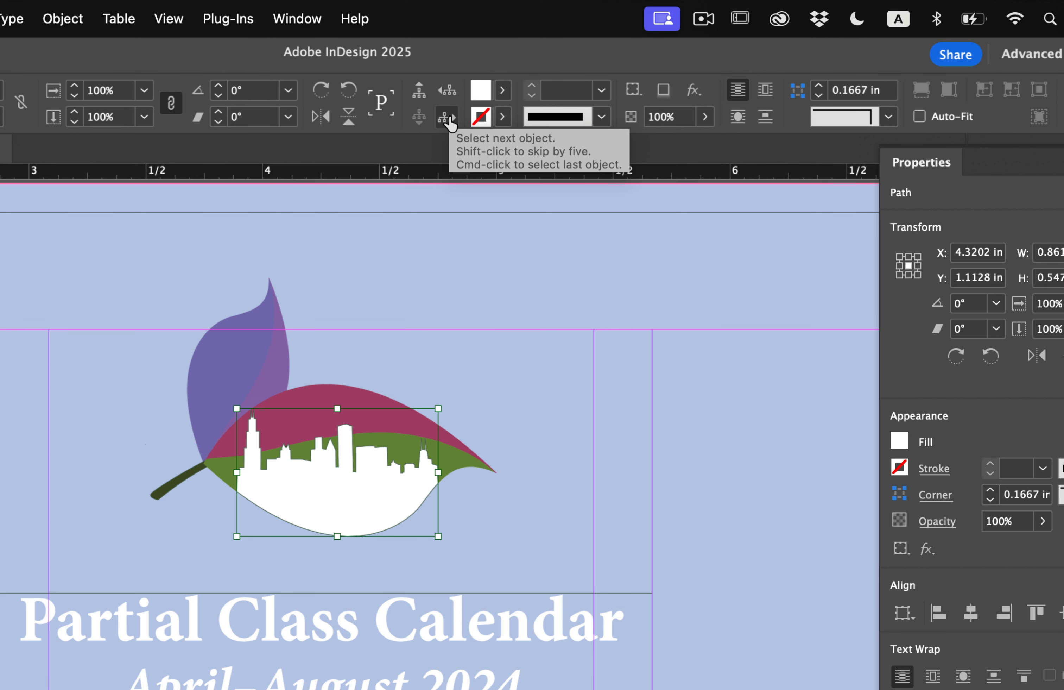
click(448, 120)
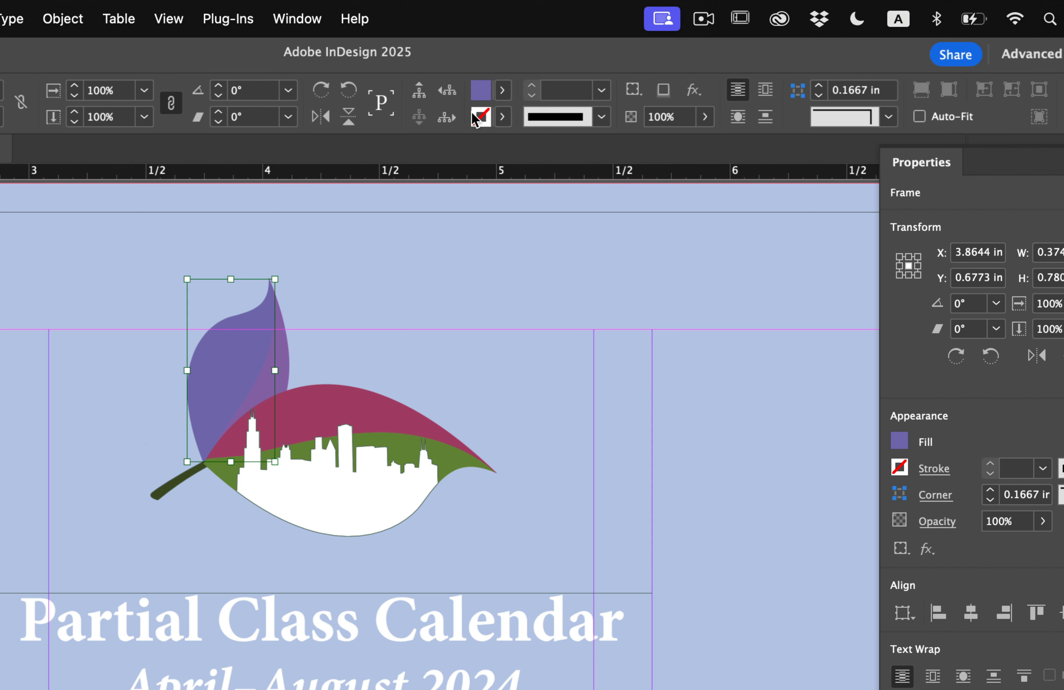
click(504, 90)
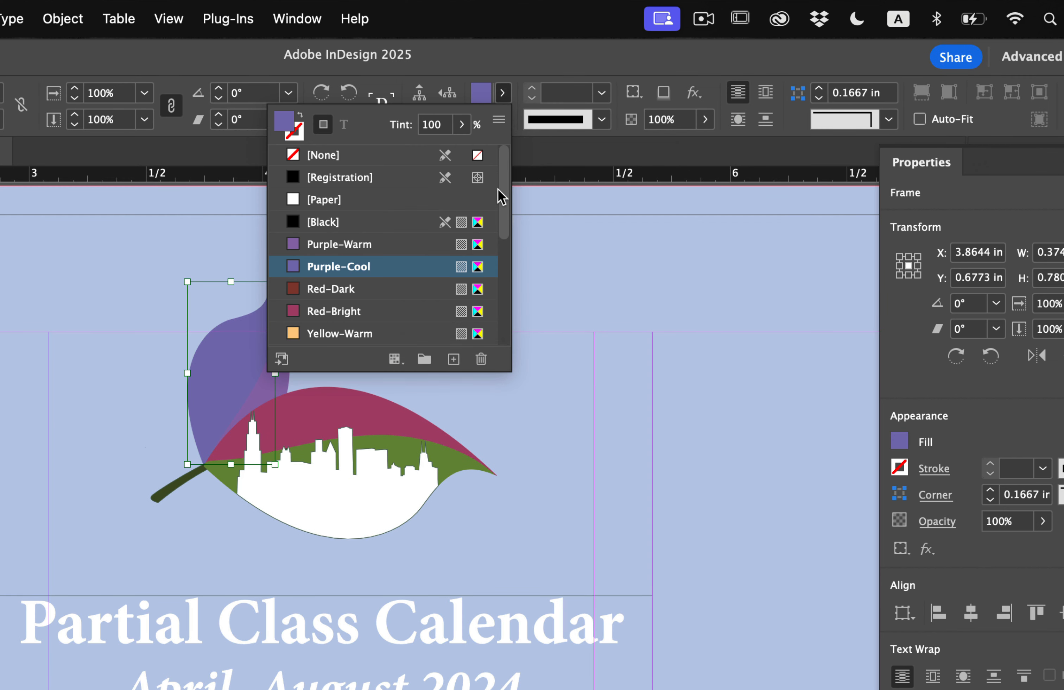
scroll(511, 200, down, 5)
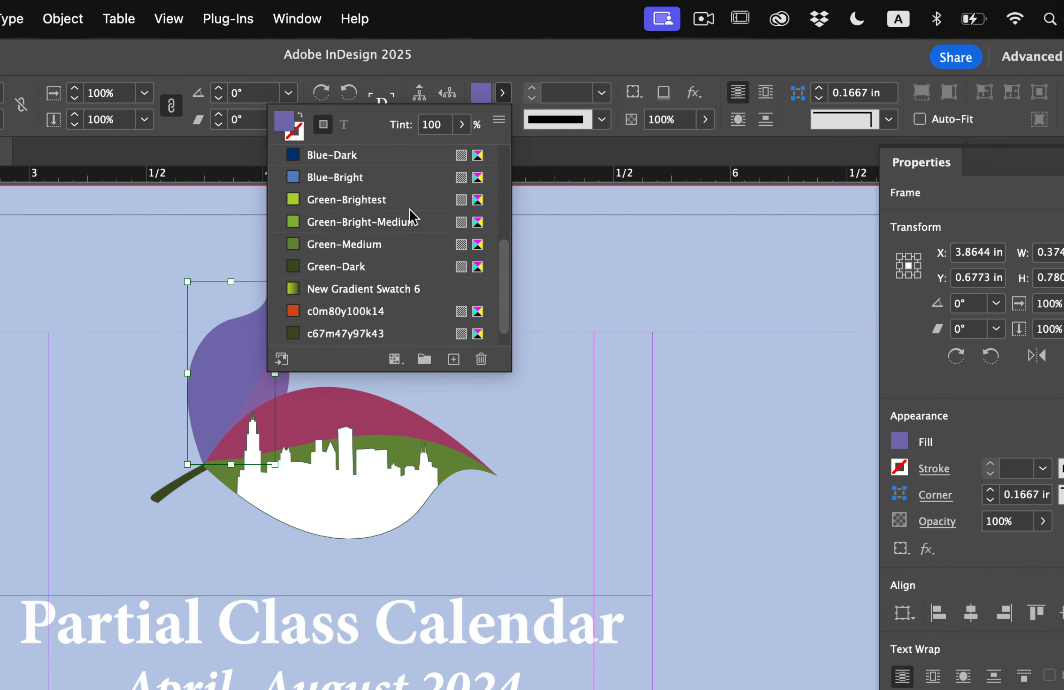
click(394, 204)
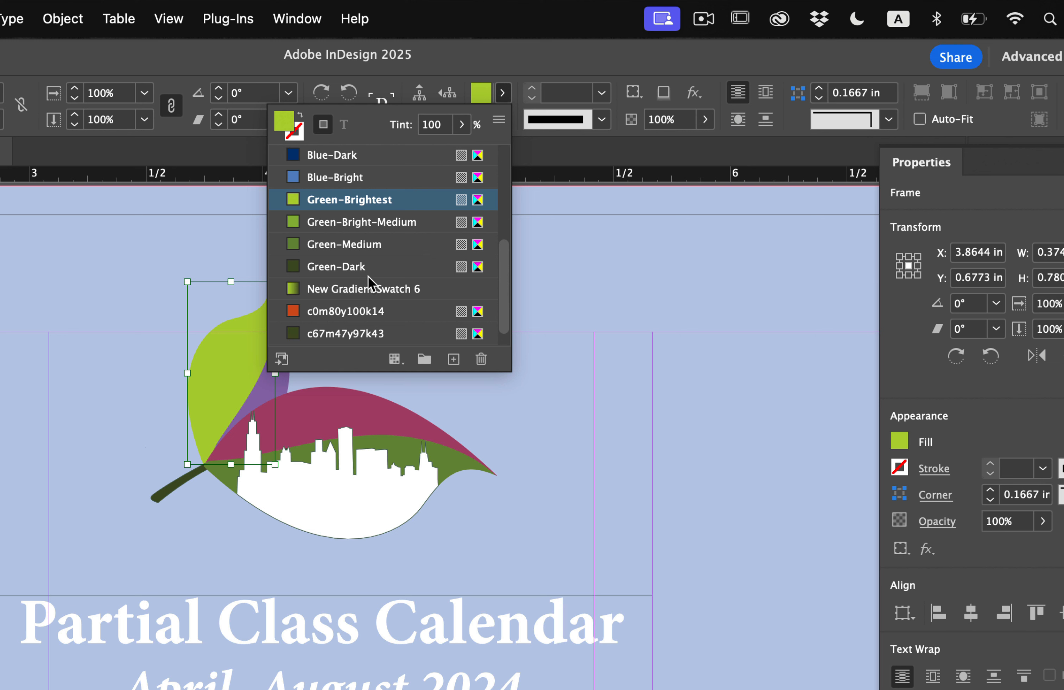
click(368, 224)
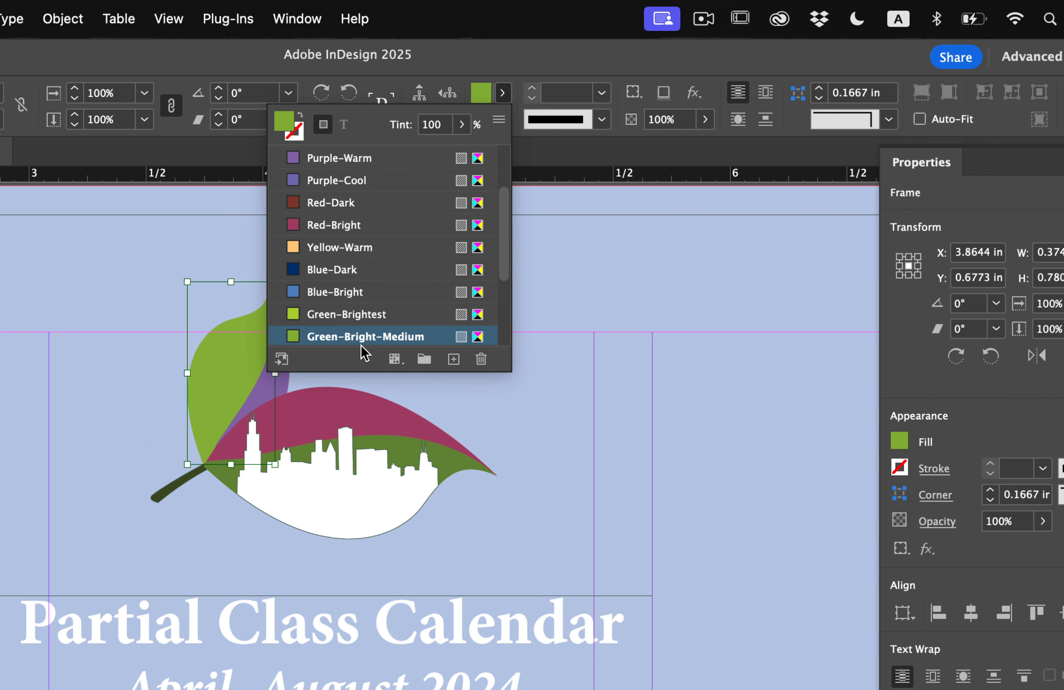
click(524, 64)
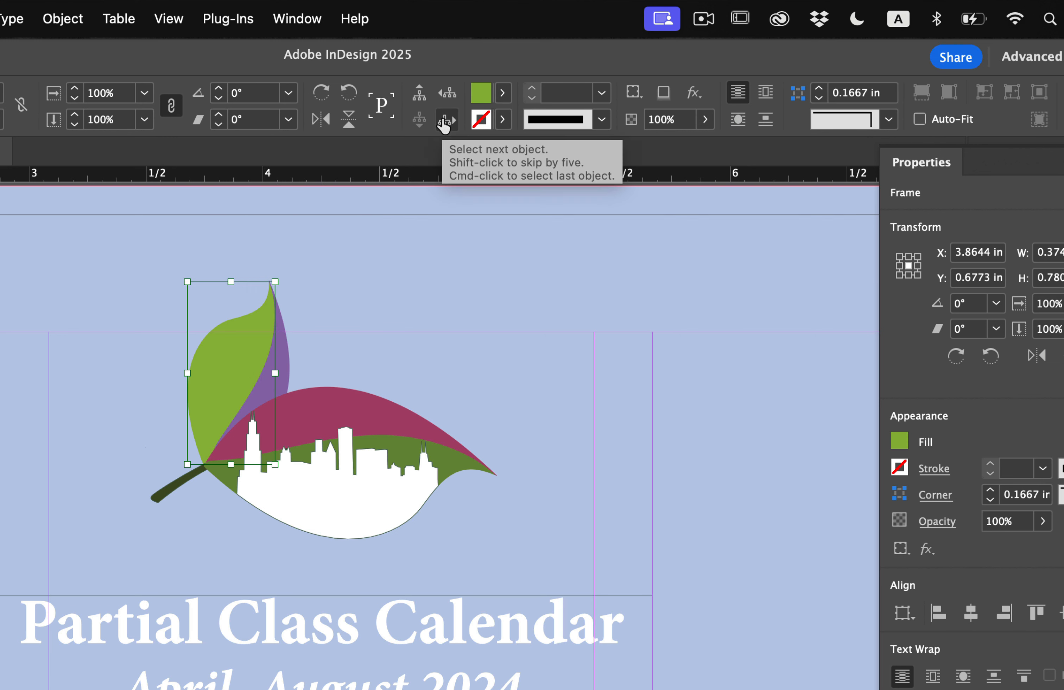
Select the next object in the logo group, the Purple-Warm edge of the upper leaf, and fill it with Green-Dark
click(445, 123)
click(503, 93)
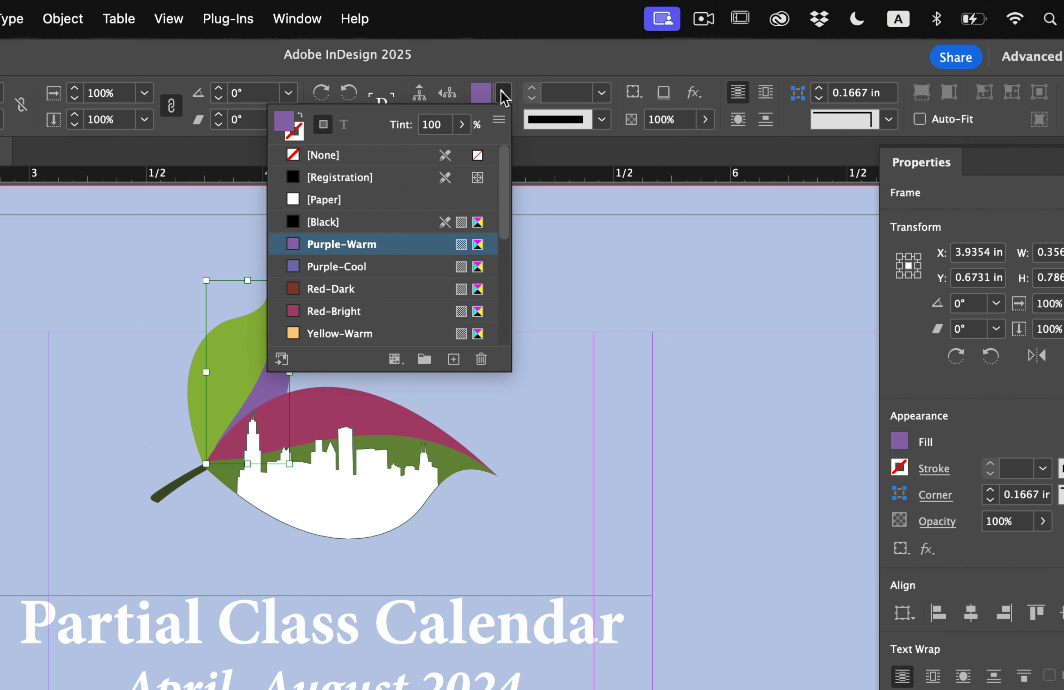
drag(504, 180, 505, 249)
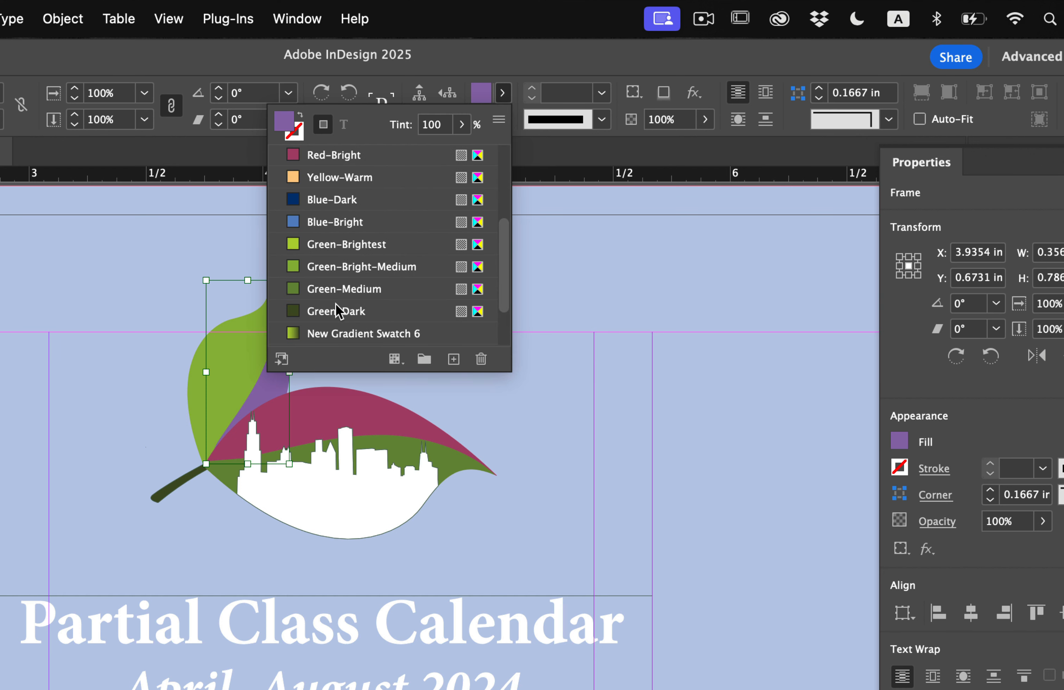
click(354, 311)
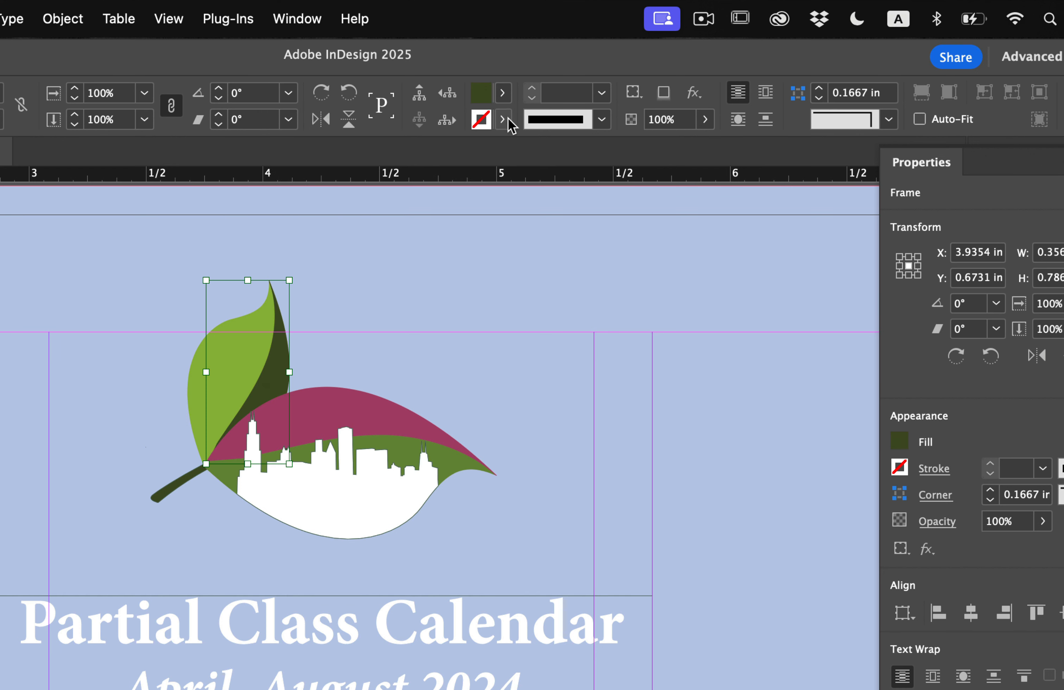
Select the purple upper part of the logo's lower leaf, fill it with Green-Bright-Medium, and reselect the whole logo group
click(446, 121)
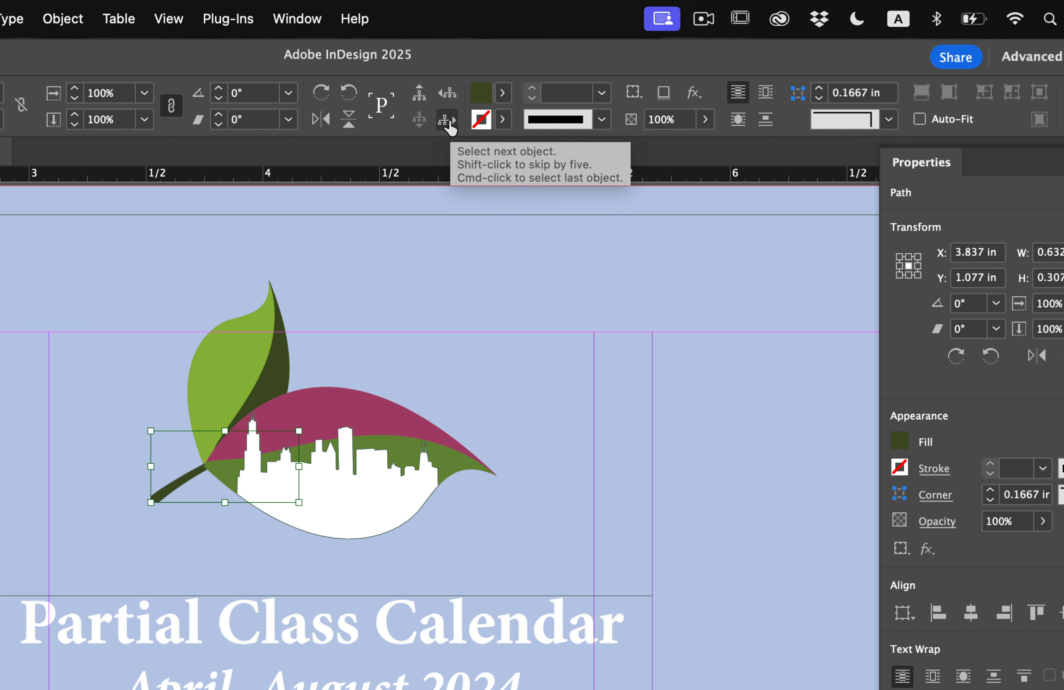
click(449, 122)
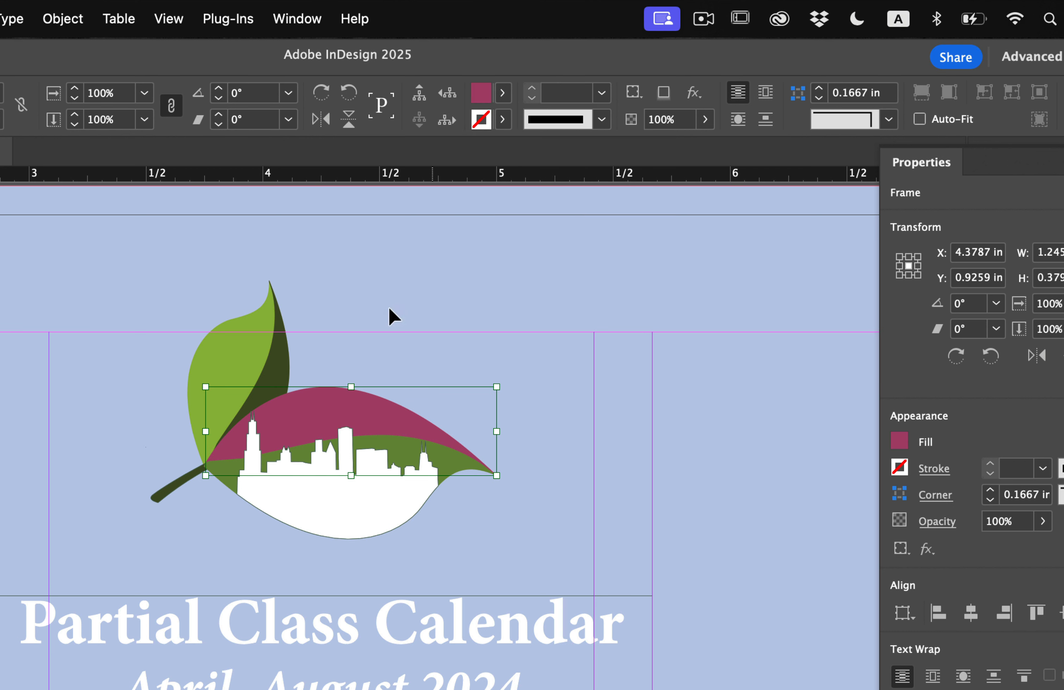
click(502, 94)
drag(505, 199, 496, 287)
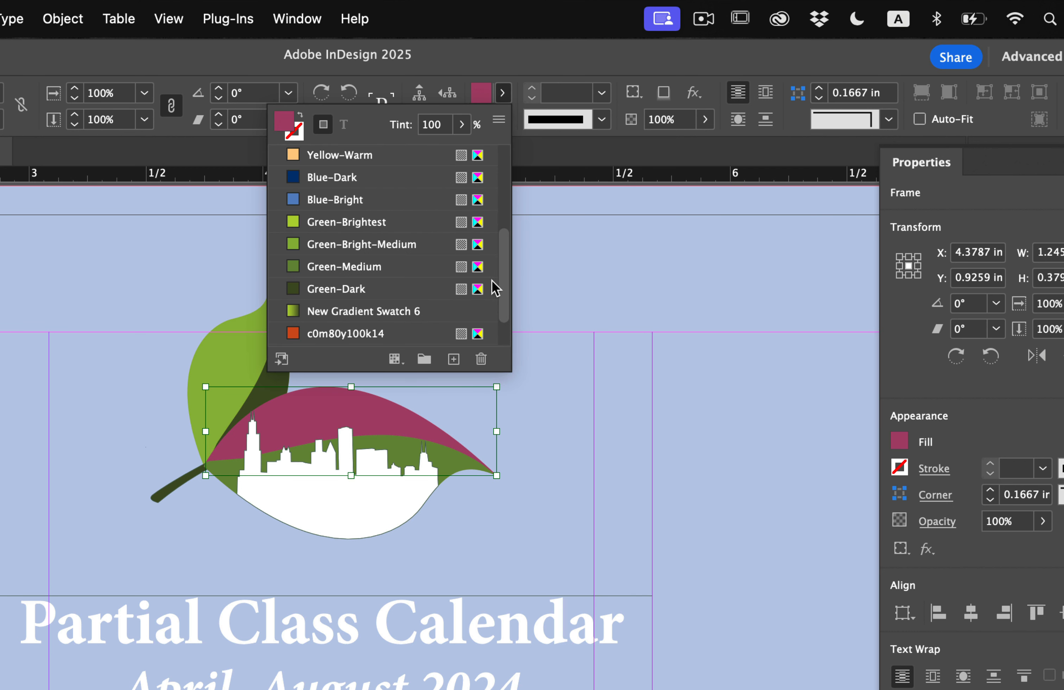
click(353, 245)
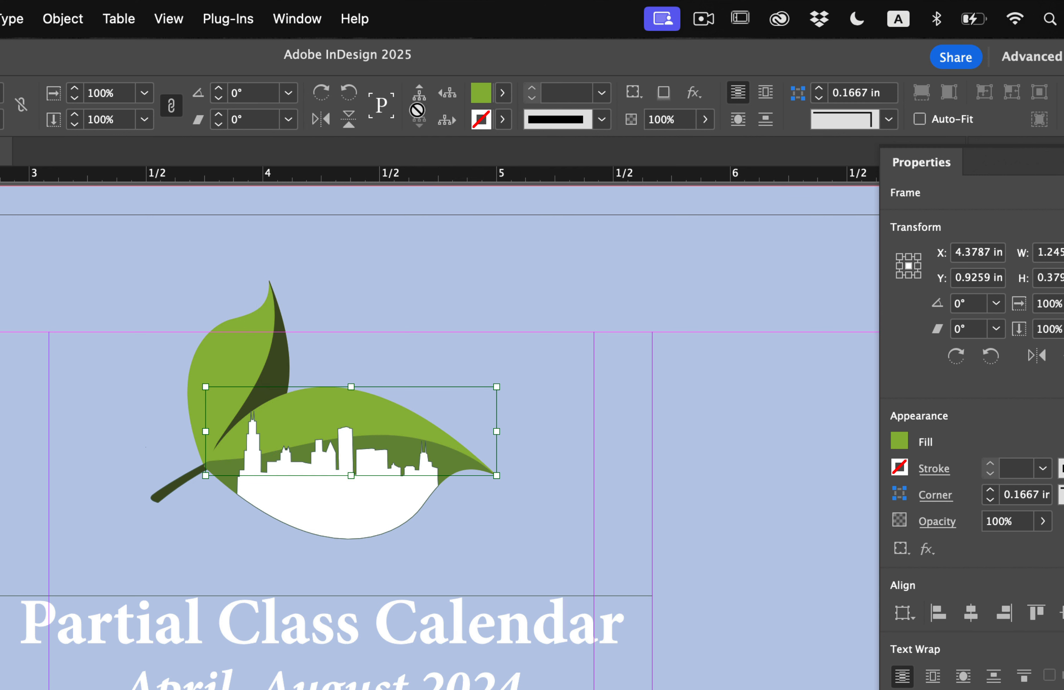
click(419, 94)
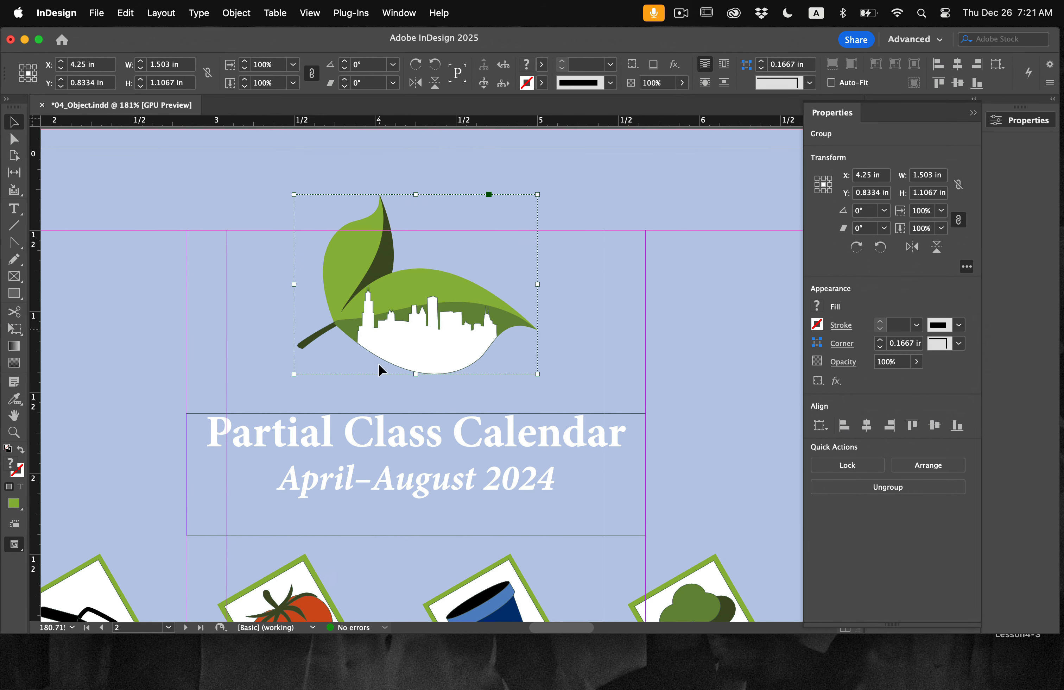
Copy the heading text "Partial Class Calendar" from the text frame below the logo on page 2
key(super+0)
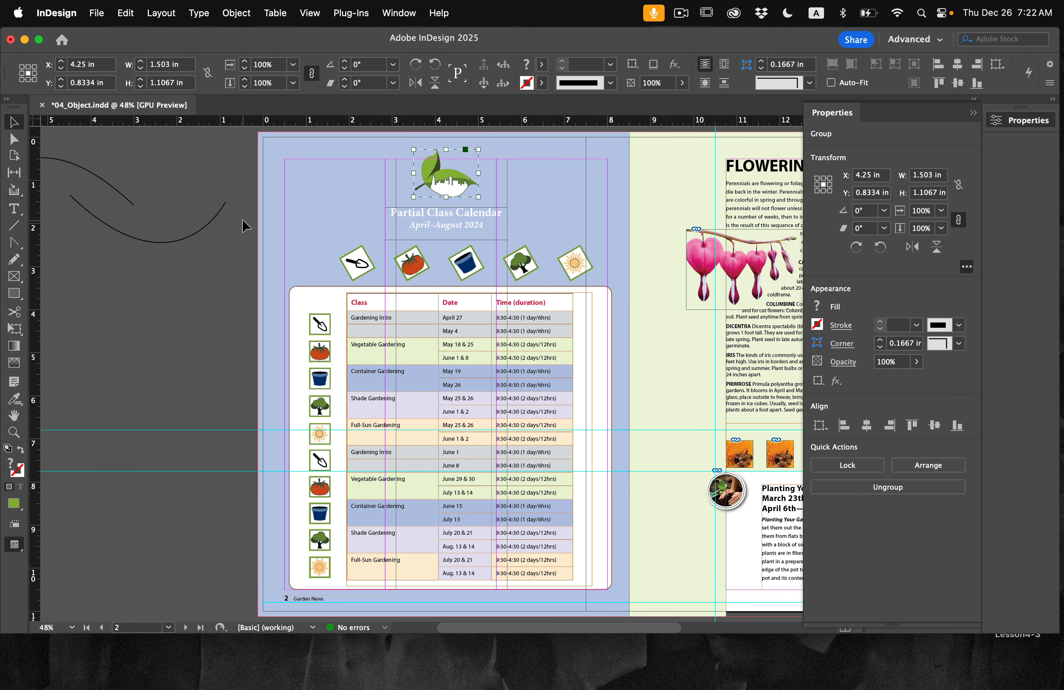
click(14, 208)
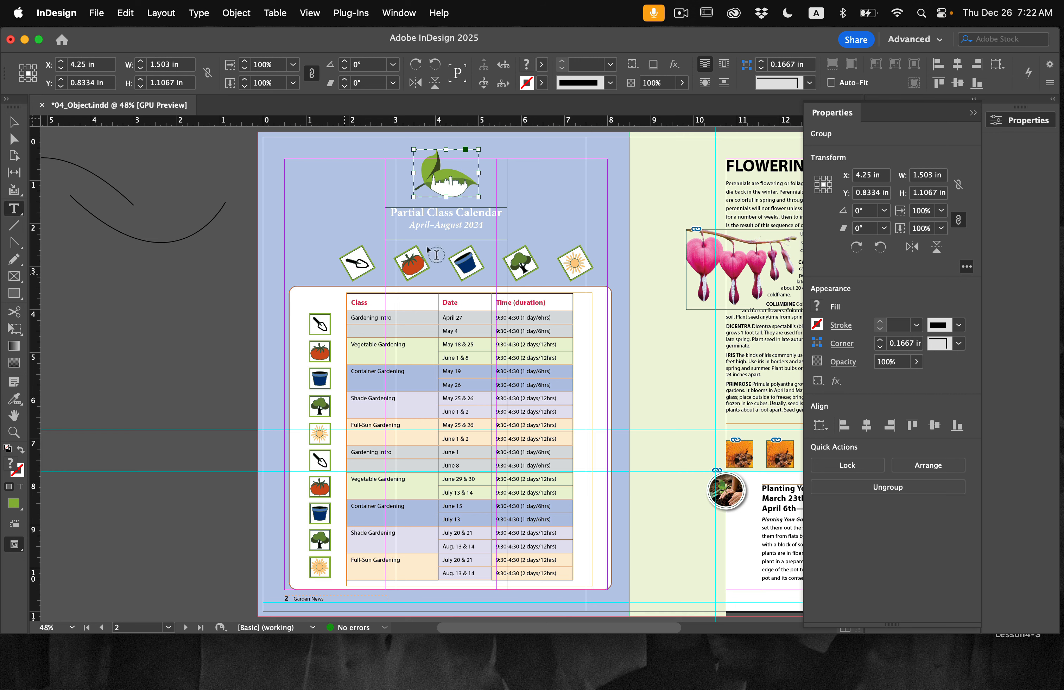
scroll(437, 255, up, 5)
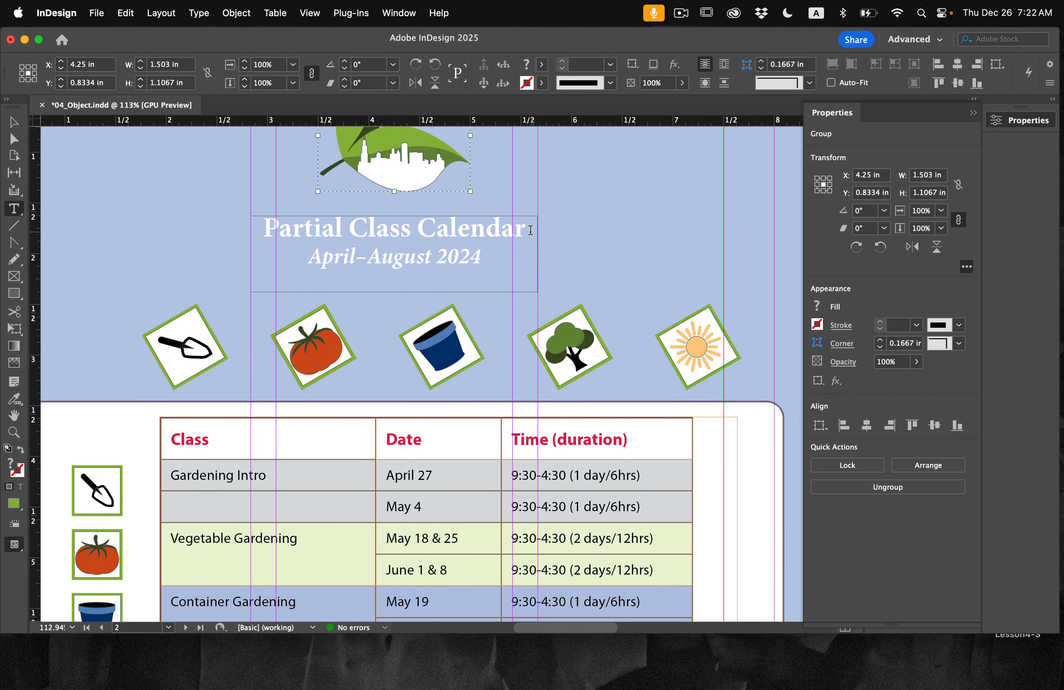
drag(530, 230, 259, 225)
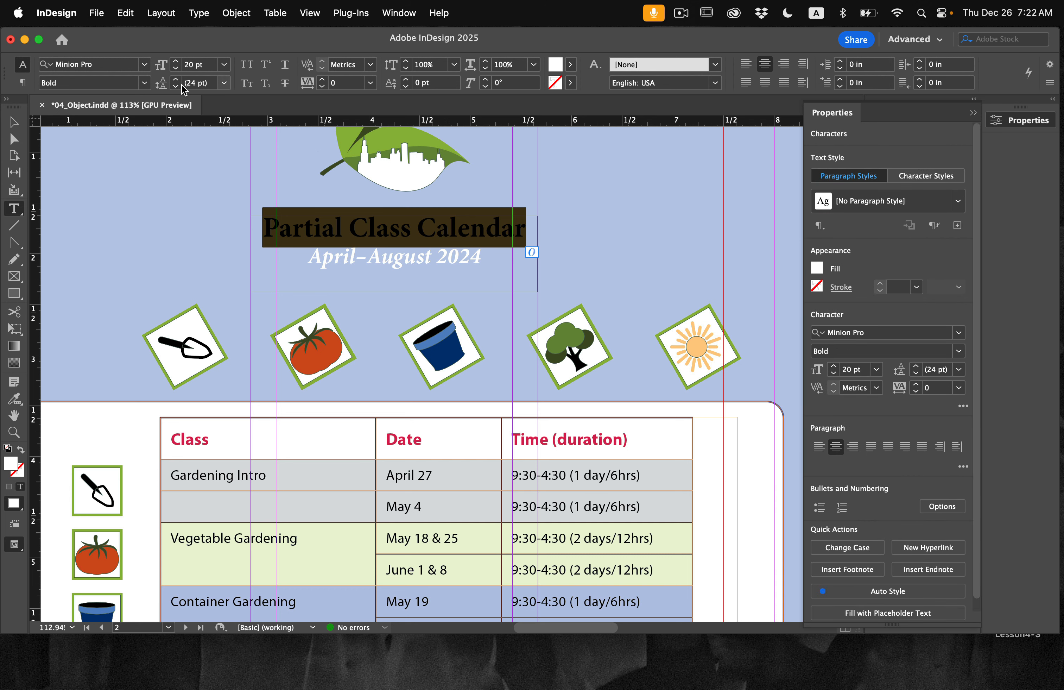
click(125, 13)
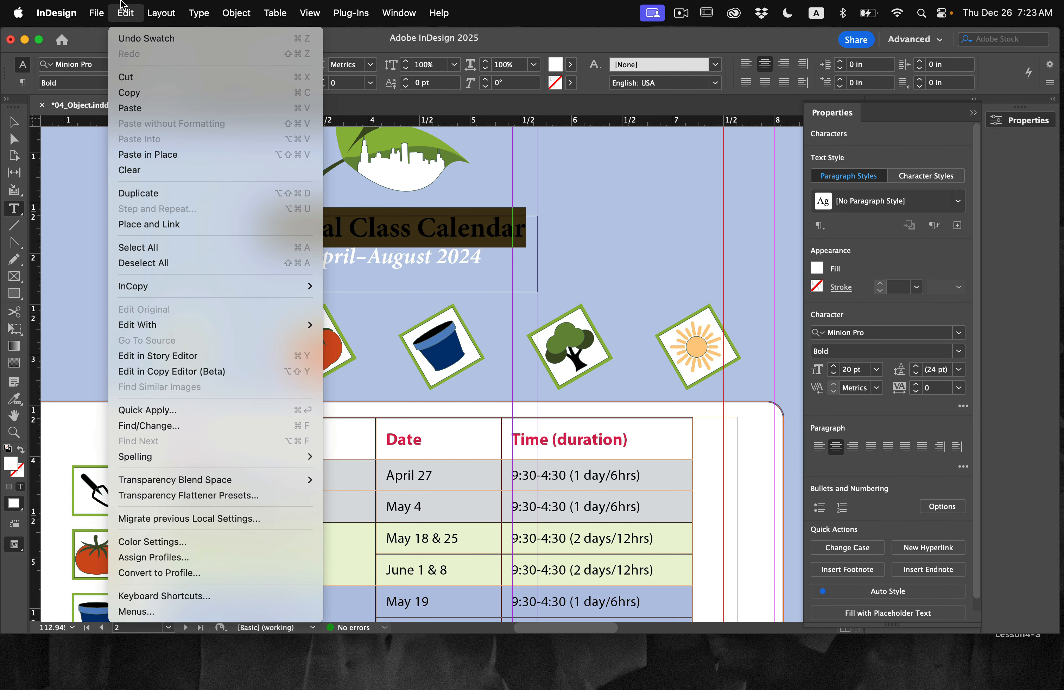
click(130, 92)
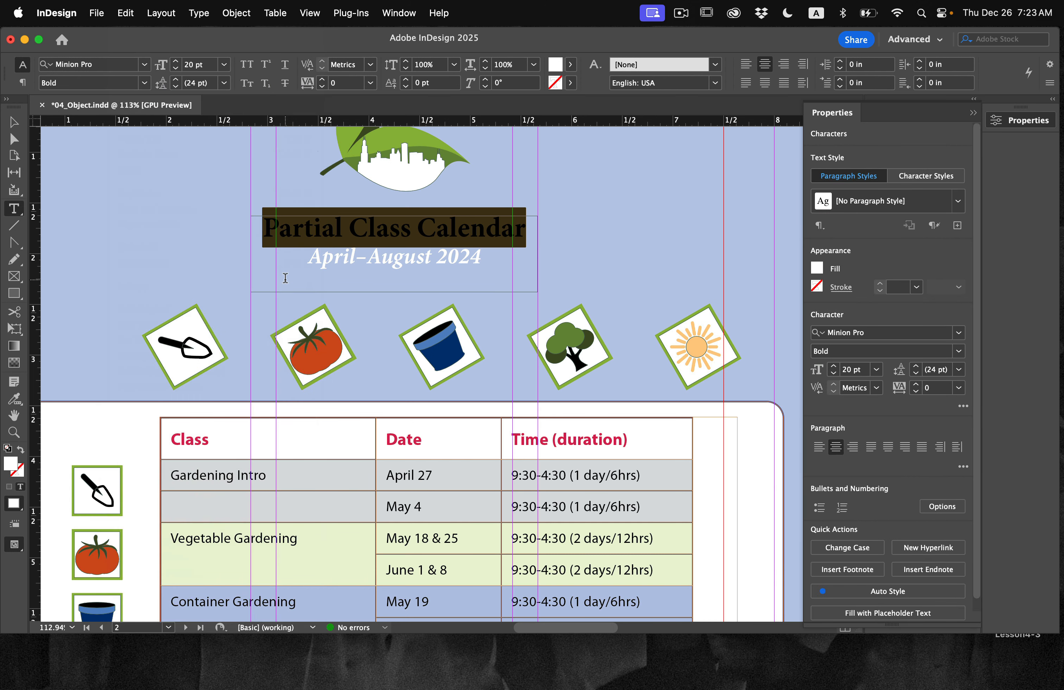
Paste the copied title onto the upper curve on the pasteboard as type on a path
scroll(285, 277, up, 3)
scroll(285, 277, left, 6)
scroll(286, 277, left, 10)
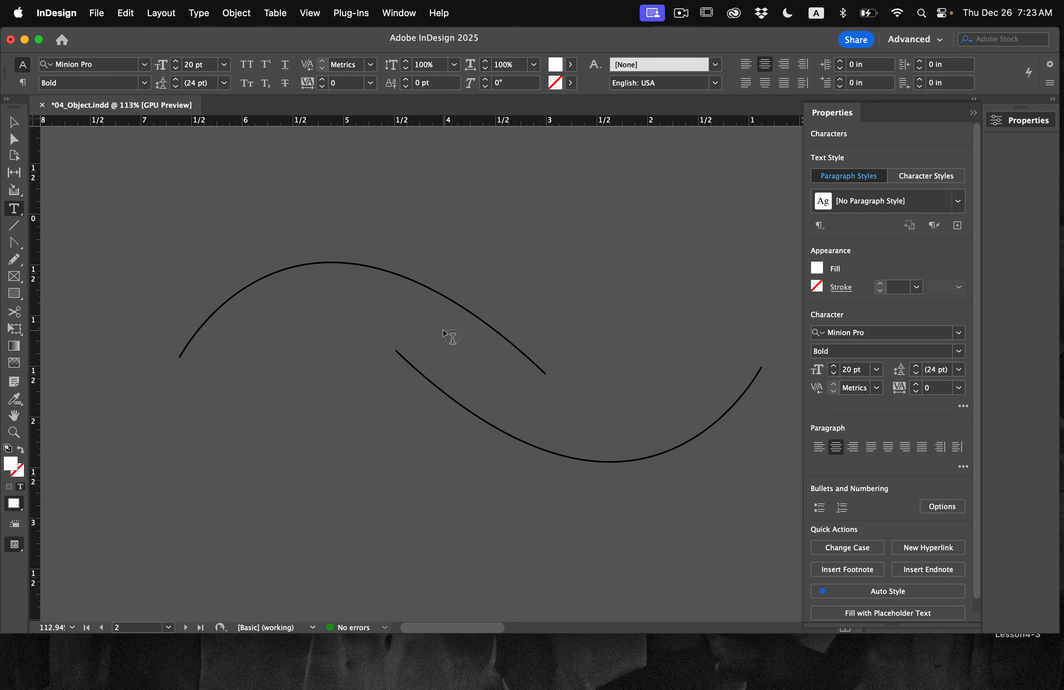
click(473, 349)
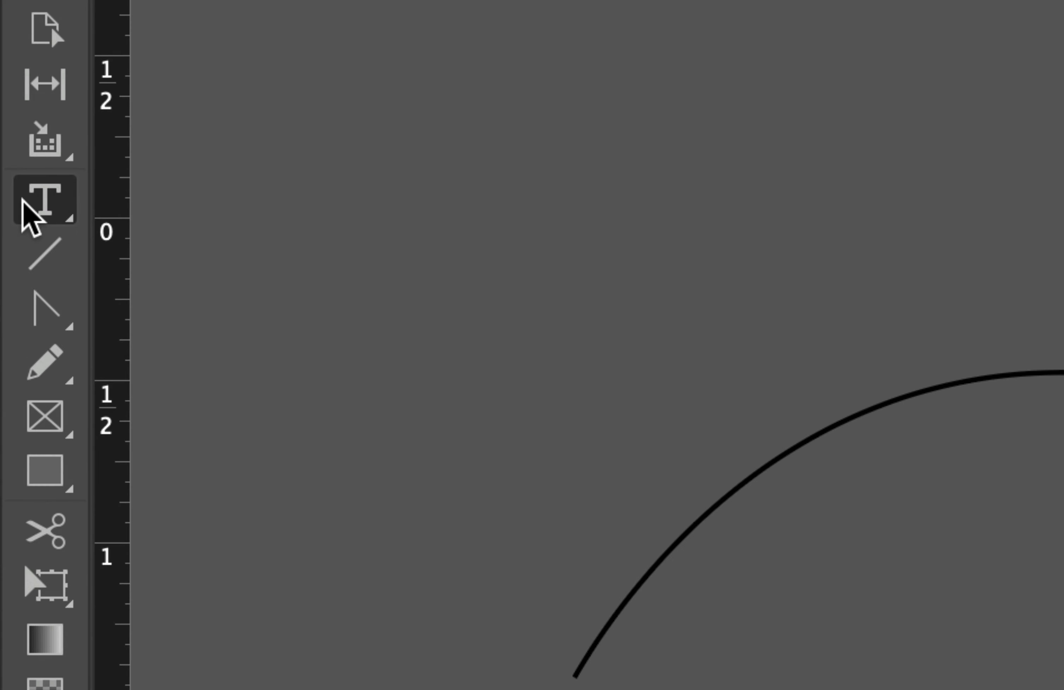
click(10, 214)
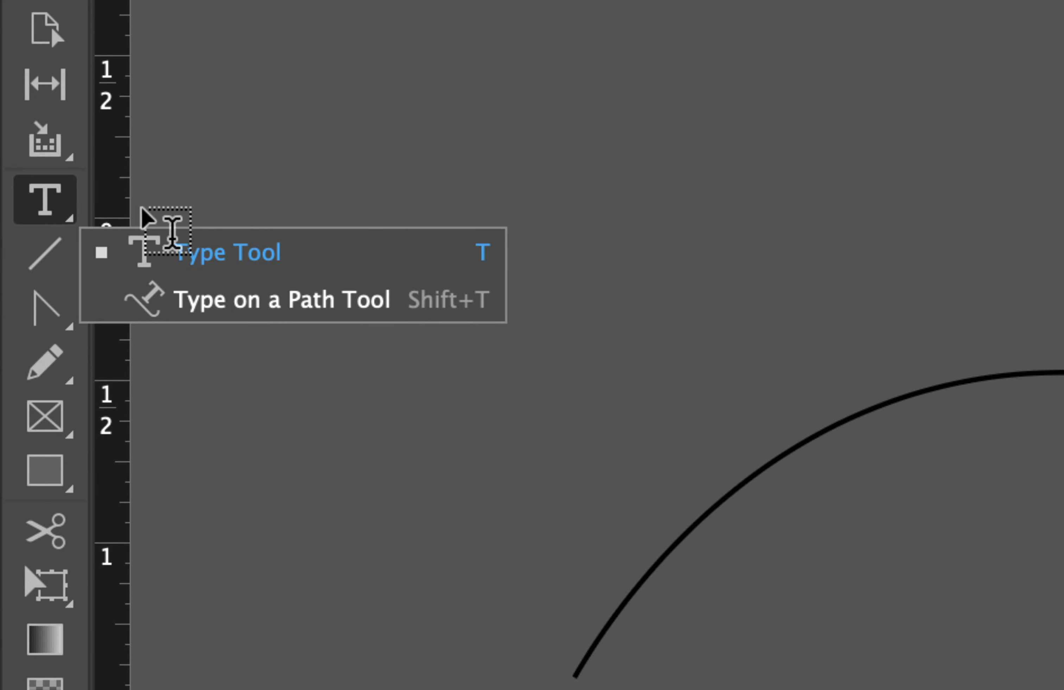
click(231, 306)
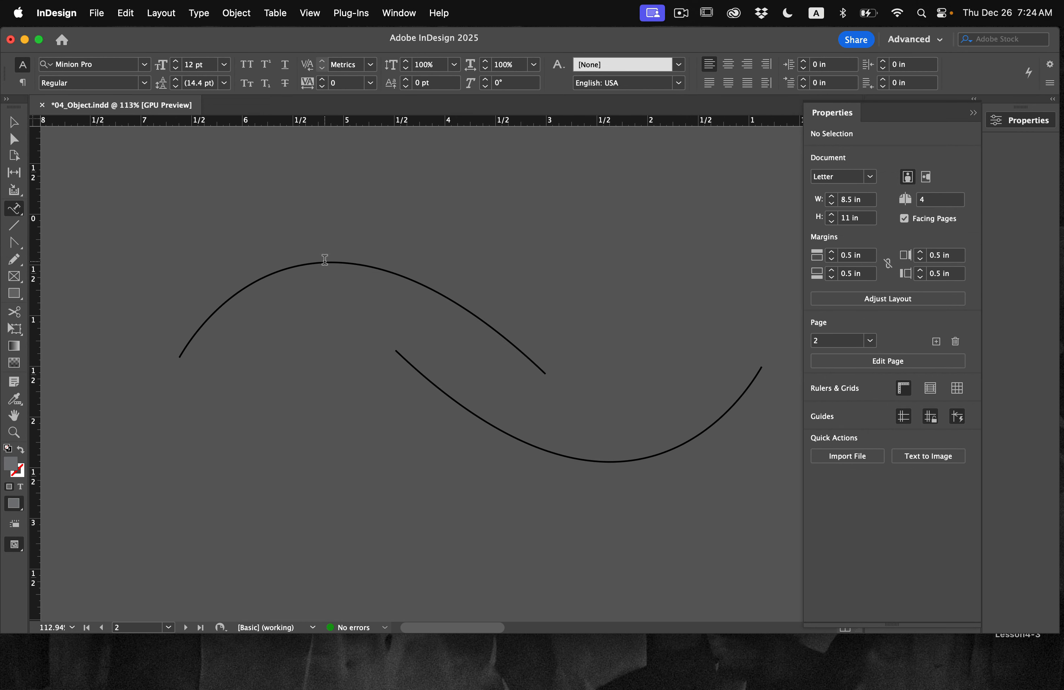
click(315, 264)
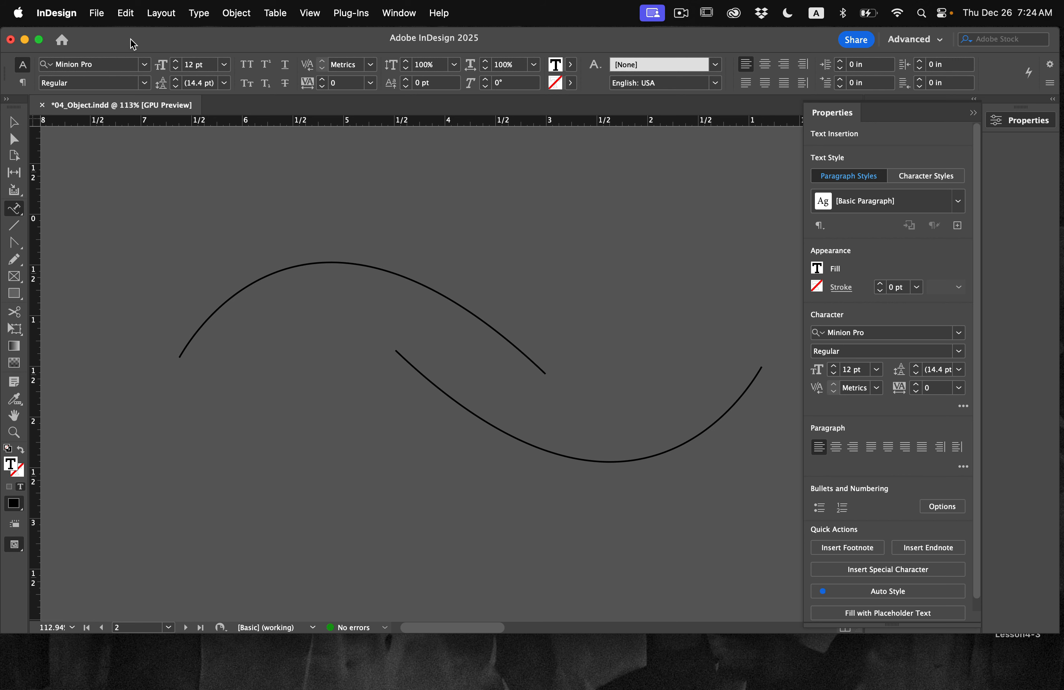
click(126, 13)
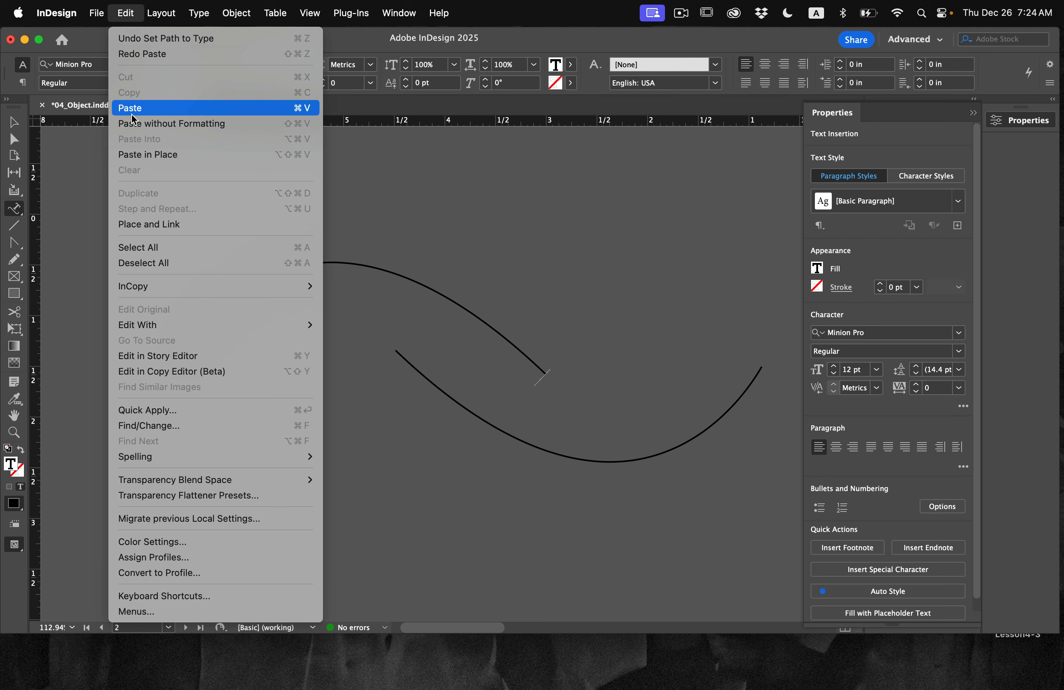
click(136, 108)
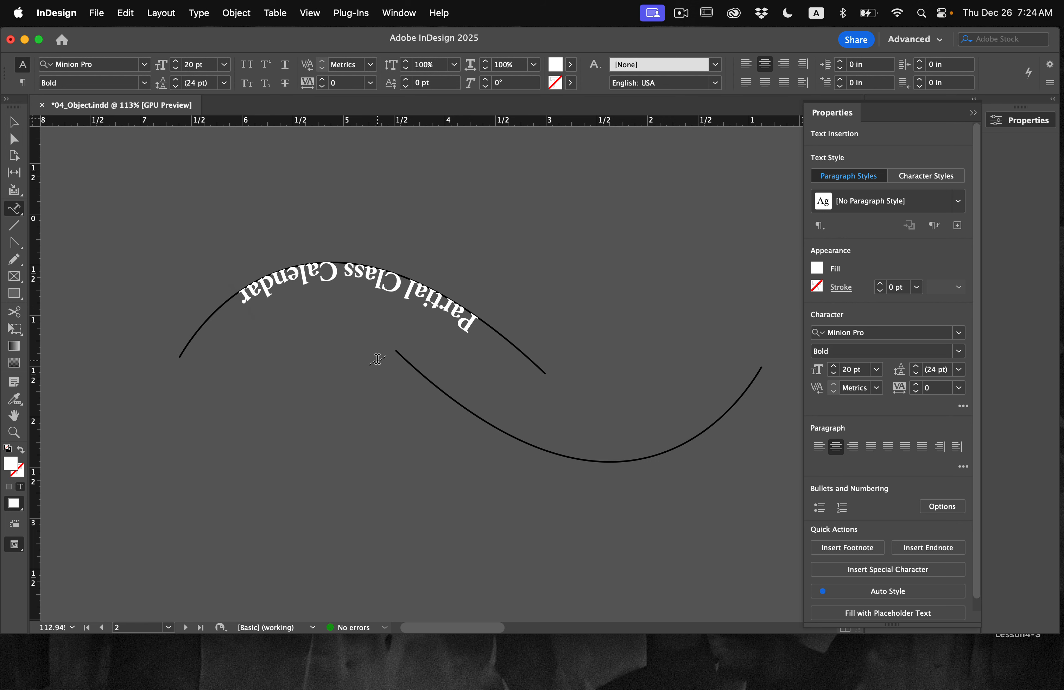
Flip the title to the other side of the upper curve through its Type on a Path options
click(200, 17)
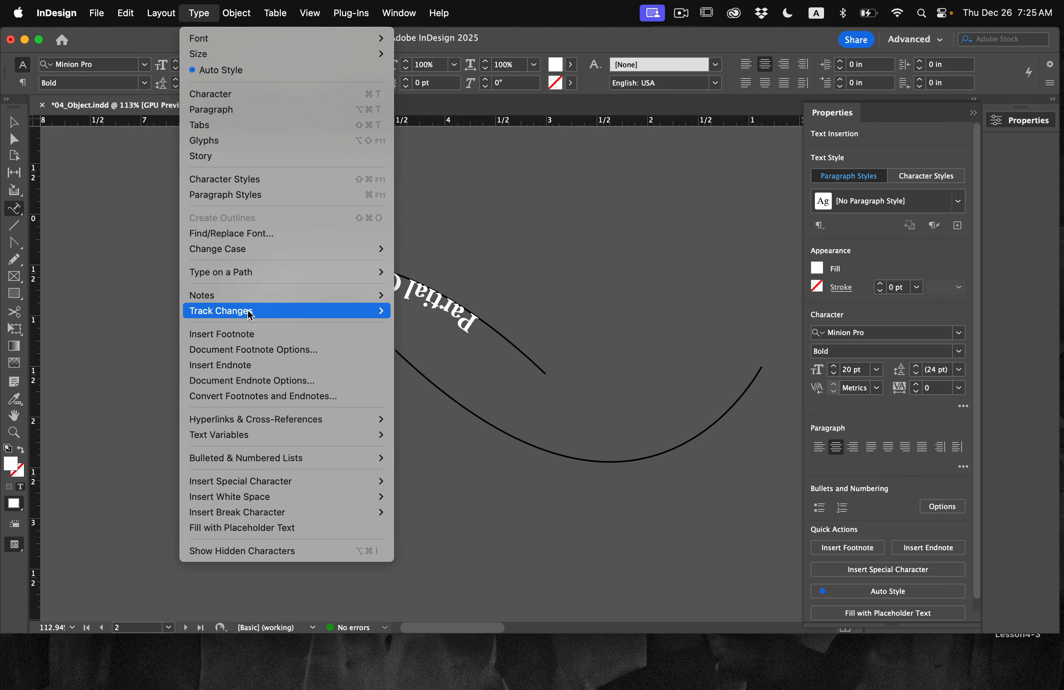
mouse_move(253, 297)
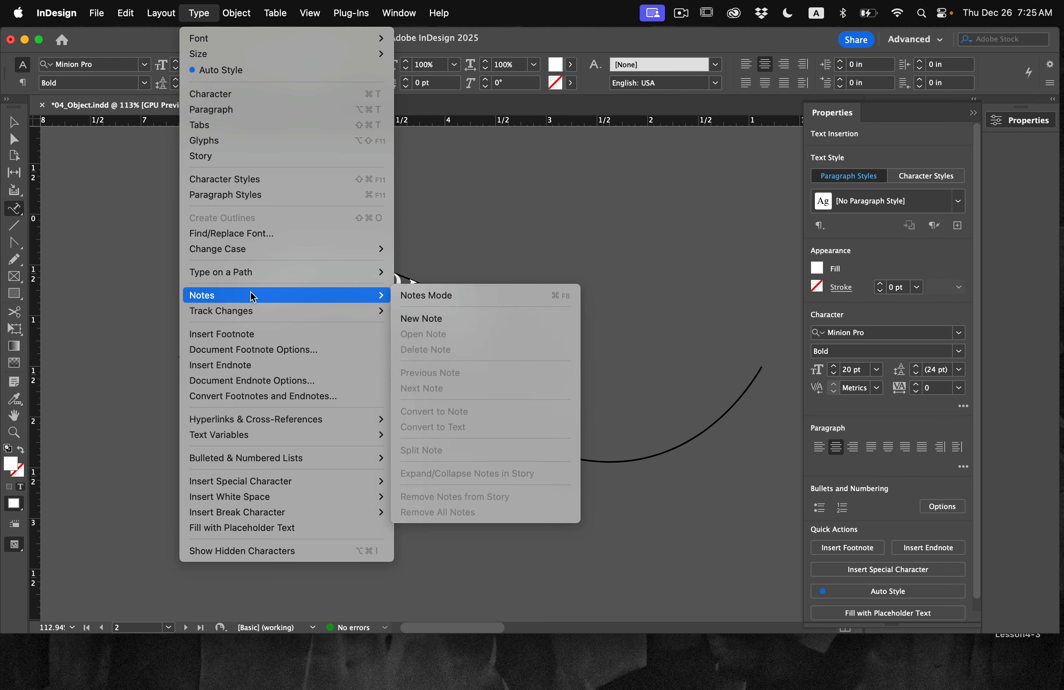
mouse_move(260, 272)
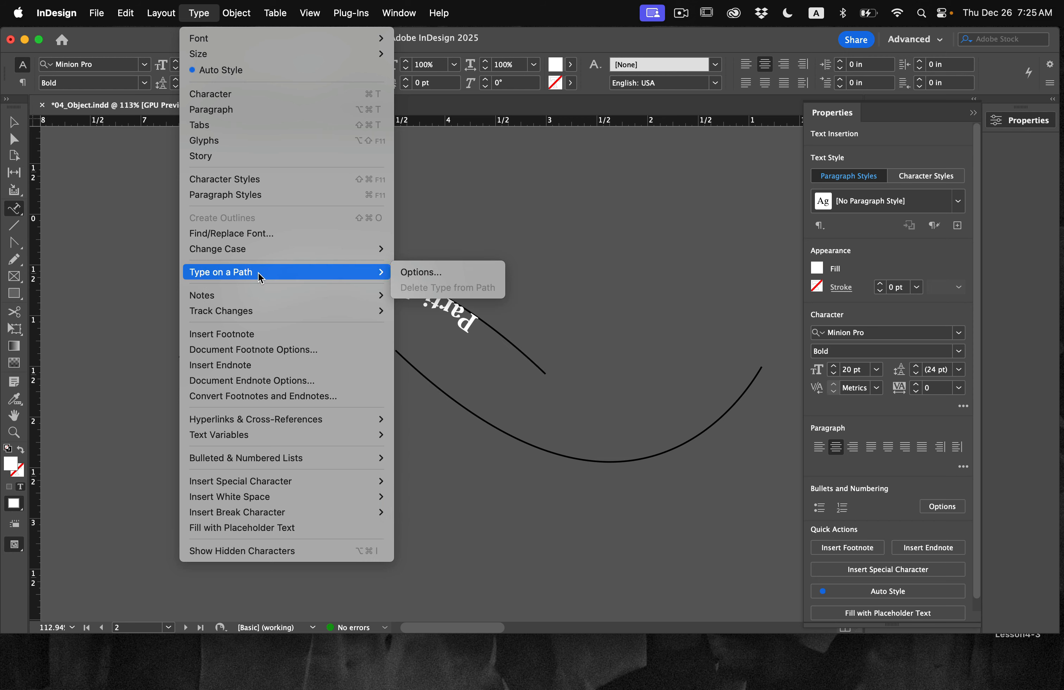
click(421, 269)
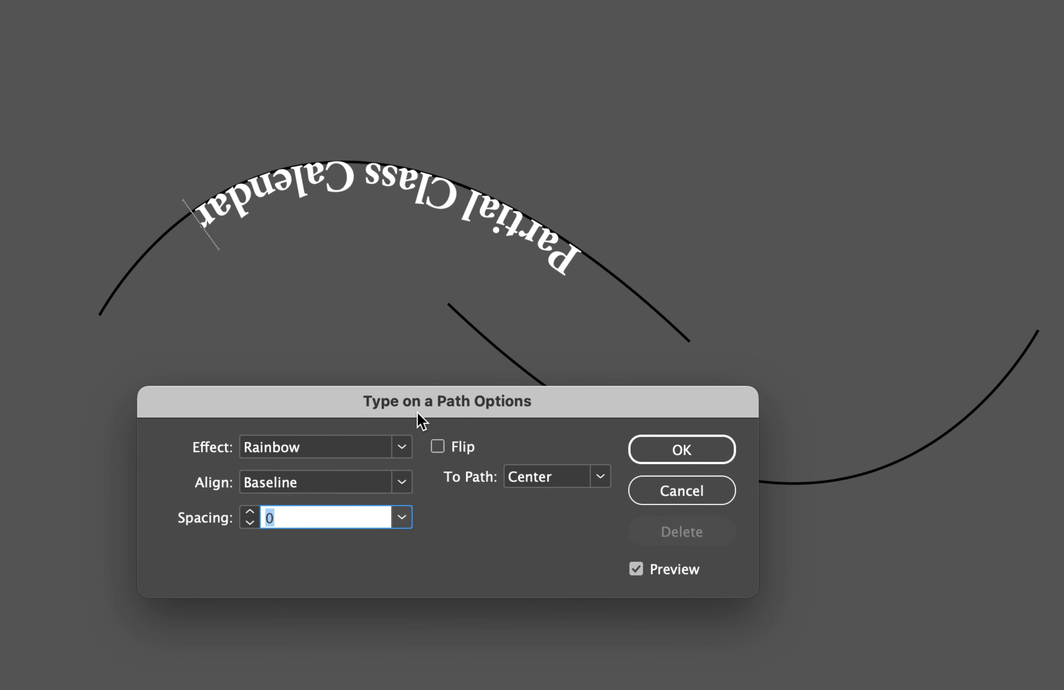
click(437, 446)
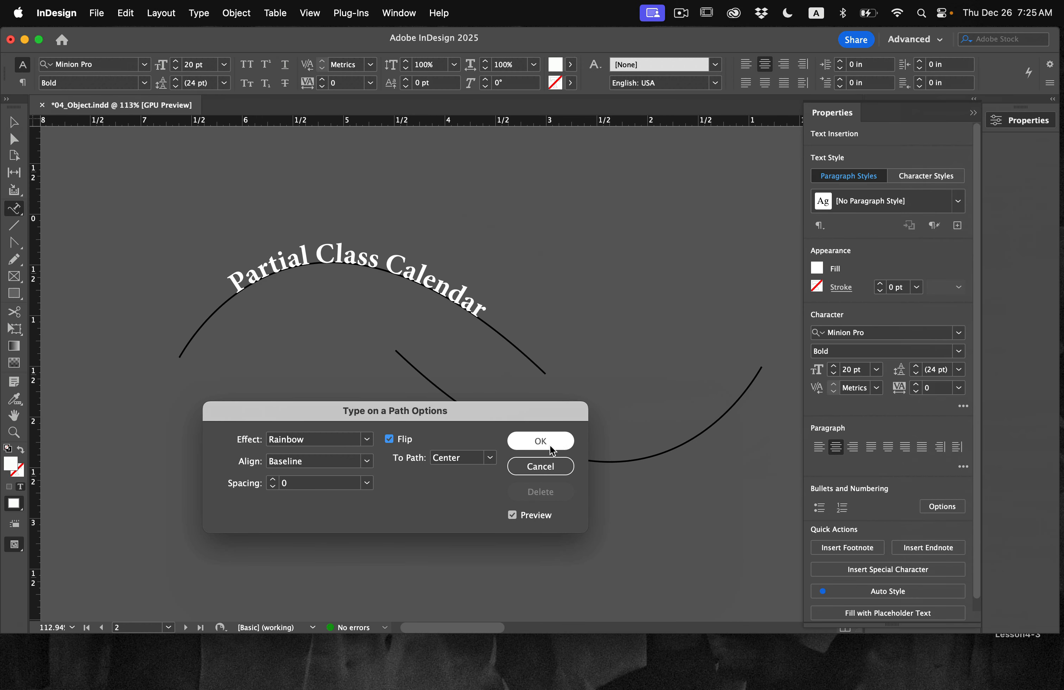
click(707, 453)
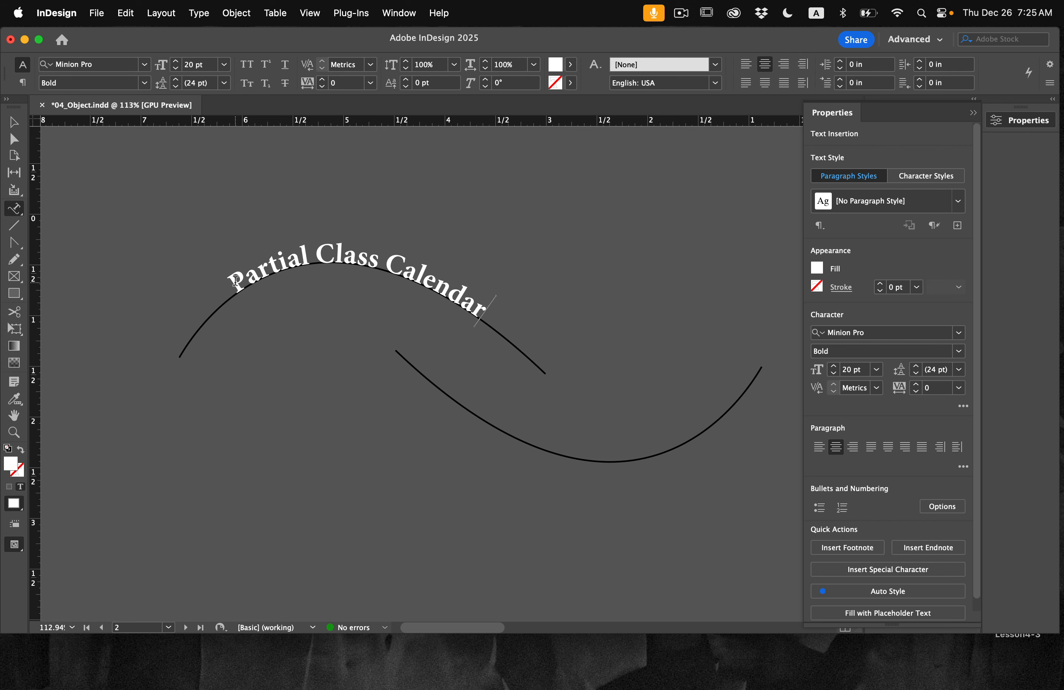
Format the whole "Partial Class Calendar" path text in Myriad Pro Bold at 24 pt
drag(229, 283, 498, 341)
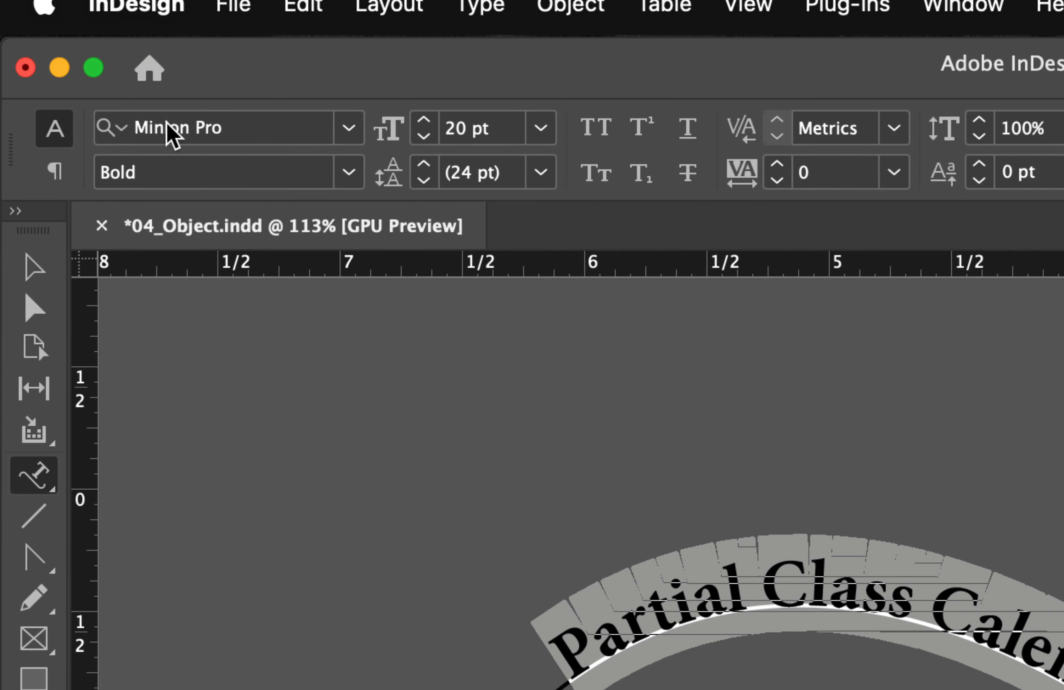
click(168, 127)
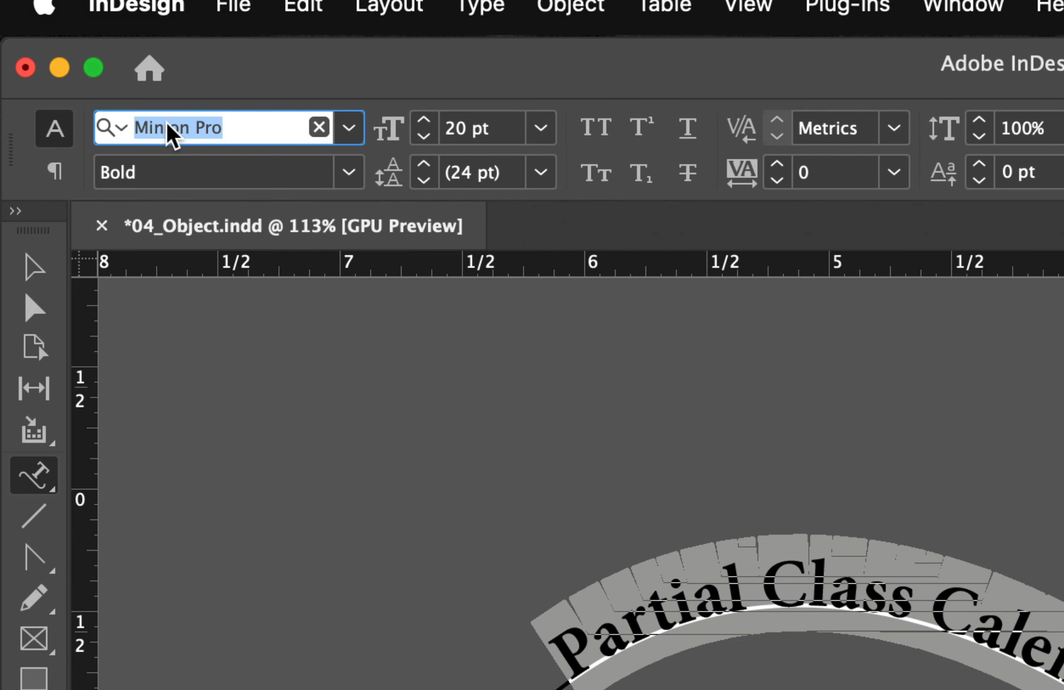
text(myr)
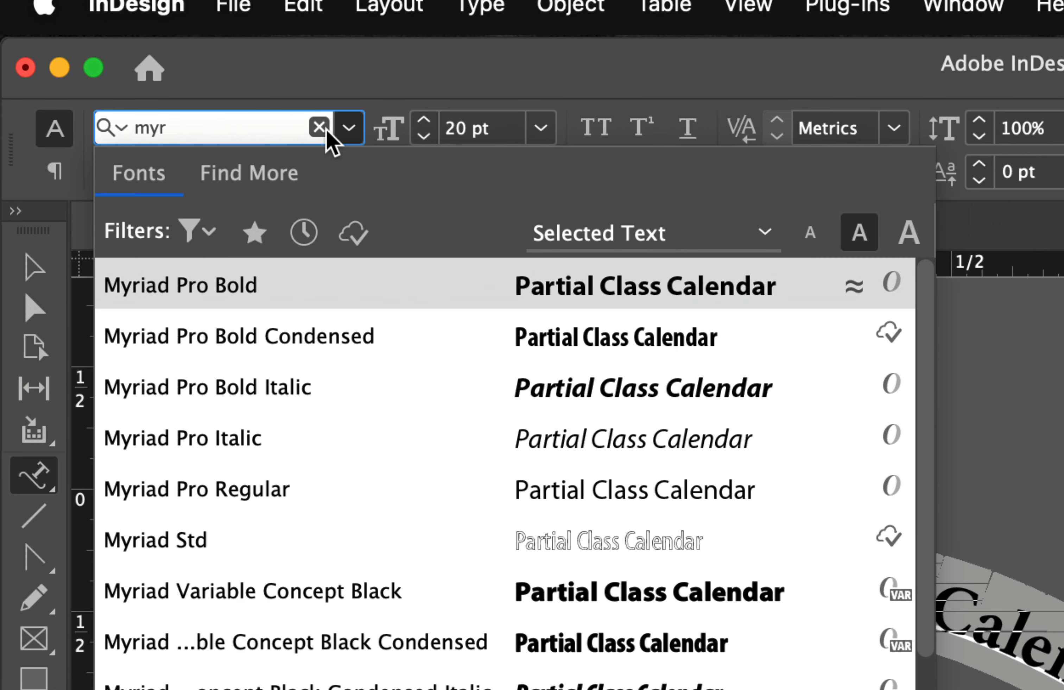
click(249, 284)
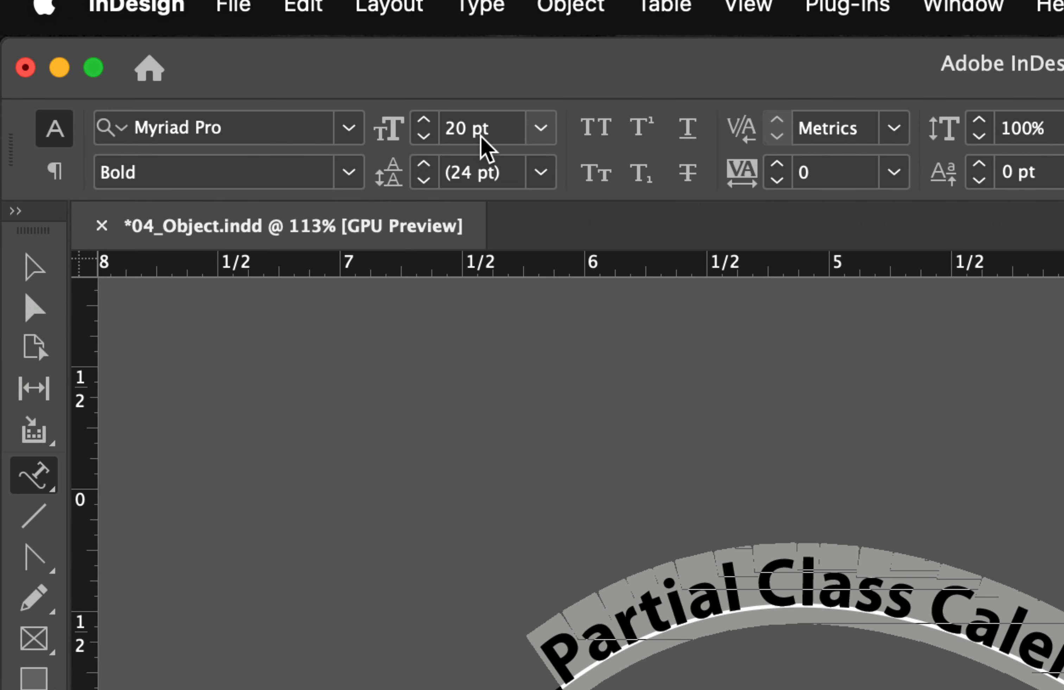
click(487, 148)
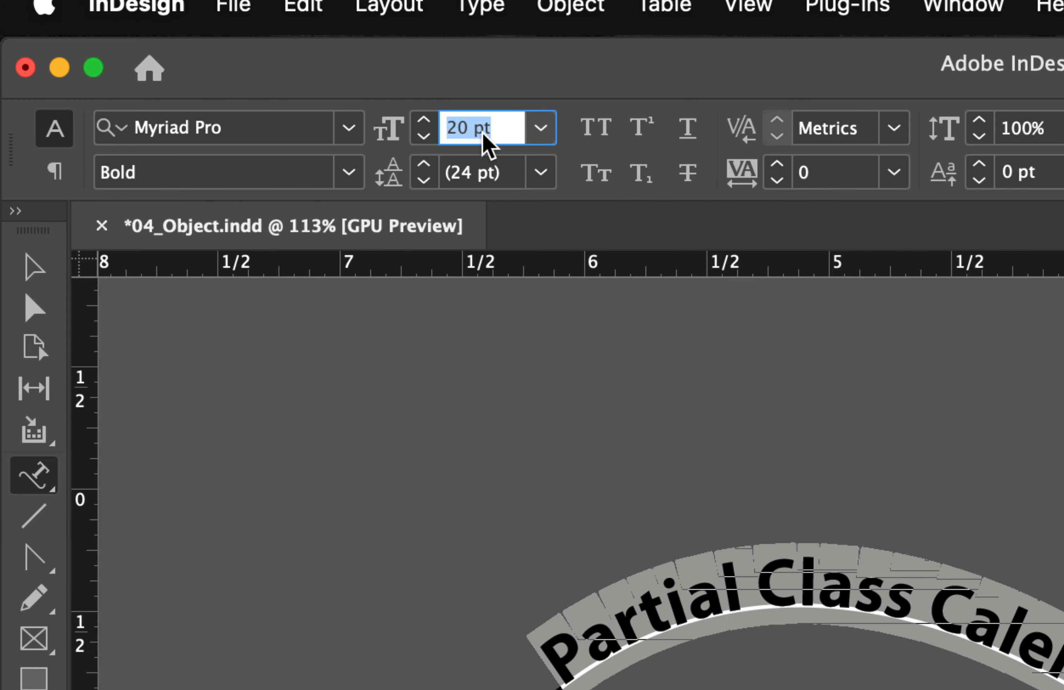
text(24)
key(Return)
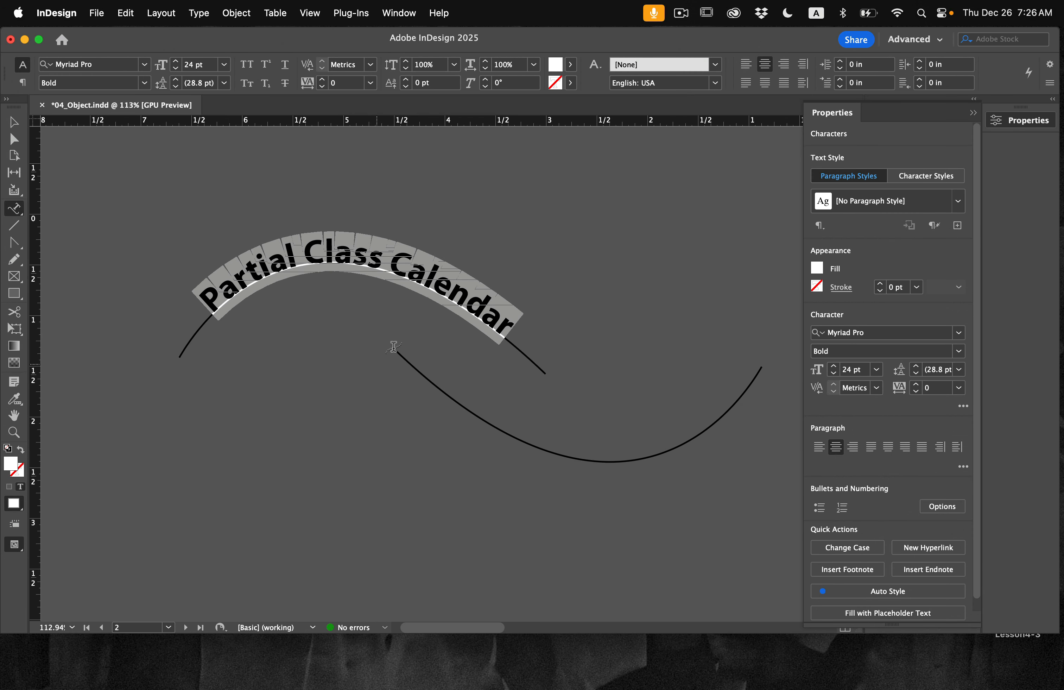
Copy the date line "April–August 2024" from the heading text frame below the logo on page 2
scroll(573, 417, right, 20)
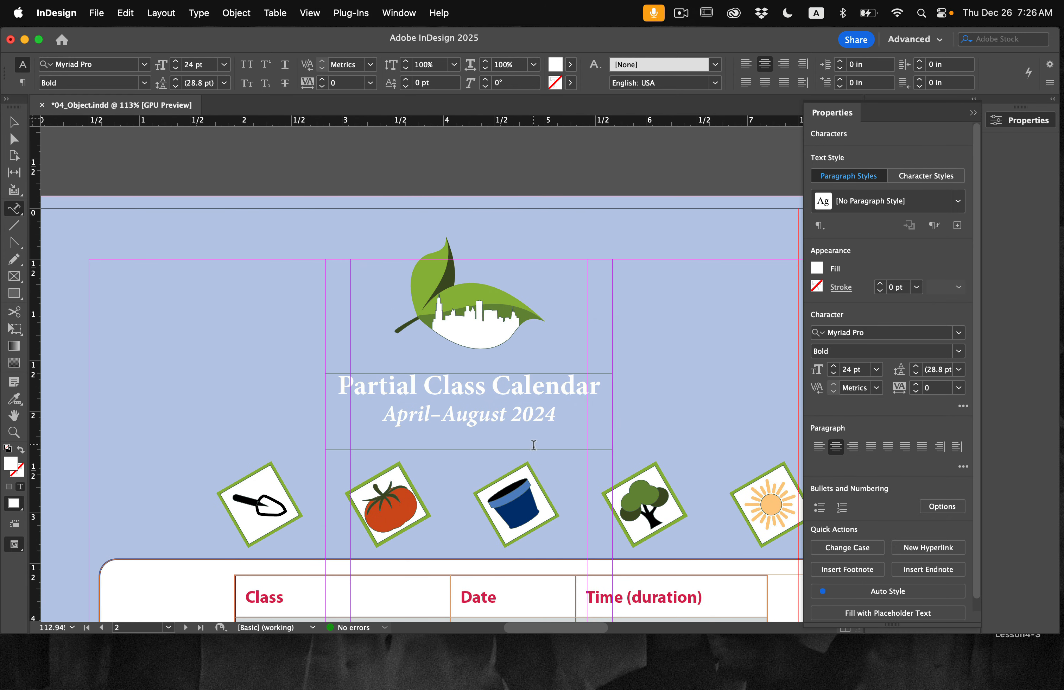
drag(556, 418, 376, 419)
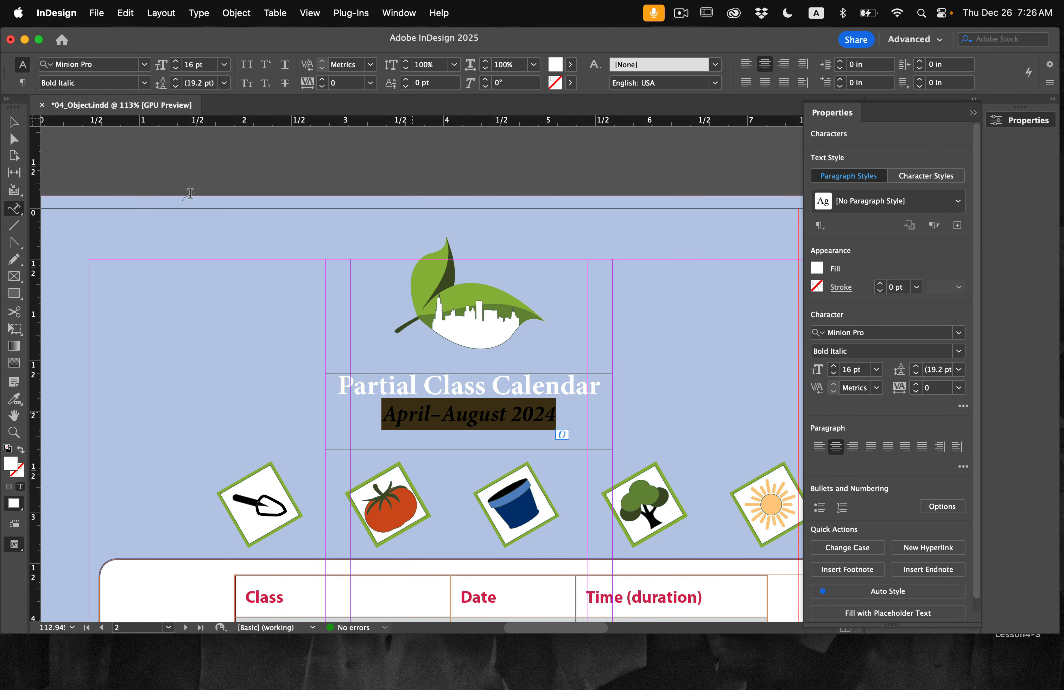
click(134, 13)
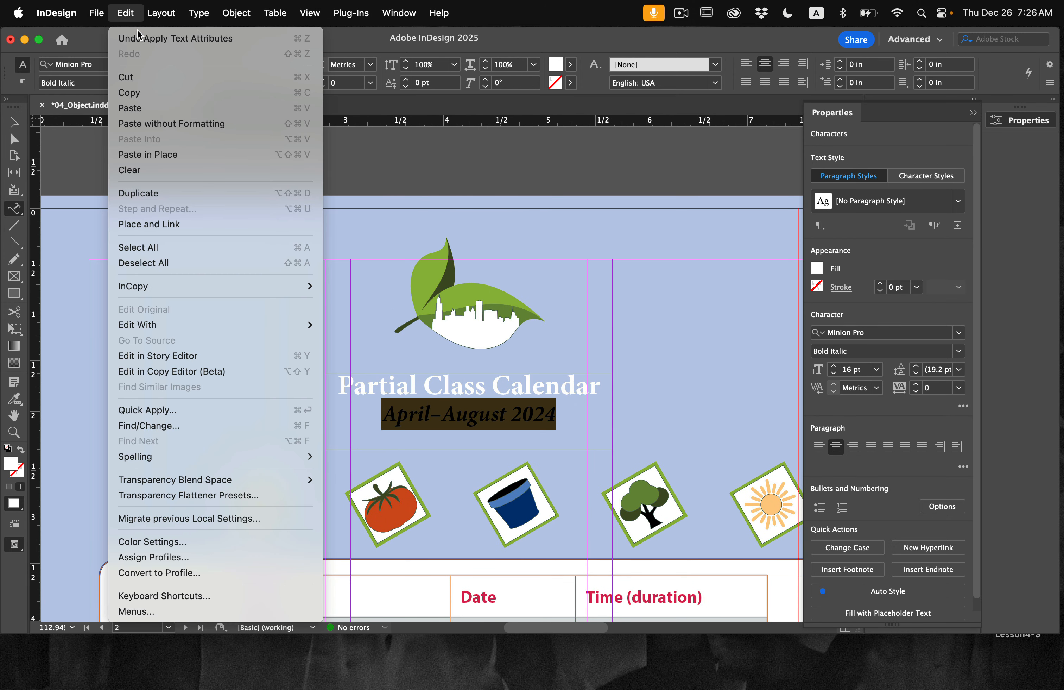
click(139, 90)
Paste the copied date line onto the lower curve on the pasteboard as type on a path
scroll(395, 359, left, 20)
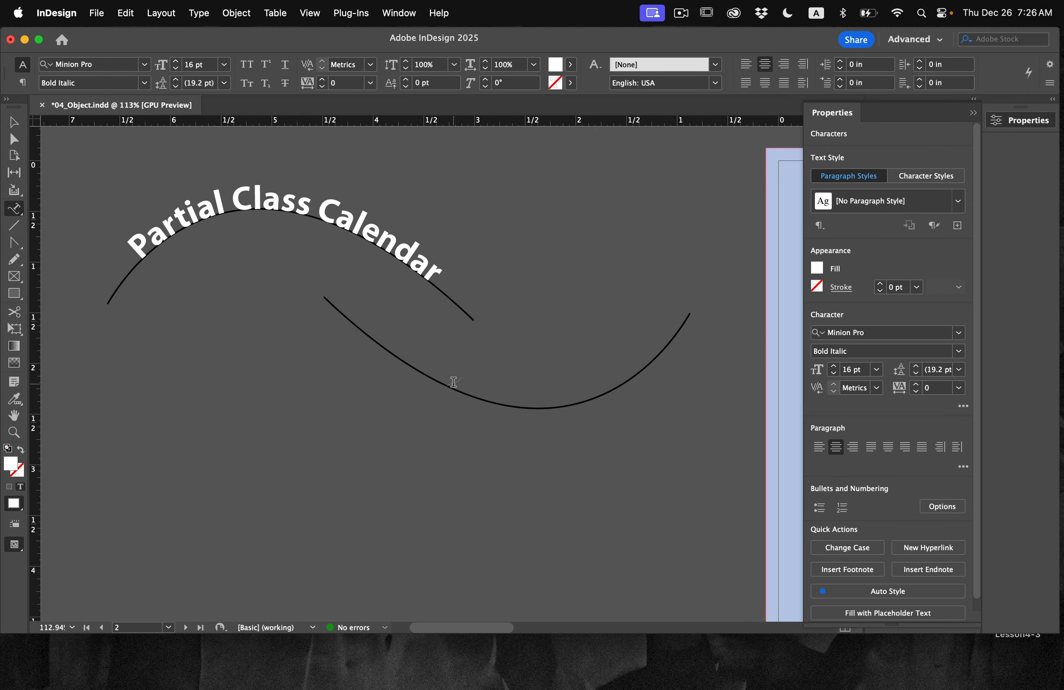
click(441, 379)
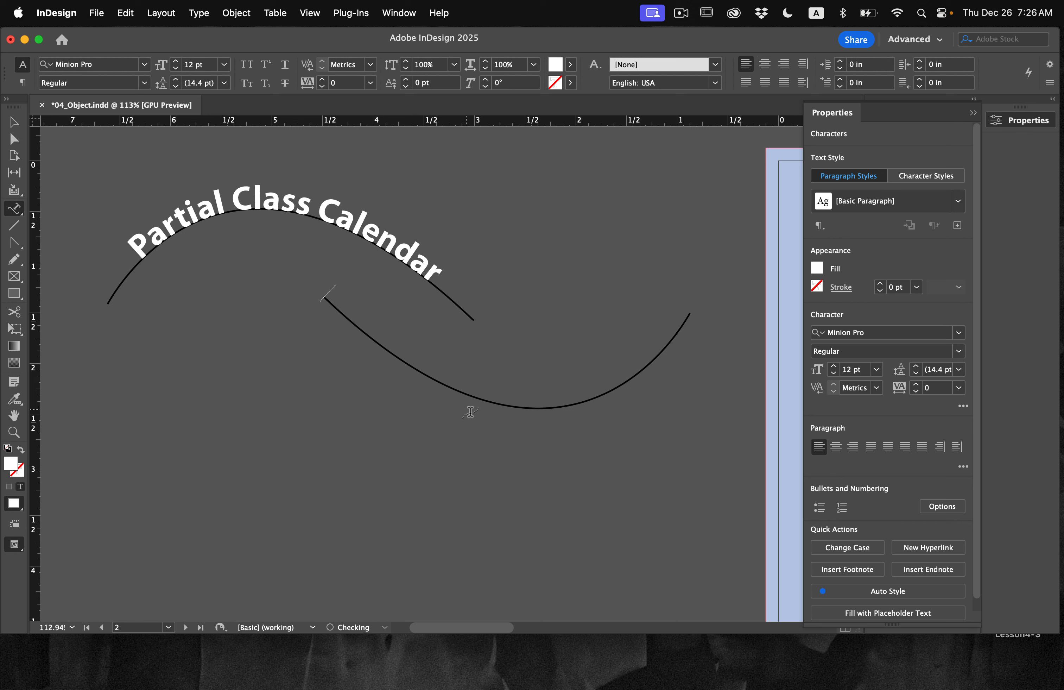
click(126, 13)
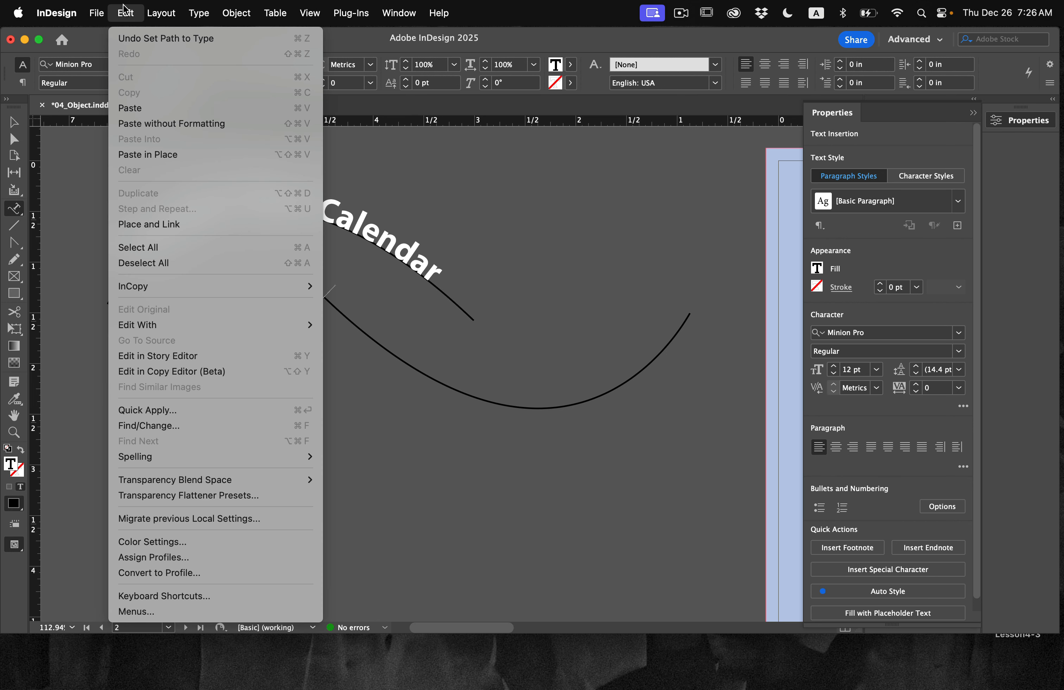
click(143, 108)
key(super+a)
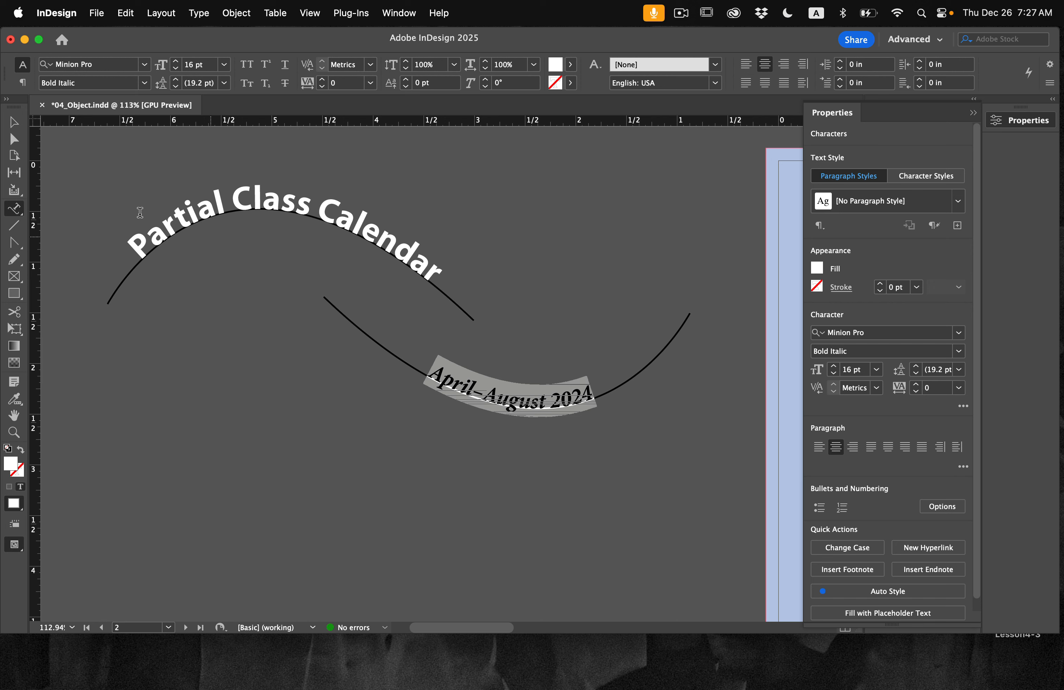
Set the stroke of both curved text paths on the pasteboard to [None]
click(14, 122)
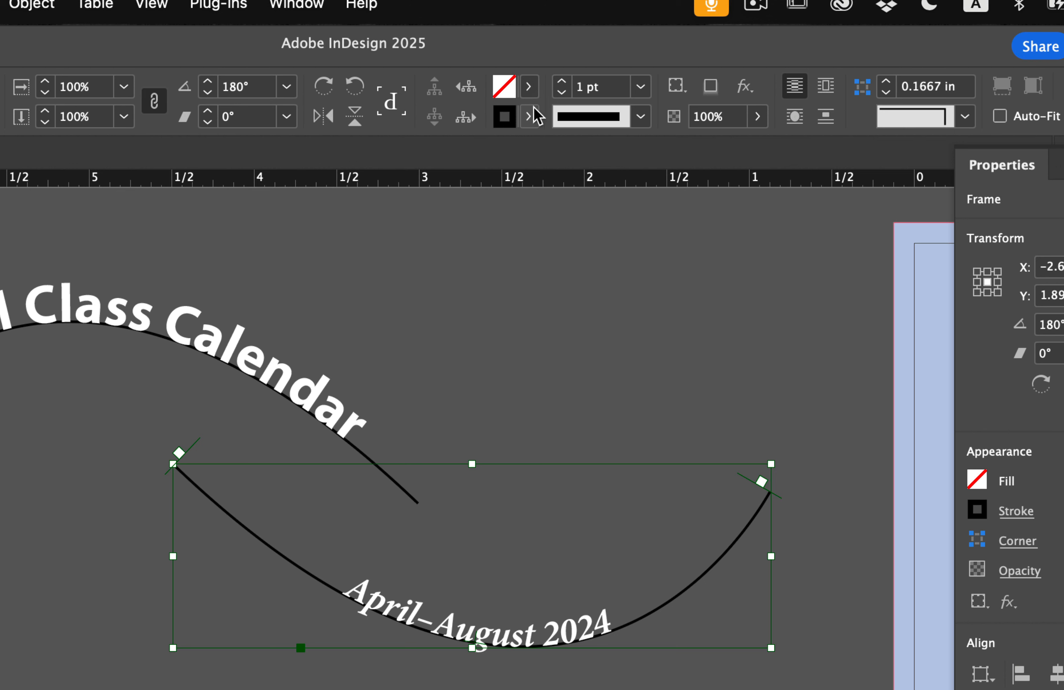
click(542, 83)
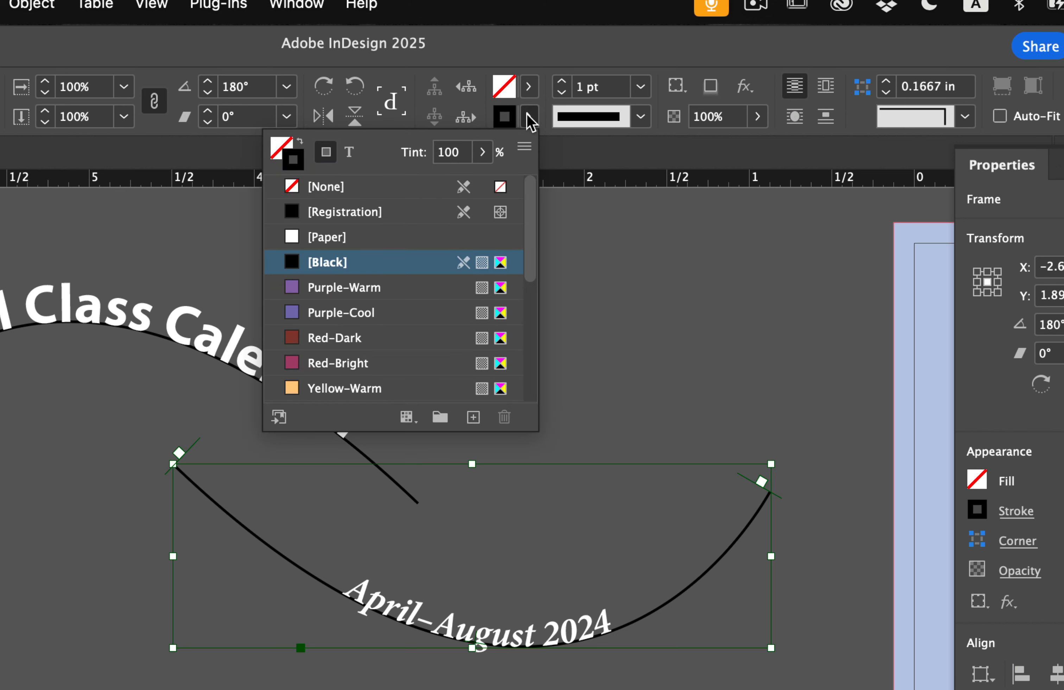
click(330, 188)
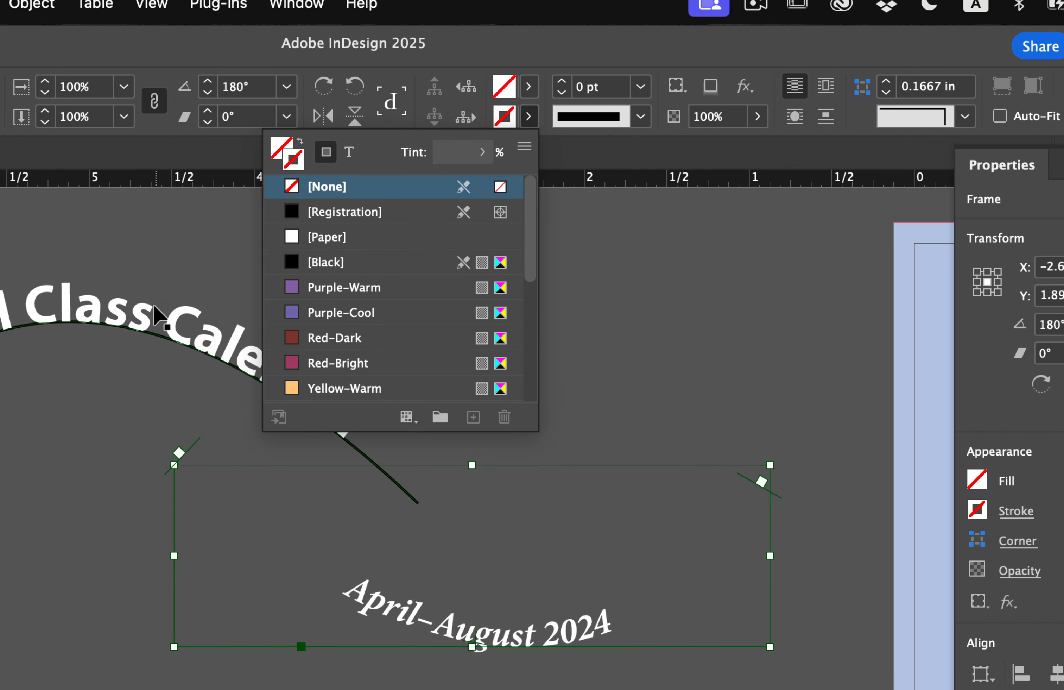
click(162, 332)
click(530, 117)
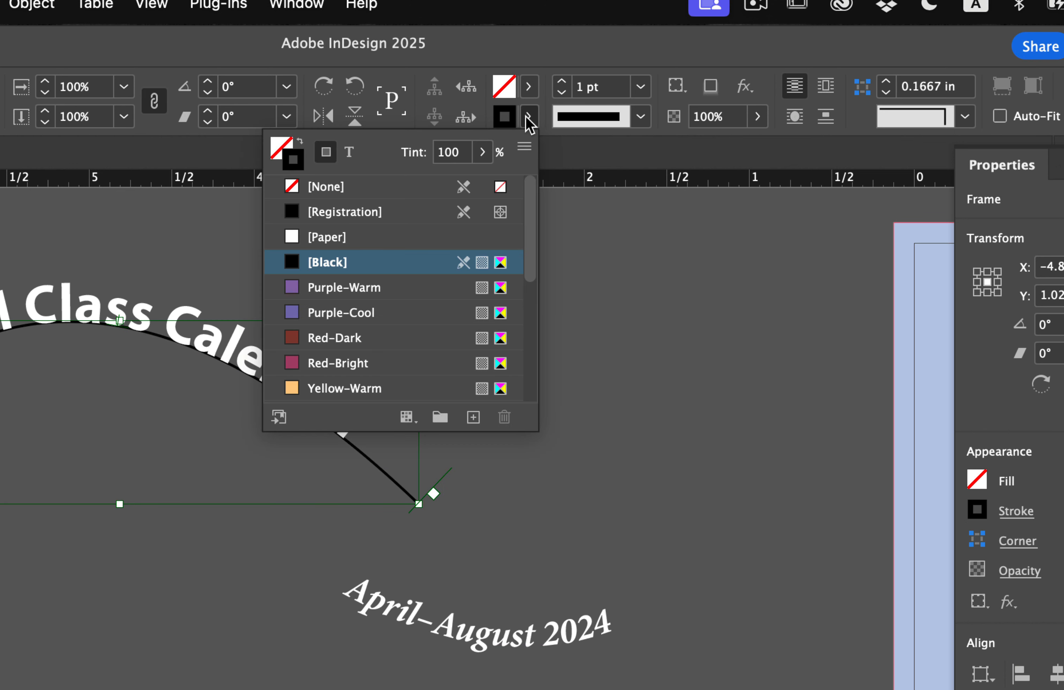
click(322, 186)
click(760, 315)
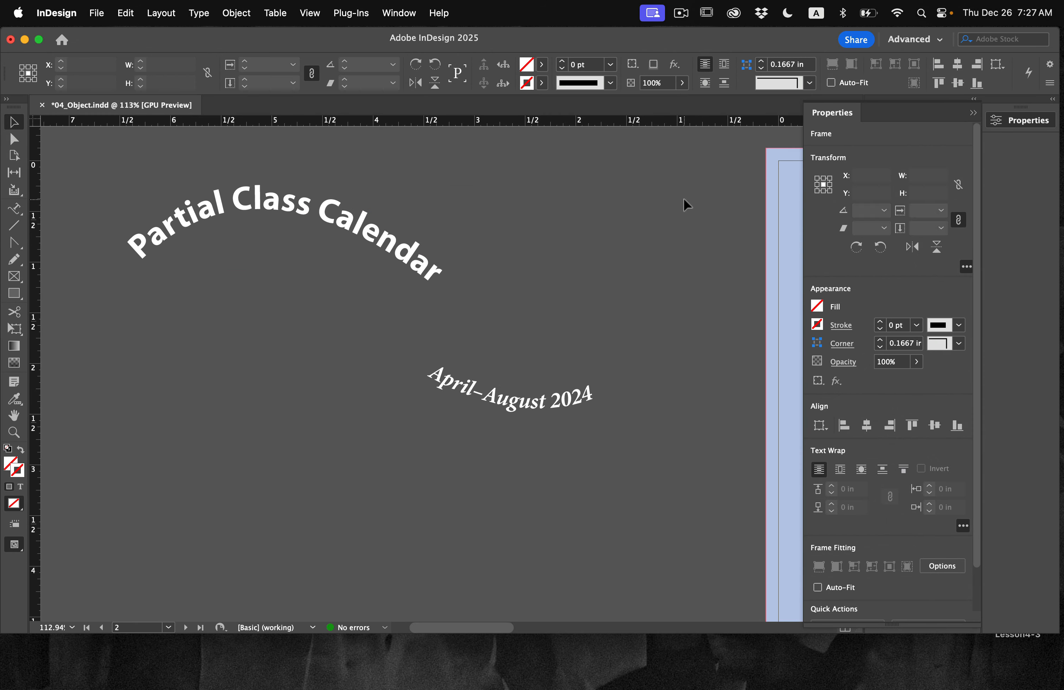
Delete the original straight heading text frame with the title and date below the logo on page 2
scroll(583, 284, down, 5)
scroll(584, 284, right, 5)
scroll(583, 283, down, 2)
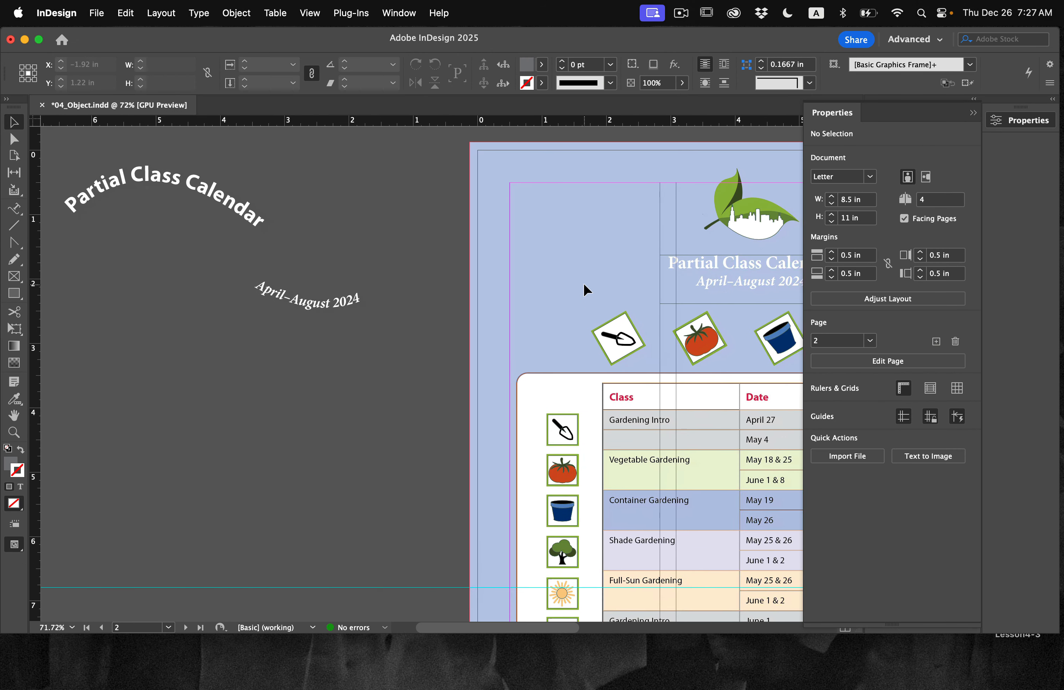
click(733, 287)
scroll(716, 283, up, 2)
scroll(716, 283, right, 5)
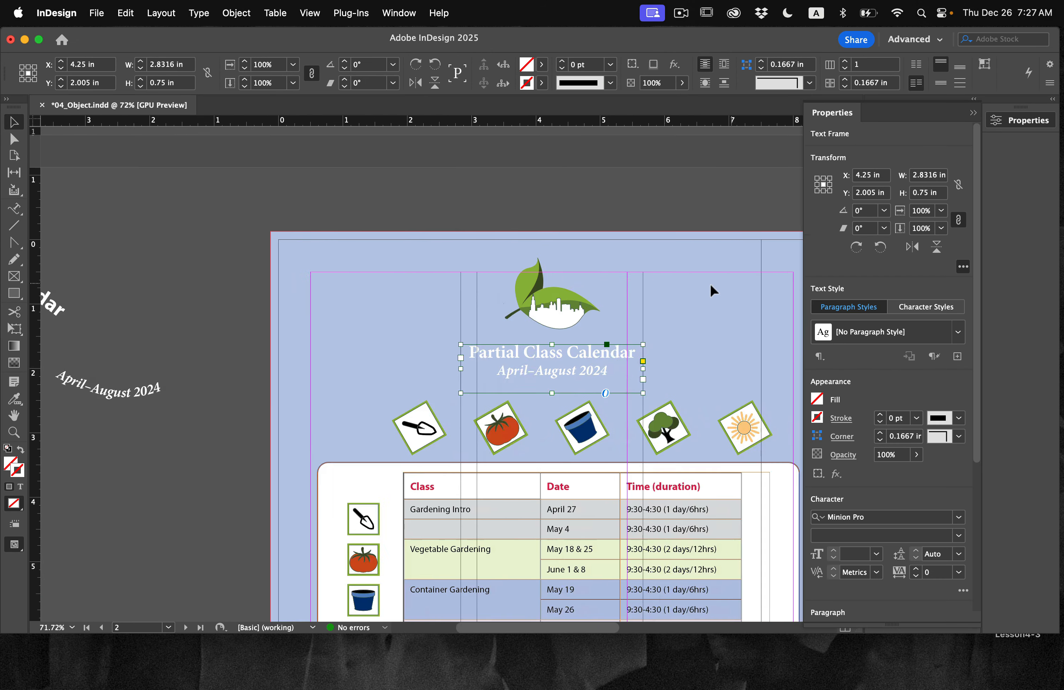
scroll(710, 283, right, 5)
scroll(710, 283, up, 2)
scroll(710, 283, left, 2)
scroll(710, 284, down, 2)
key(Delete)
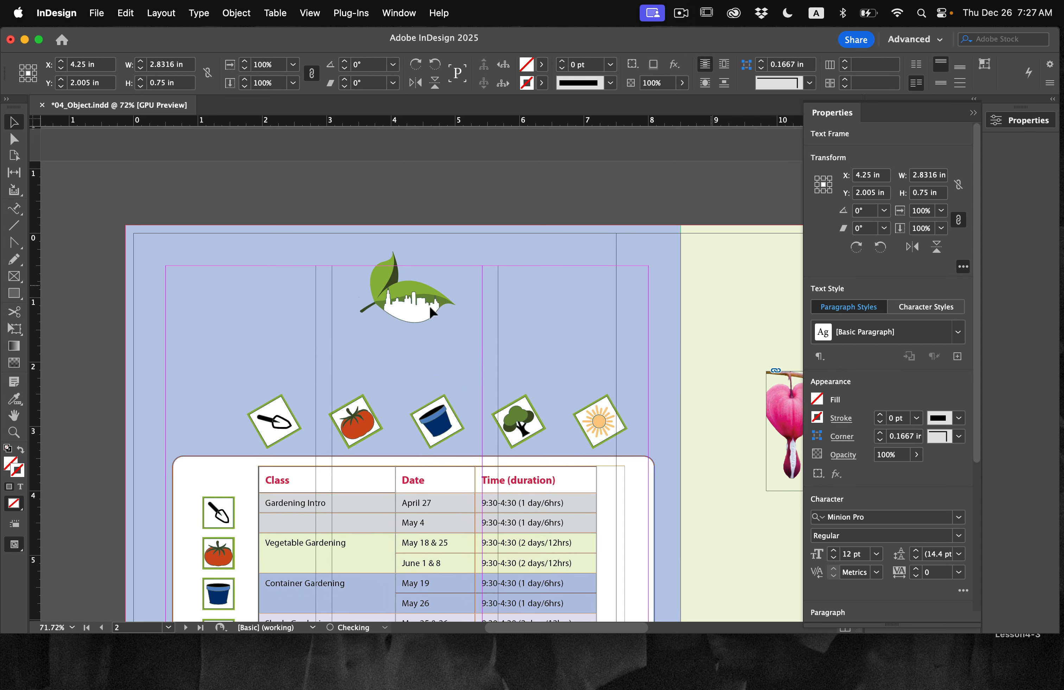
Move the curved "Partial Class Calendar" title onto page 2 over the logo, and shift the logo group down to about Y 1.36 in
scroll(402, 314, left, 5)
scroll(402, 314, down, 1)
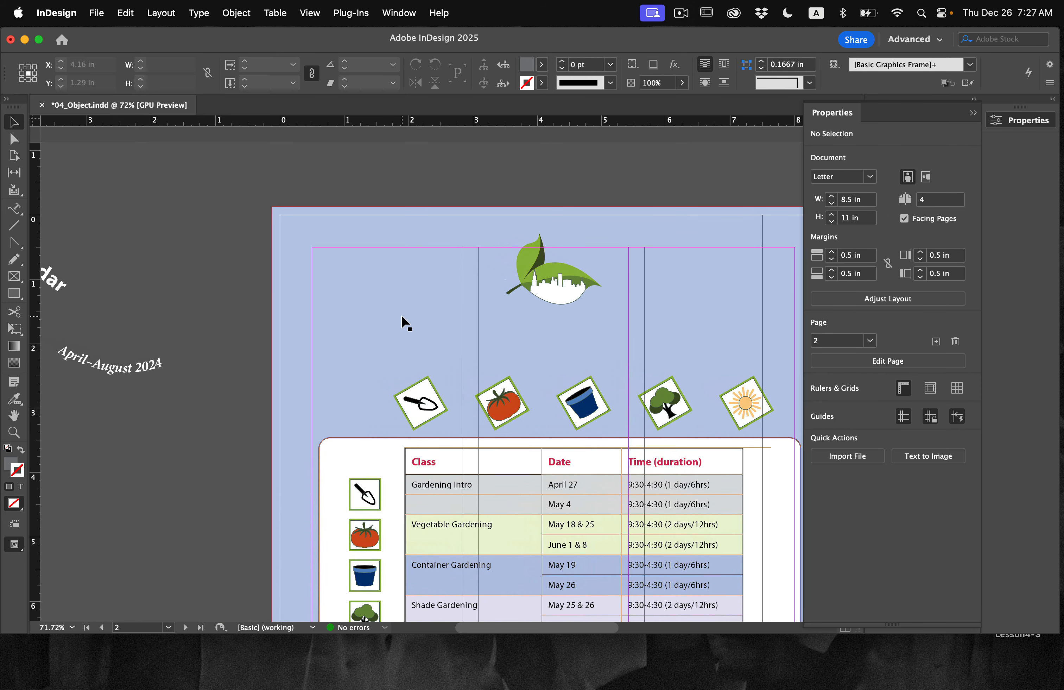
drag(46, 282, 566, 291)
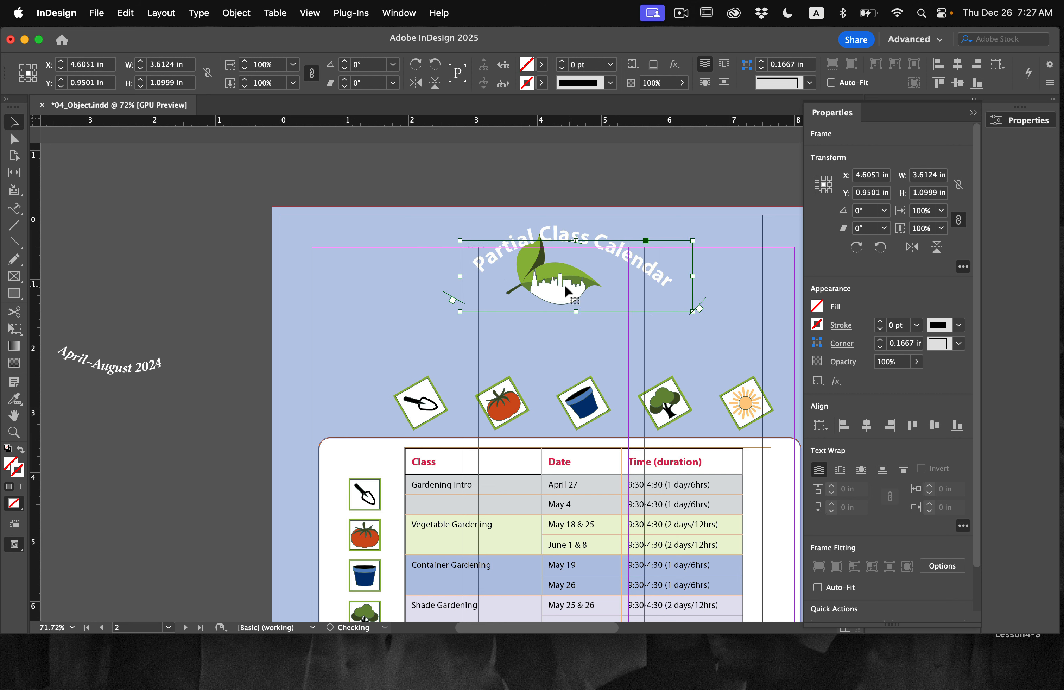
drag(604, 240, 601, 230)
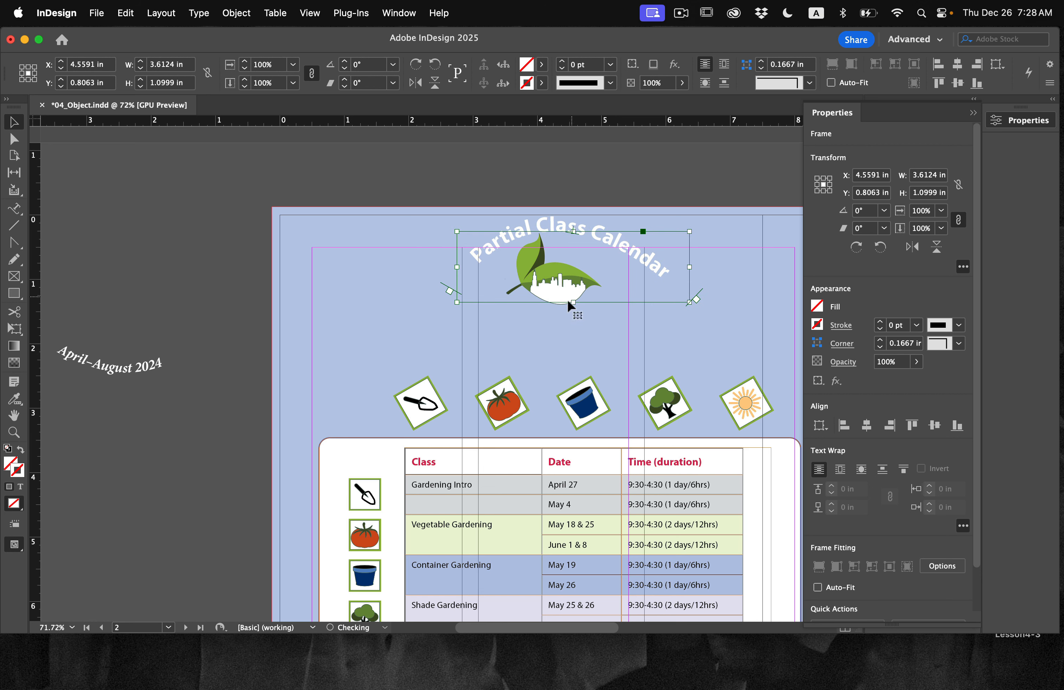
click(568, 301)
drag(556, 295, 559, 329)
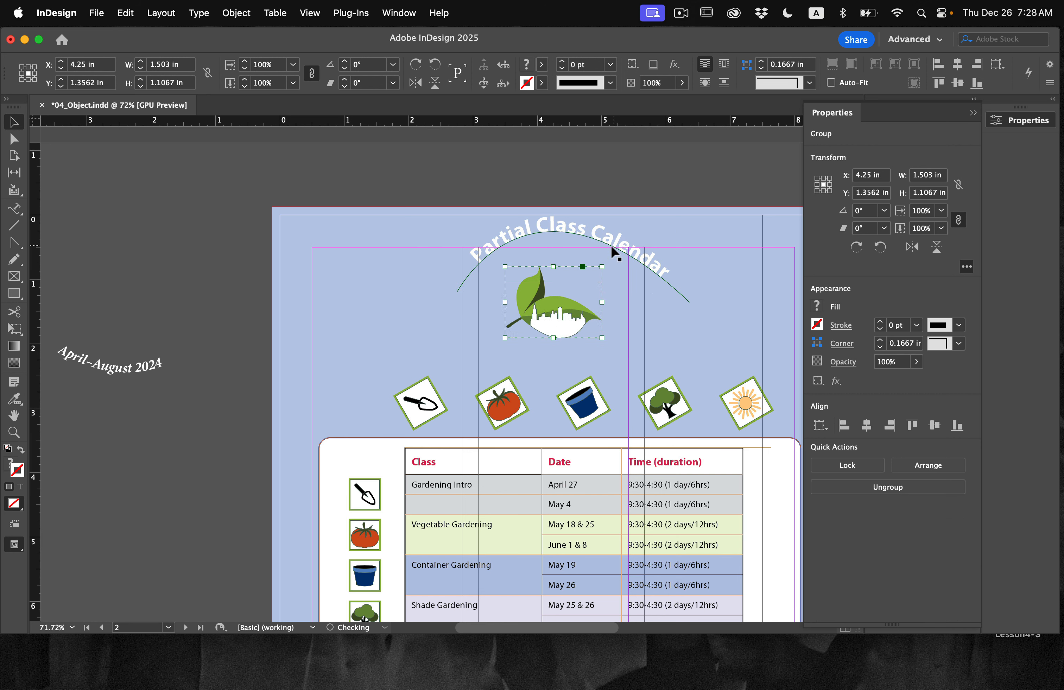
Reposition the curved title so it arches closely over the leaf logo, at about X 4.28 in and Y 1.26 in
drag(615, 253, 603, 274)
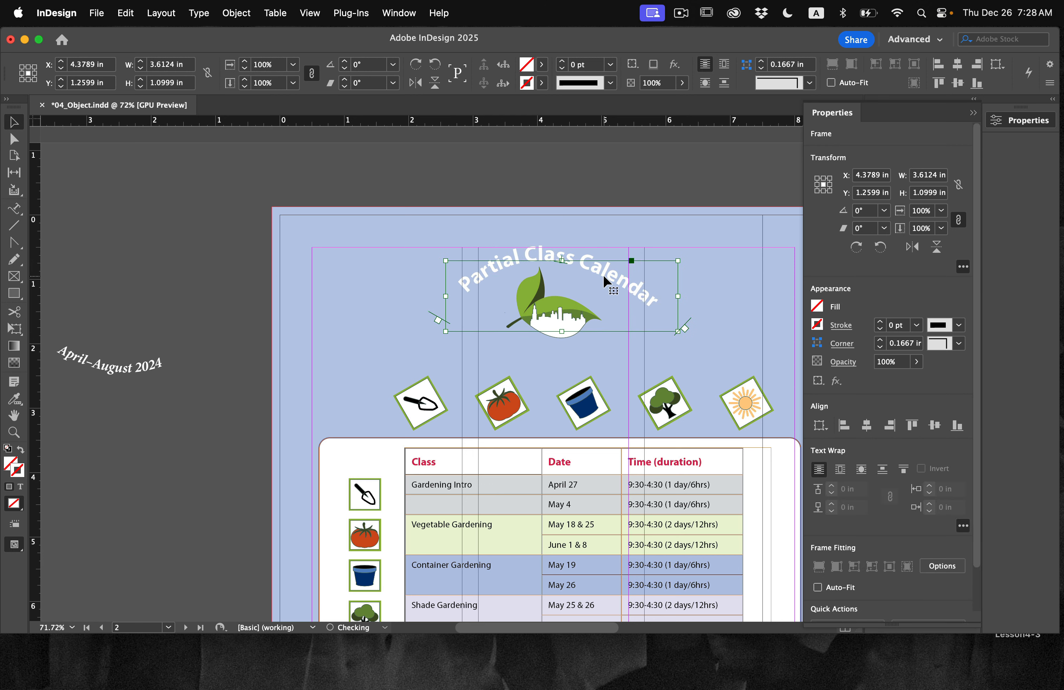
key(Left)
key(Left)
key(Left)
key(Left)
key(Left)
key(Left)
key(Left)
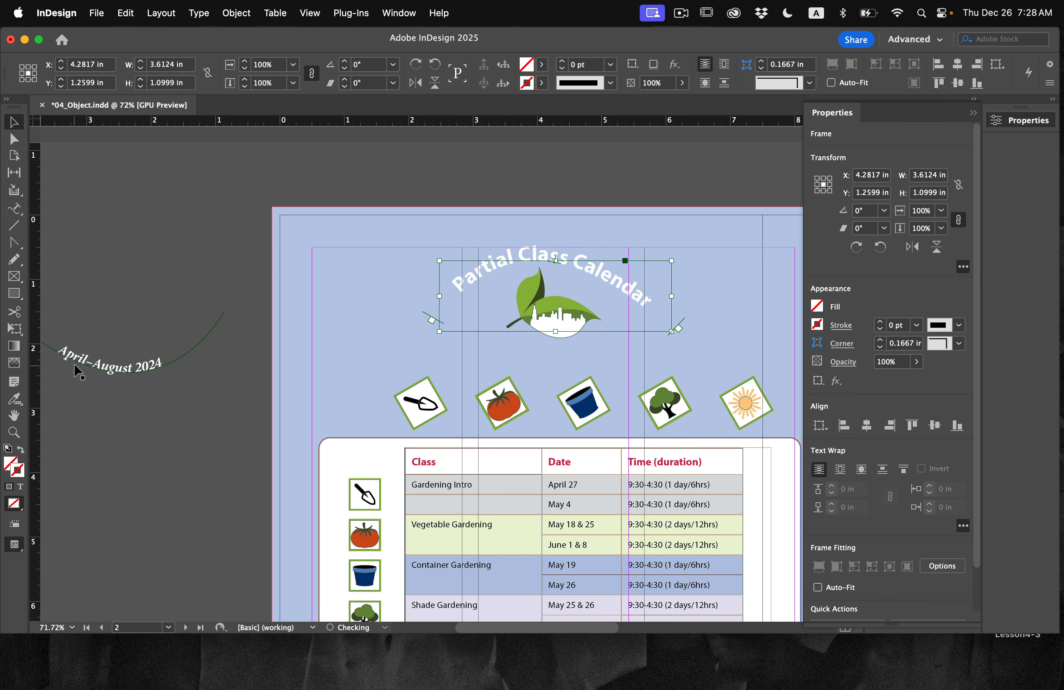
Move the curved "April–August 2024" text onto page 2 beside the logo, continuing the title's curve, at about X 6.61 in and Y 1.32 in
drag(77, 370, 646, 312)
scroll(682, 338, right, 3)
scroll(682, 338, down, 2)
scroll(681, 338, up, 1)
scroll(681, 338, right, 1)
key(Left)
key(Down)
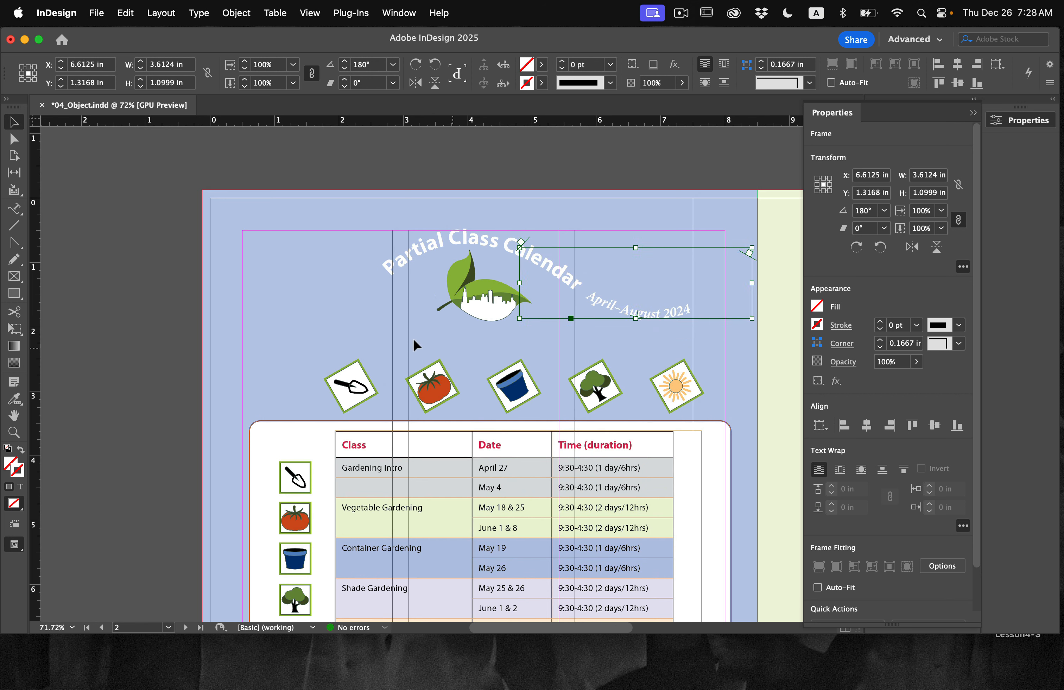
key(Down)
Select the curved title, the curved date and the logo group, and shift them left together to about X 4.92 in
key(super+shift+a)
click(495, 246)
shift+click(659, 317)
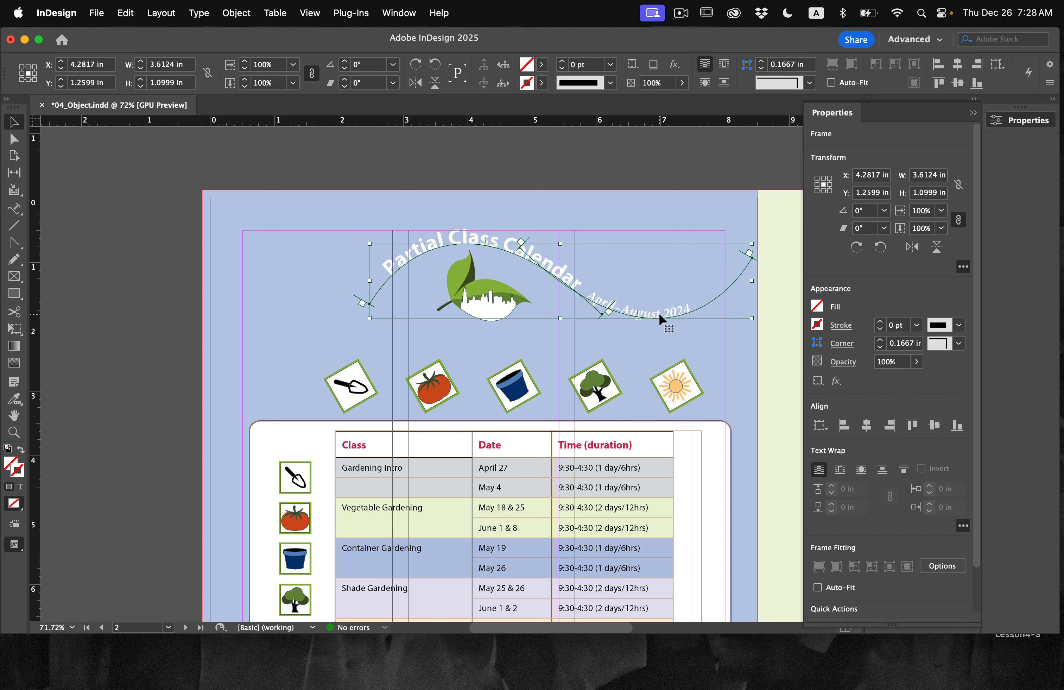
shift+click(485, 310)
shift+click(402, 261)
shift+click(493, 317)
key(shift+Left)
key(shift+Left)
key(shift+Left)
key(shift+Left)
key(shift+Left)
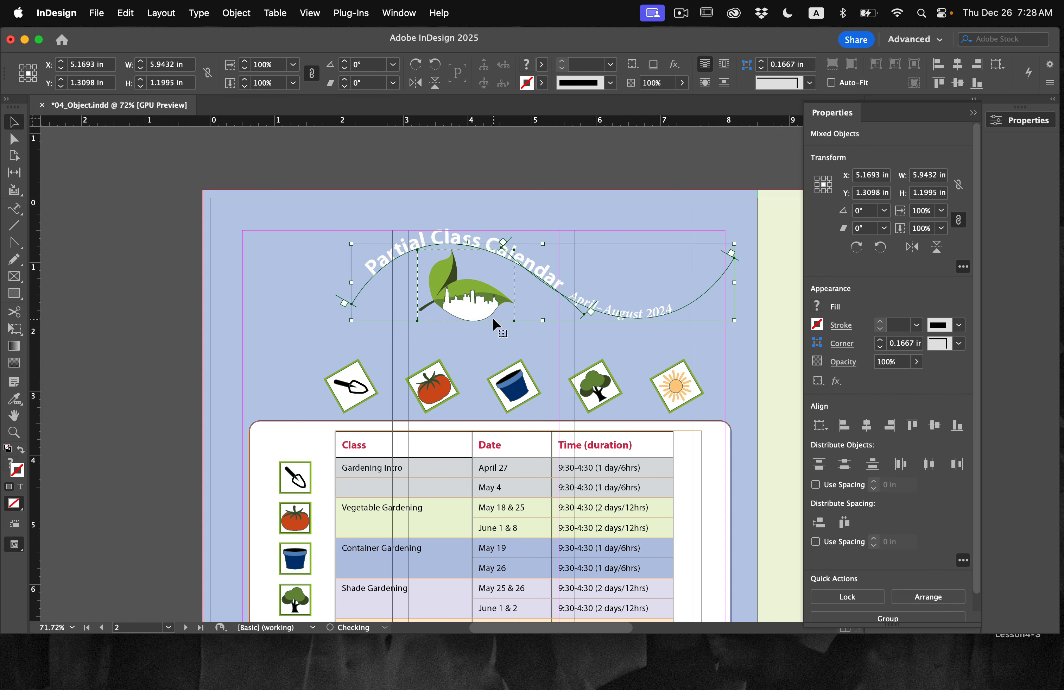
key(Right)
key(Right)
key(Right)
key(Right)
key(Right)
key(Right)
key(Right)
key(Right)
key(Right)
key(Right)
key(Right)
key(Right)
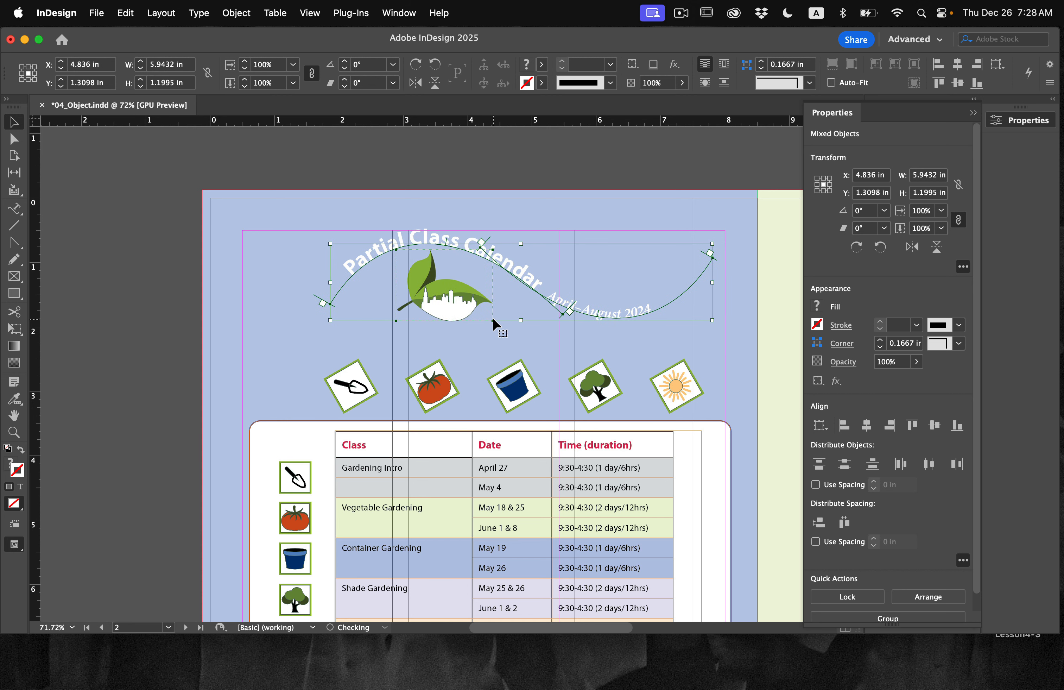
scroll(493, 317, right, 3)
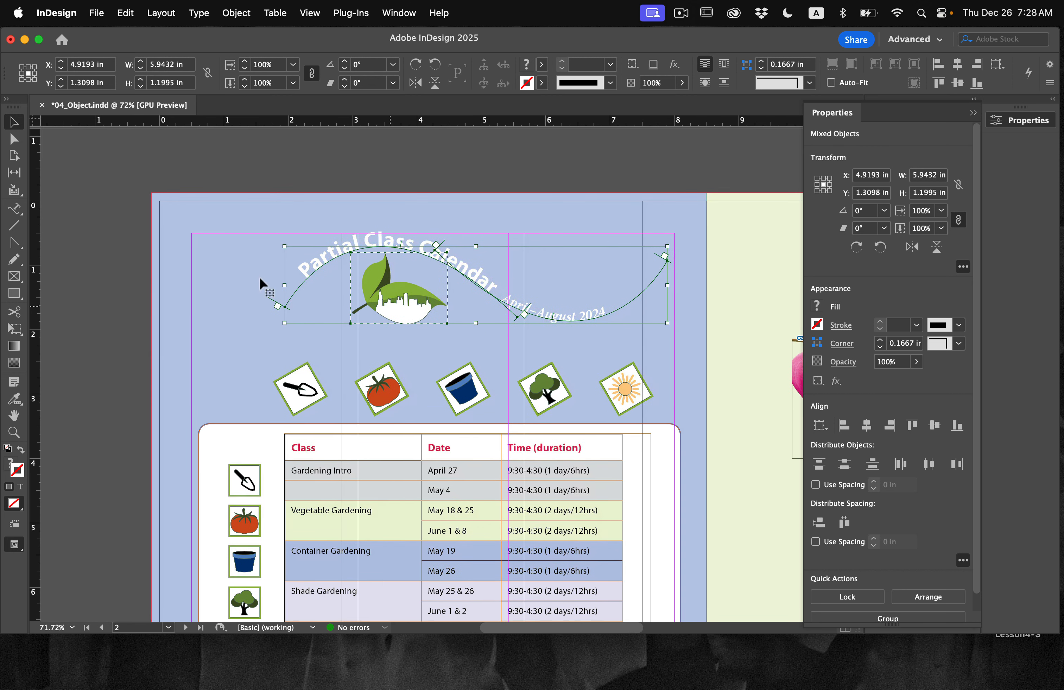
Deselect the heading objects and save the document
click(118, 269)
scroll(103, 325, down, 1)
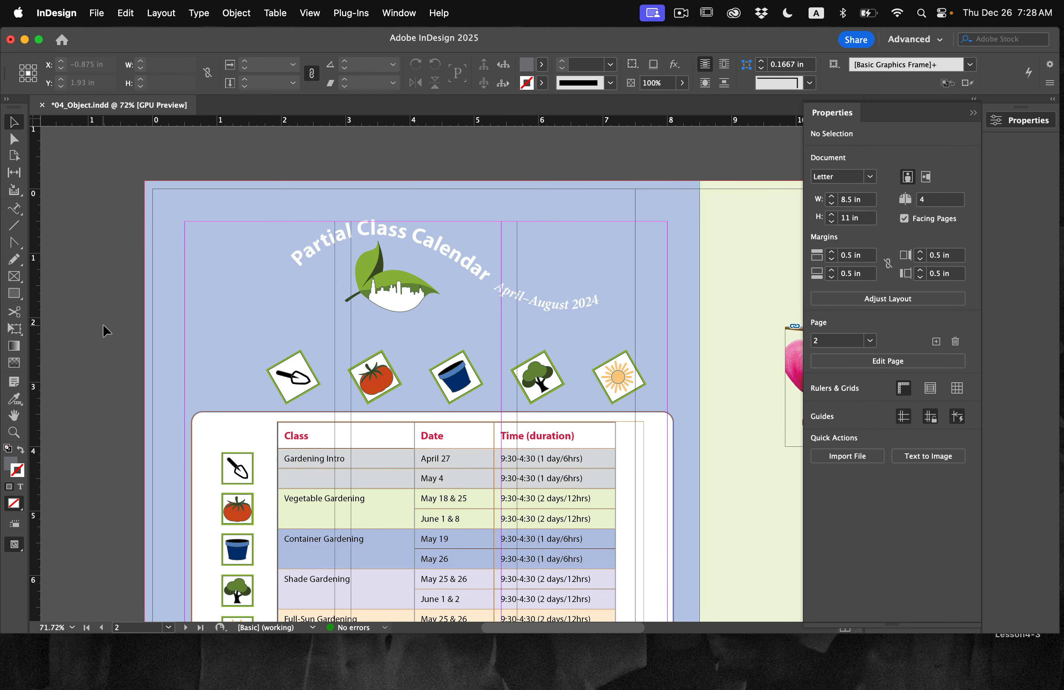
key(super+s)
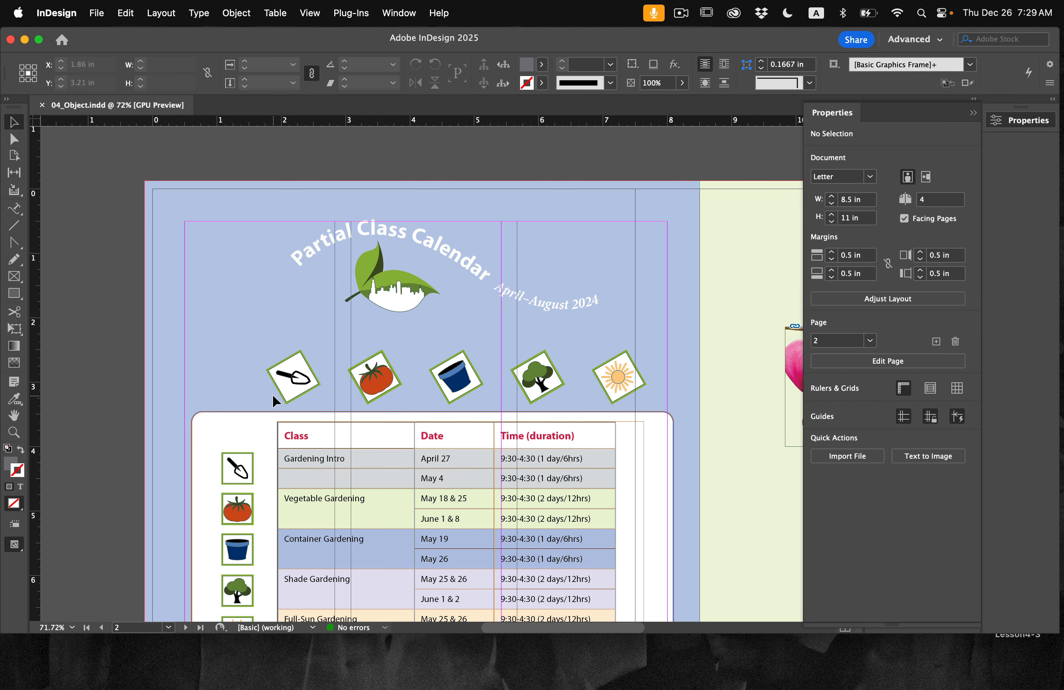
Draw a horizontal line about 3.34 in long below the "Featured Blossoms" heading on page 4 and give it a 2 pt stroke
scroll(457, 344, down, 15)
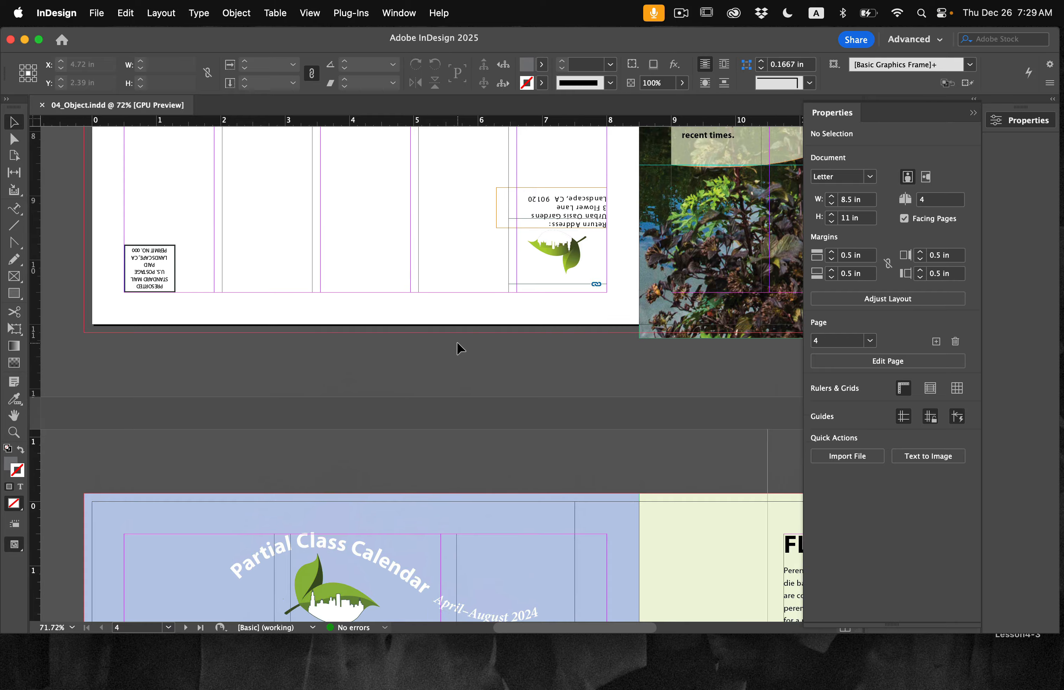
scroll(458, 348, left, 10)
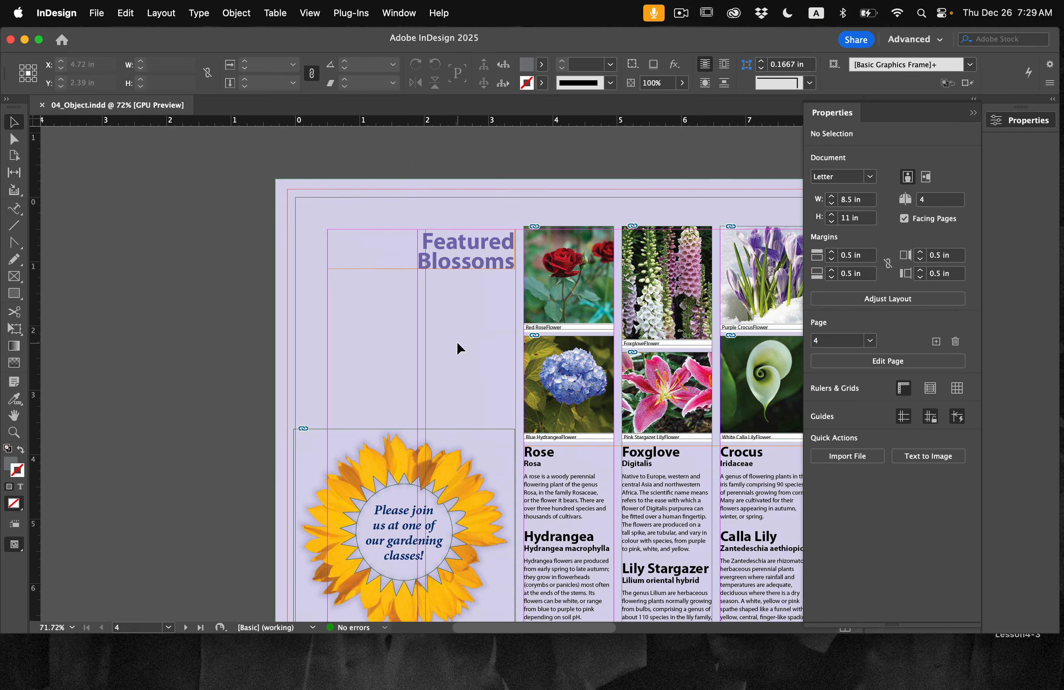
scroll(334, 284, up, 4)
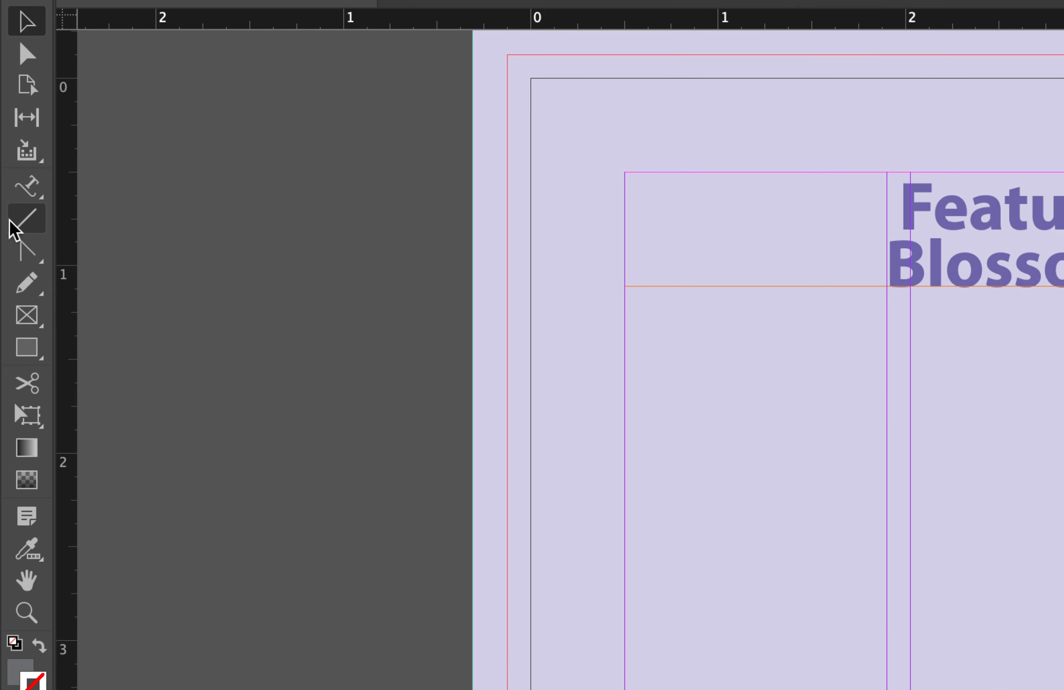
click(15, 228)
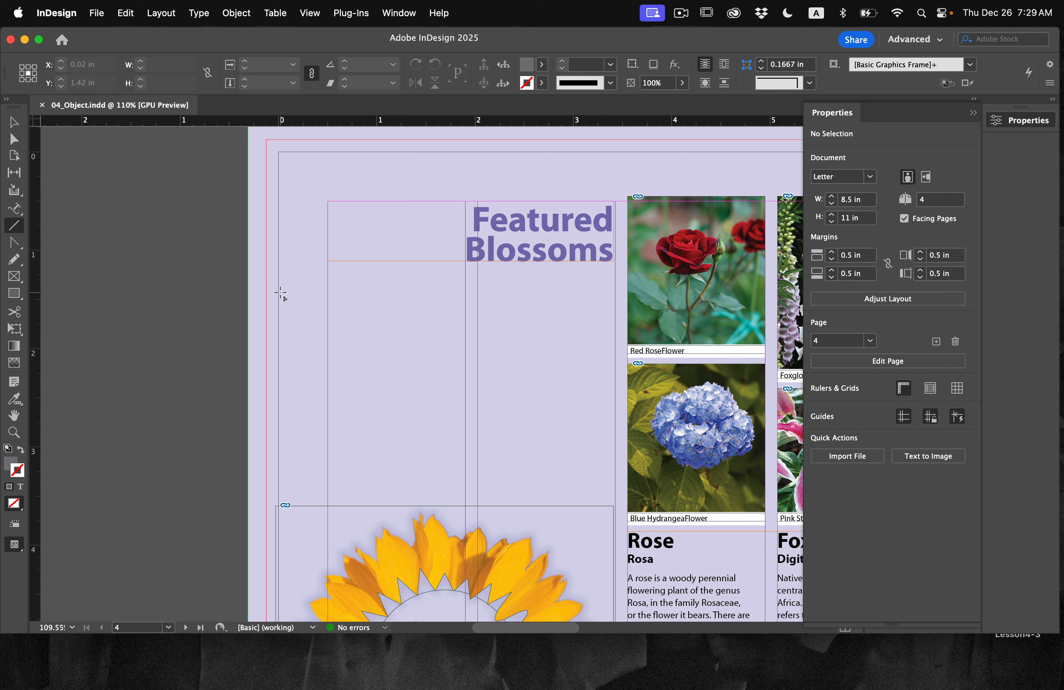
drag(285, 295, 613, 295)
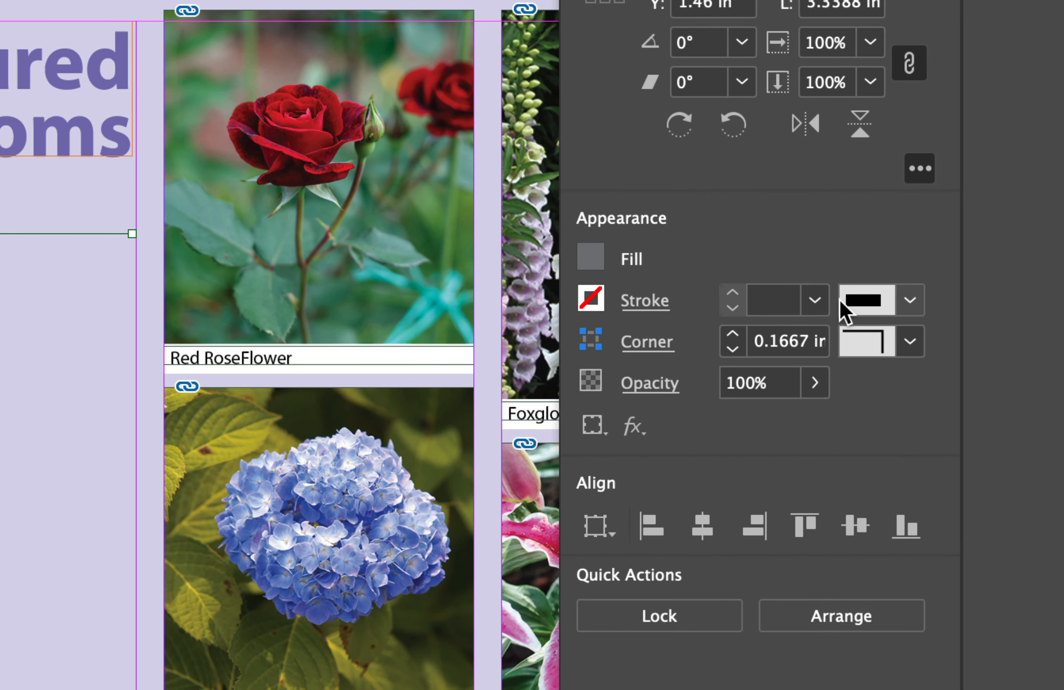
click(815, 301)
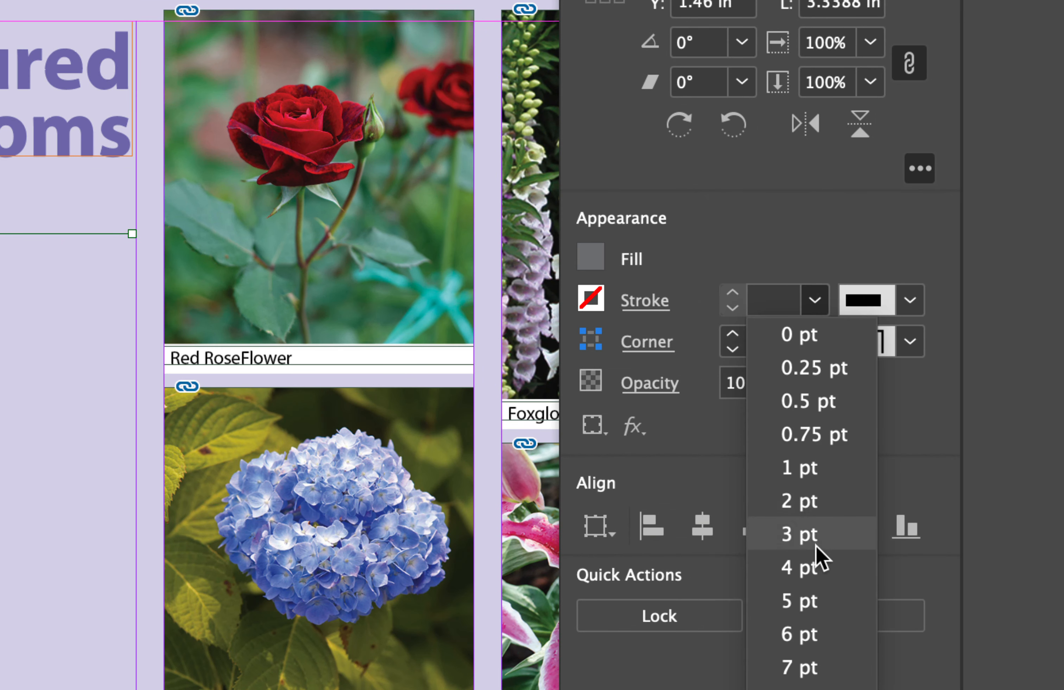
click(819, 498)
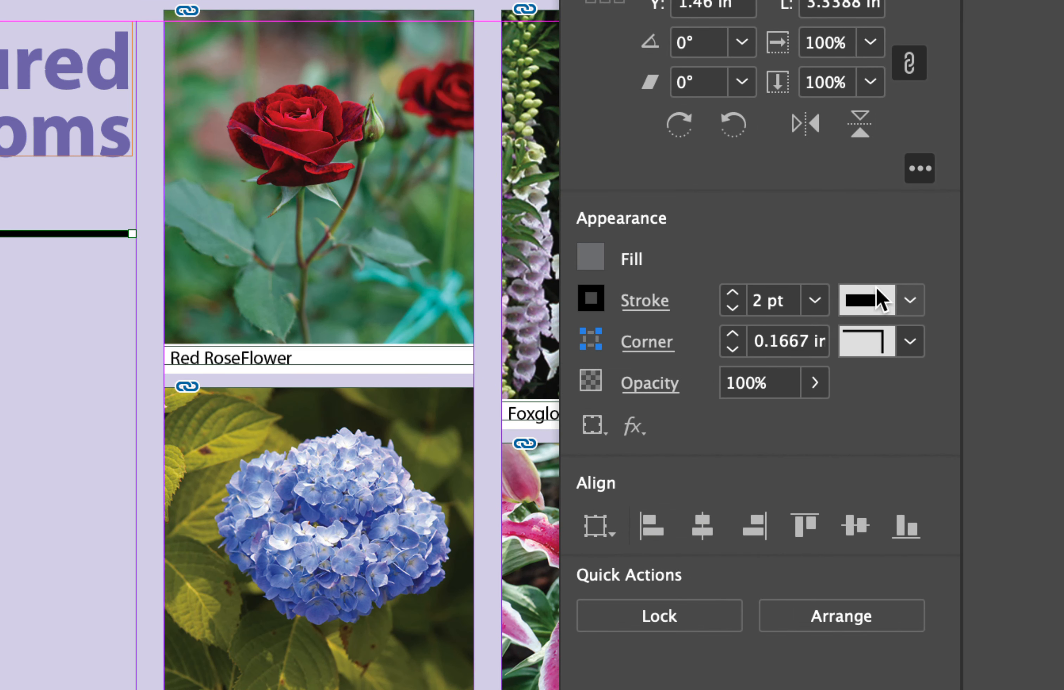
Give the line below the "Featured Blossoms" heading a SquareSolid start and a Curved arrowhead end
click(635, 301)
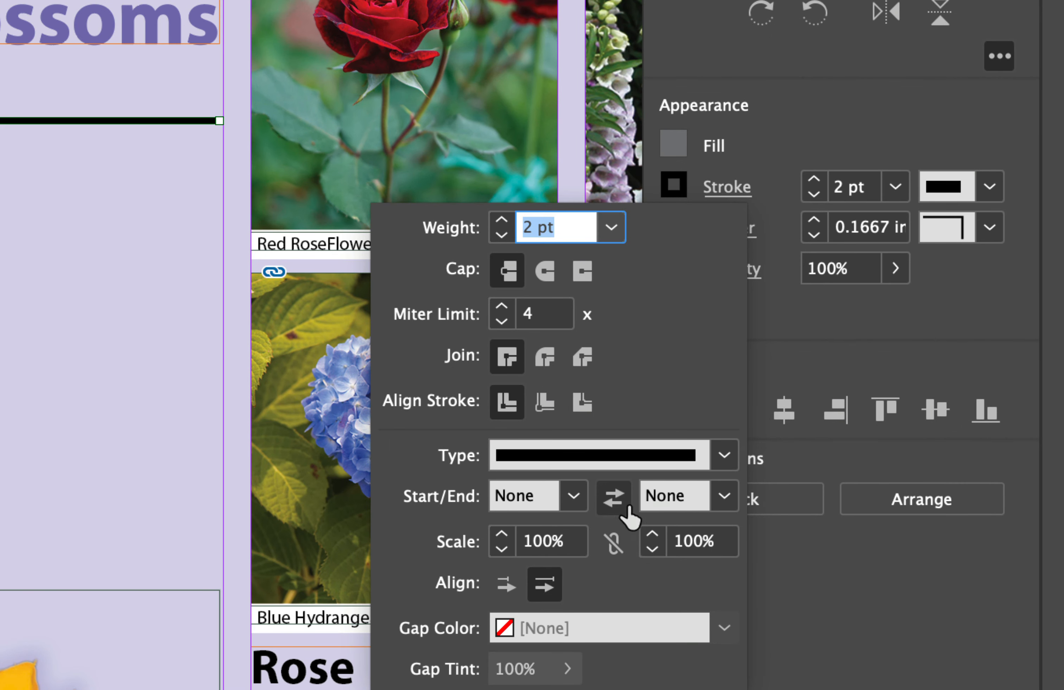
click(572, 497)
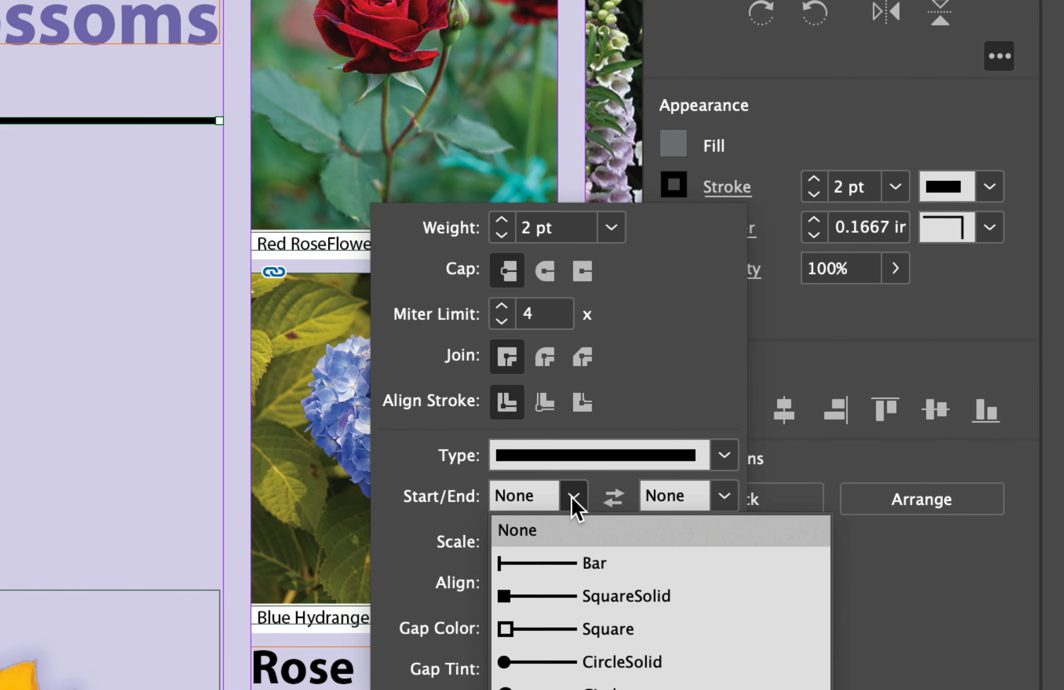
click(599, 597)
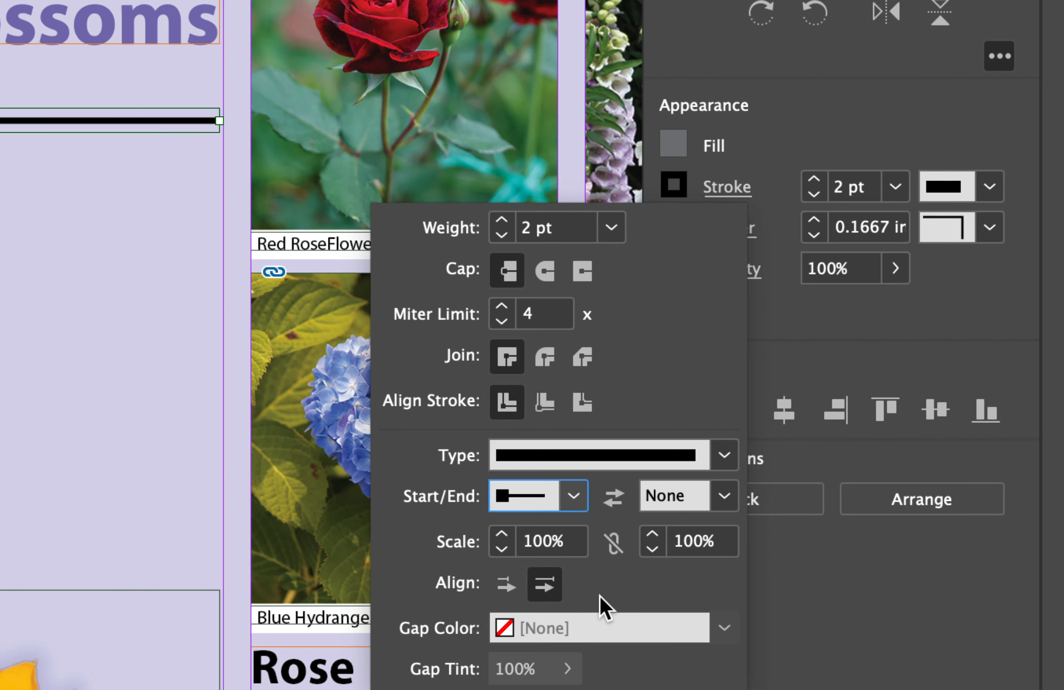
click(723, 496)
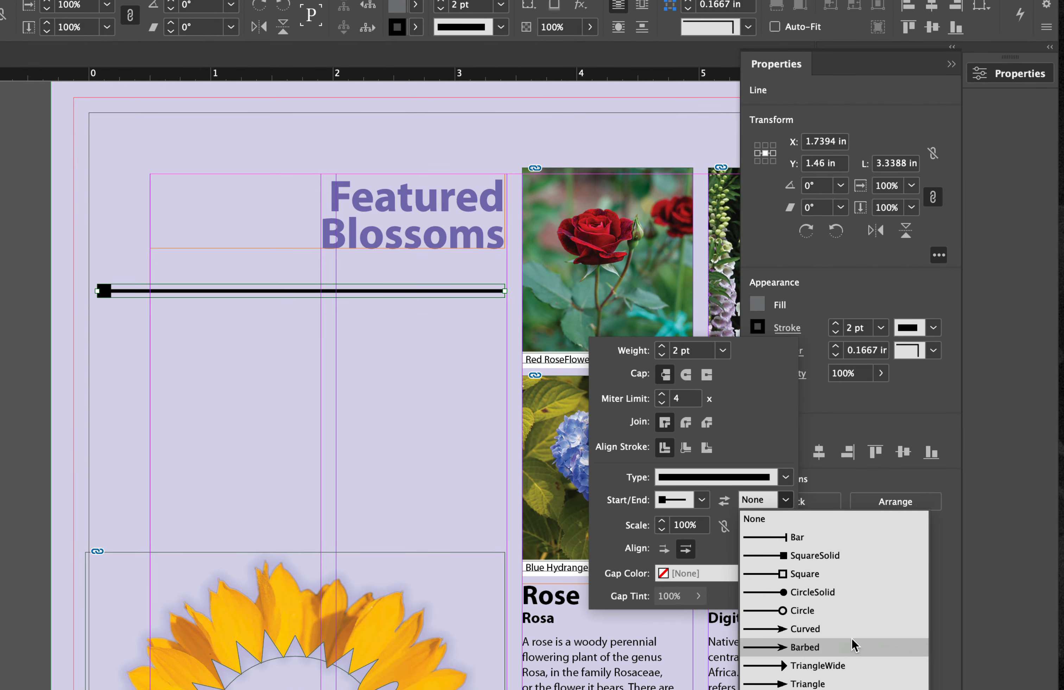
click(855, 628)
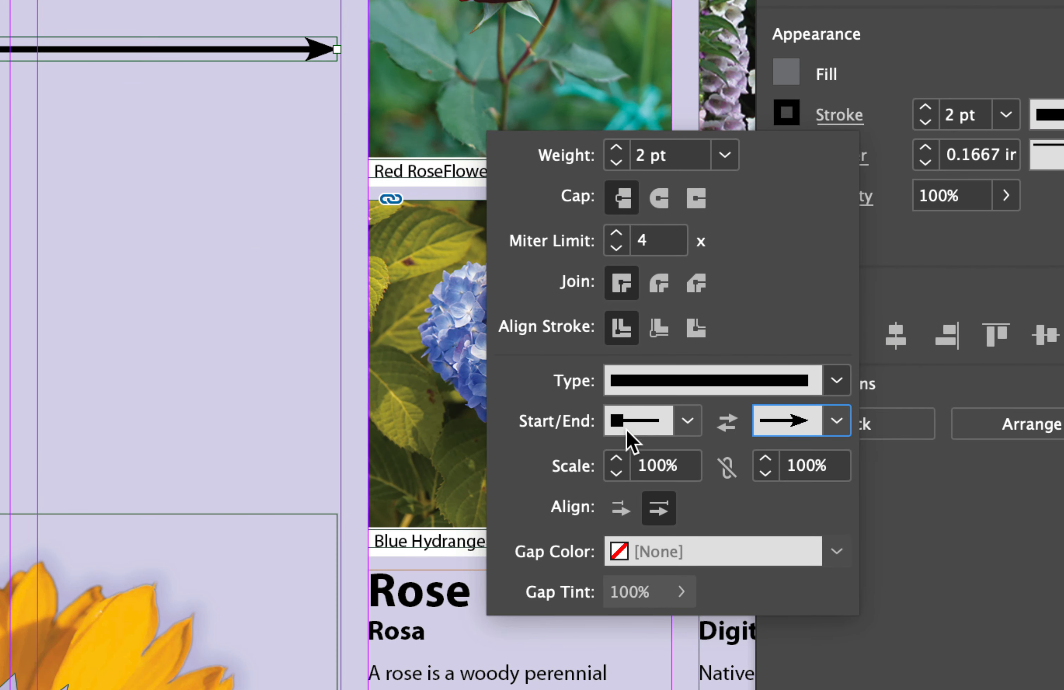
Scale the line's start shape to 75% and its end arrowhead to 200%
double_click(685, 527)
triple_click(656, 470)
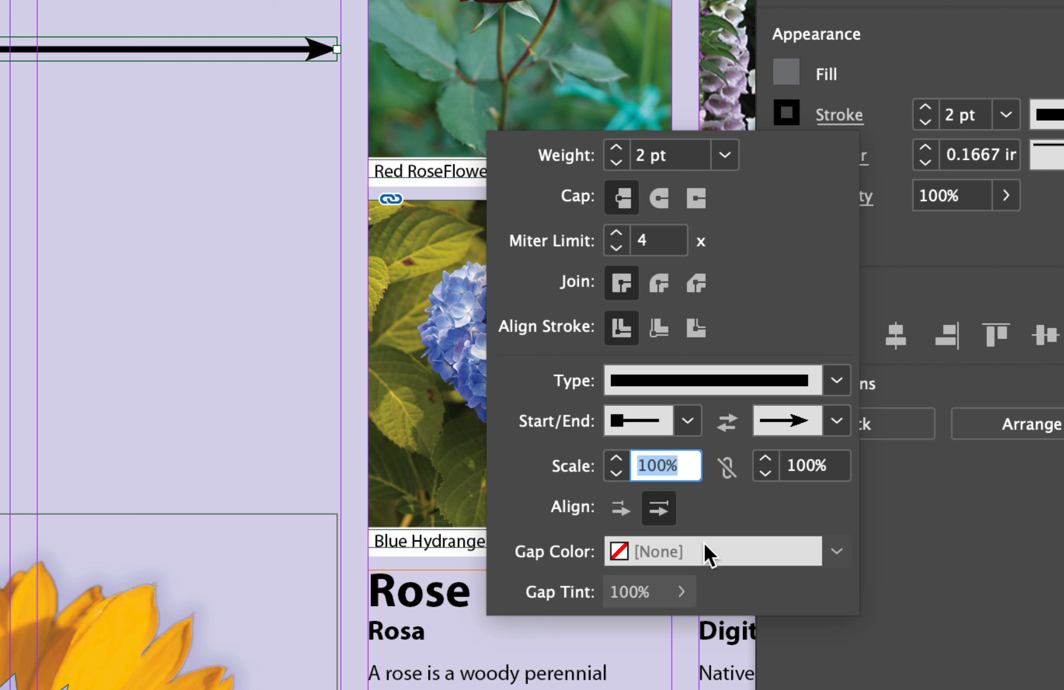
text(75)
double_click(807, 474)
triple_click(812, 480)
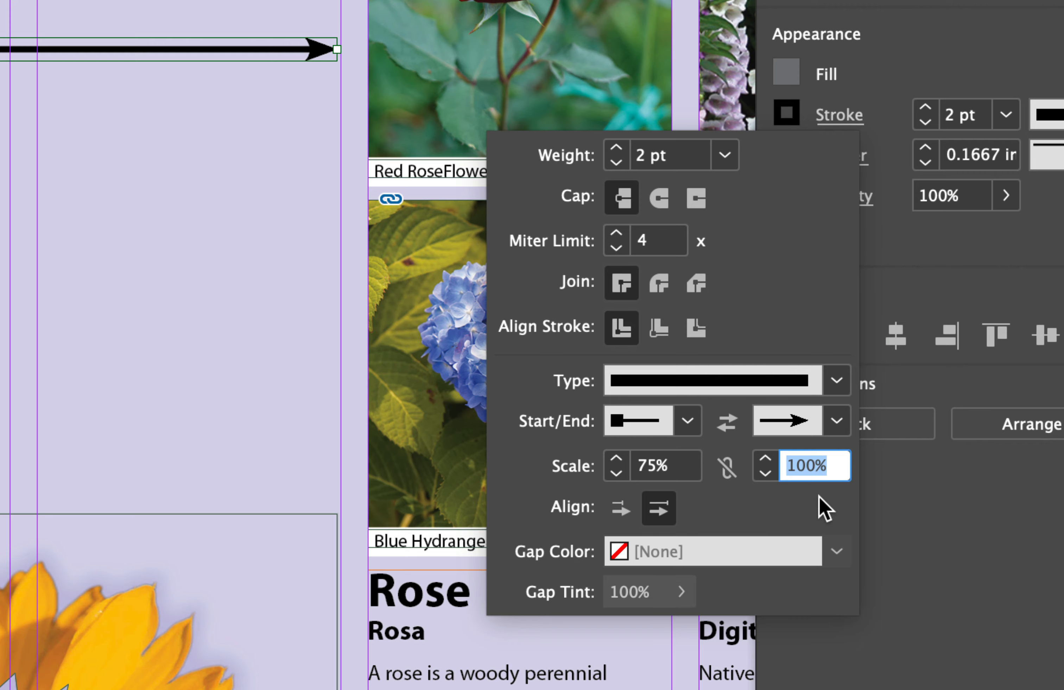
text(200)
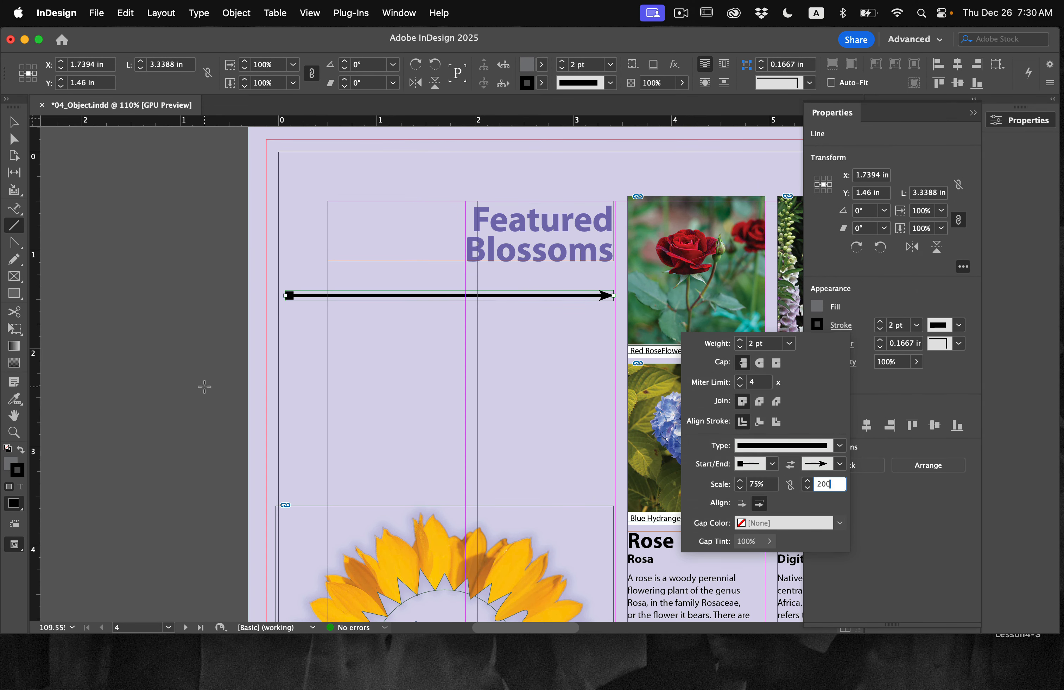
key(Return)
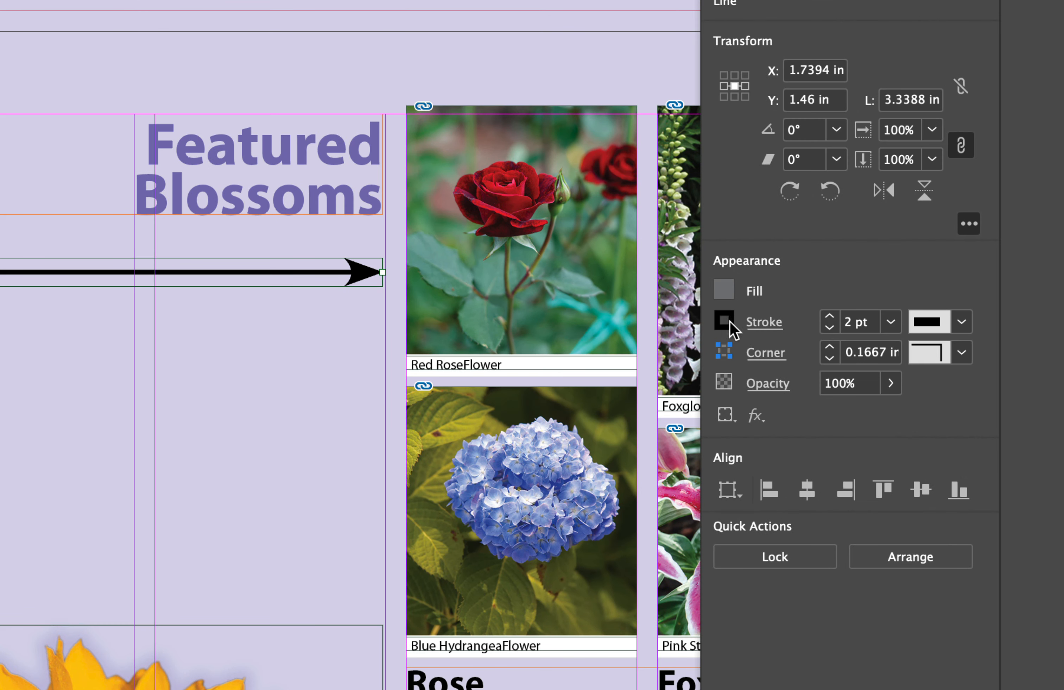
Set the arrow line's stroke colour to Red-Dark and deselect the line
click(732, 321)
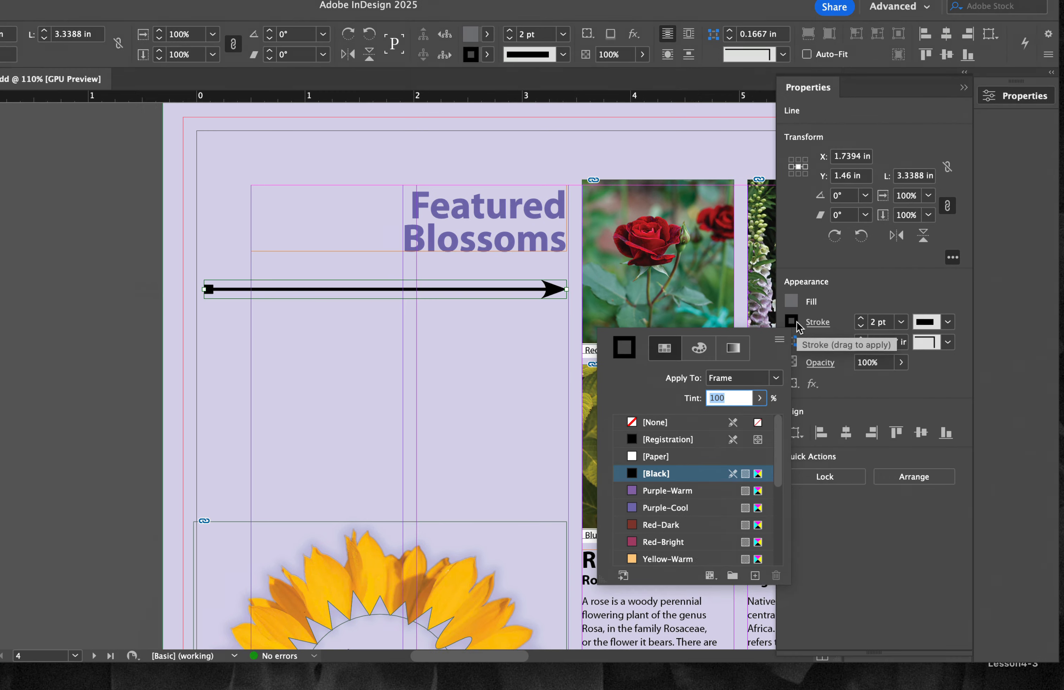
click(664, 524)
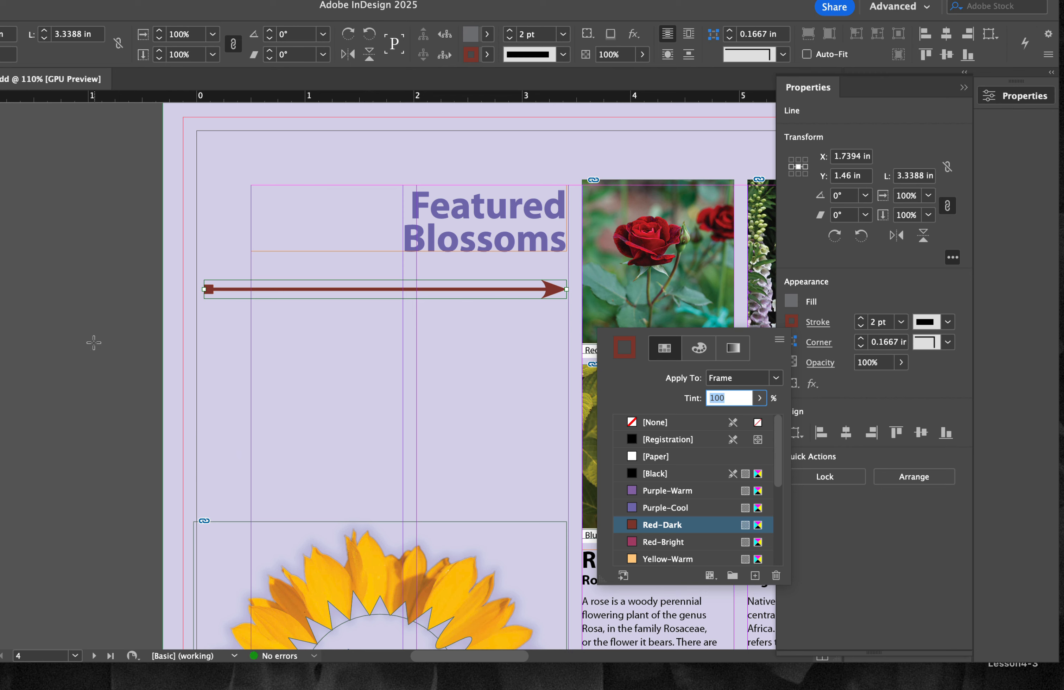
key(Return)
click(128, 383)
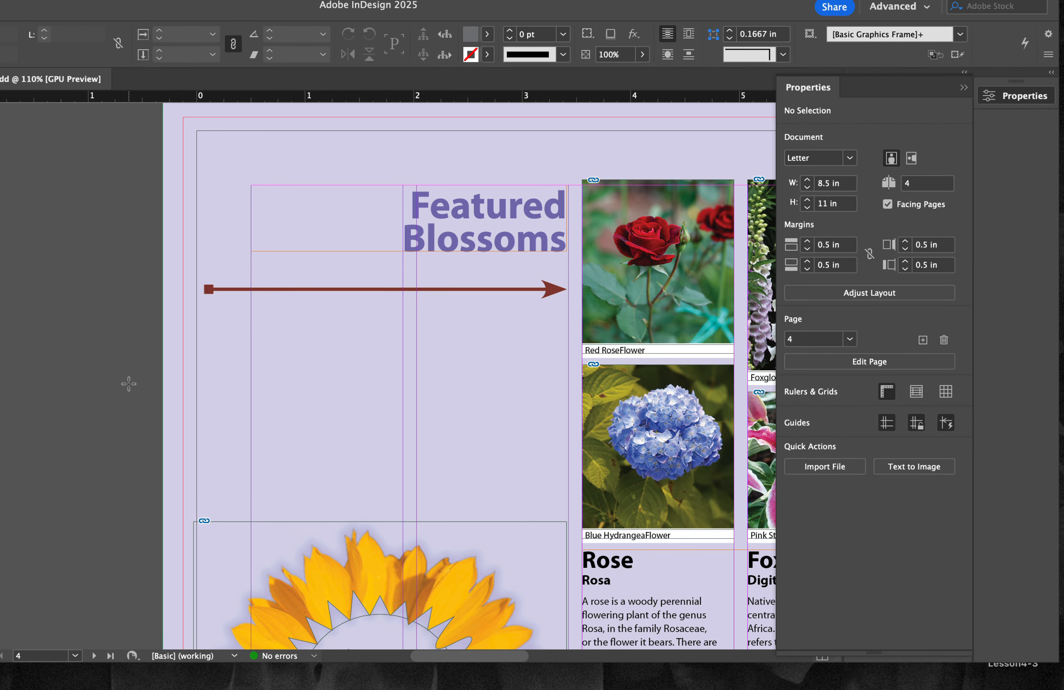
Show the whole page spreads in Preview screen mode
key(super+0)
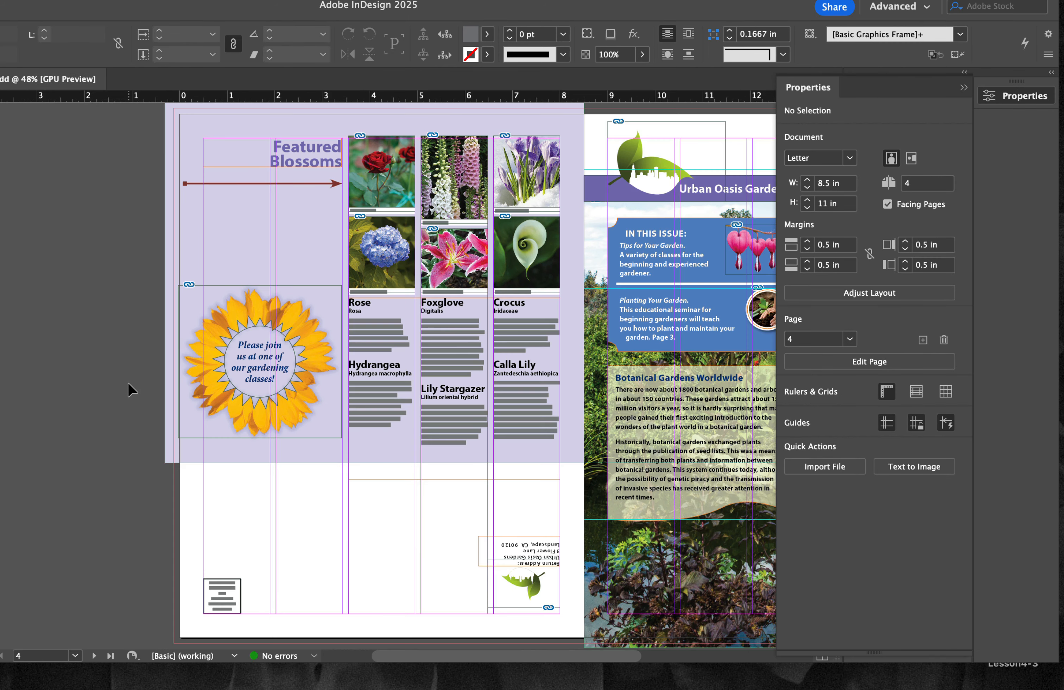
key(super+minus)
key(m)
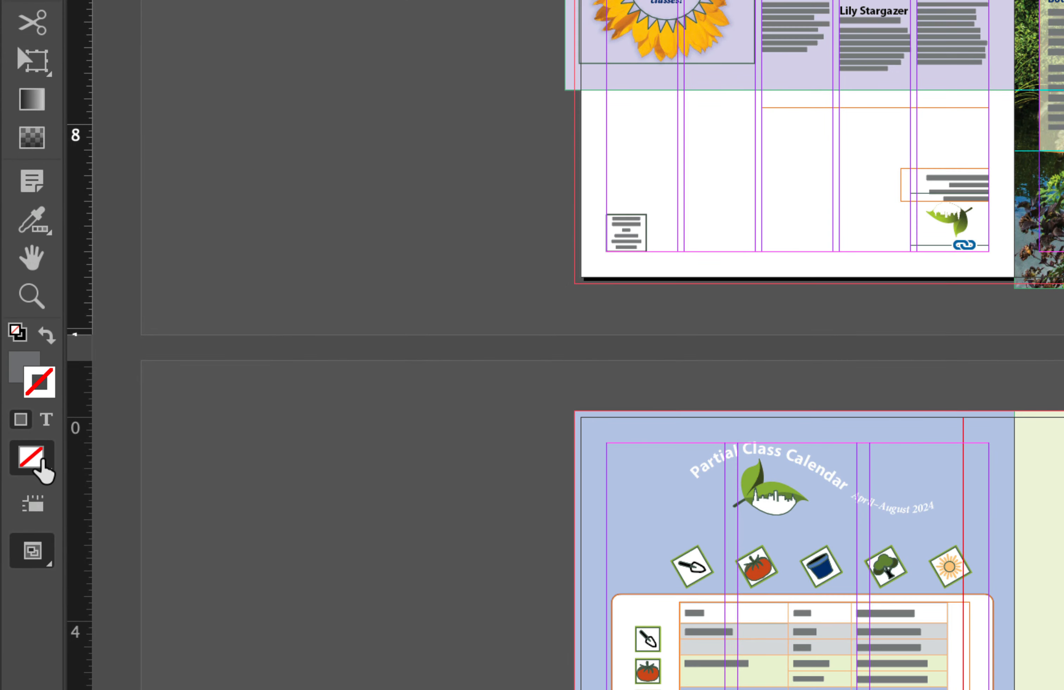
click(17, 504)
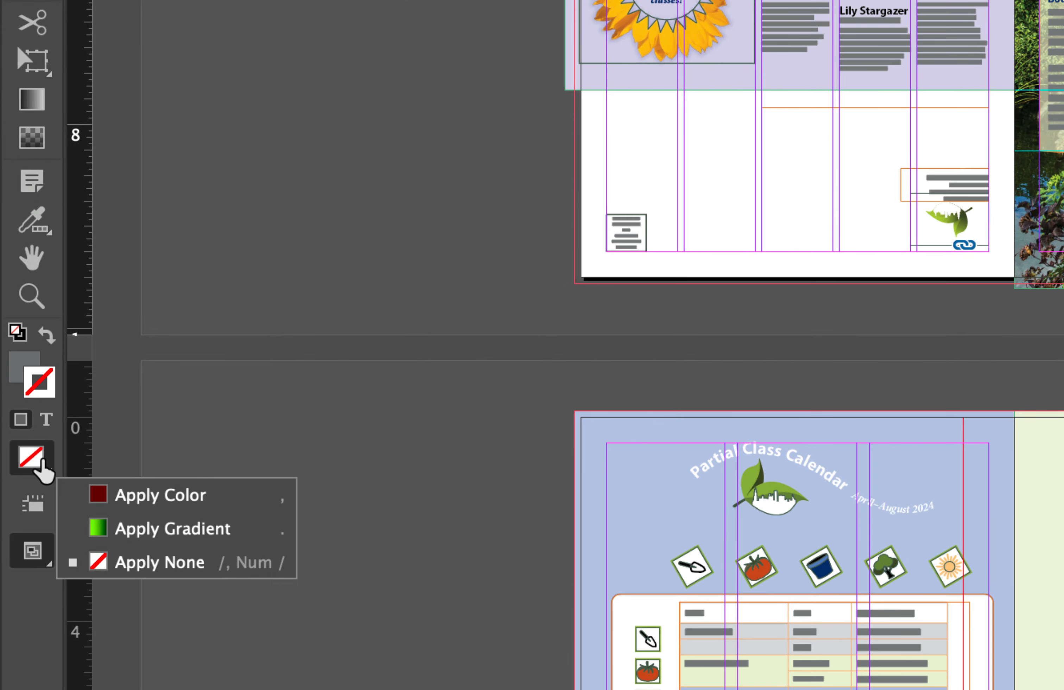
click(36, 560)
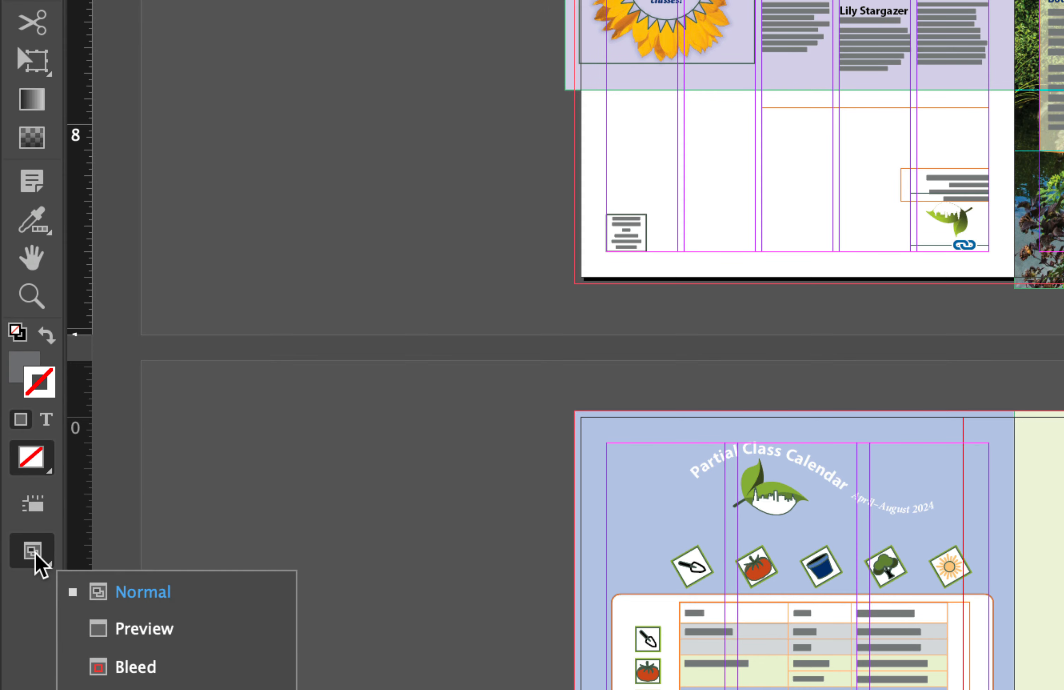
click(130, 629)
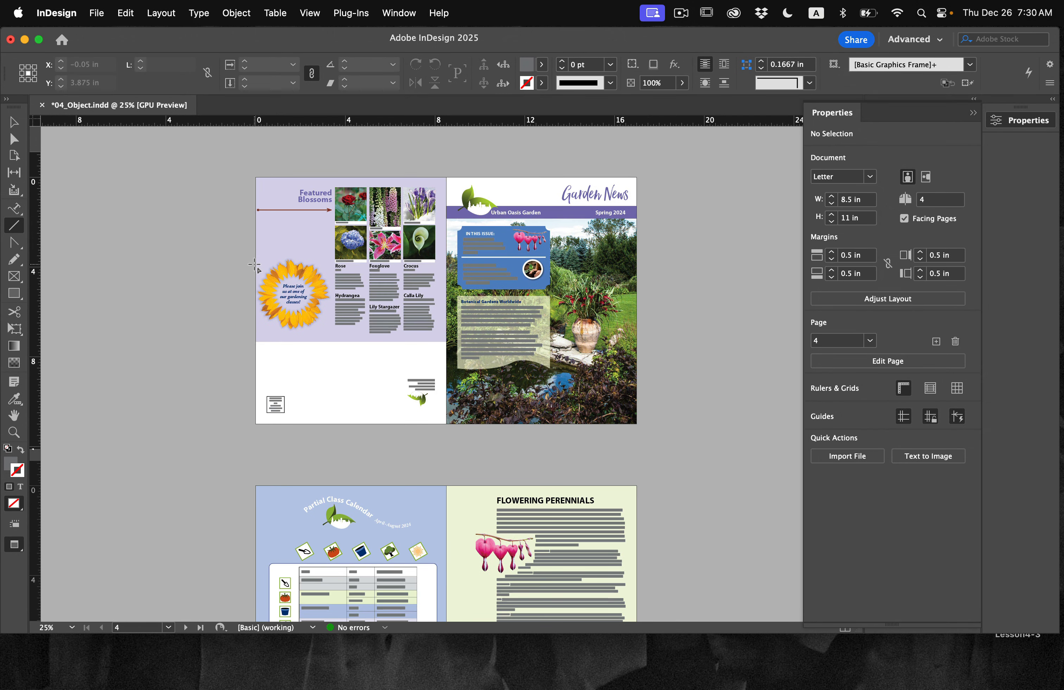
Activate the Selection tool, leave nothing selected, and save the newsletter document
key(v)
click(264, 249)
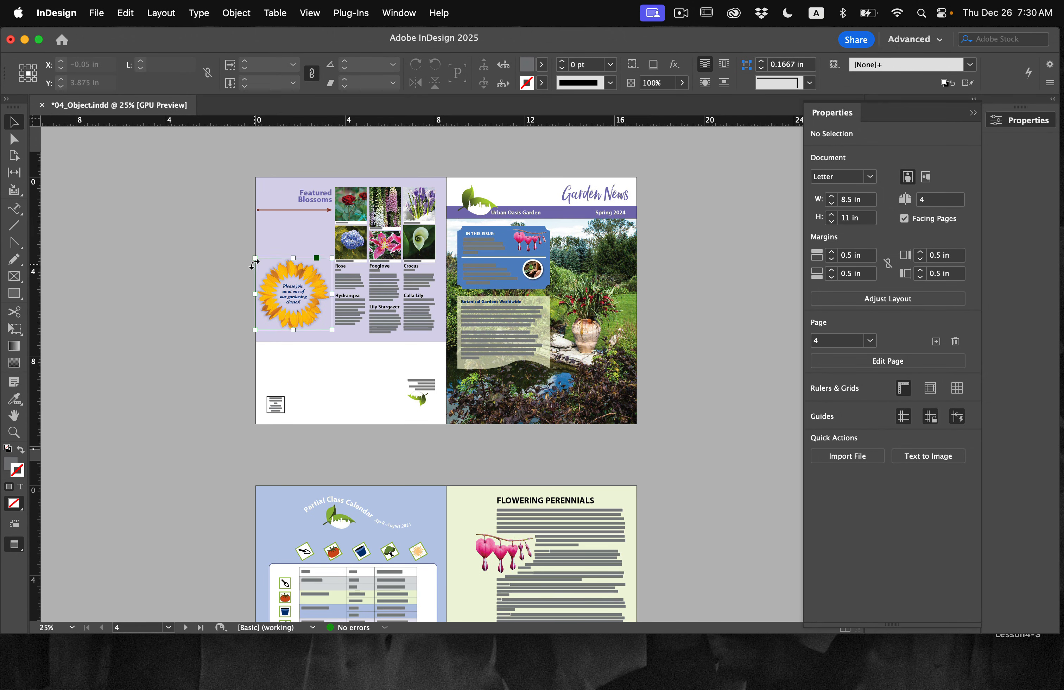
click(223, 282)
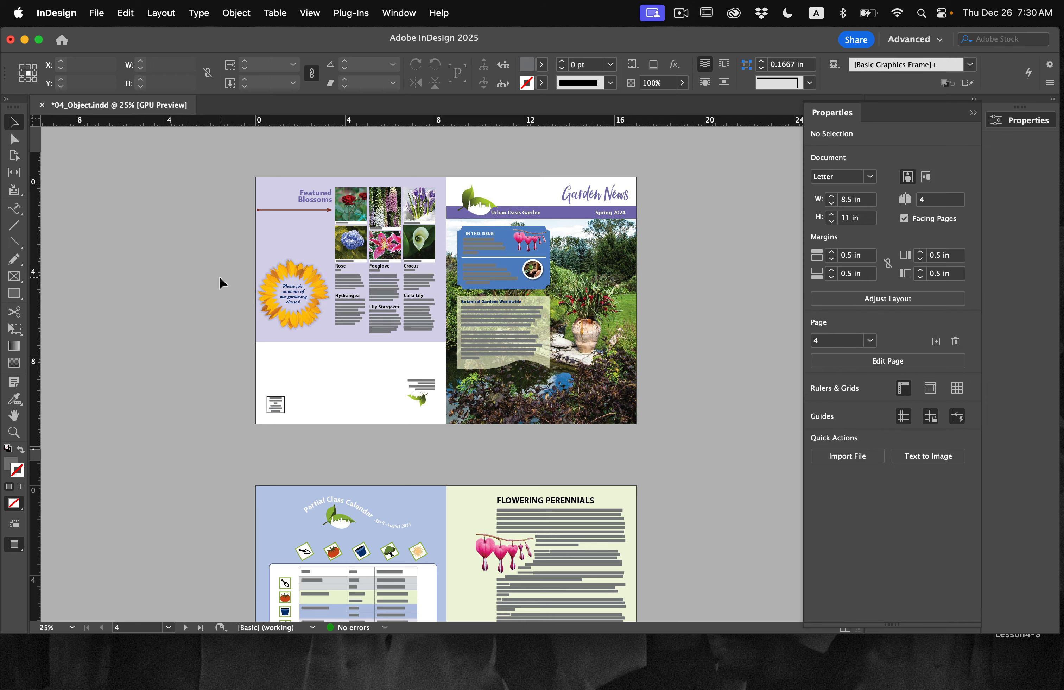
click(96, 14)
click(114, 129)
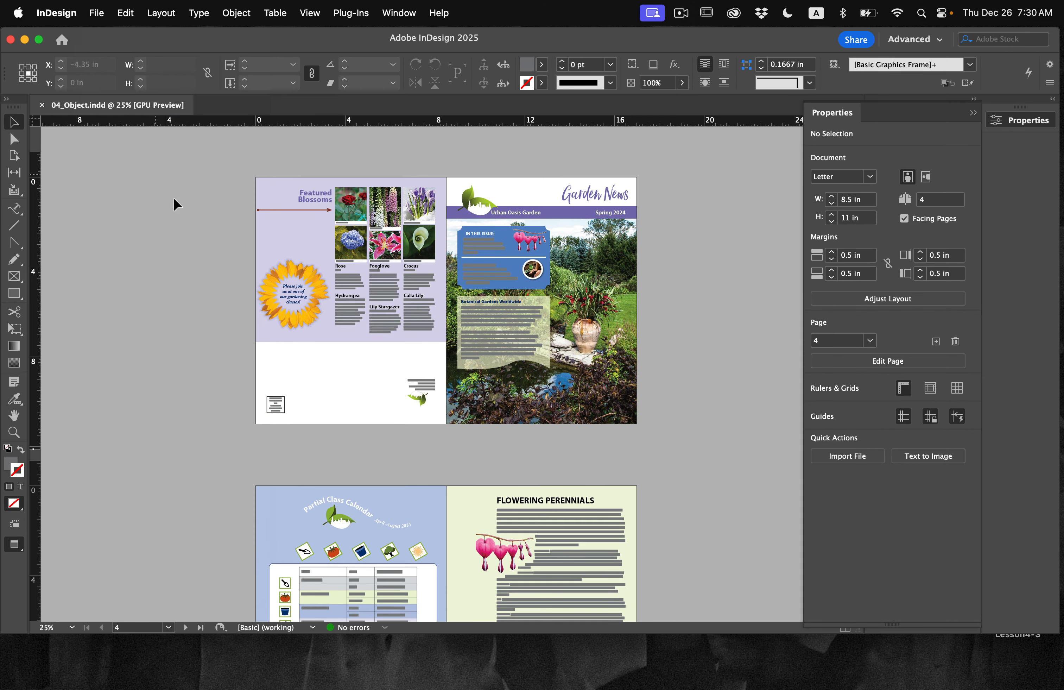
scroll(430, 270, up, 2)
scroll(445, 270, up, 2)
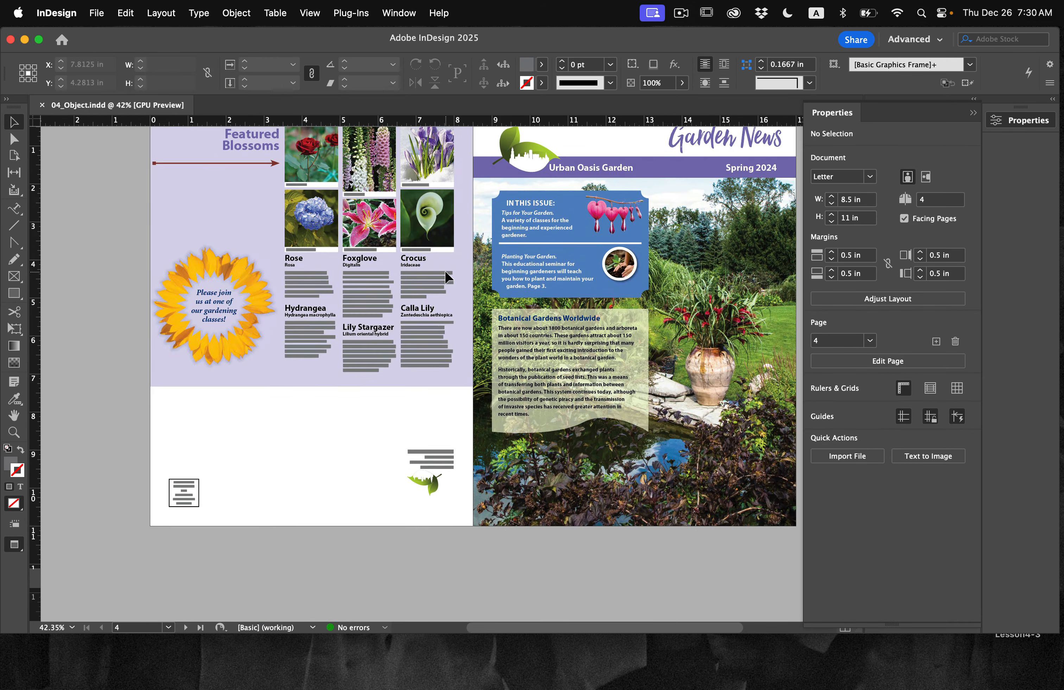